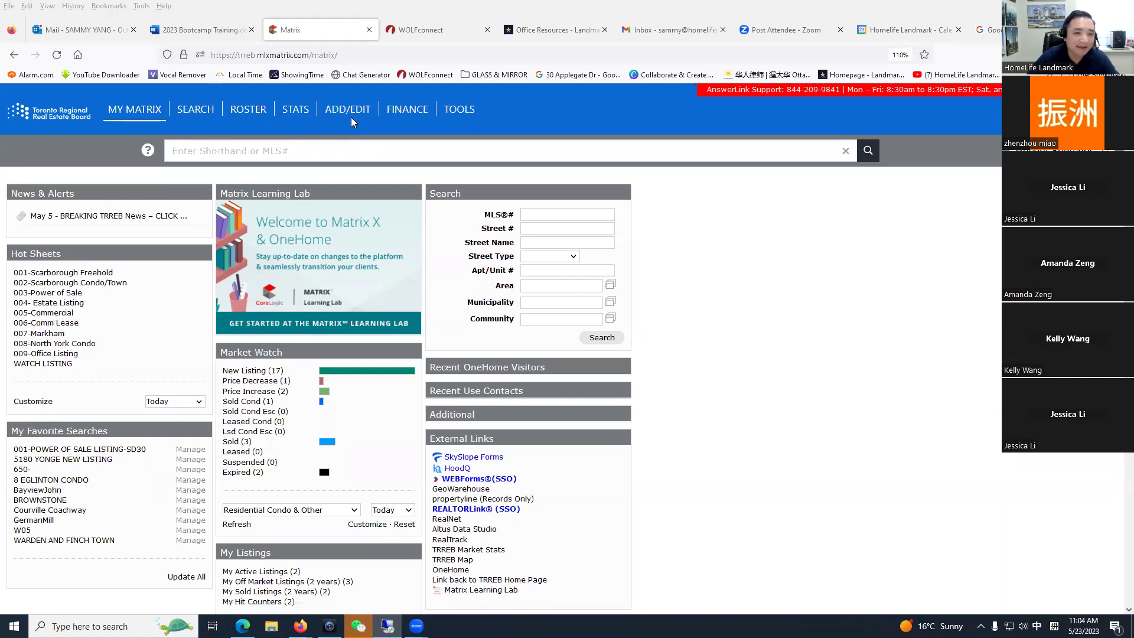
Step: Open the REALM Add Listing form from Matrix's ADD/EDIT navigation
{"action": "left_click", "coordinate": [348, 110]}
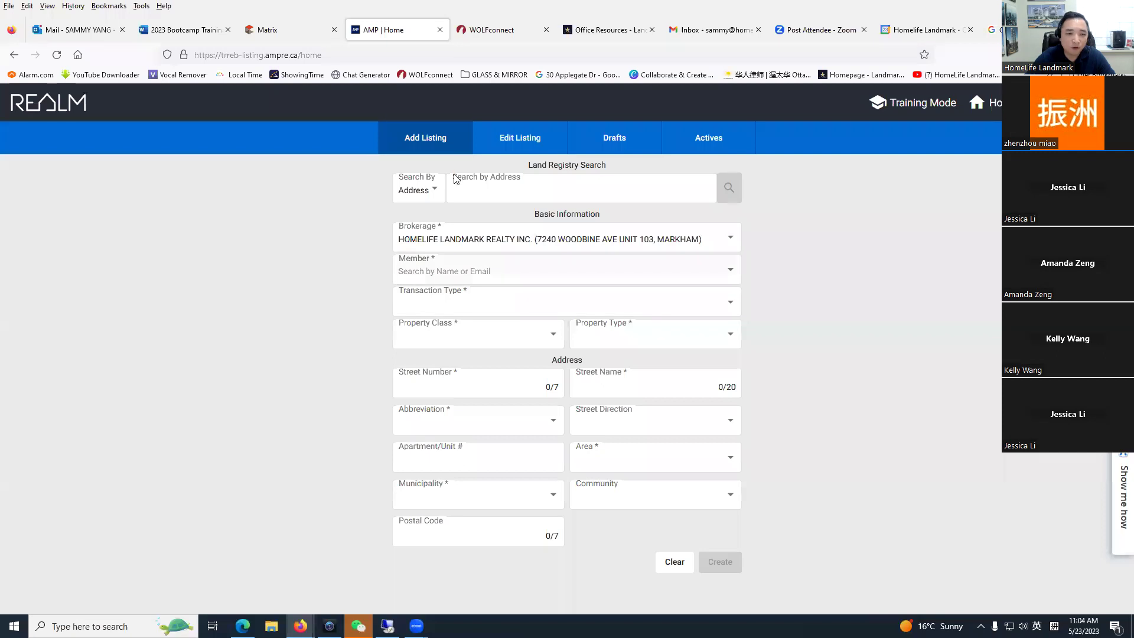
{"action": "left_click", "coordinate": [433, 189]}
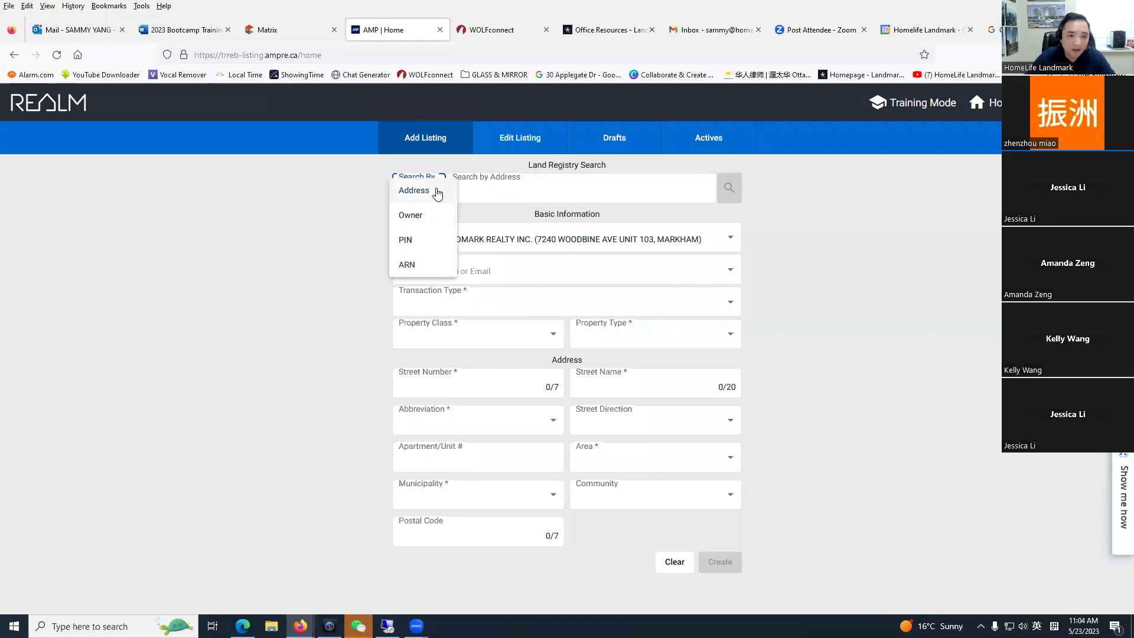
{"action": "left_click", "coordinate": [379, 200]}
{"action": "left_click", "coordinate": [481, 195]}
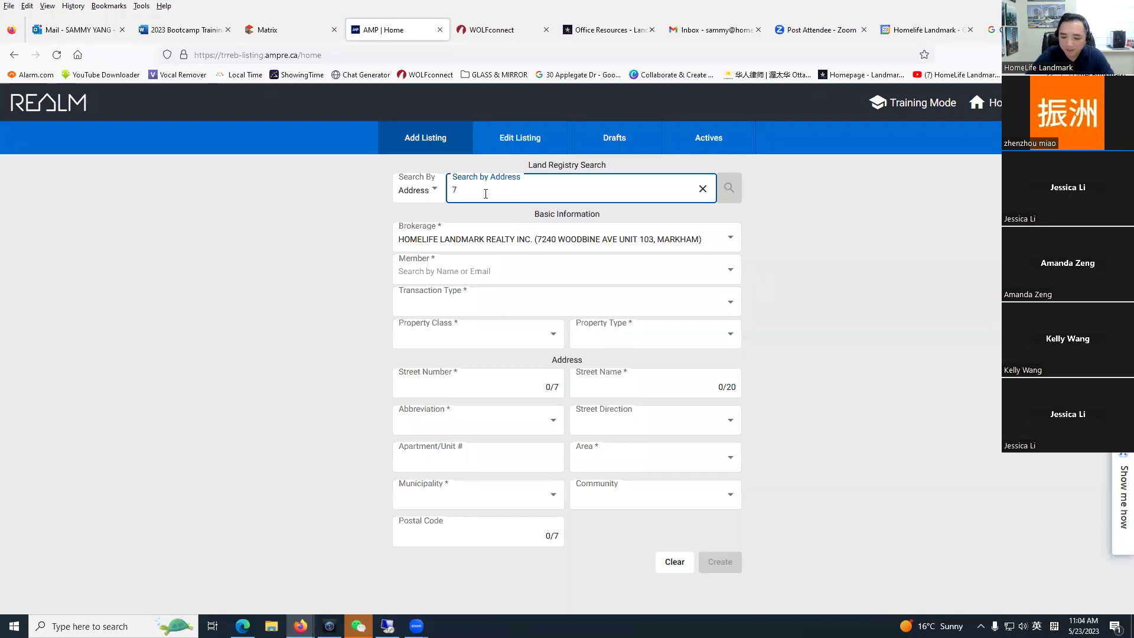
{"action": "key", "text": "Return"}
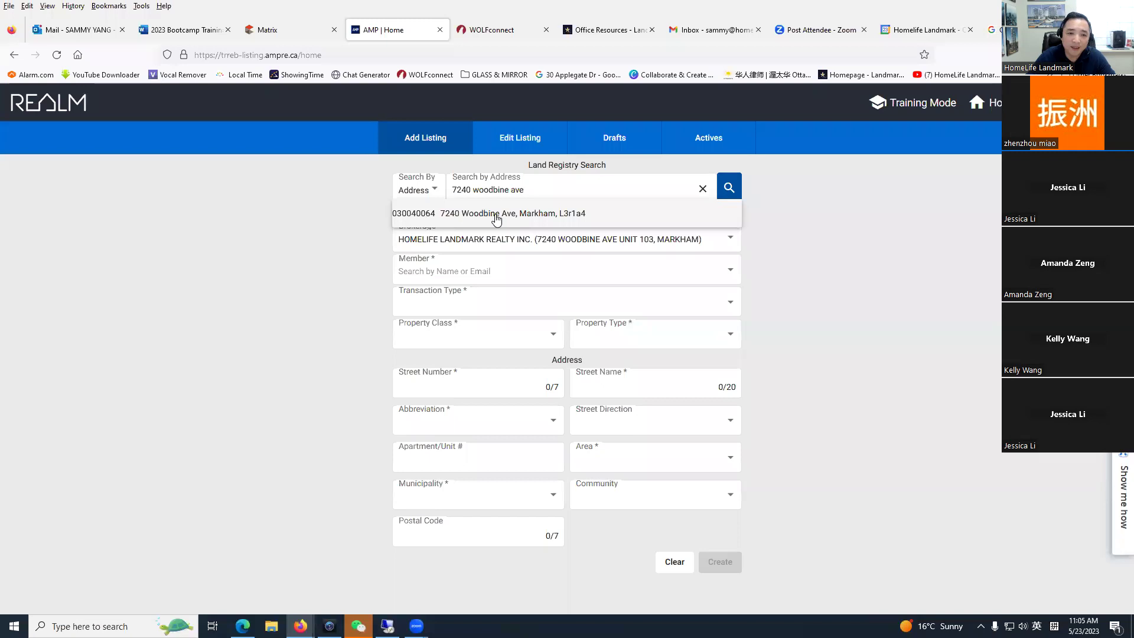
{"action": "left_click", "coordinate": [852, 208]}
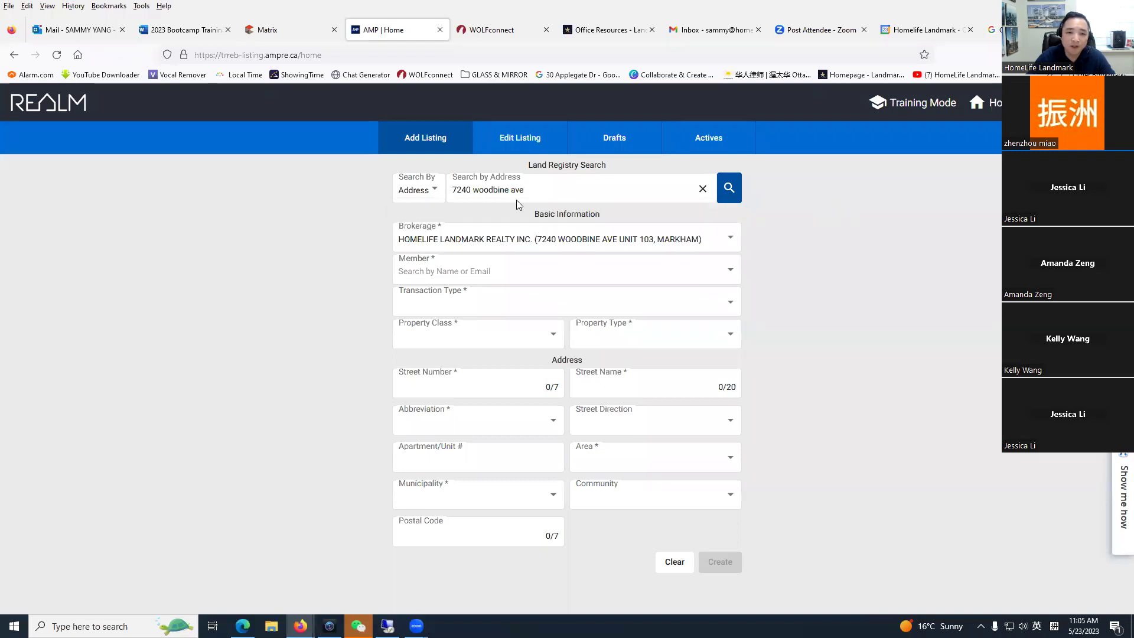
{"action": "left_click", "coordinate": [434, 190]}
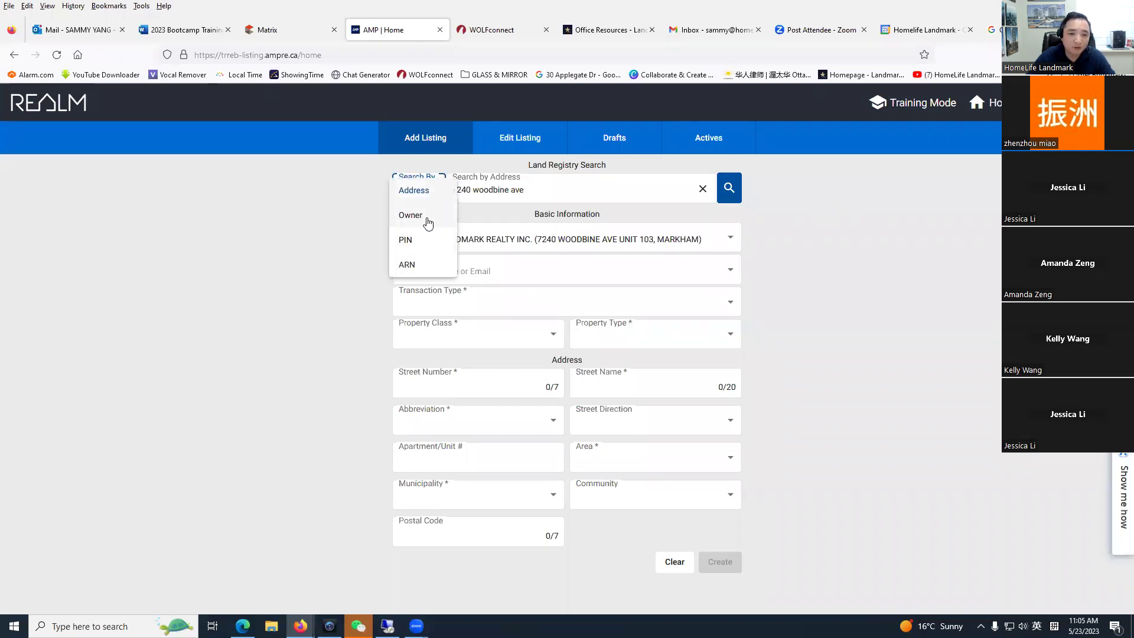
Step: Switch the land registry search to search by Owner name
{"action": "left_click", "coordinate": [442, 215]}
{"action": "left_click", "coordinate": [545, 190]}
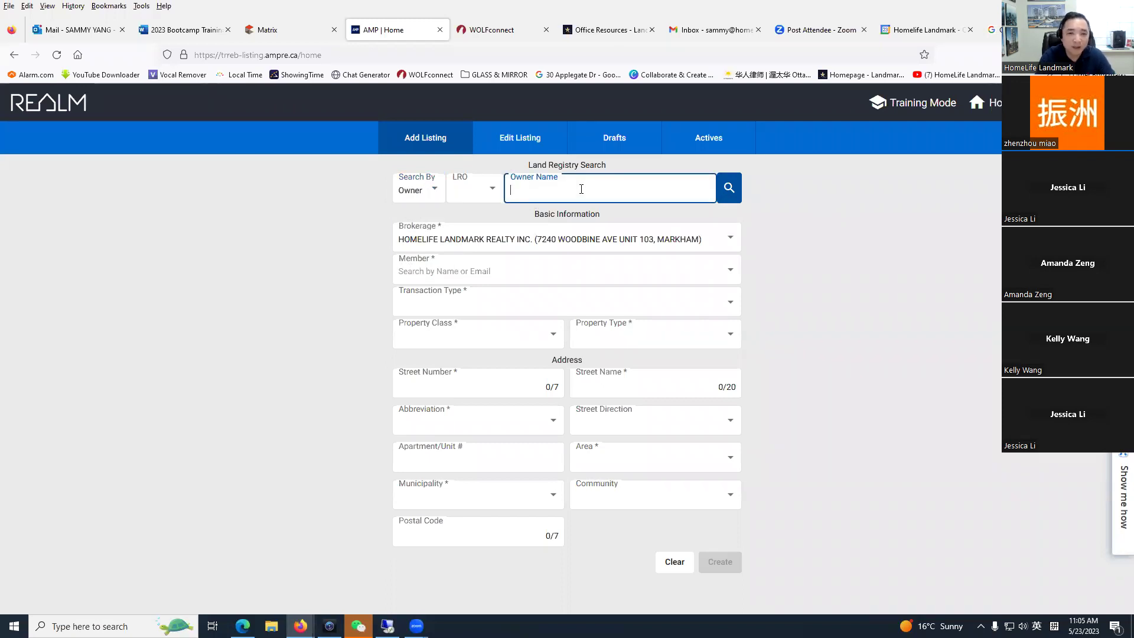
{"action": "left_click", "coordinate": [440, 195]}
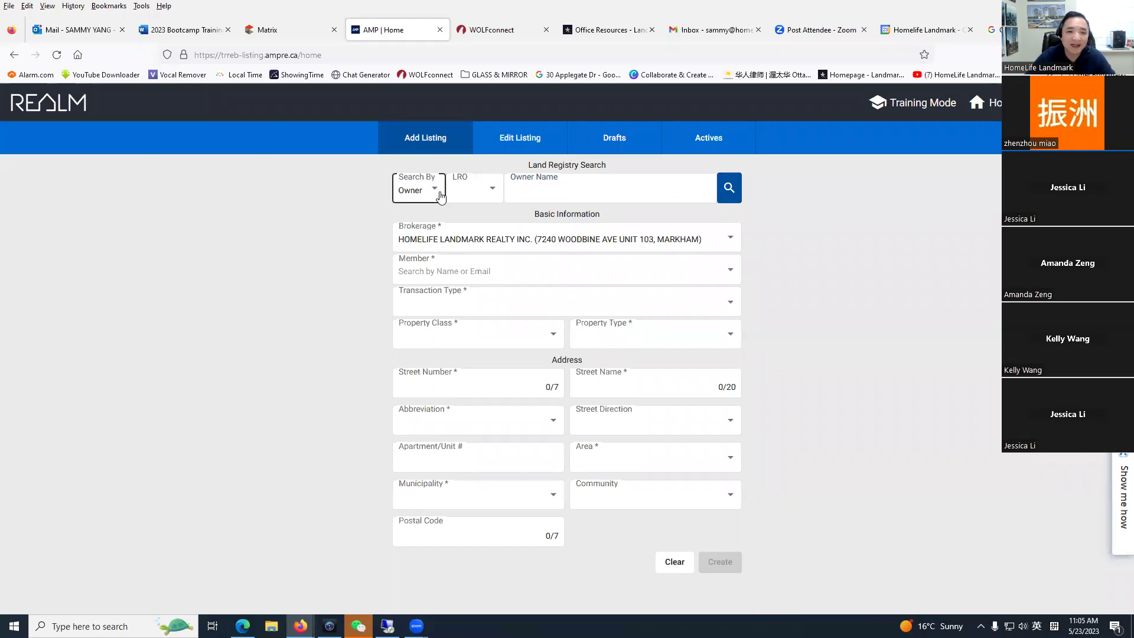
Step: Try an Assessment Roll Number search, then move to the Edit Listing page
{"action": "left_click", "coordinate": [440, 195]}
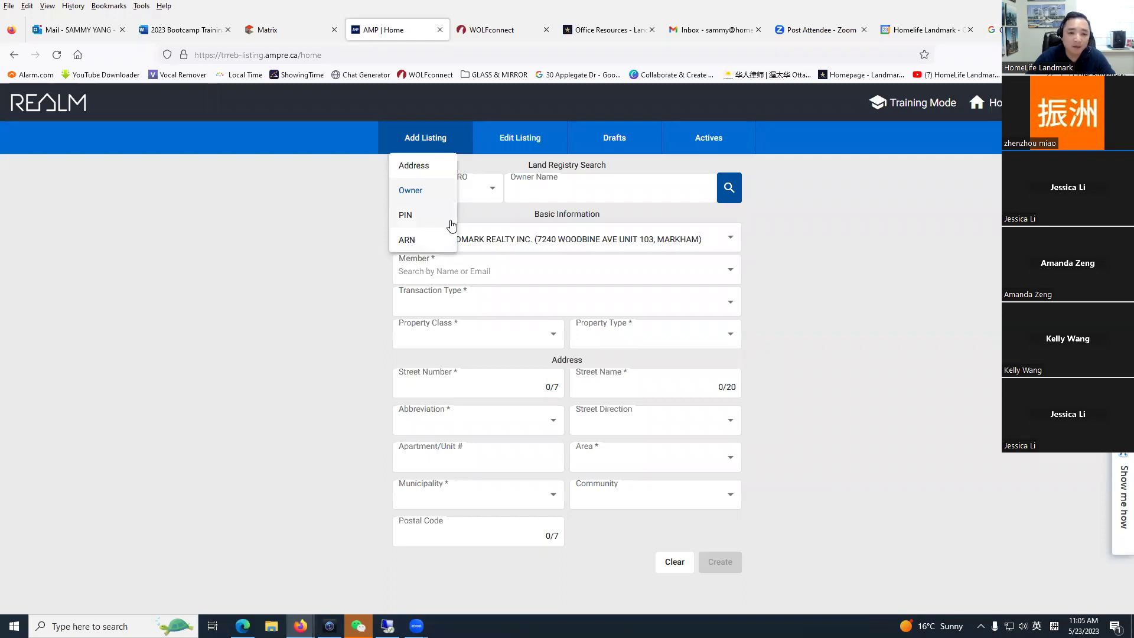
{"action": "left_click", "coordinate": [419, 241]}
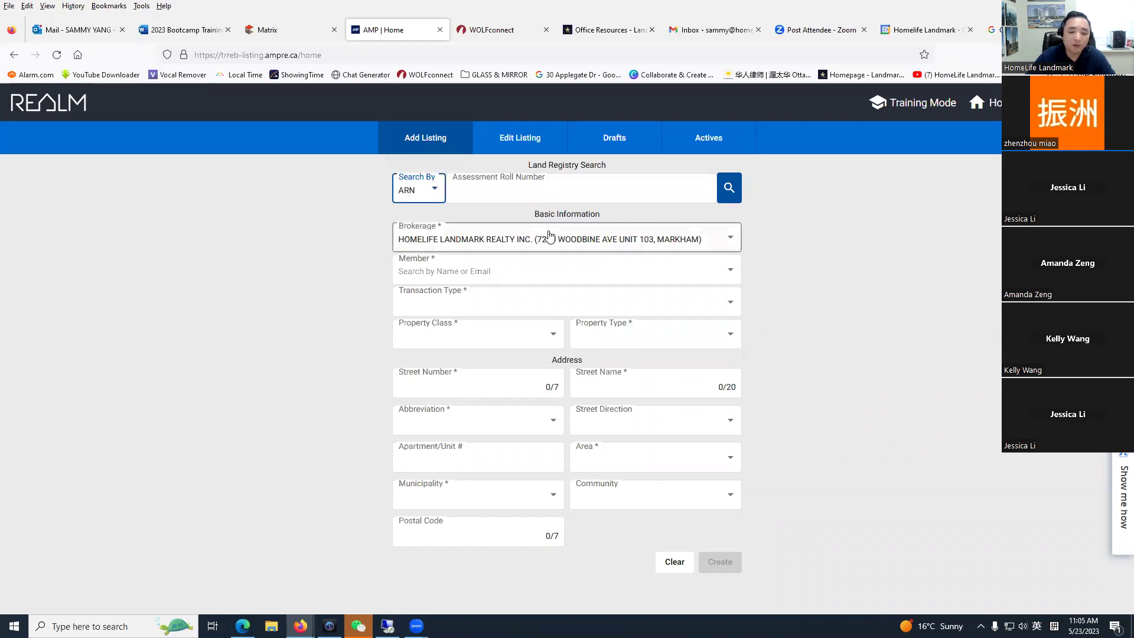
{"action": "left_click", "coordinate": [605, 189]}
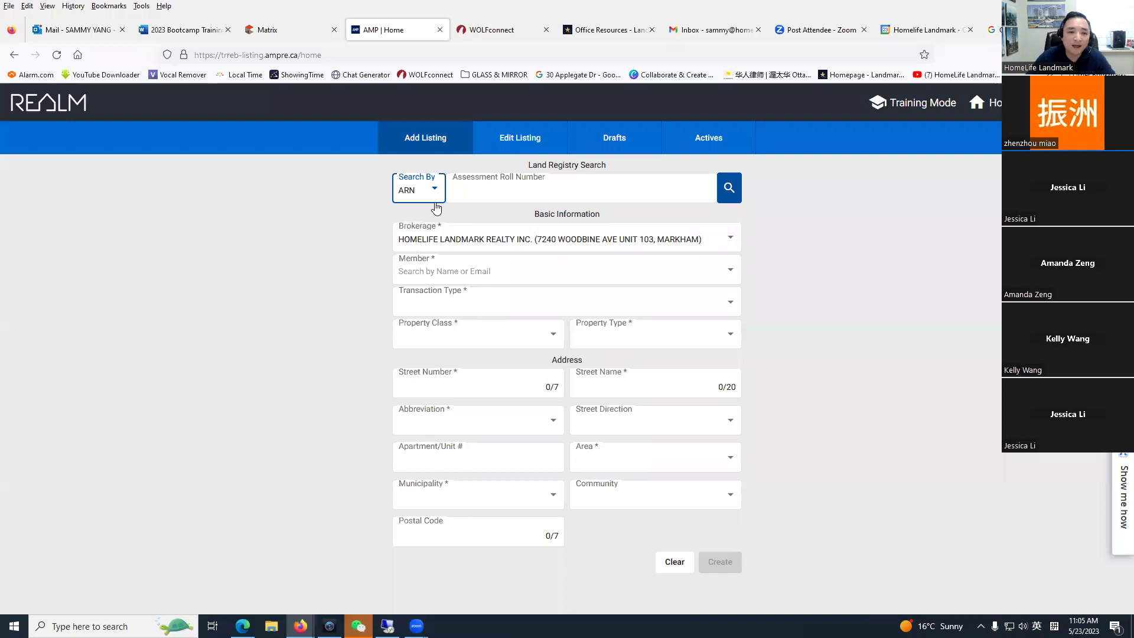
{"action": "left_click", "coordinate": [499, 193]}
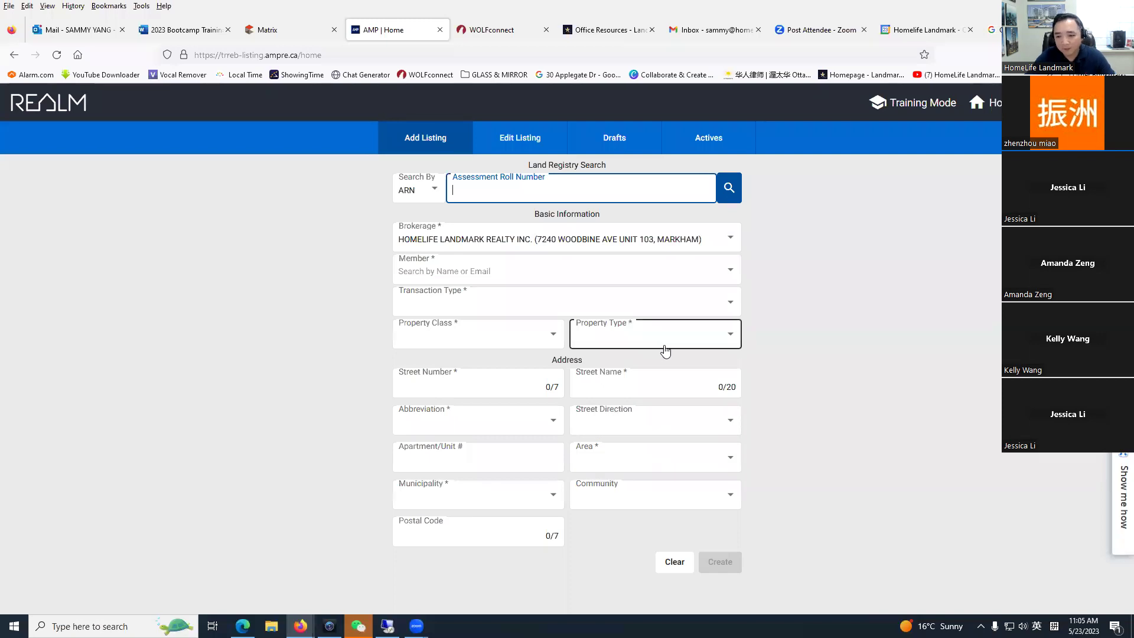
{"action": "left_click", "coordinate": [529, 149]}
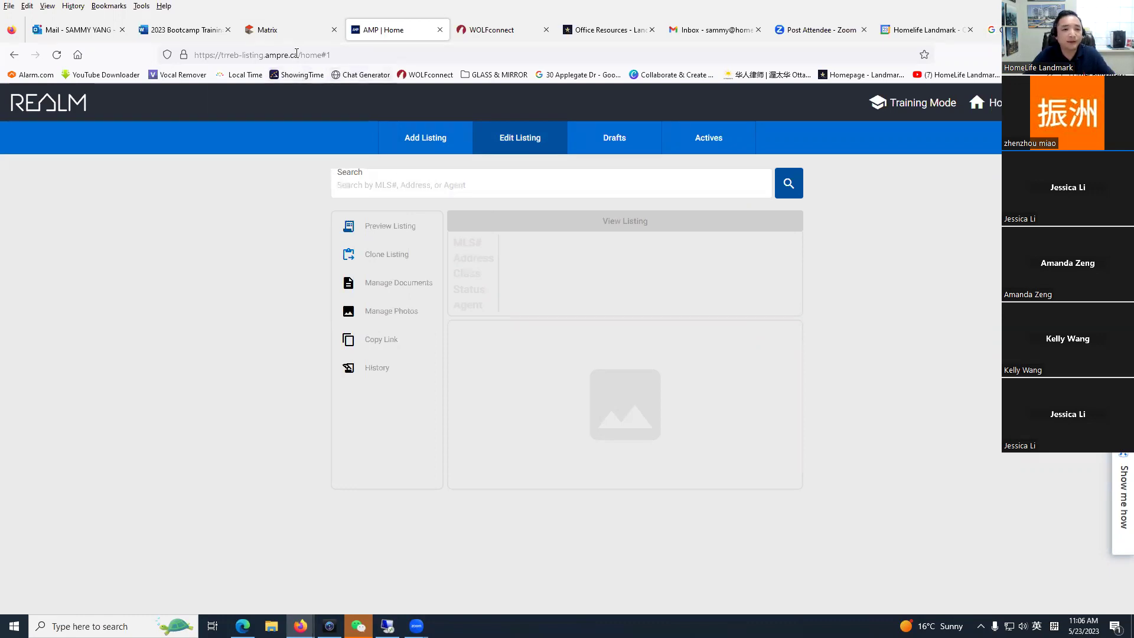
{"action": "left_click", "coordinate": [278, 30]}
{"action": "left_click", "coordinate": [271, 372]}
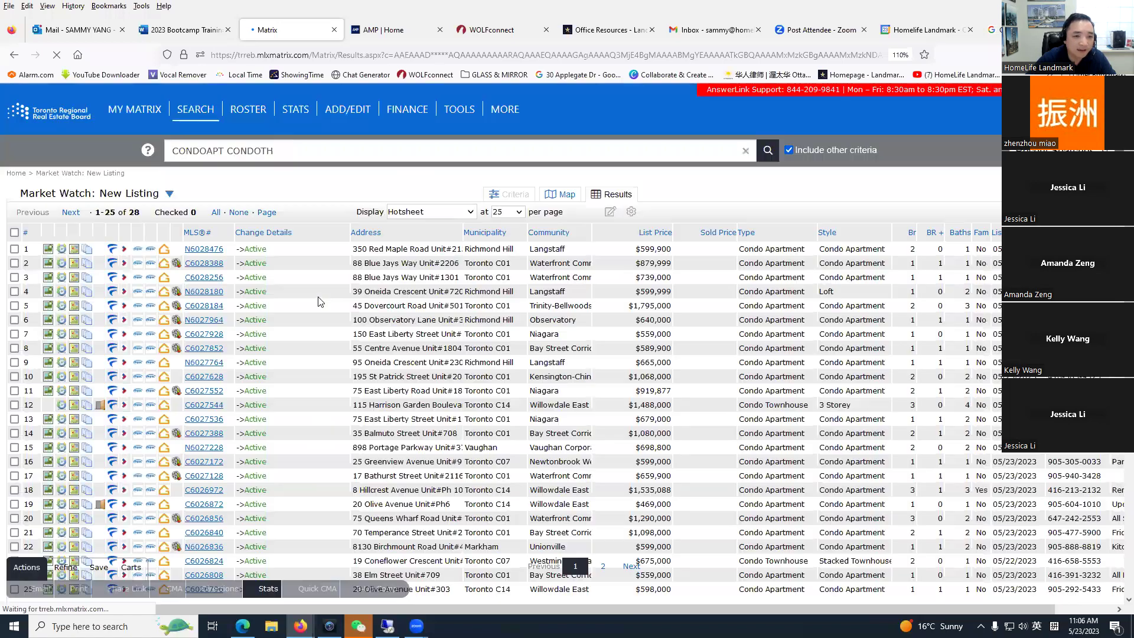
{"action": "left_click", "coordinate": [203, 291]}
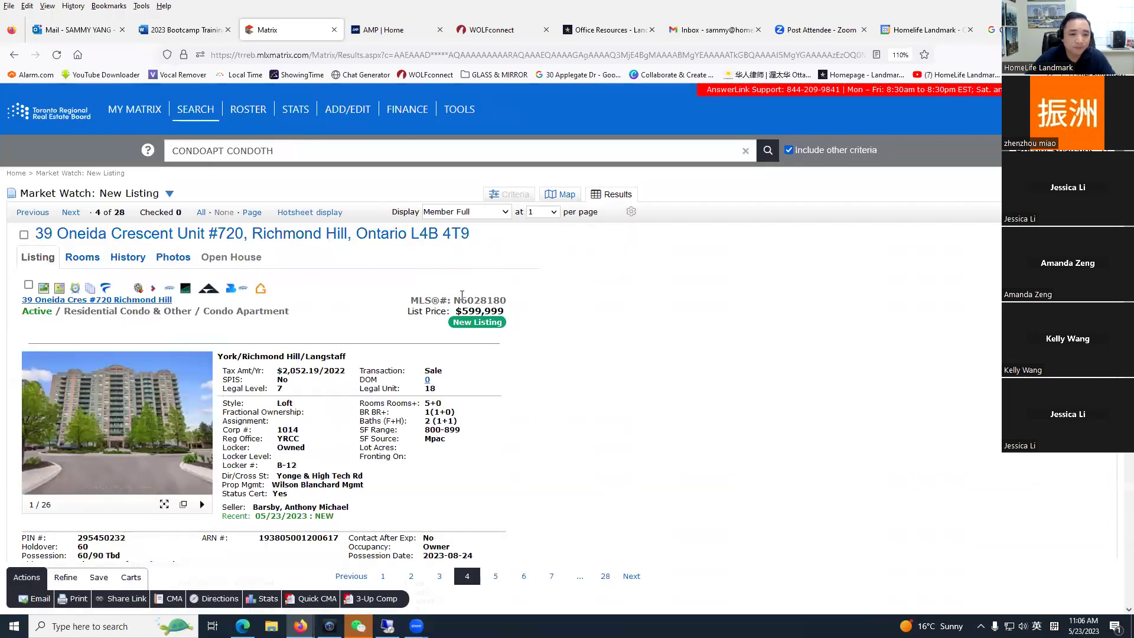
{"action": "triple_click", "coordinate": [460, 300]}
{"action": "left_click", "coordinate": [466, 301]}
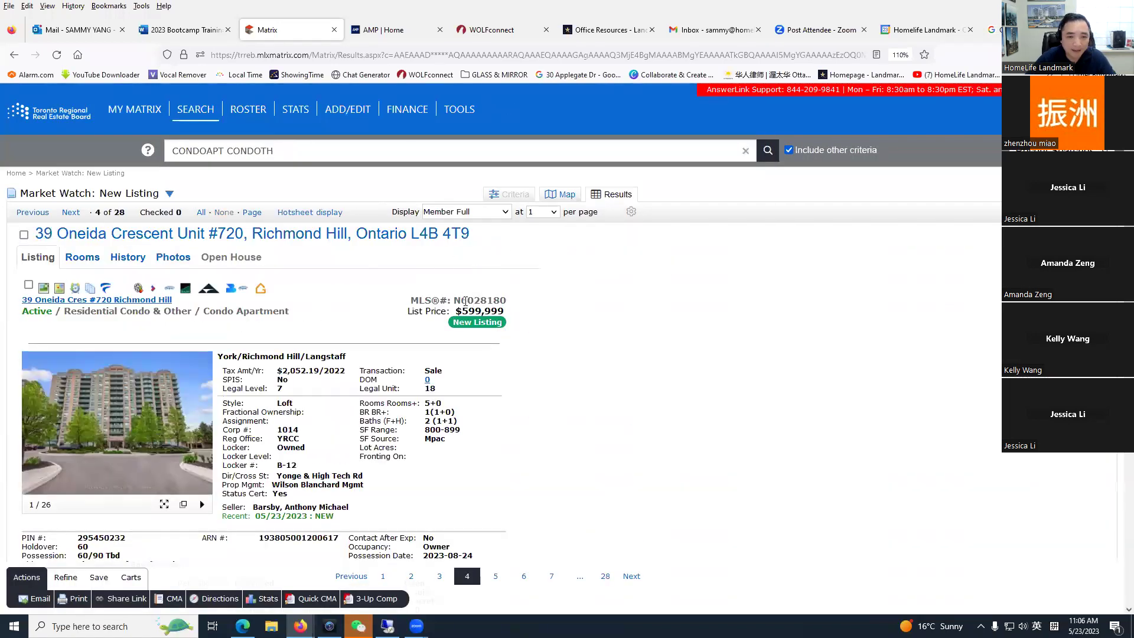
{"action": "double_click", "coordinate": [464, 301]}
{"action": "key", "text": "ctrl+c"}
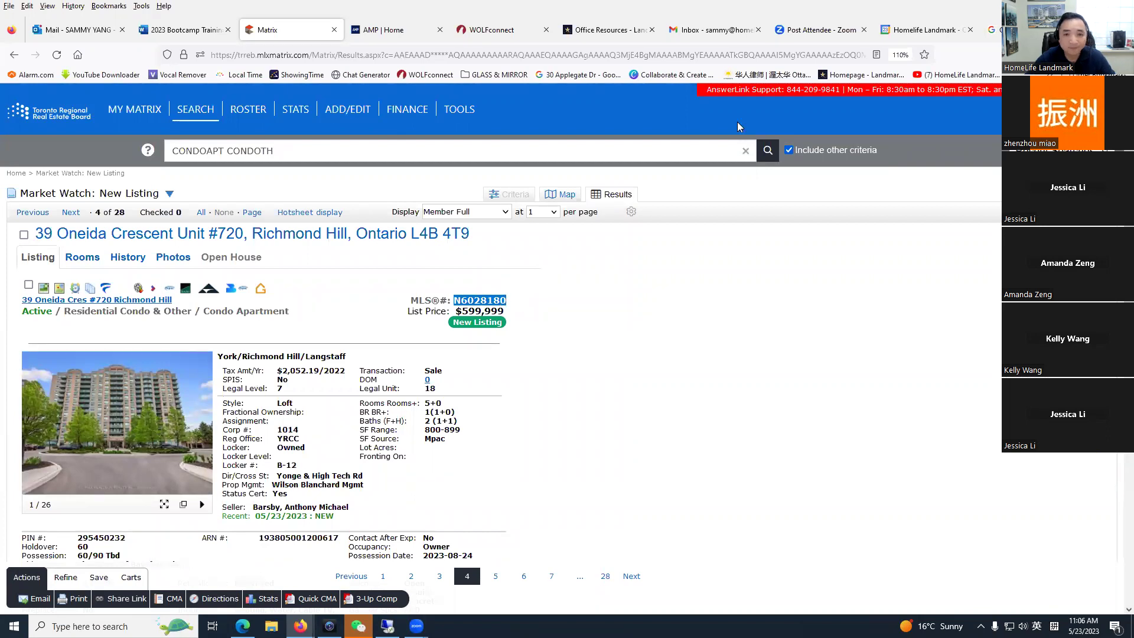
Step: Search REALM for listing N6028180 and choose to clone it
{"action": "left_click", "coordinate": [378, 31]}
{"action": "left_click", "coordinate": [448, 183]}
{"action": "key", "text": "ctrl+v"}
{"action": "left_click", "coordinate": [790, 188]}
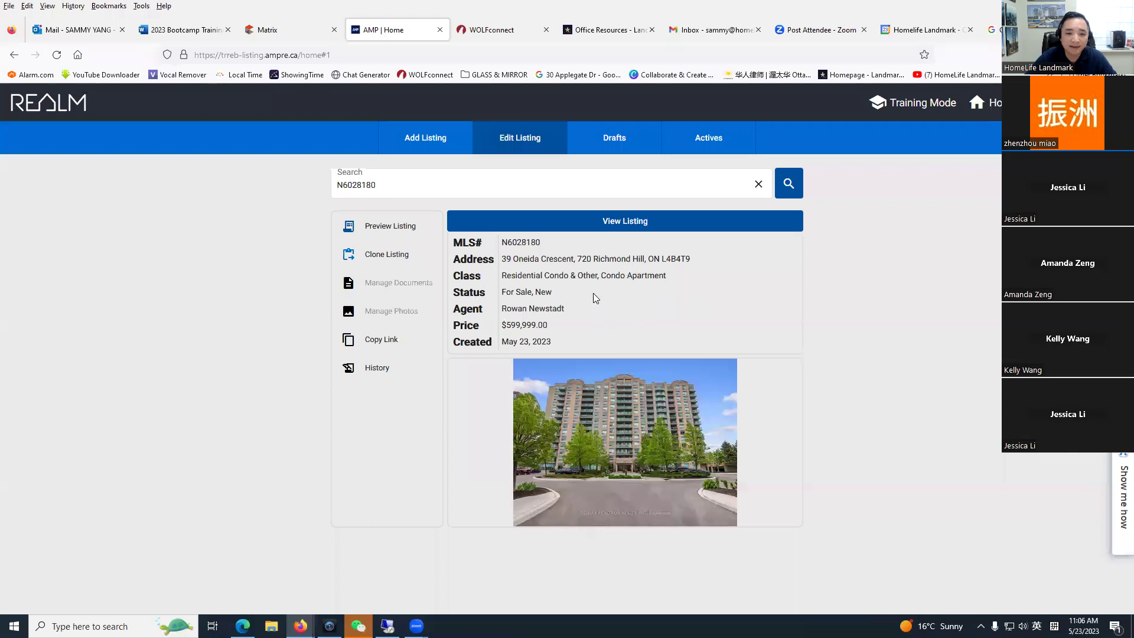
{"action": "left_click", "coordinate": [384, 256]}
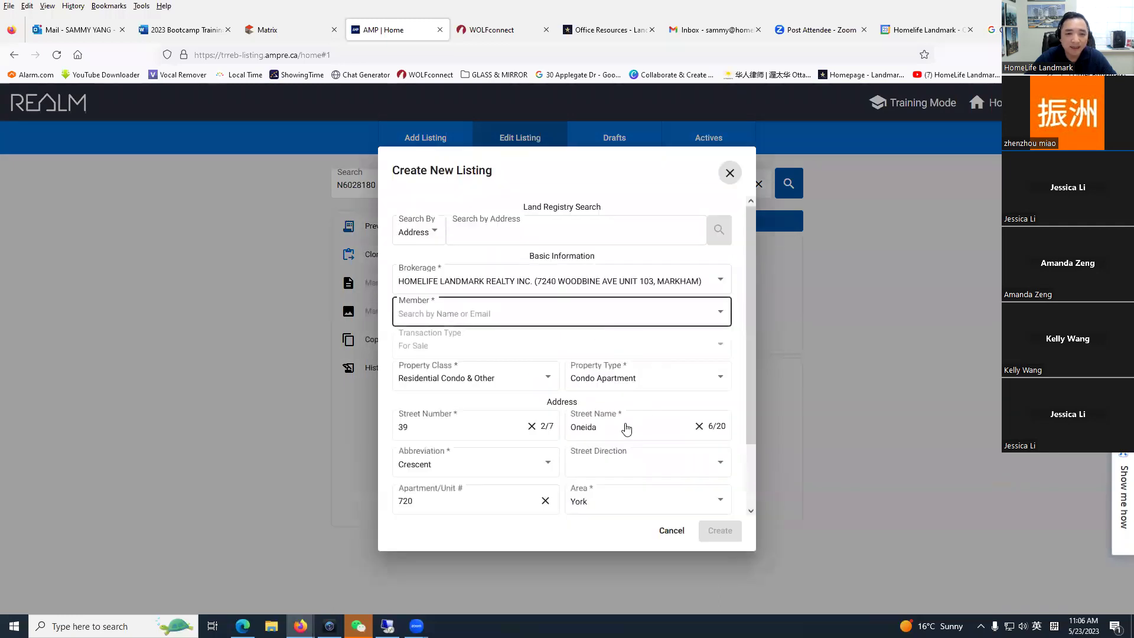
Step: Assign yourself as the member agent and create cloned draft Draft80382
{"action": "scroll", "coordinate": [559, 378], "scroll_direction": "down", "scroll_amount": 2}
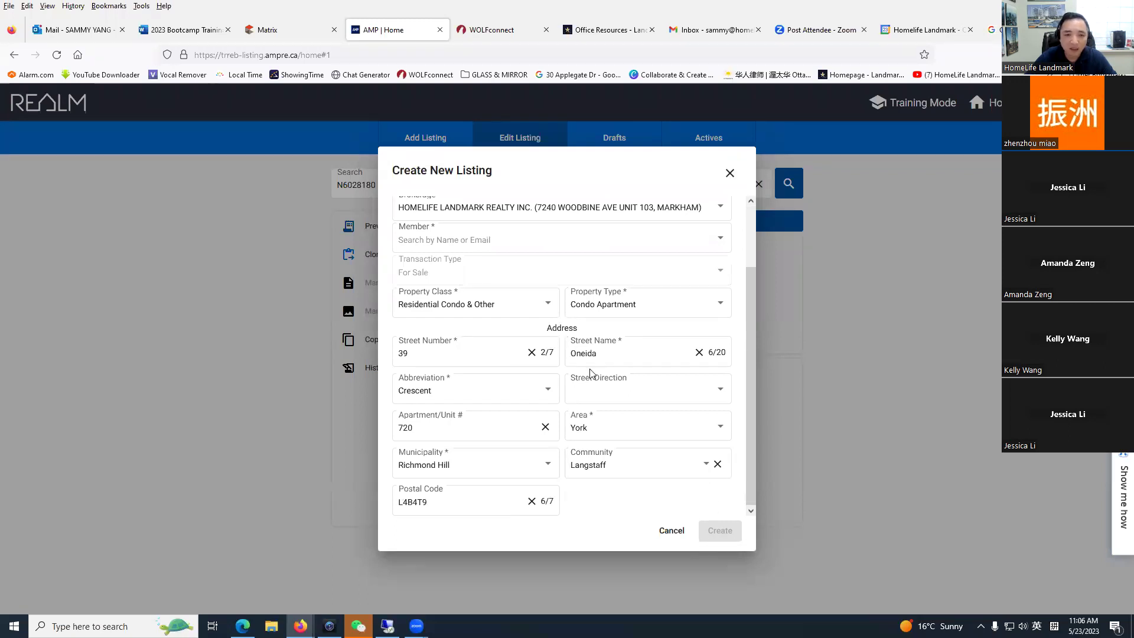
{"action": "left_click", "coordinate": [552, 242]}
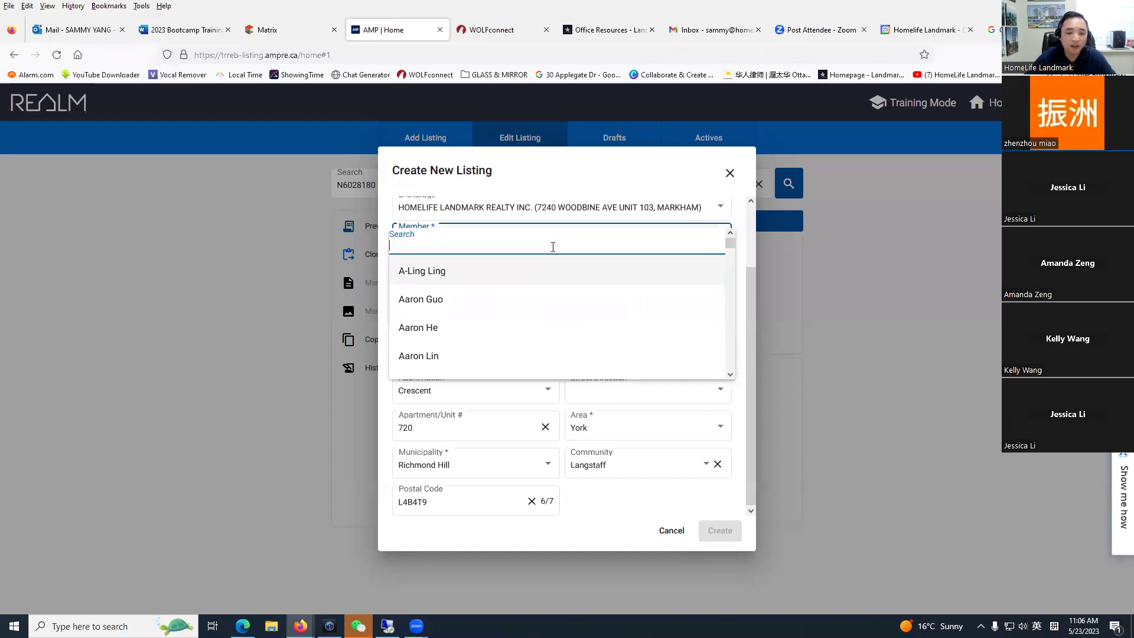
{"action": "type", "text": "sammy"}
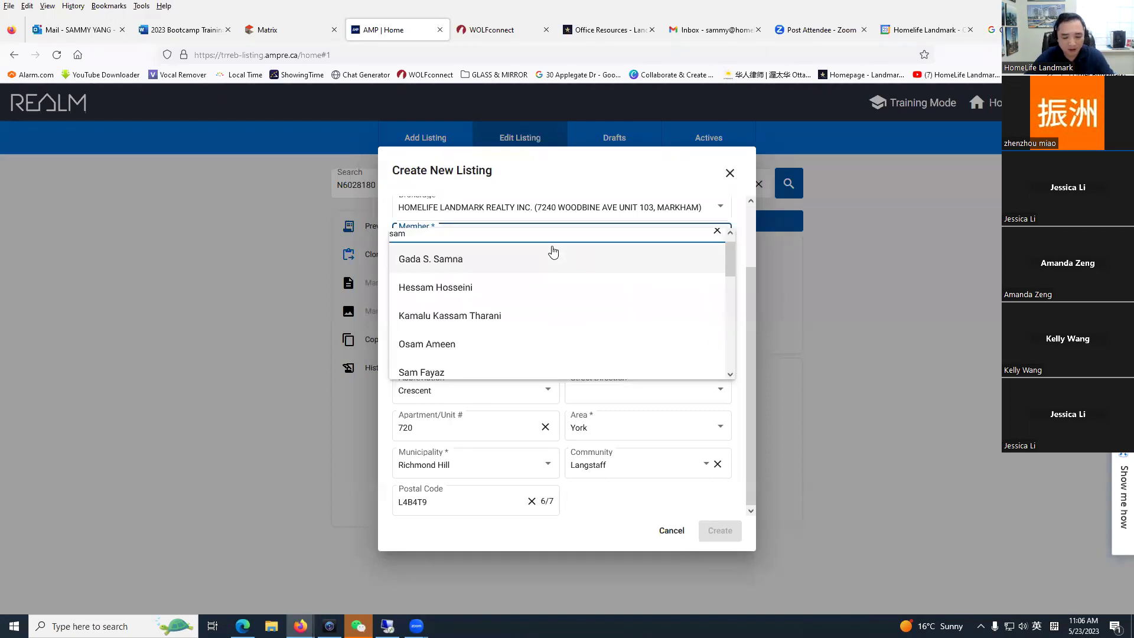
{"action": "left_click", "coordinate": [499, 271]}
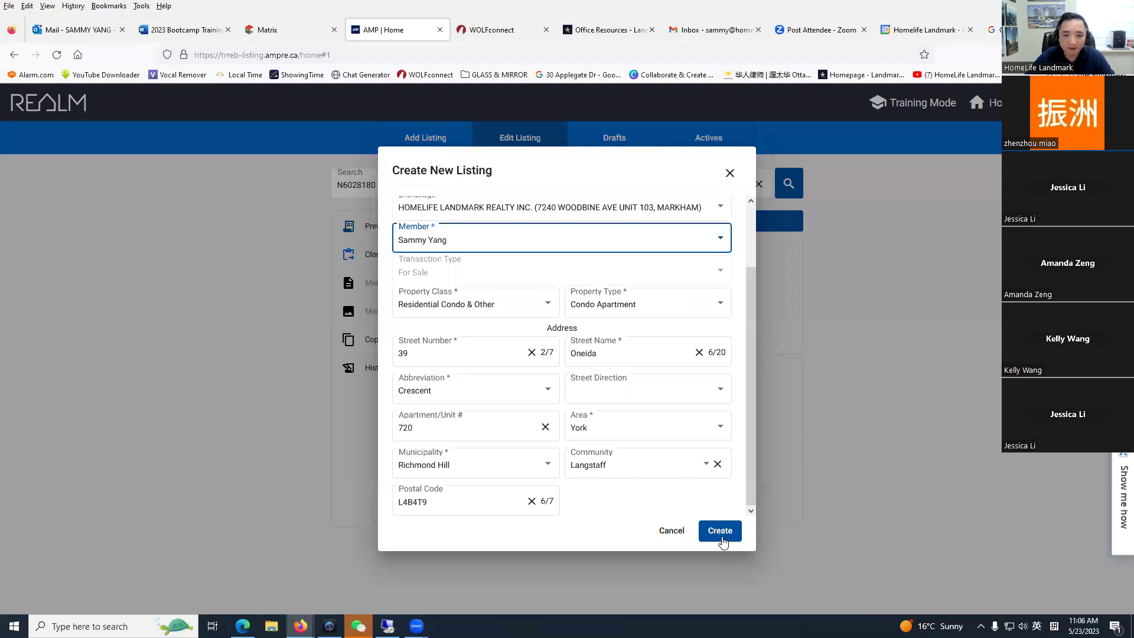
{"action": "scroll", "coordinate": [531, 264], "scroll_direction": "up", "scroll_amount": 2}
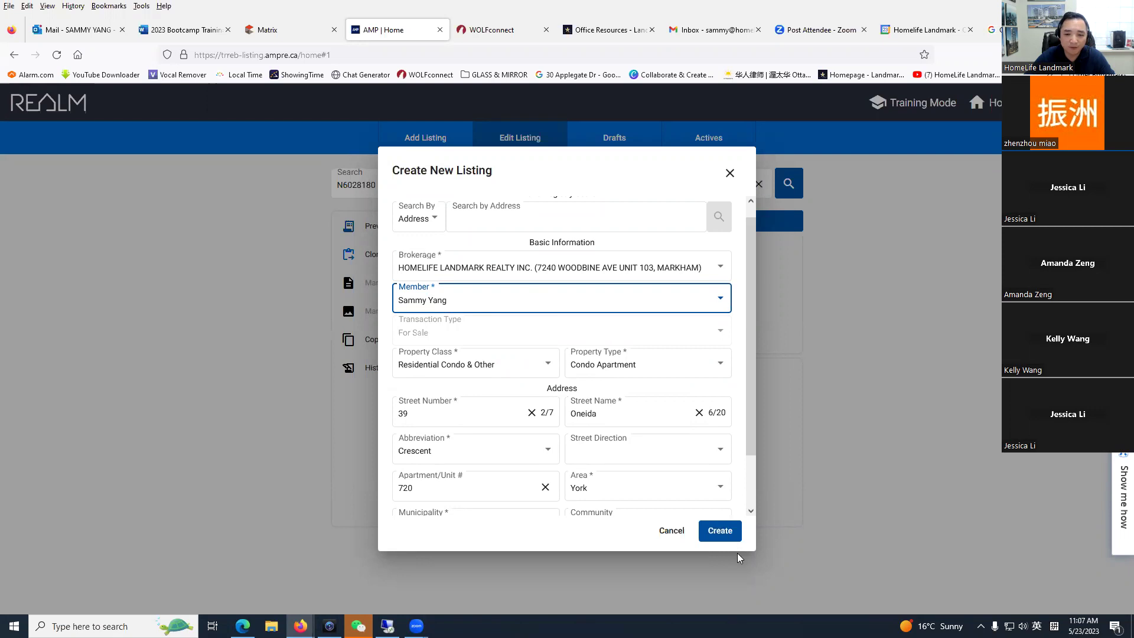
{"action": "scroll", "coordinate": [717, 485], "scroll_direction": "down", "scroll_amount": 2}
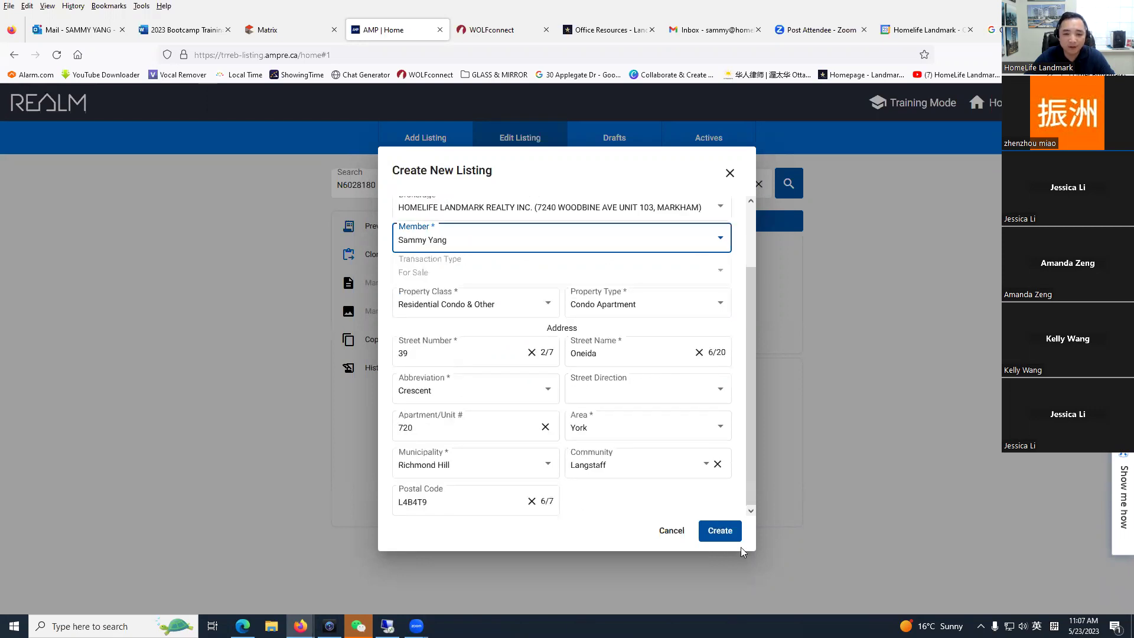
{"action": "left_click", "coordinate": [722, 533]}
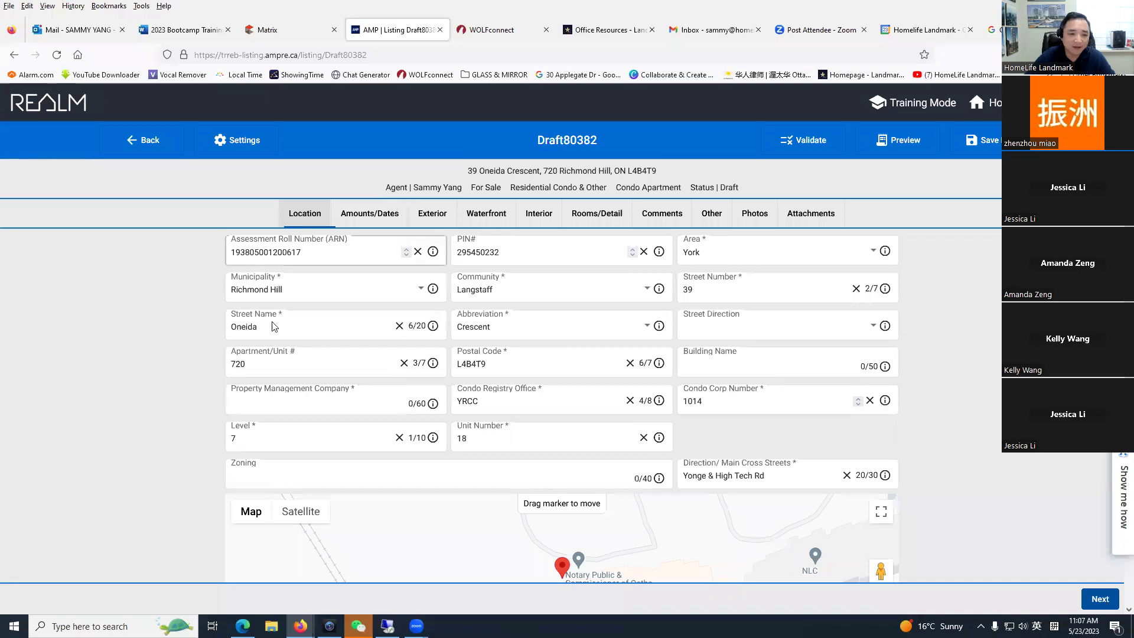
{"action": "left_click", "coordinate": [252, 392]}
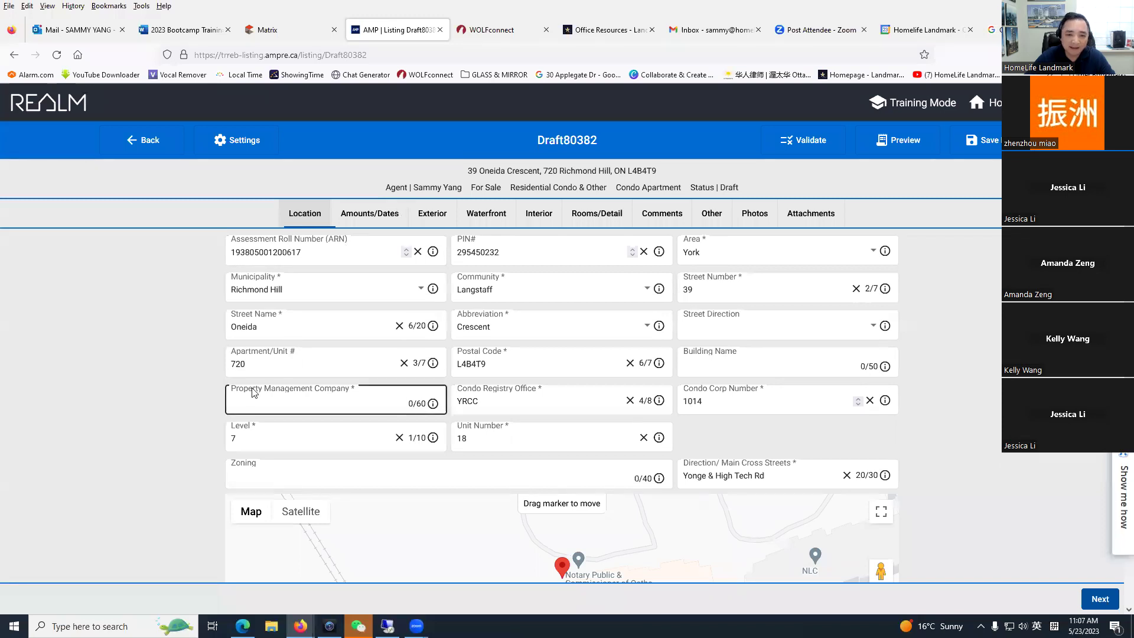
{"action": "left_click", "coordinate": [759, 212]}
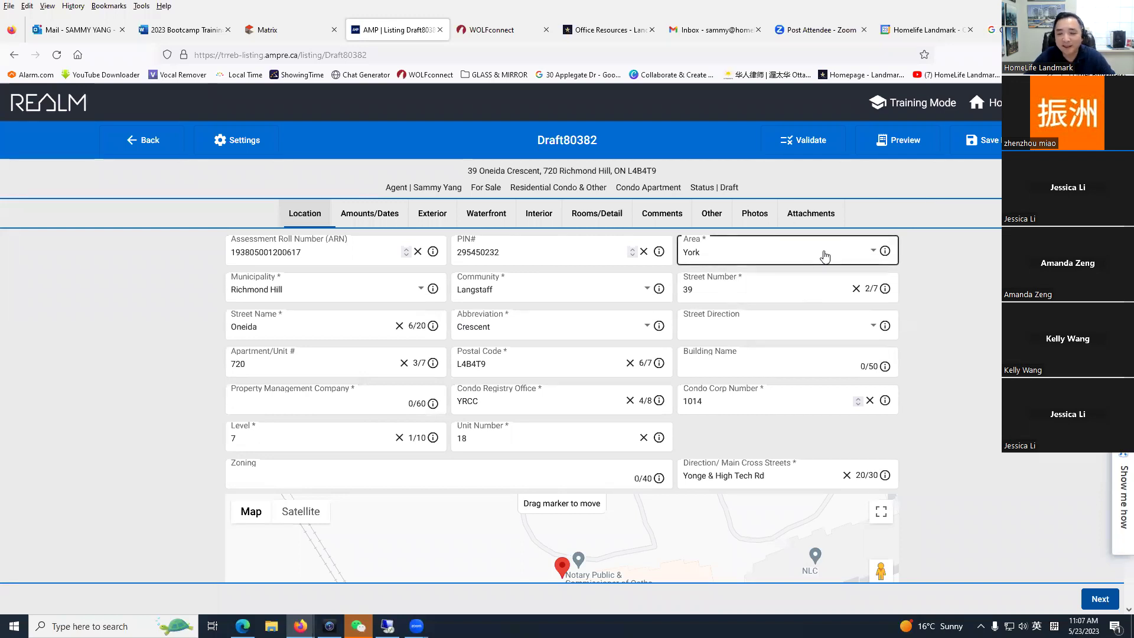
{"action": "scroll", "coordinate": [824, 260], "scroll_direction": "down", "scroll_amount": 2}
{"action": "scroll", "coordinate": [561, 355], "scroll_direction": "up", "scroll_amount": 2}
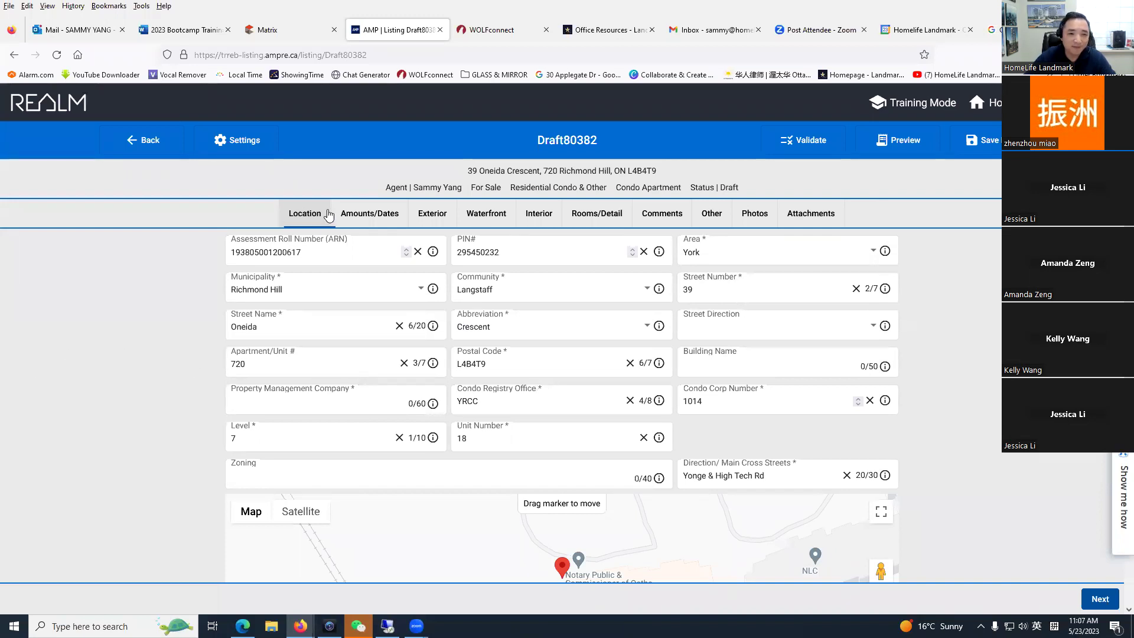
{"action": "left_click_drag", "start_coordinate": [875, 210], "coordinate": [256, 221]}
{"action": "left_click", "coordinate": [237, 221]}
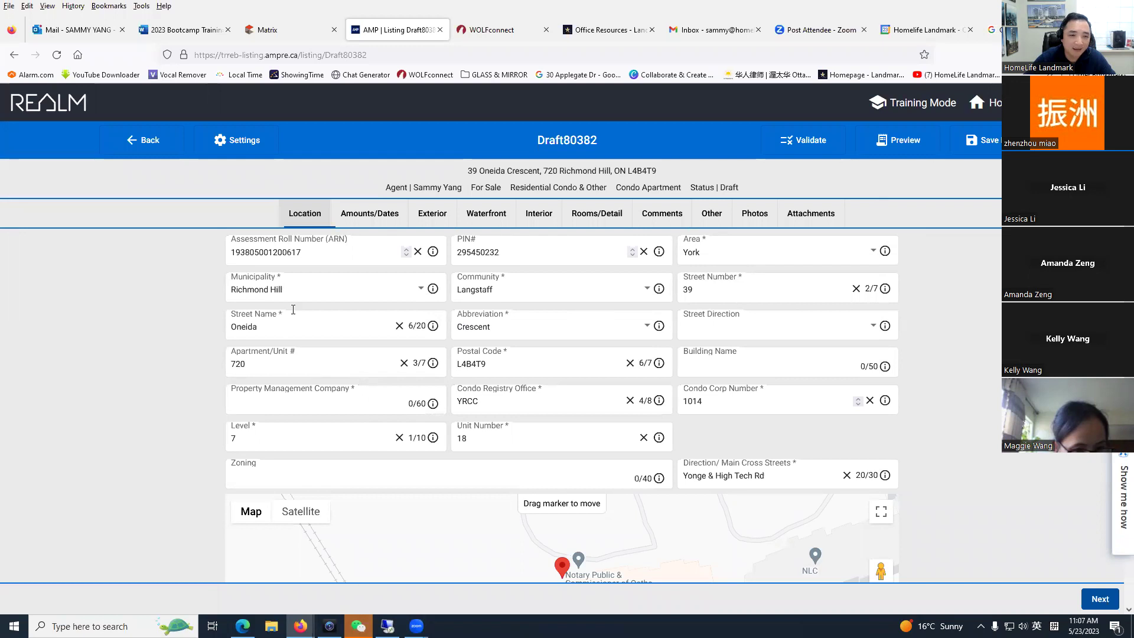
{"action": "left_click_drag", "start_coordinate": [260, 222], "coordinate": [838, 217]}
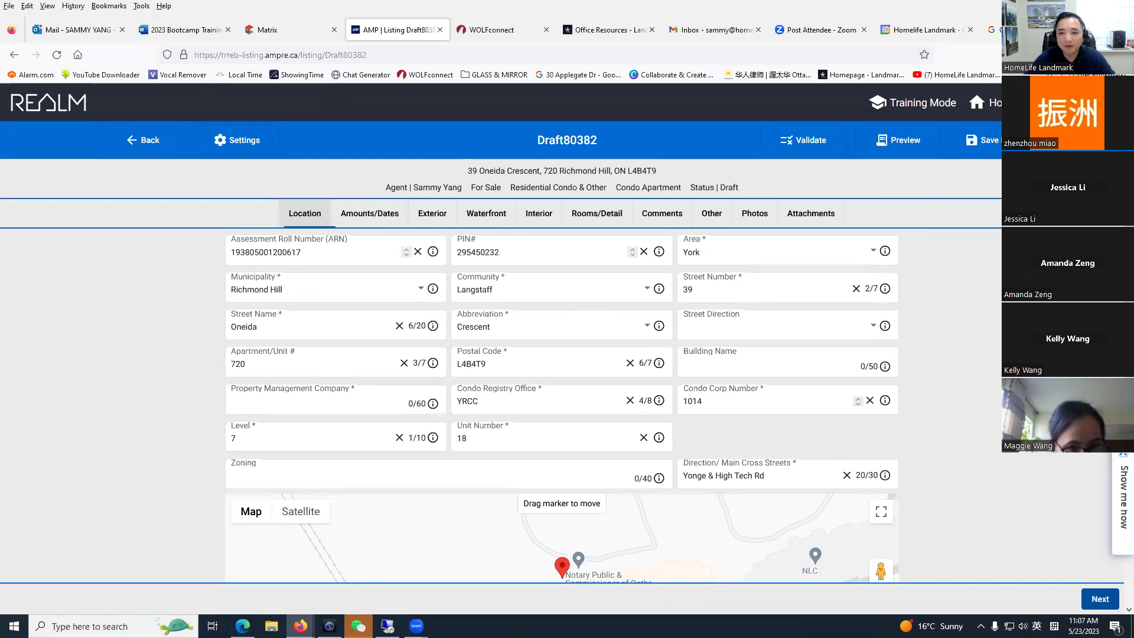
{"action": "scroll", "coordinate": [336, 402], "scroll_direction": "down", "scroll_amount": 1}
{"action": "scroll", "coordinate": [696, 354], "scroll_direction": "up", "scroll_amount": 1}
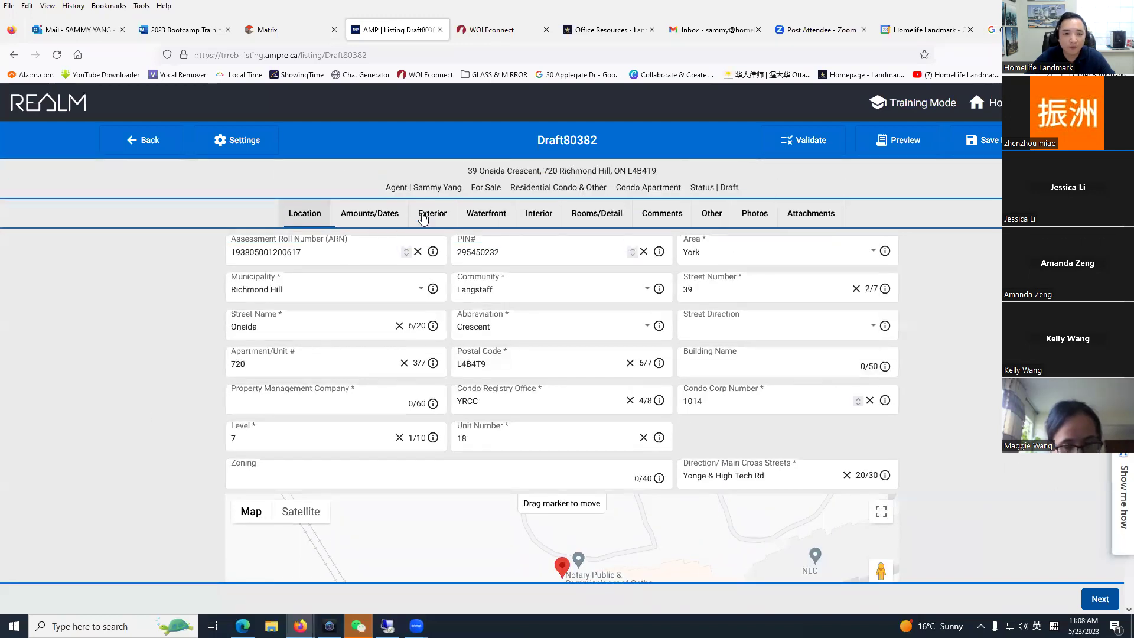
{"action": "left_click", "coordinate": [371, 214]}
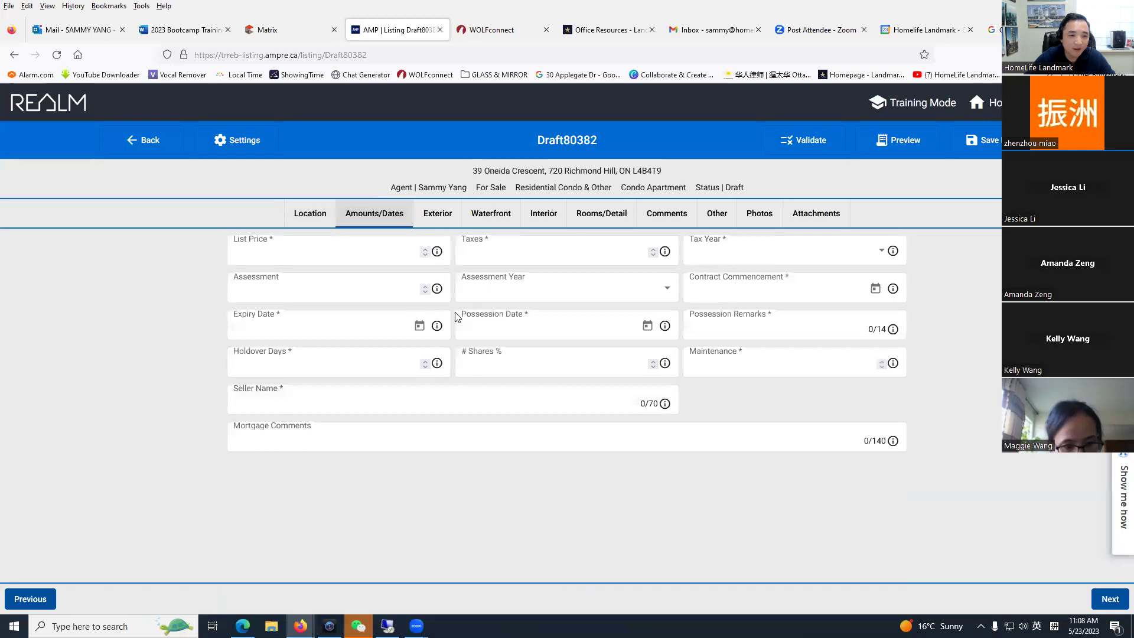
Step: Step through the Waterfront, Rooms/Detail, Attachments and Other sections, then validate the draft
{"action": "left_click", "coordinate": [490, 213]}
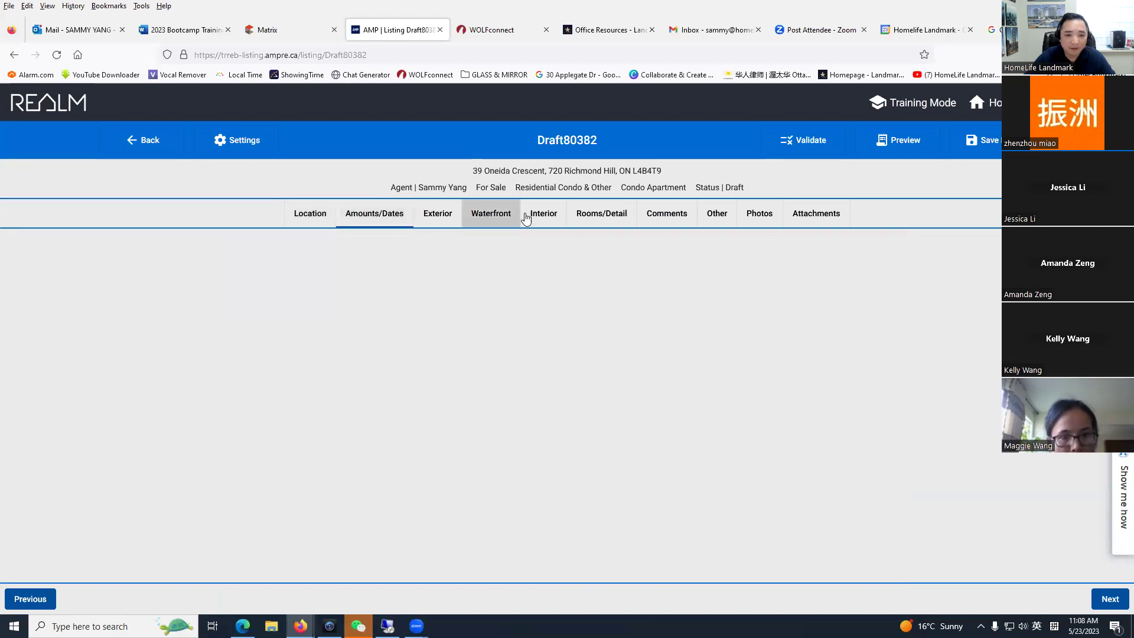
{"action": "left_click", "coordinate": [617, 218]}
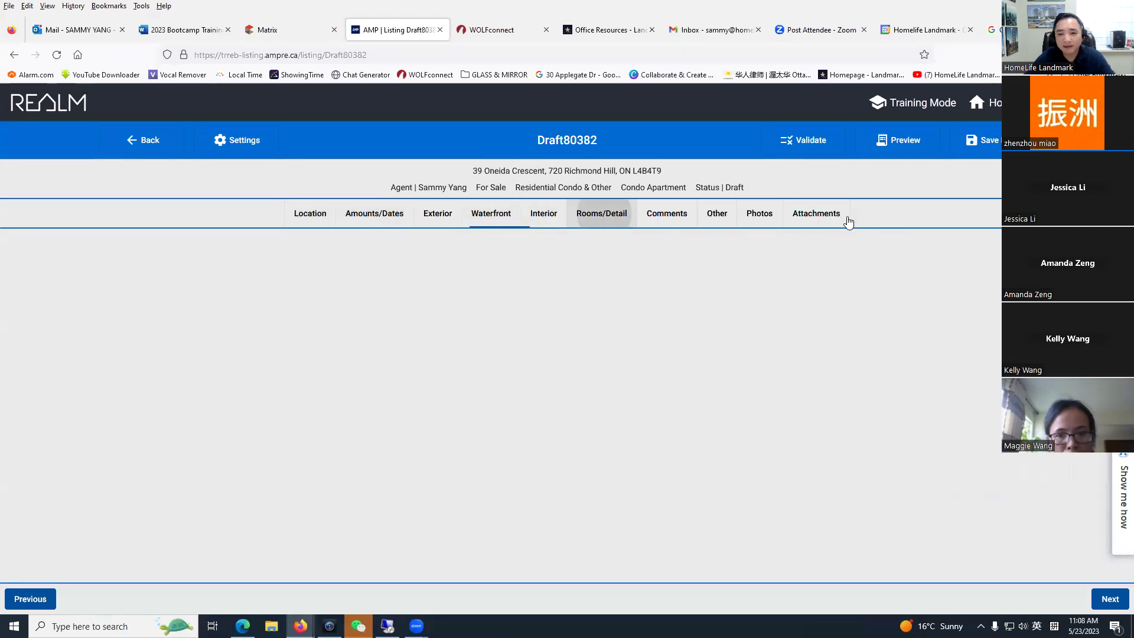
{"action": "left_click", "coordinate": [809, 226]}
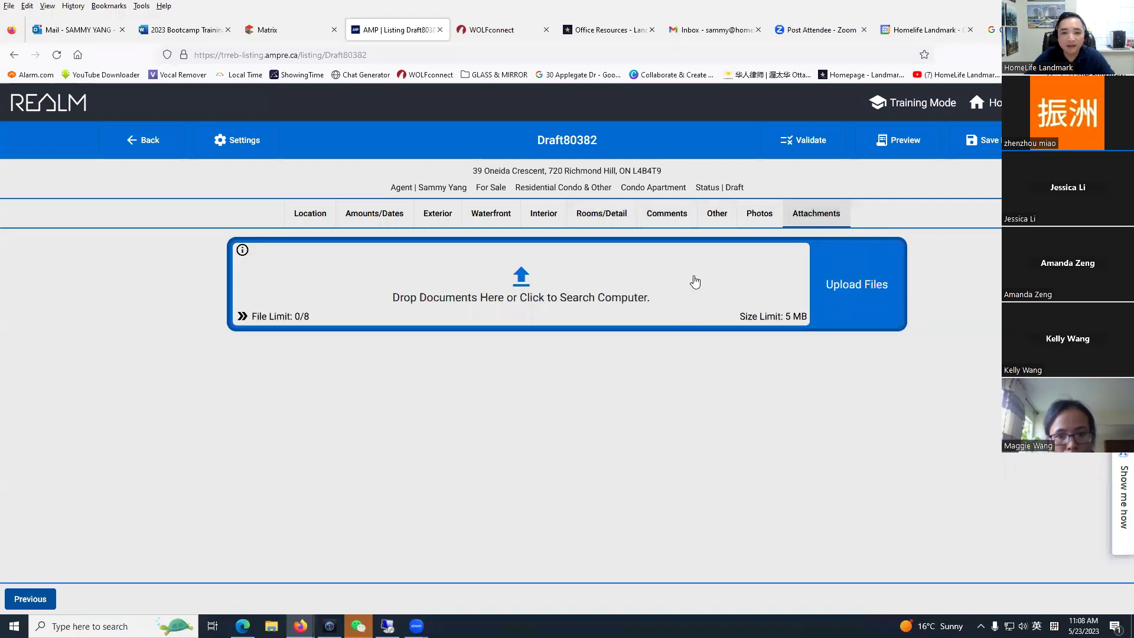
{"action": "left_click", "coordinate": [717, 213]}
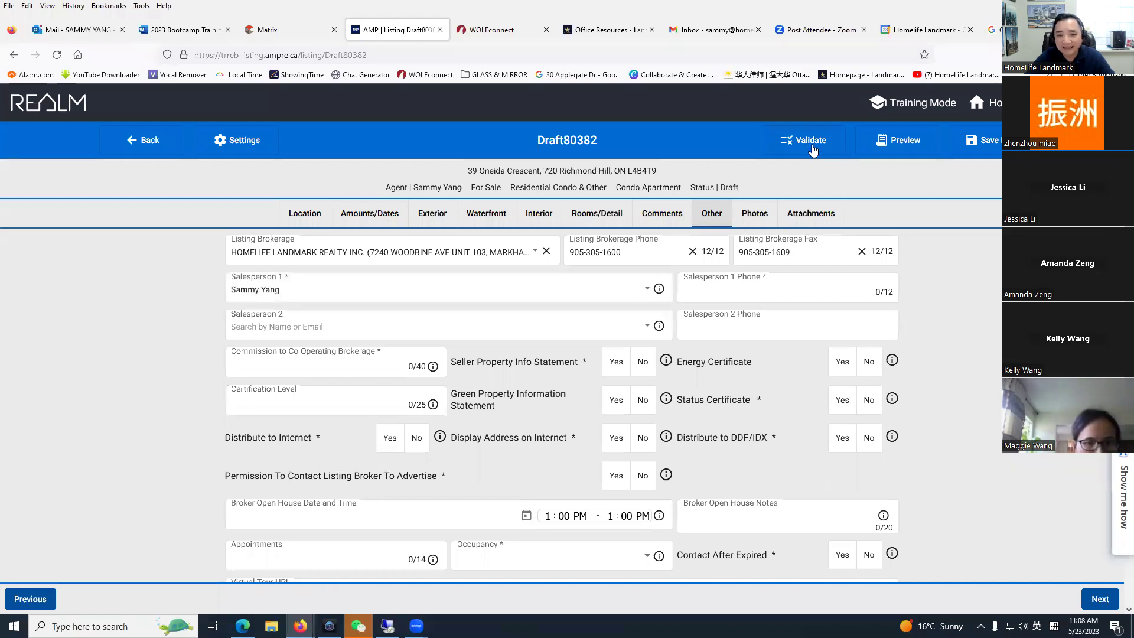
{"action": "left_click", "coordinate": [811, 144]}
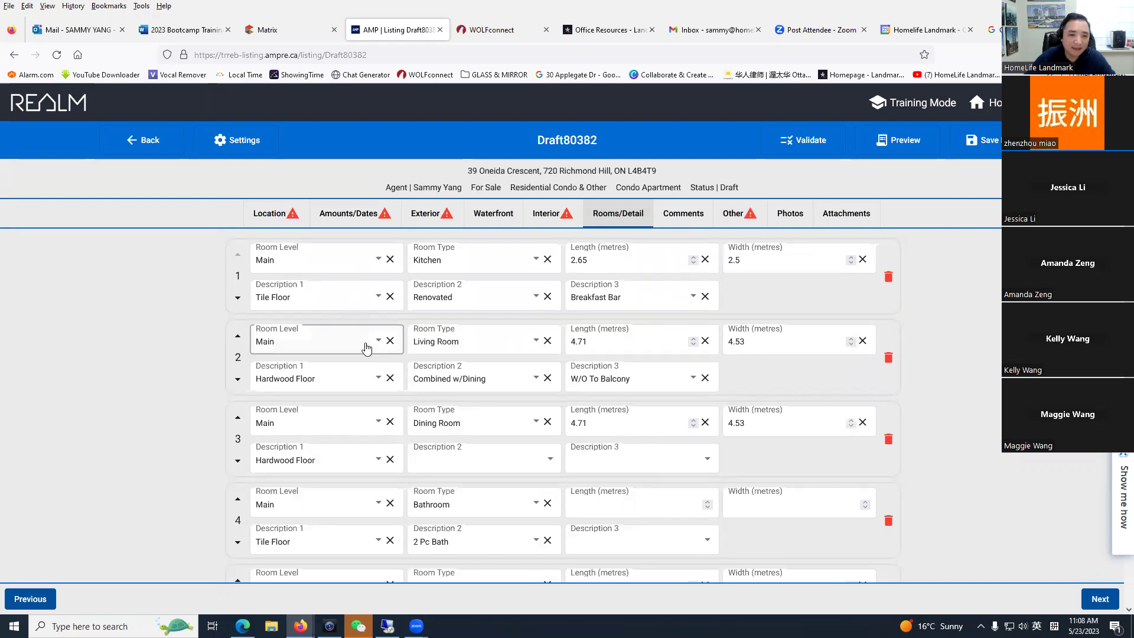
{"action": "scroll", "coordinate": [596, 481], "scroll_direction": "down", "scroll_amount": 3}
Step: Review the Exterior, Location, Amounts/Dates, Waterfront and Interior sections of Draft80382
{"action": "left_click", "coordinate": [448, 179]}
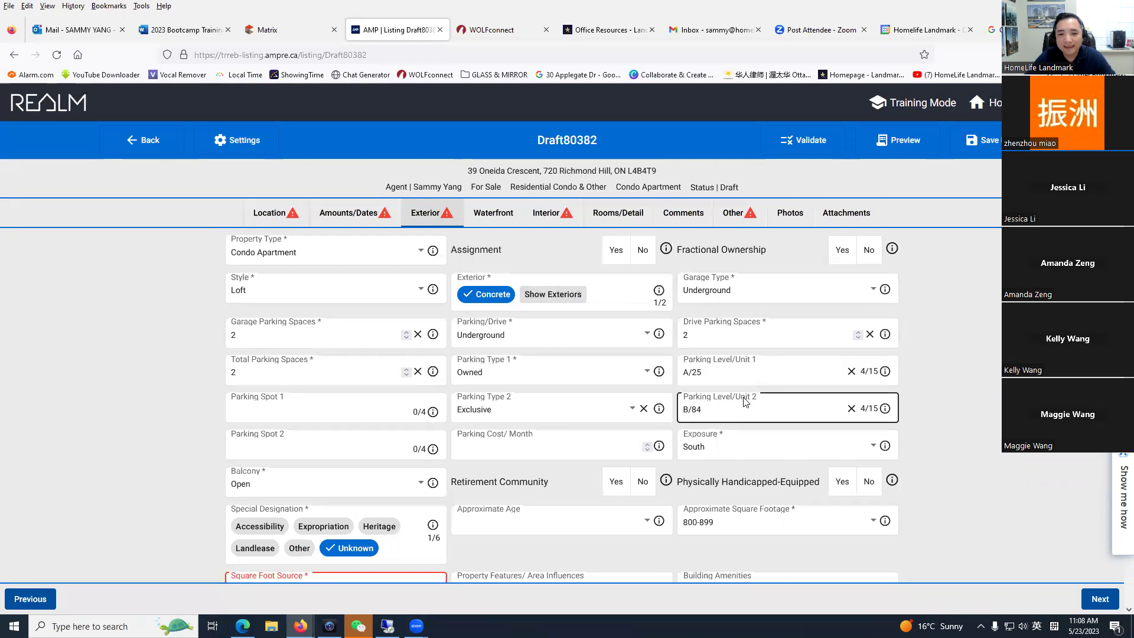
{"action": "left_click", "coordinate": [273, 217]}
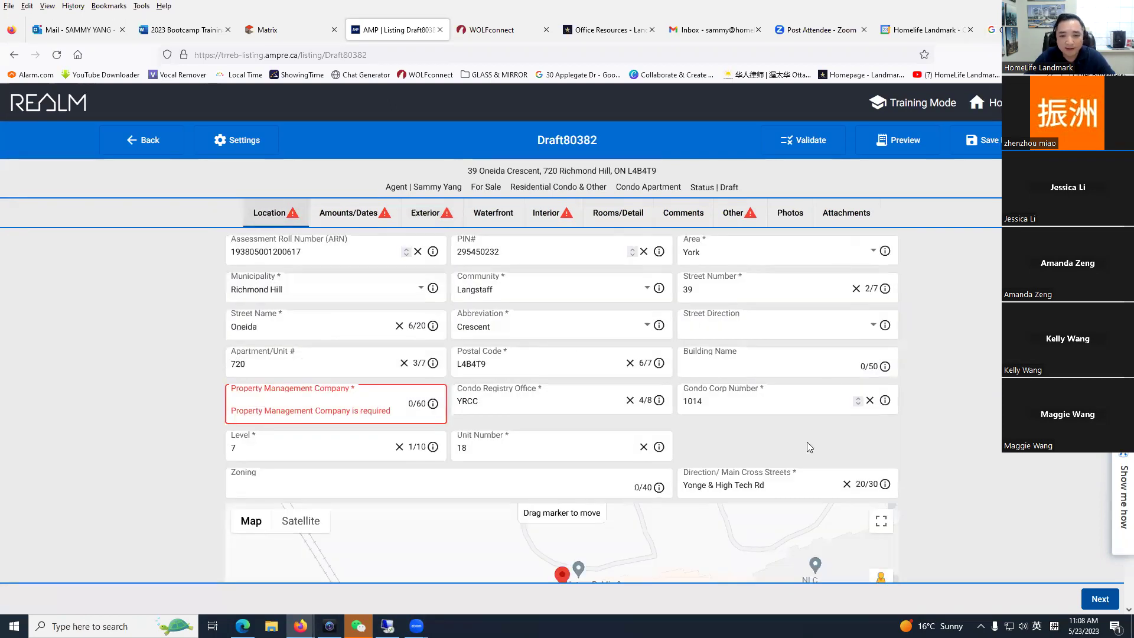
{"action": "key", "text": "Right"}
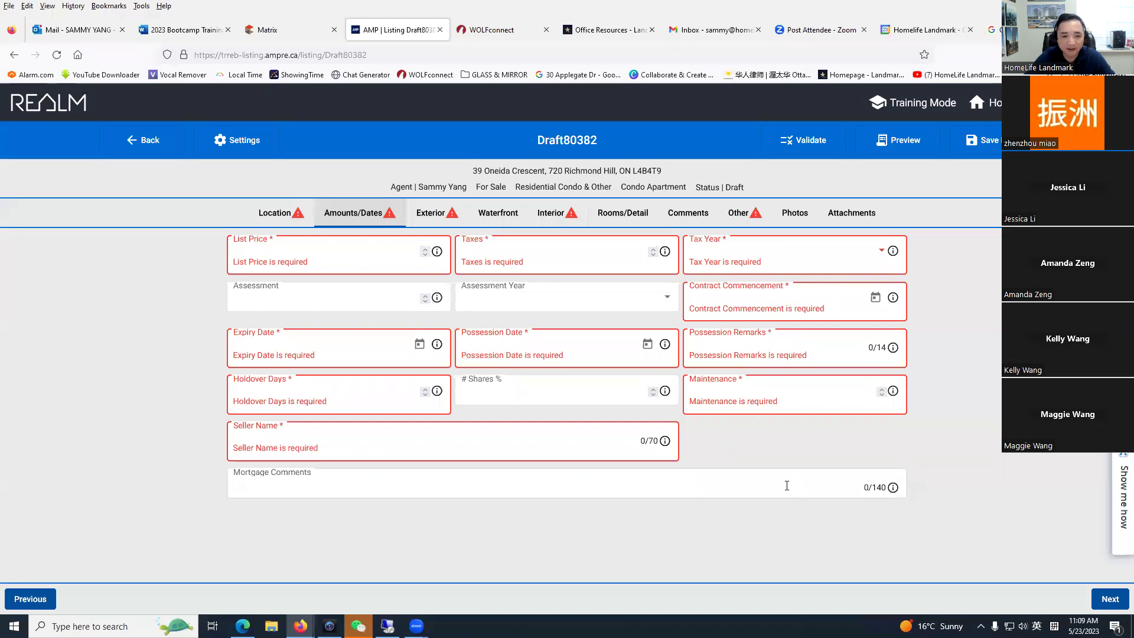
{"action": "left_click", "coordinate": [444, 220]}
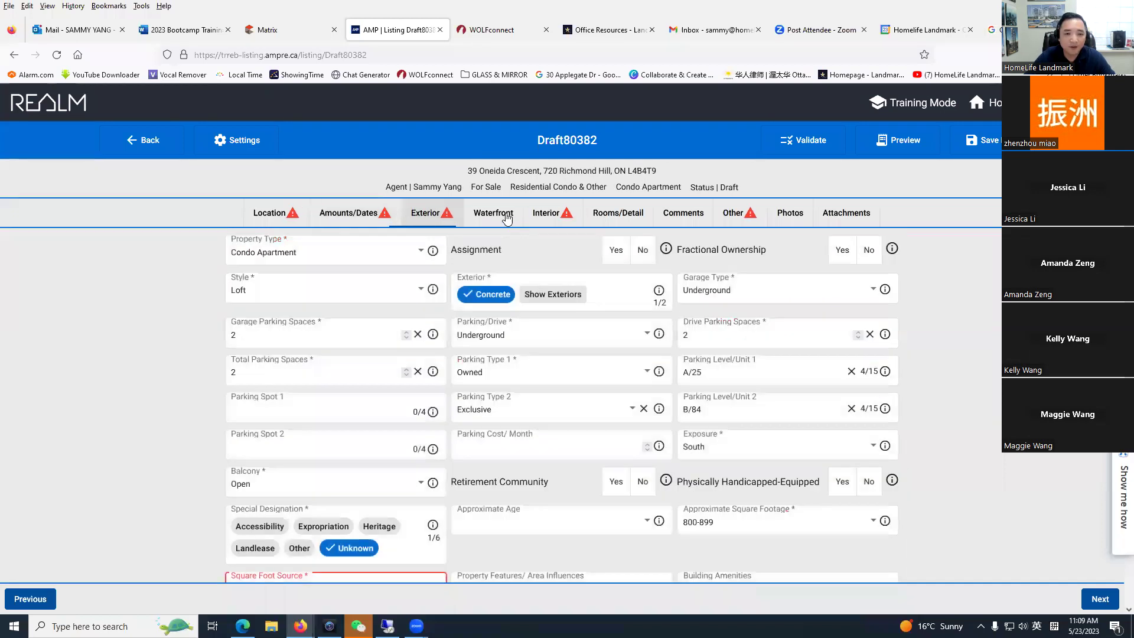
{"action": "left_click", "coordinate": [496, 219]}
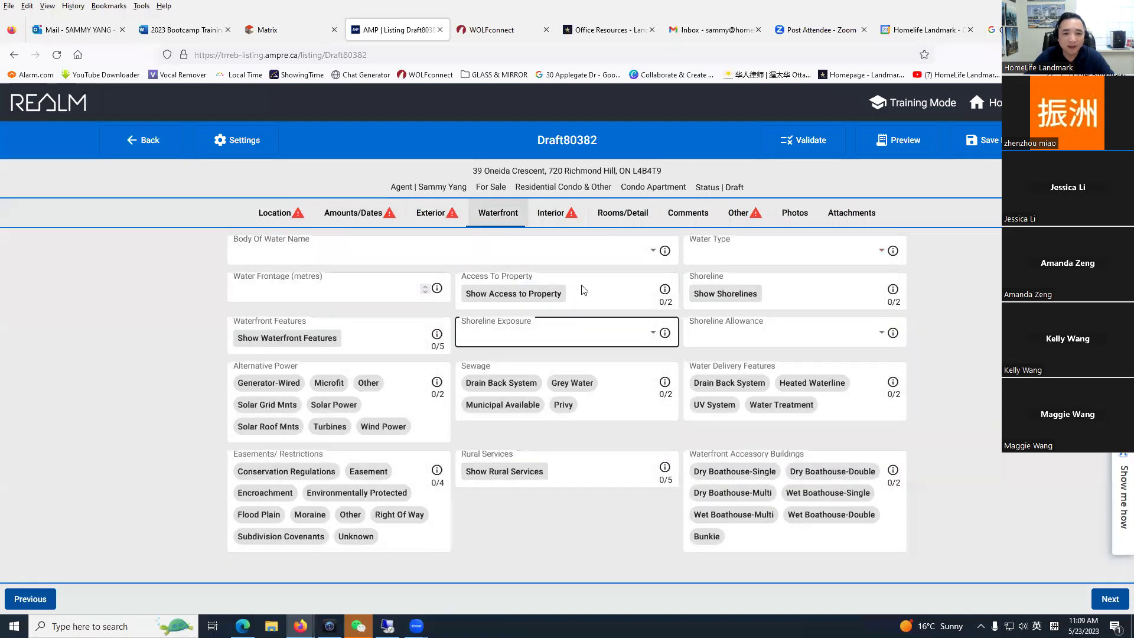
{"action": "left_click", "coordinate": [558, 219]}
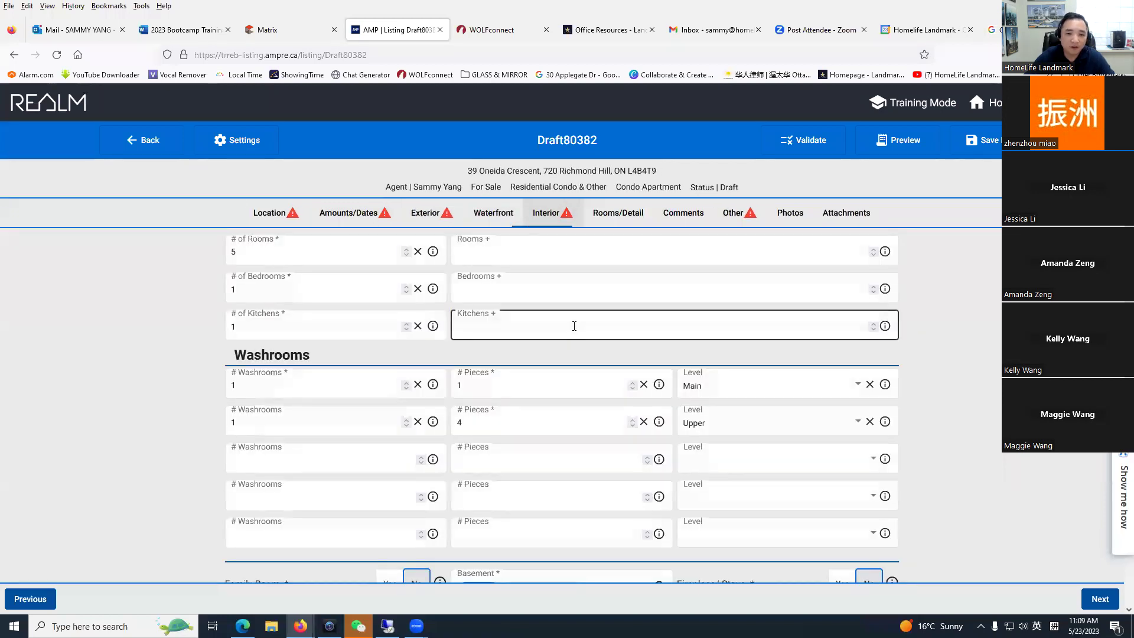
Step: Delete both Bathrooms, the Living Room, Dining Room and Primary Bedroom, keeping only the Kitchen
{"action": "left_click", "coordinate": [618, 214]}
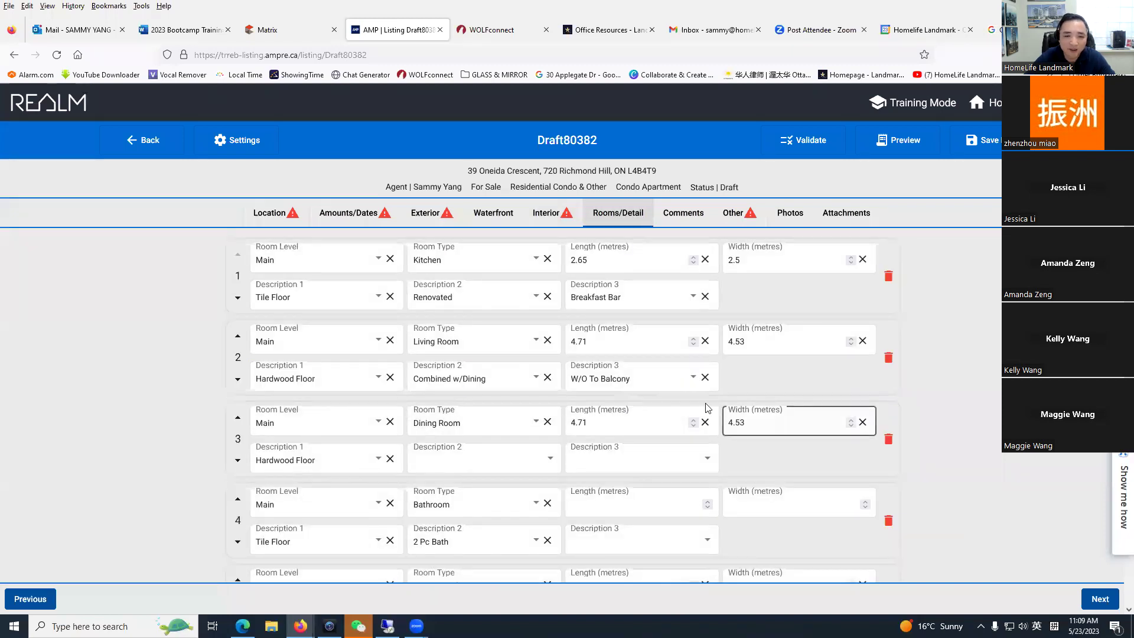
{"action": "scroll", "coordinate": [435, 408], "scroll_direction": "down", "scroll_amount": 3}
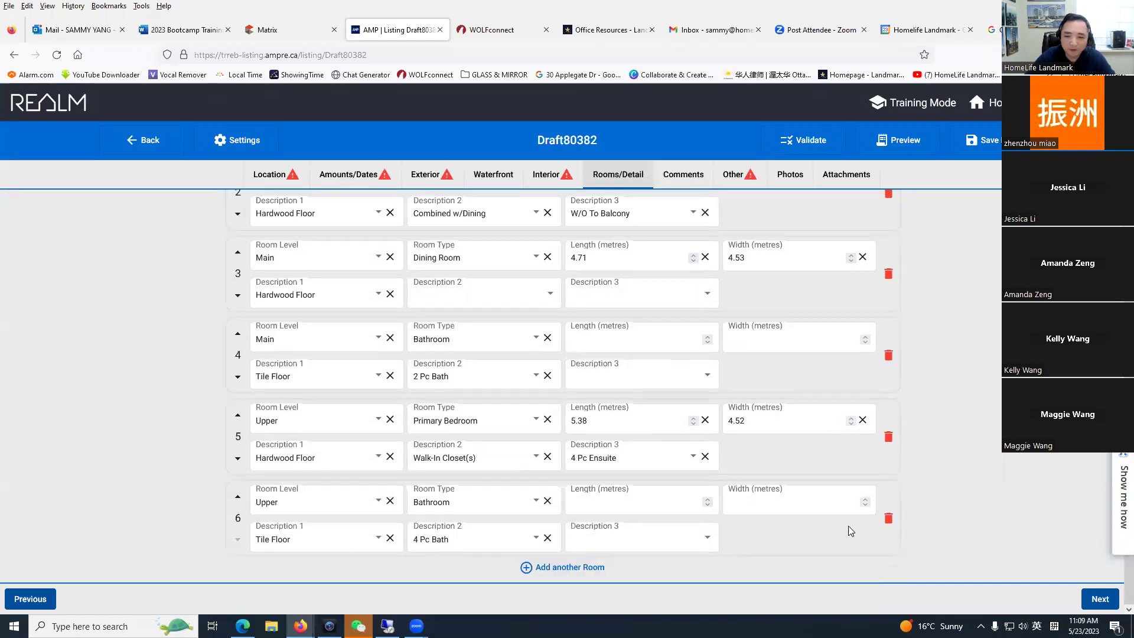
{"action": "left_click", "coordinate": [889, 523]}
{"action": "left_click", "coordinate": [889, 439]}
{"action": "left_click", "coordinate": [890, 359]}
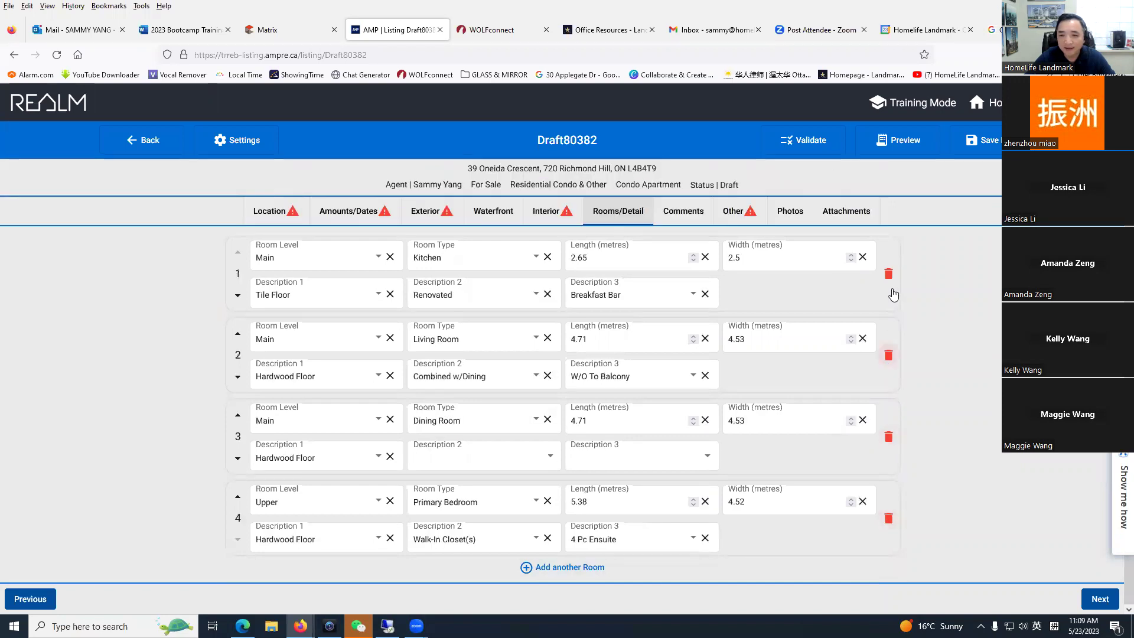
{"action": "left_click", "coordinate": [896, 368]}
{"action": "left_click", "coordinate": [896, 359]}
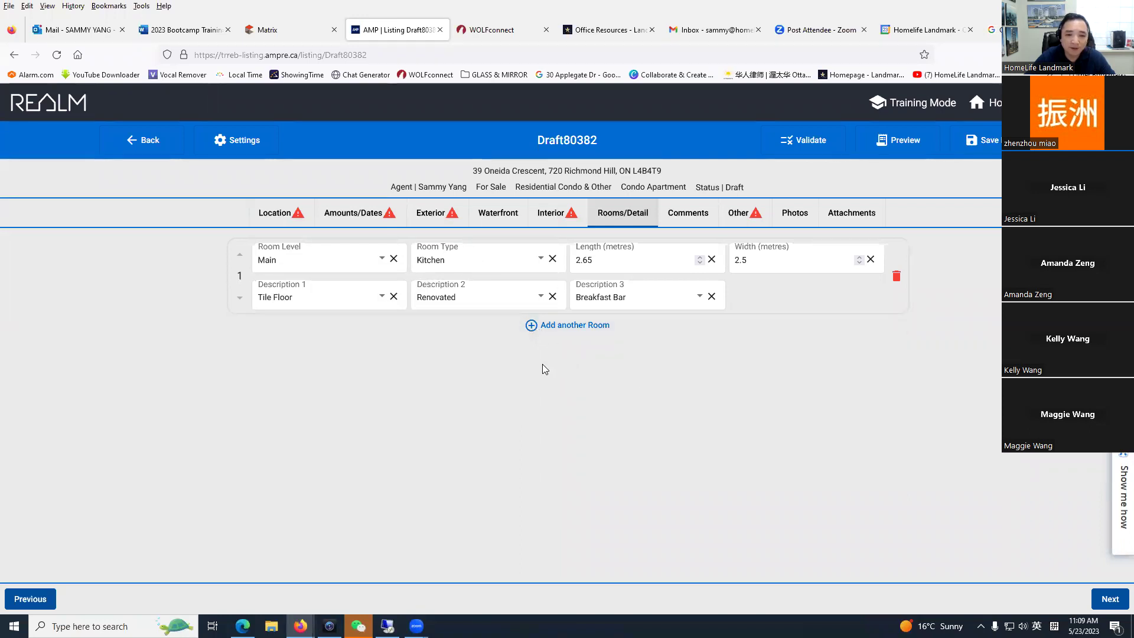
{"action": "left_click", "coordinate": [533, 330]}
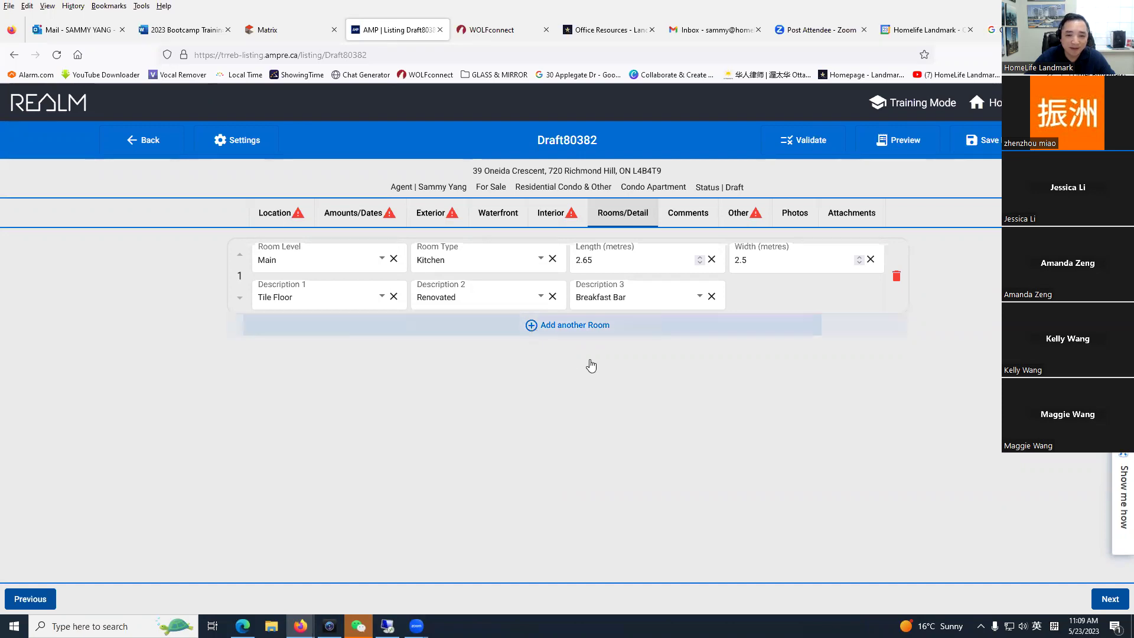
Step: Set room 2's level to Flat and its type to Living Room
{"action": "left_click", "coordinate": [342, 339]}
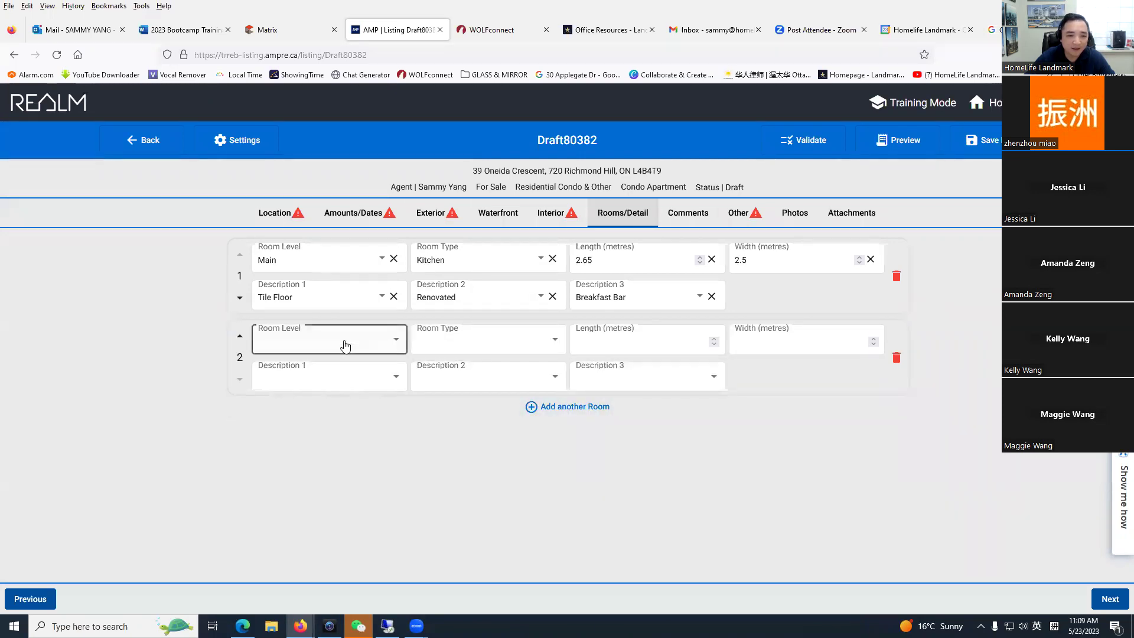
{"action": "left_click", "coordinate": [344, 342]}
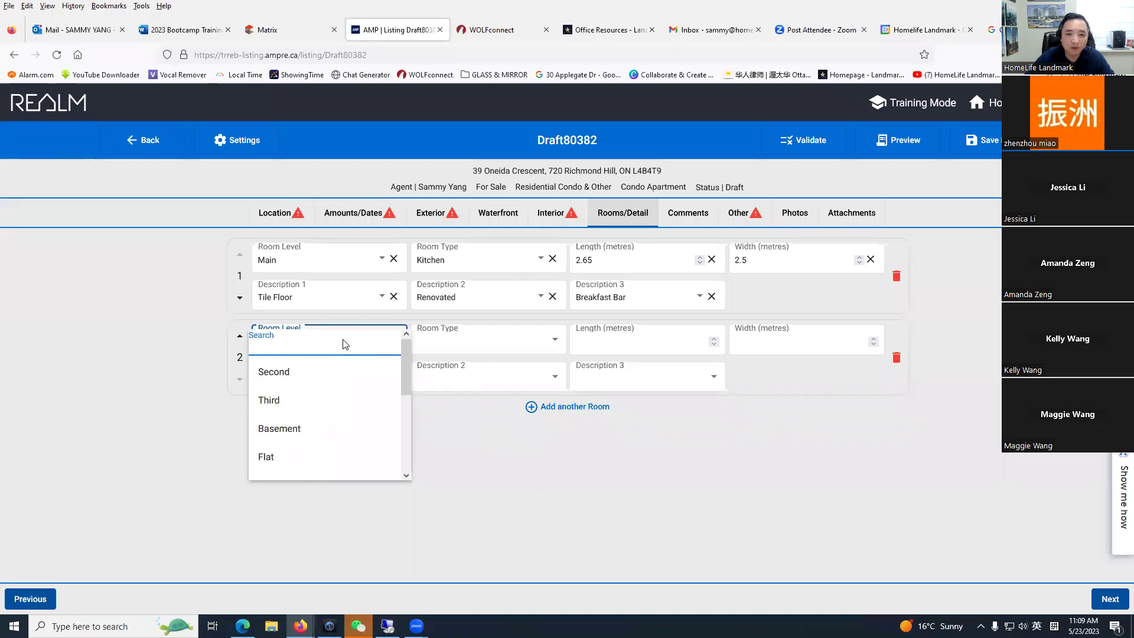
{"action": "type", "text": "f"}
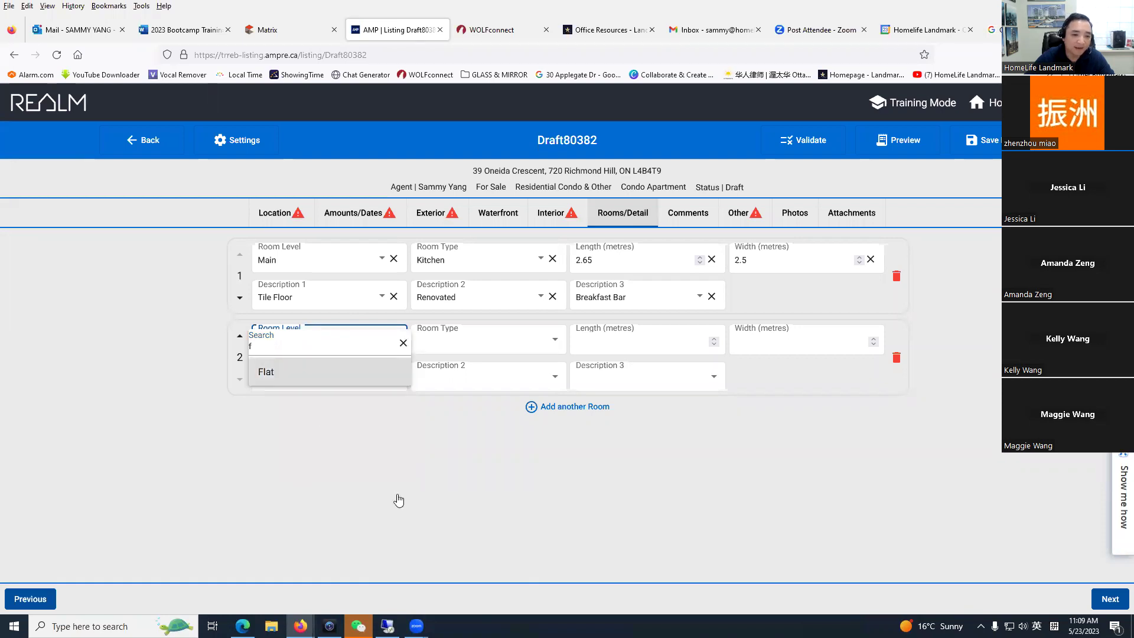
{"action": "key", "text": "Tab"}
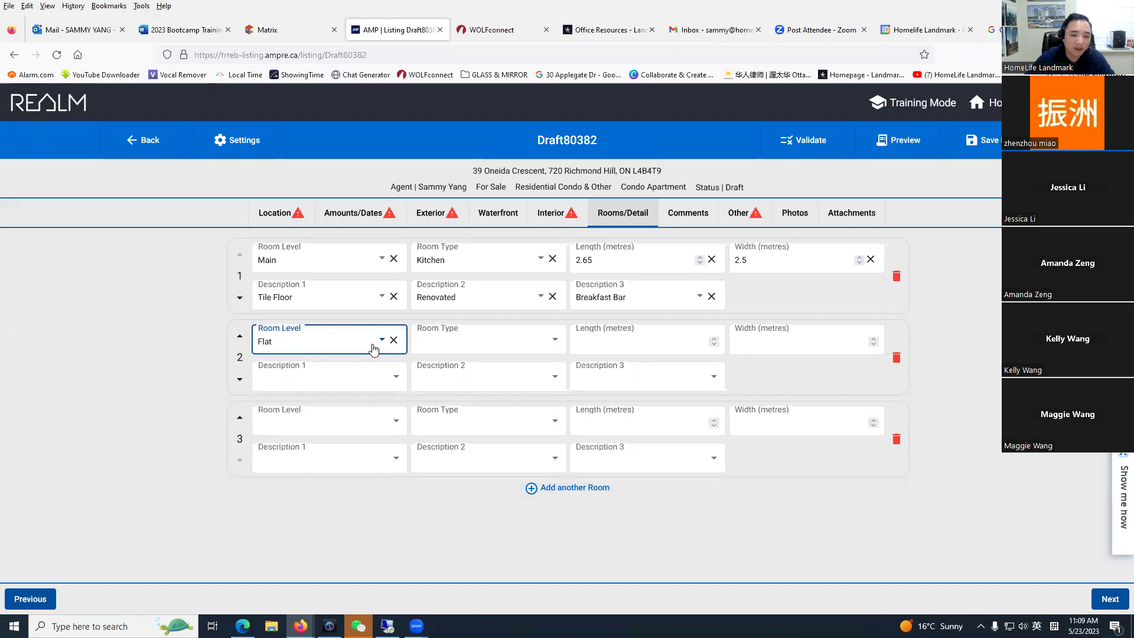
{"action": "left_click", "coordinate": [487, 343]}
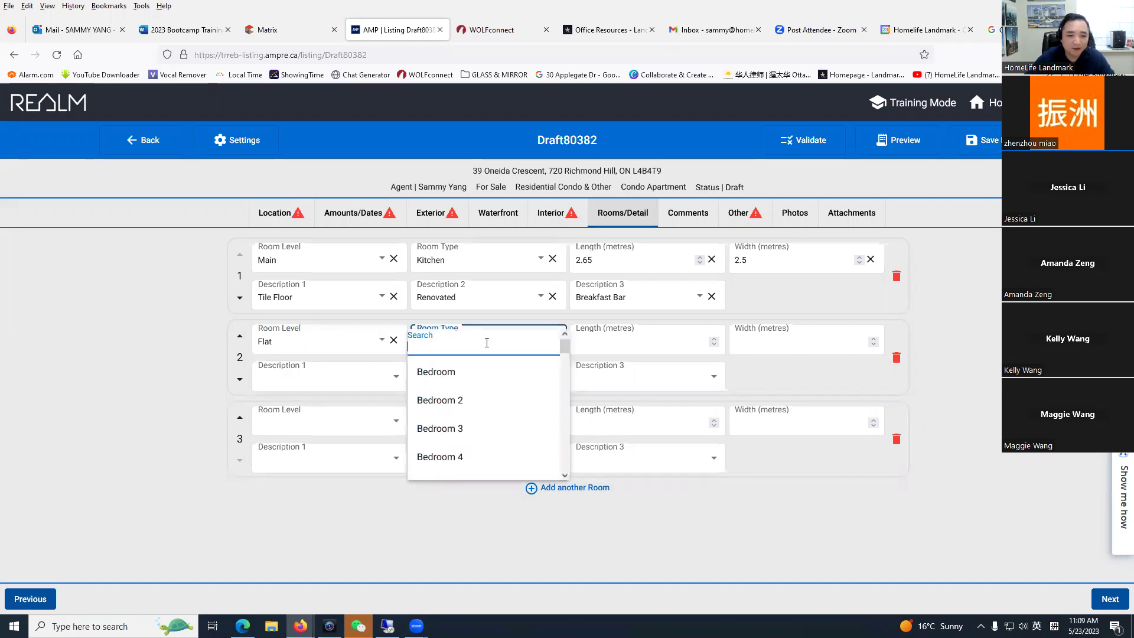
{"action": "type", "text": "l"}
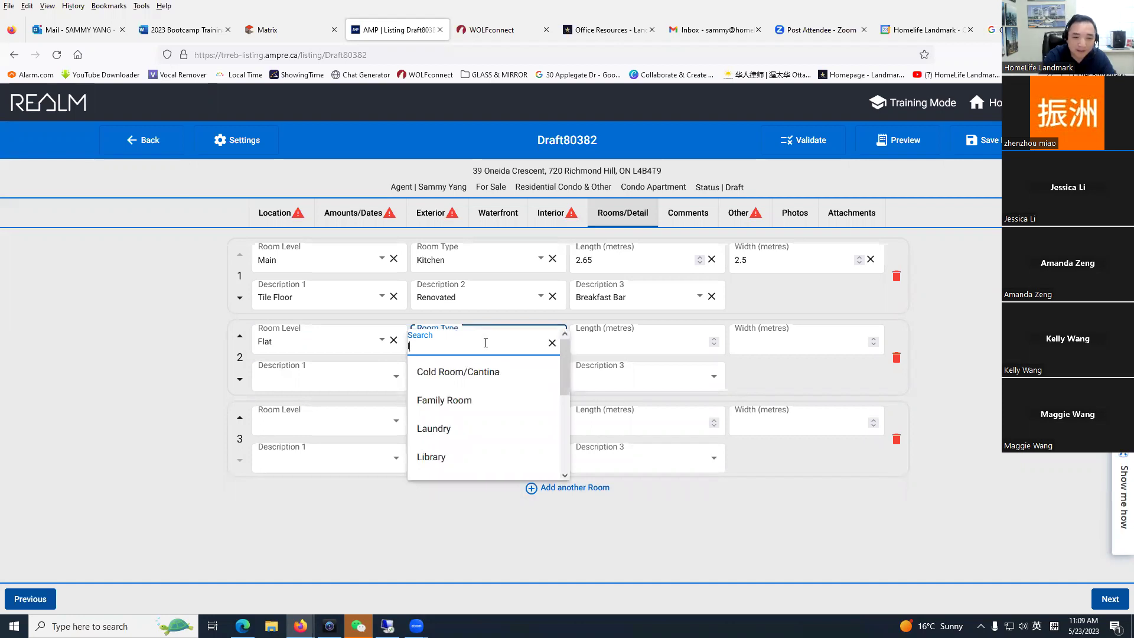
{"action": "type", "text": "iv"}
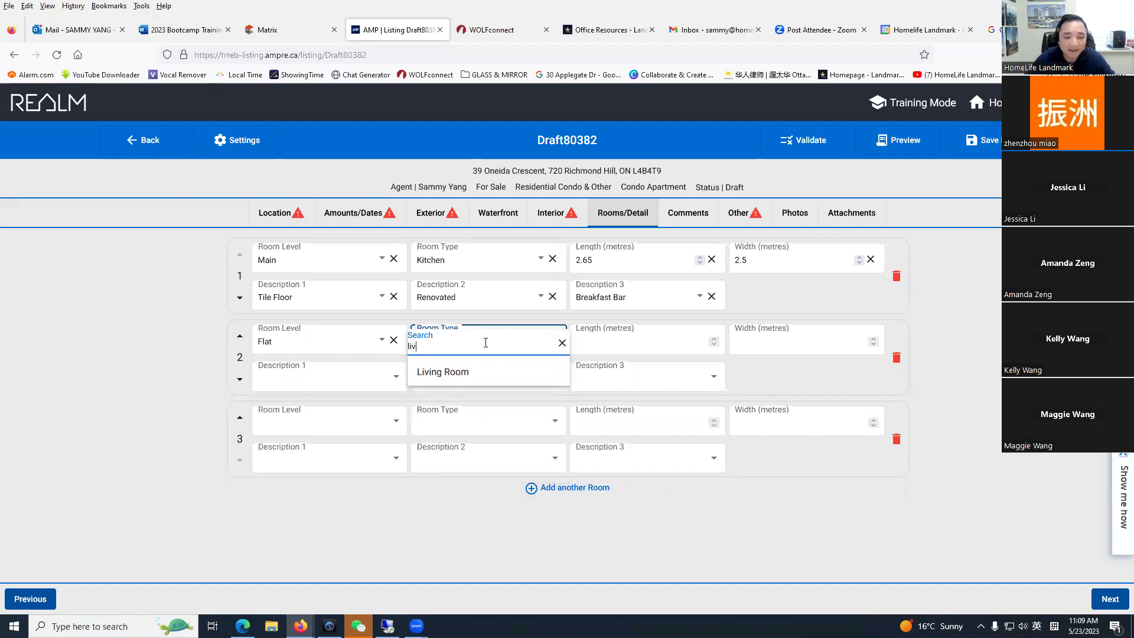
{"action": "left_click", "coordinate": [464, 371]}
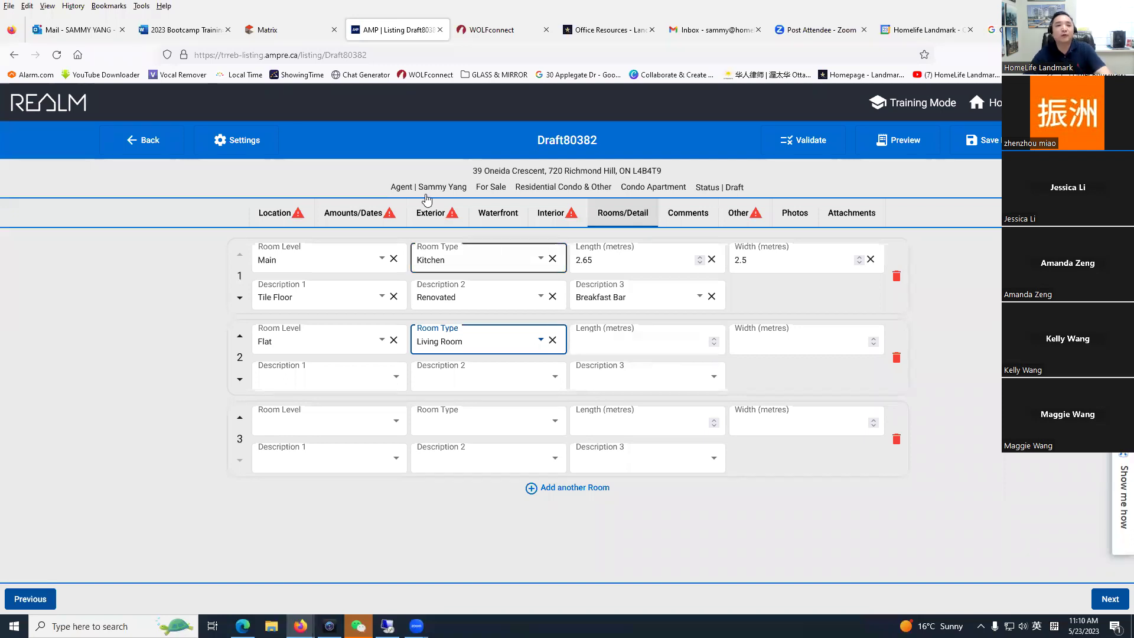
{"action": "left_click", "coordinate": [284, 29]}
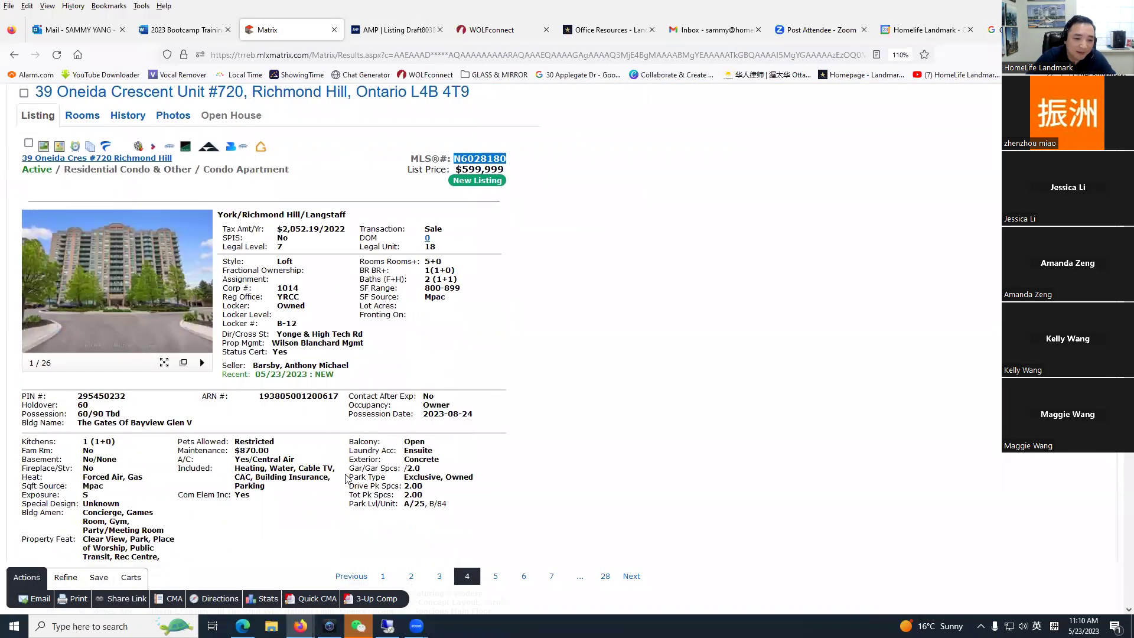
Step: Check the Kitchen's 2.65 x 2.5 m size in Matrix, then start room 2's length in the draft
{"action": "left_click", "coordinate": [82, 258]}
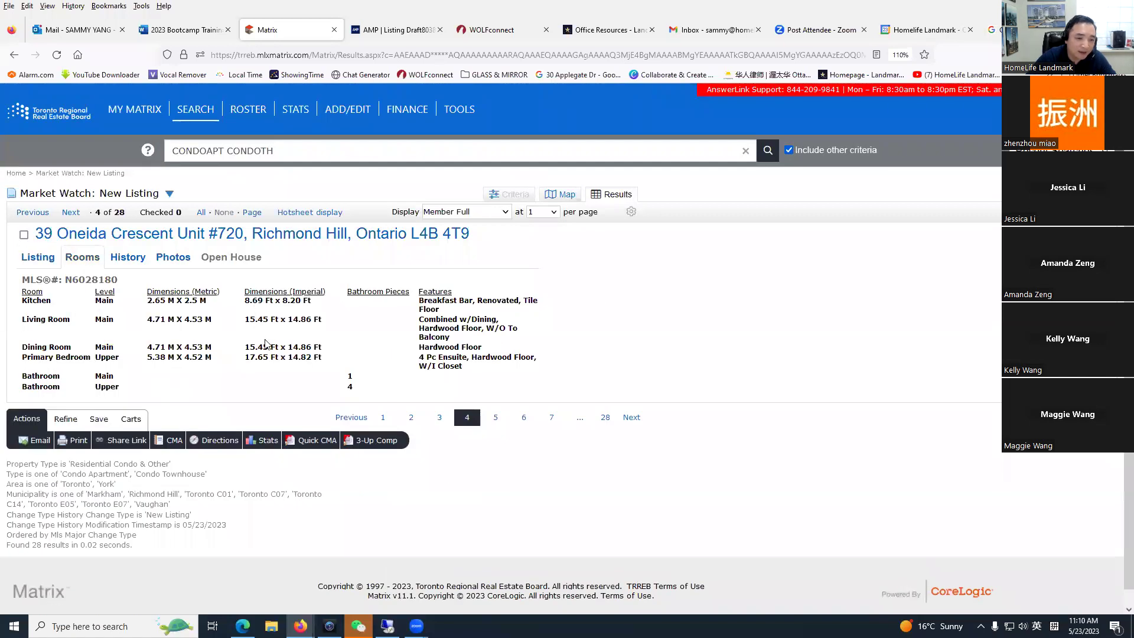
{"action": "left_click_drag", "start_coordinate": [148, 306], "coordinate": [213, 303]}
{"action": "left_click", "coordinate": [213, 336]}
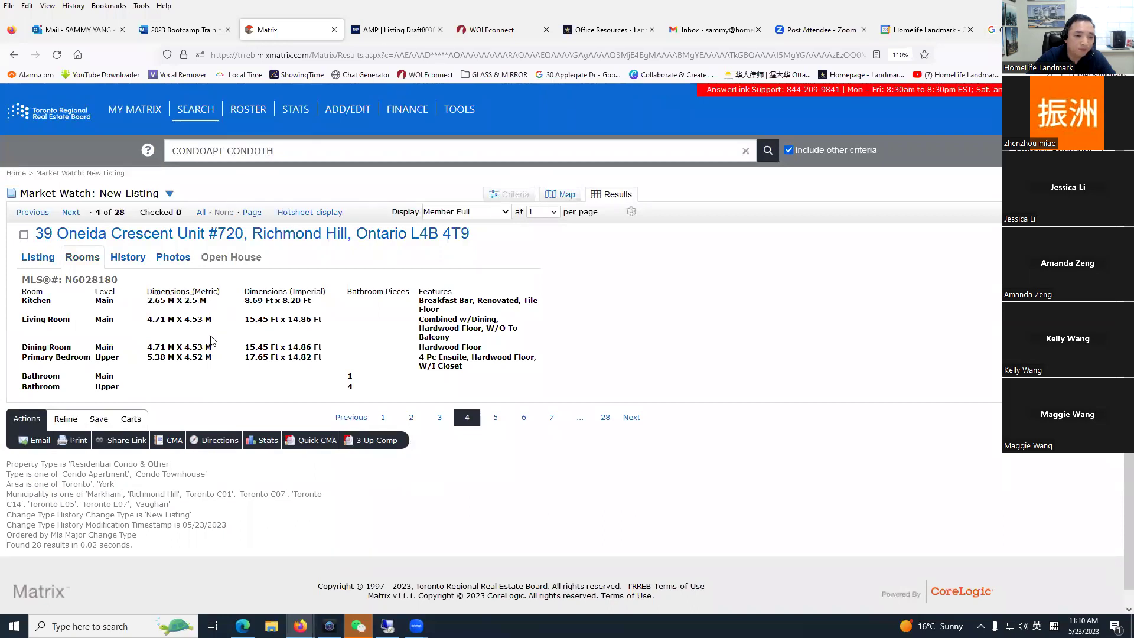
{"action": "left_click", "coordinate": [37, 258]}
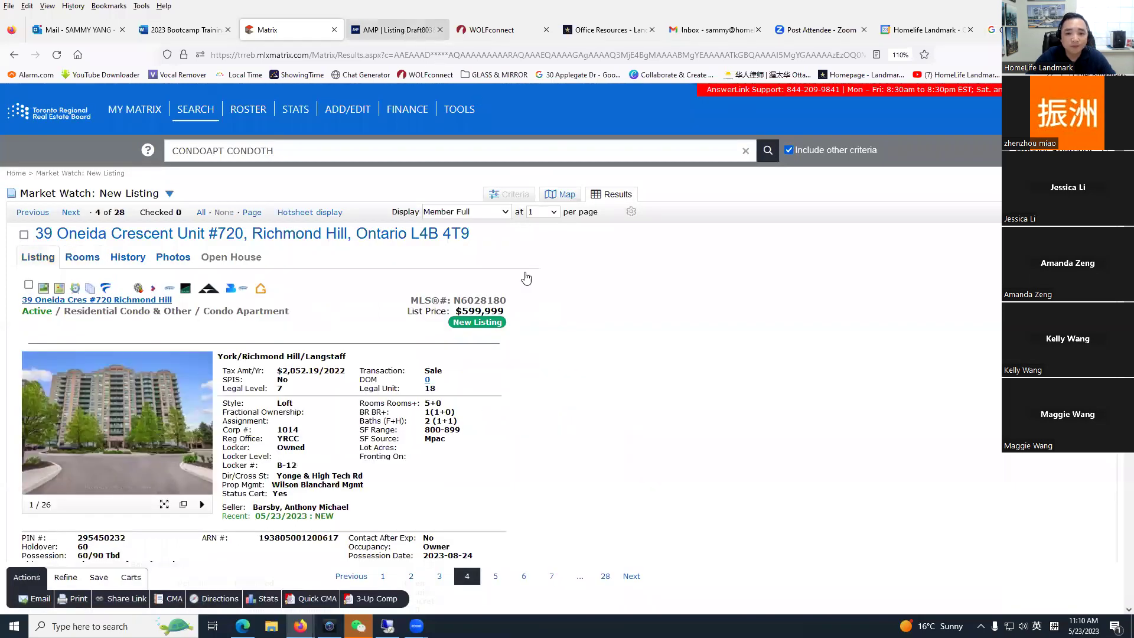
{"action": "key", "text": "ctrl+Tab"}
{"action": "left_click", "coordinate": [614, 342]}
Step: Enter the Living Room size 2.5 × 3.25 m and add a fourth room entry
{"action": "type", "text": "2.5"}
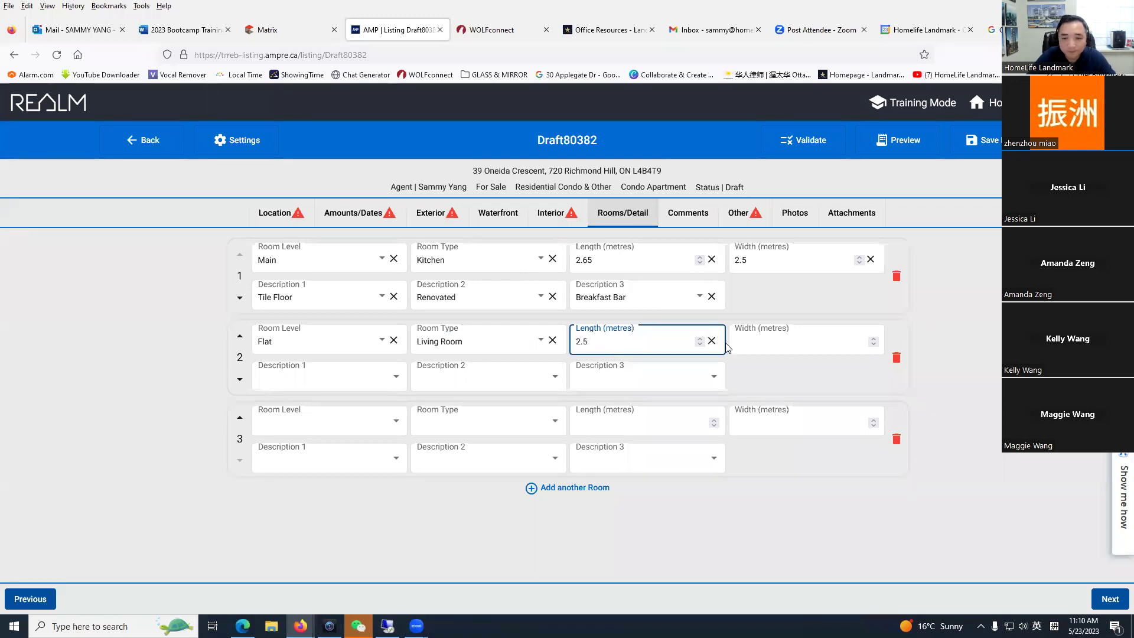
{"action": "left_click", "coordinate": [777, 341]}
{"action": "type", "text": "3.25"}
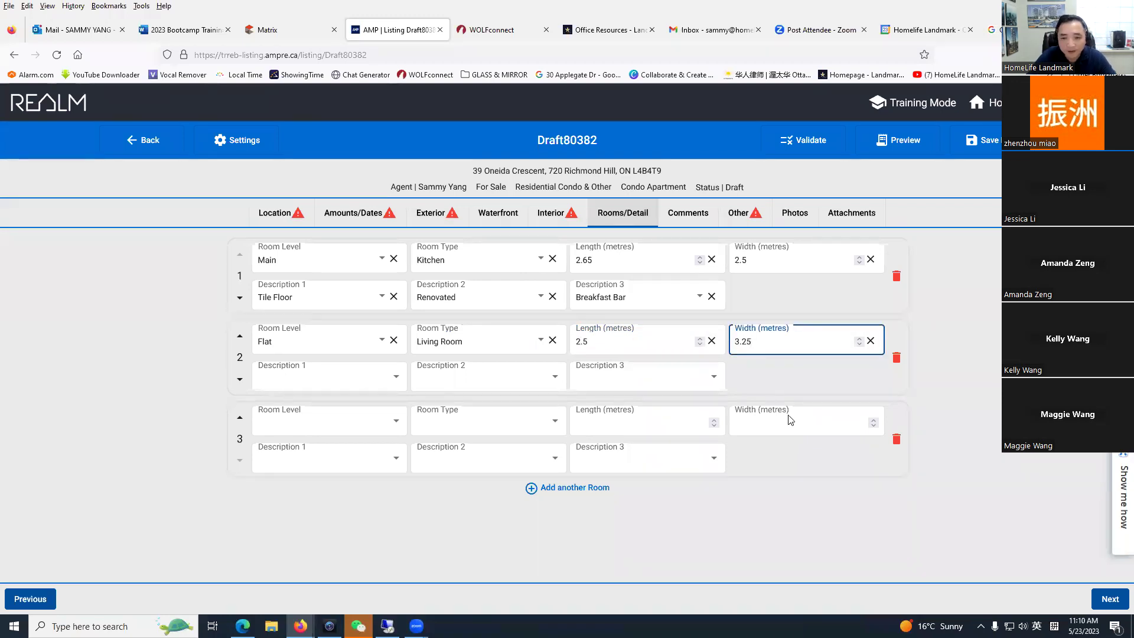
{"action": "key", "text": "Return"}
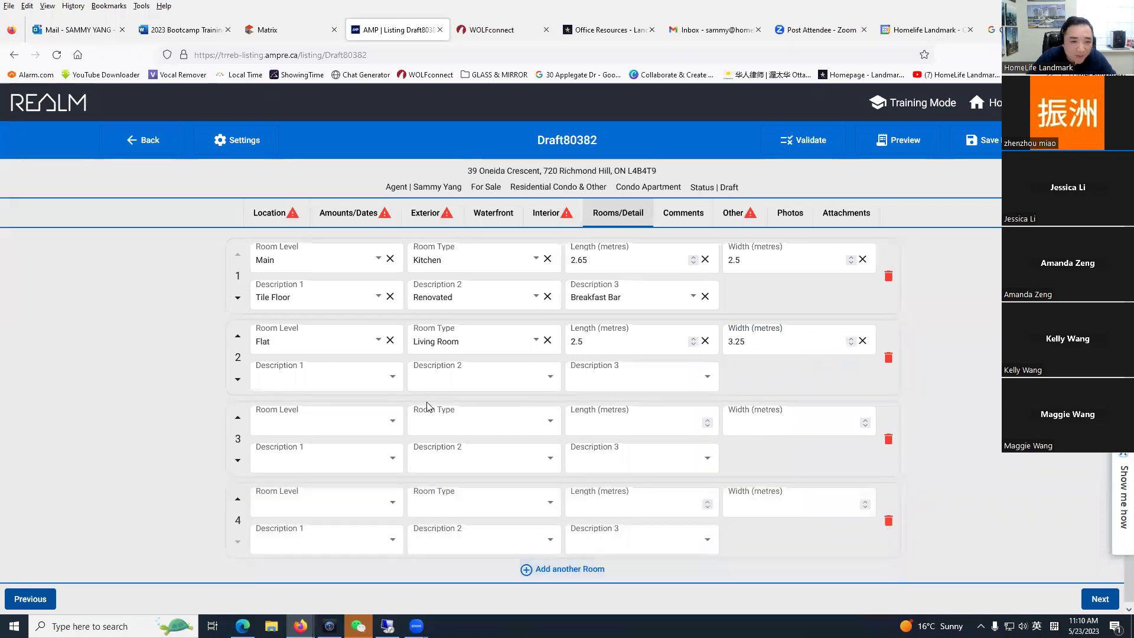
Step: Give the Living Room the descriptions Hardwood Floor, Combined w/Dining and Open Concept
{"action": "left_click", "coordinate": [343, 386]}
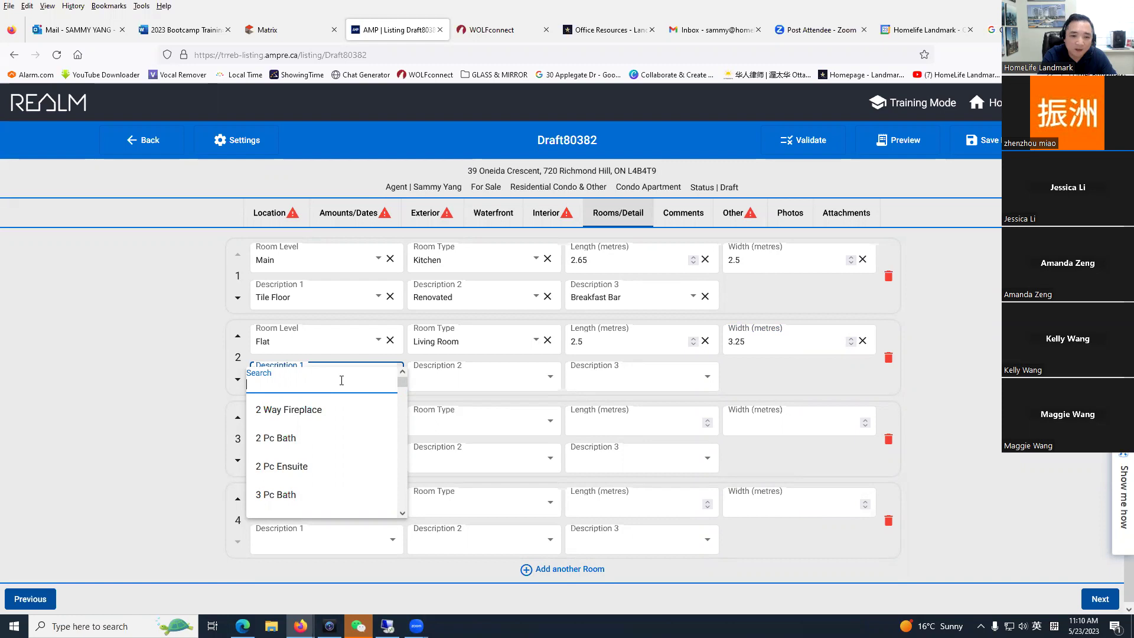
{"action": "type", "text": "hard"}
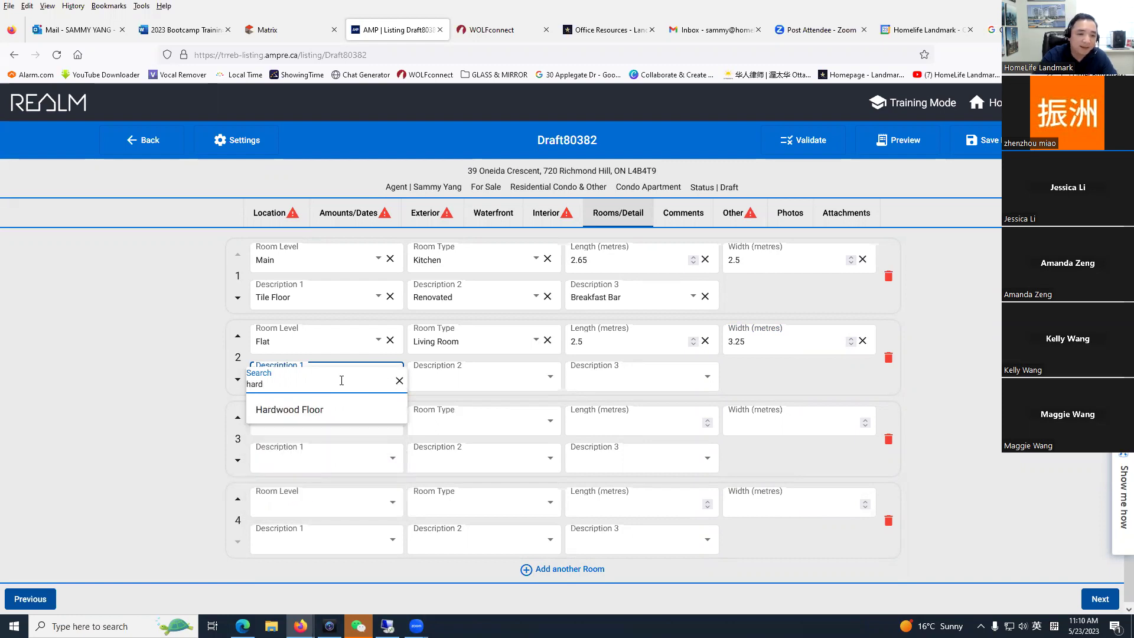
{"action": "left_click", "coordinate": [321, 410]}
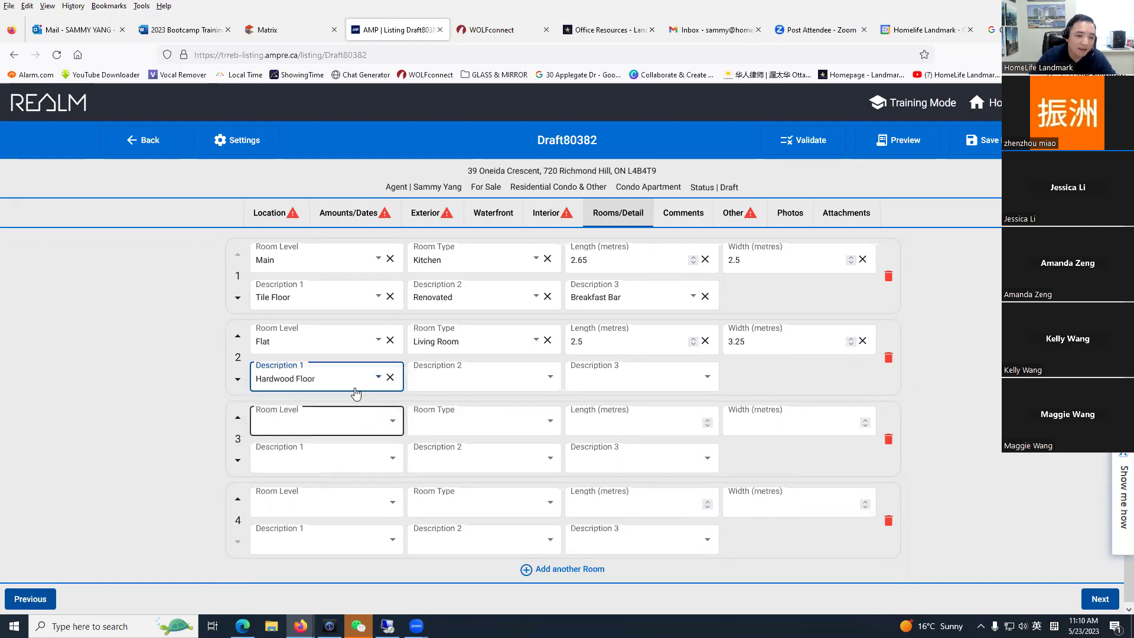
{"action": "left_click", "coordinate": [482, 385]}
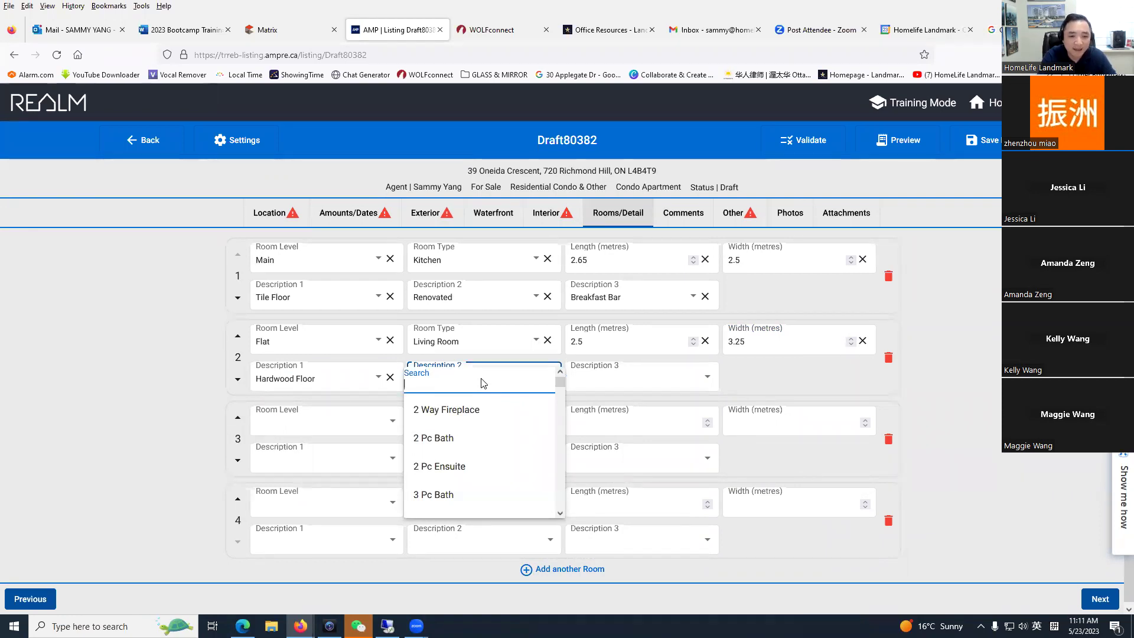
{"action": "type", "text": "omb"}
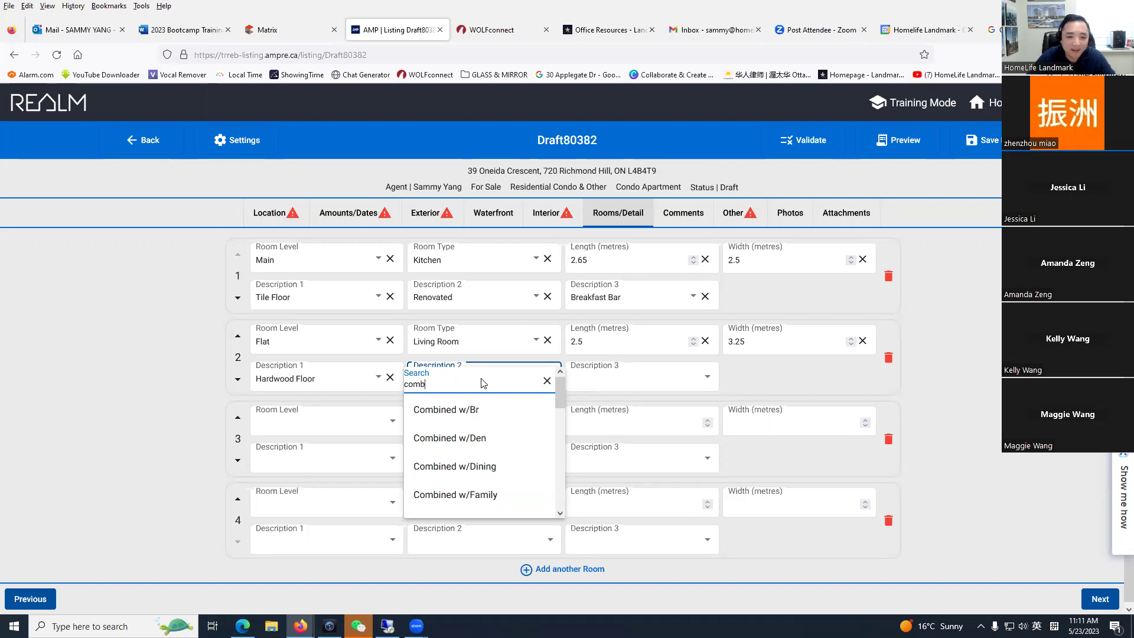
{"action": "left_click", "coordinate": [479, 468]}
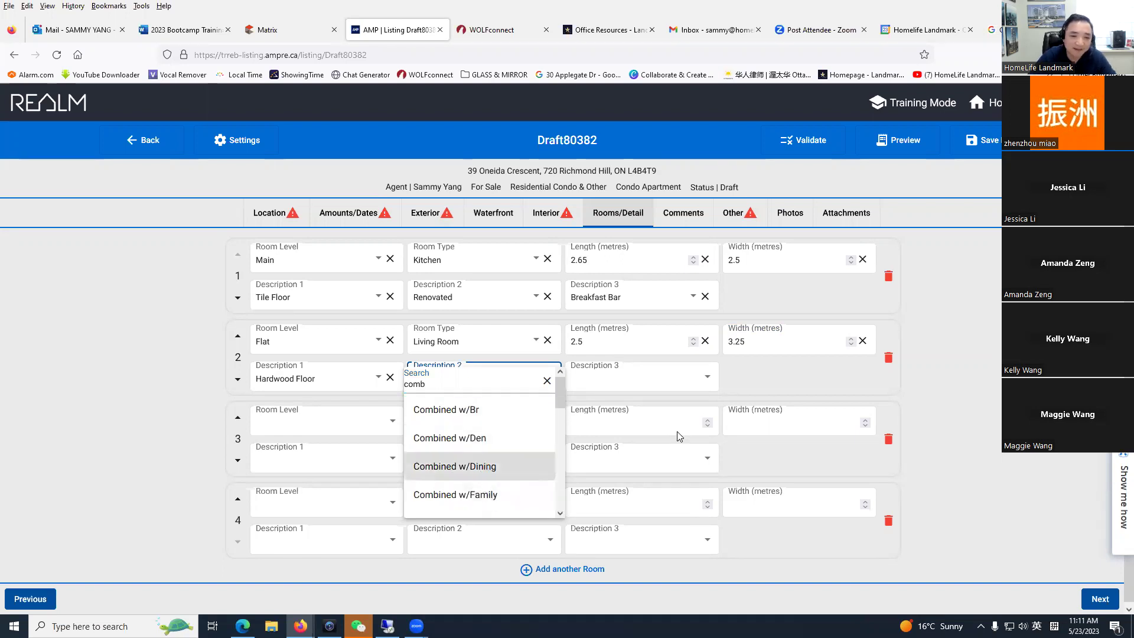
{"action": "left_click", "coordinate": [678, 385]}
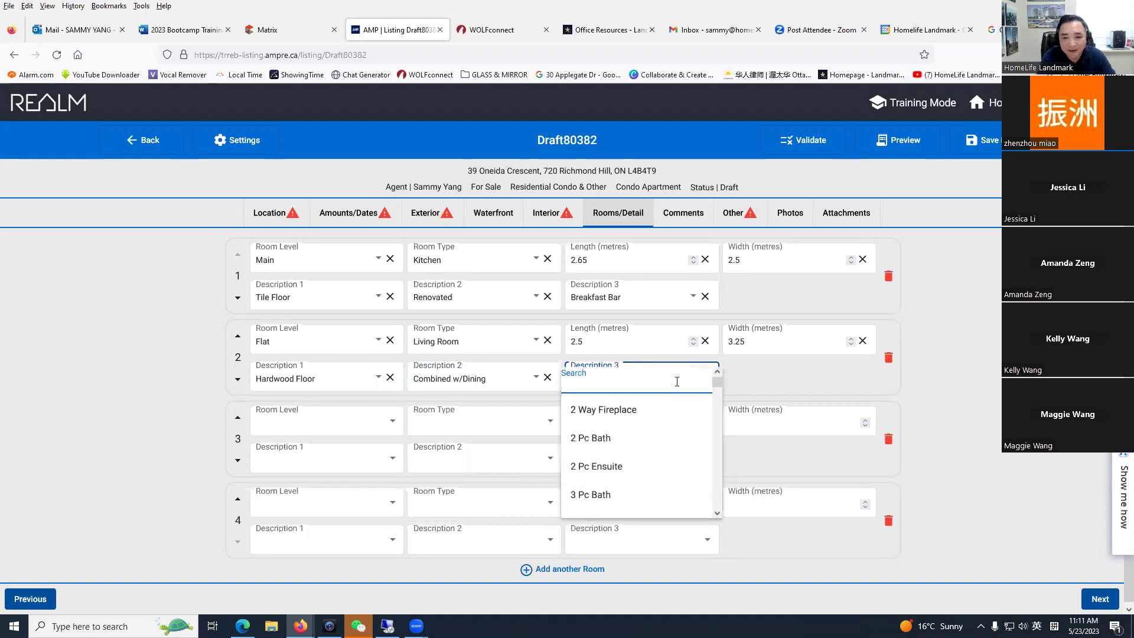
{"action": "type", "text": "open"}
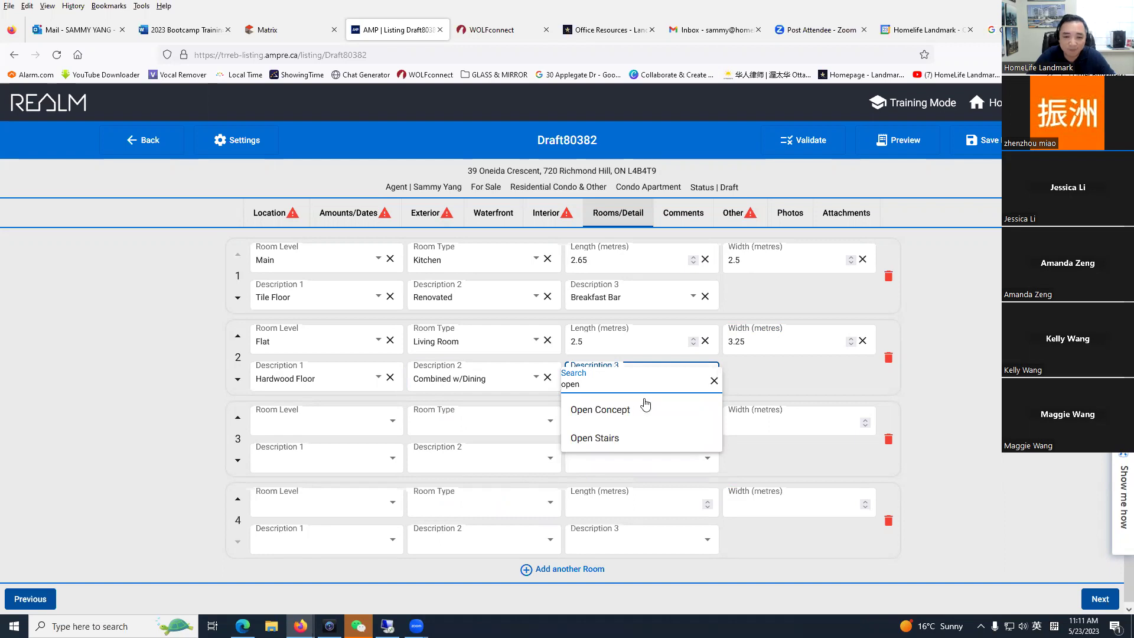
{"action": "left_click", "coordinate": [646, 406]}
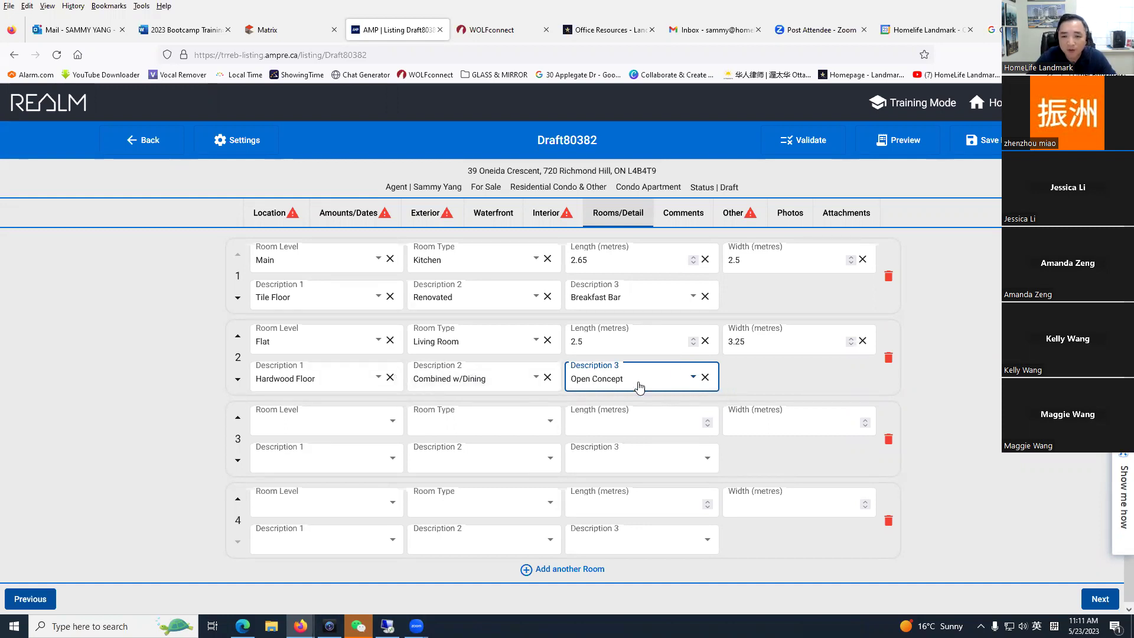
{"action": "scroll", "coordinate": [395, 449], "scroll_direction": "down", "scroll_amount": 1}
Step: Set room 3's level to Flat and its type to Primary Bedroom
{"action": "left_click", "coordinate": [322, 420]}
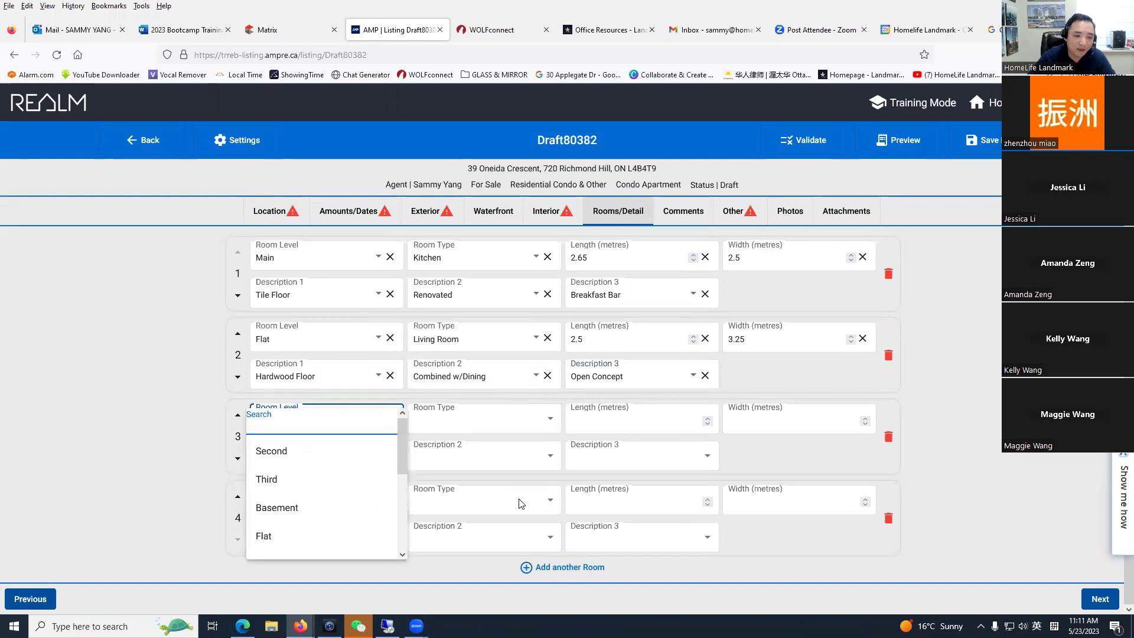
{"action": "type", "text": "fl"}
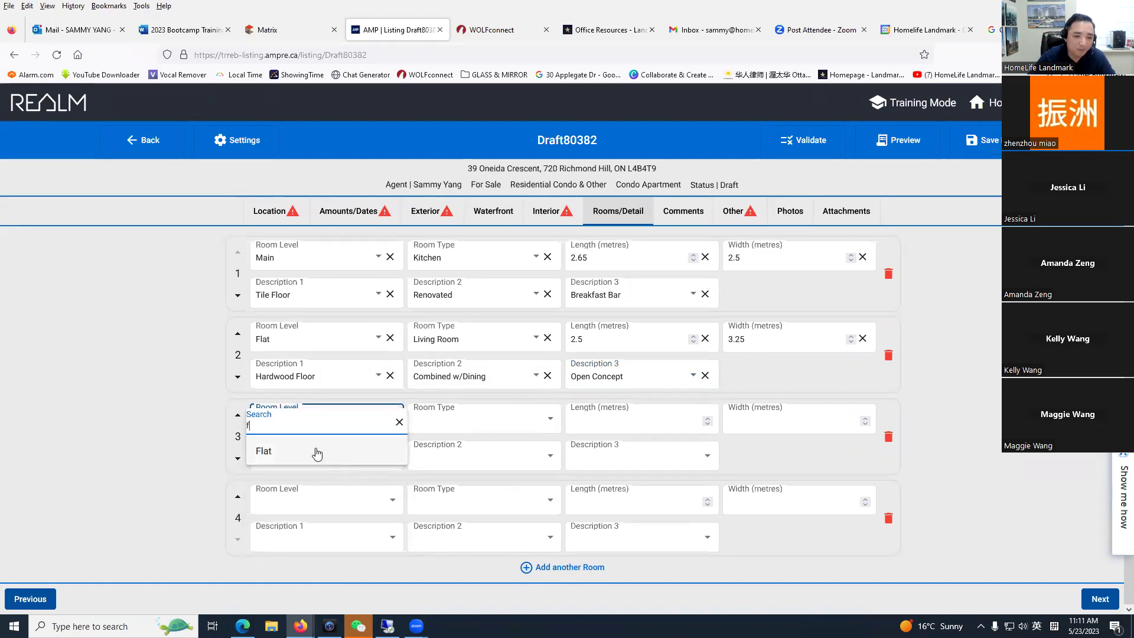
{"action": "left_click", "coordinate": [304, 448]}
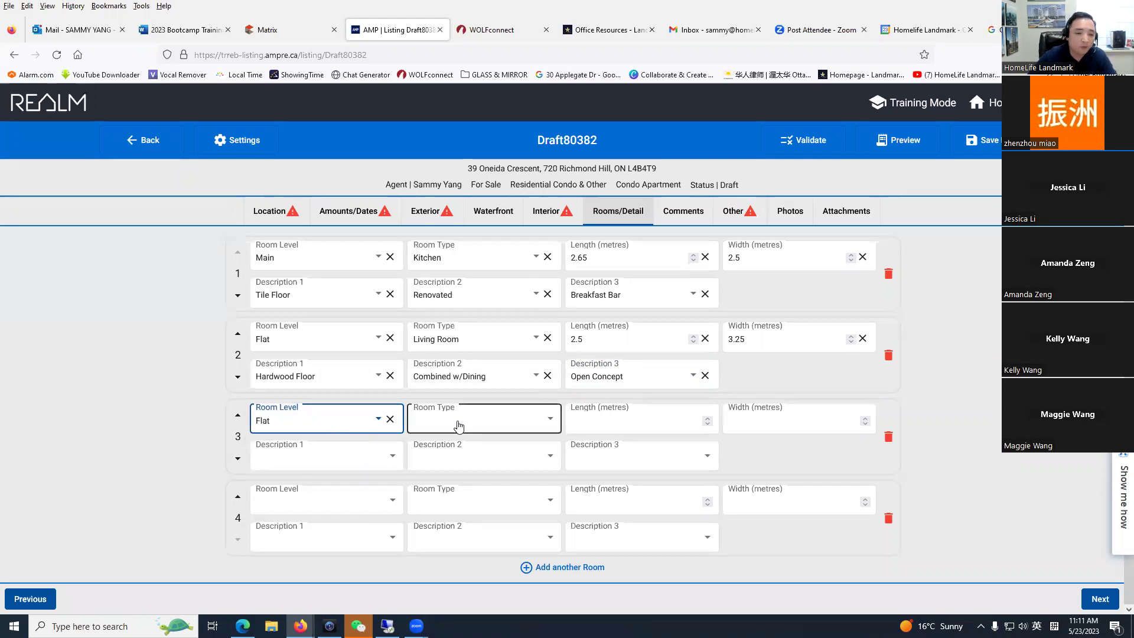
{"action": "left_click", "coordinate": [376, 422]}
{"action": "mouse_move", "coordinate": [385, 435]}
{"action": "left_mouse_down"}
{"action": "mouse_move", "coordinate": [385, 503]}
{"action": "mouse_move", "coordinate": [386, 435]}
{"action": "left_mouse_up"}
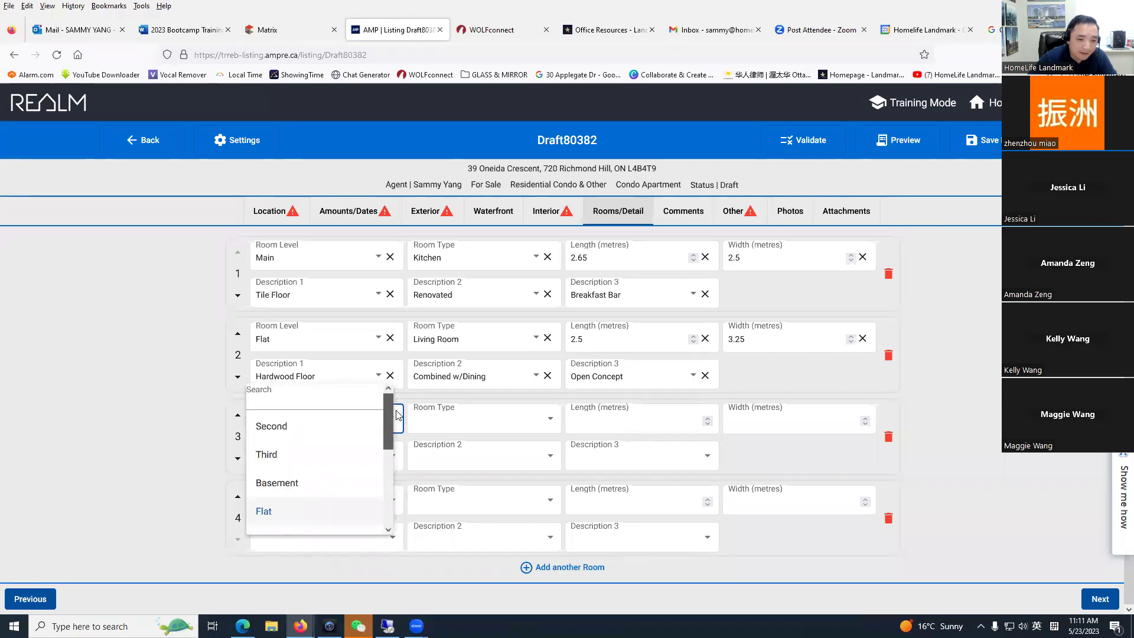
{"action": "left_click", "coordinate": [468, 421]}
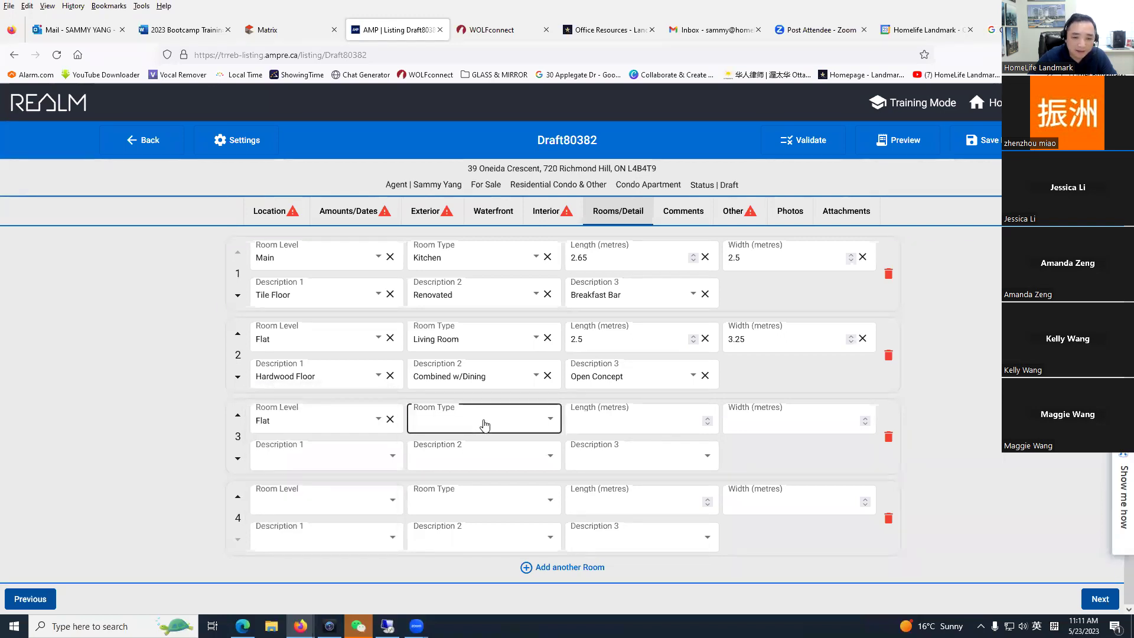
{"action": "left_click", "coordinate": [485, 425]}
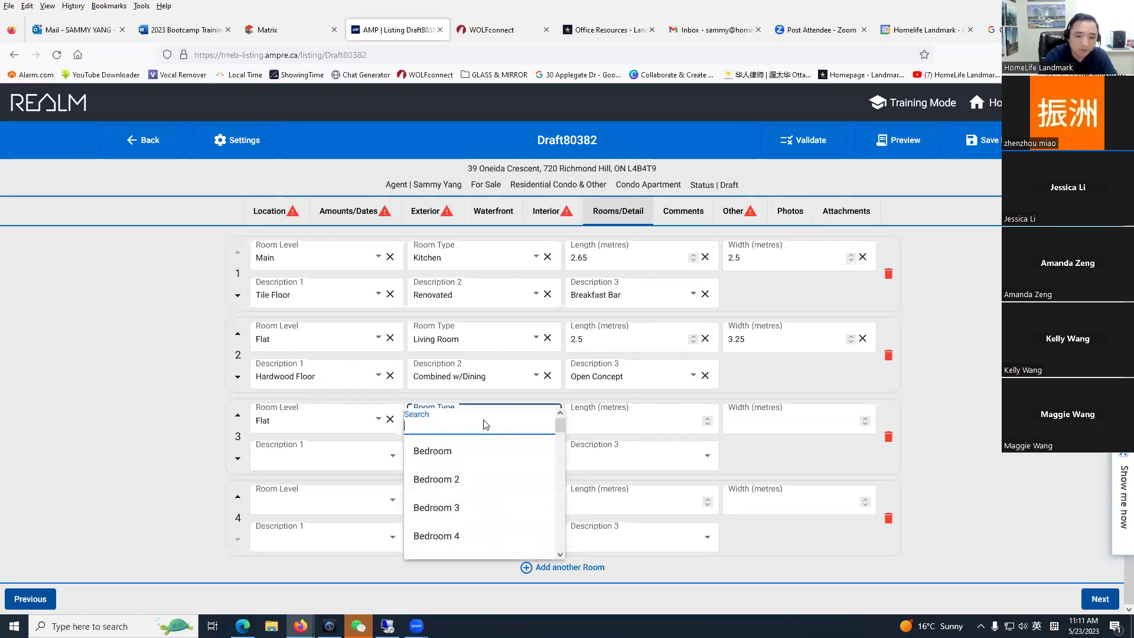
{"action": "type", "text": "mas"}
{"action": "key", "text": "BackSpace"}
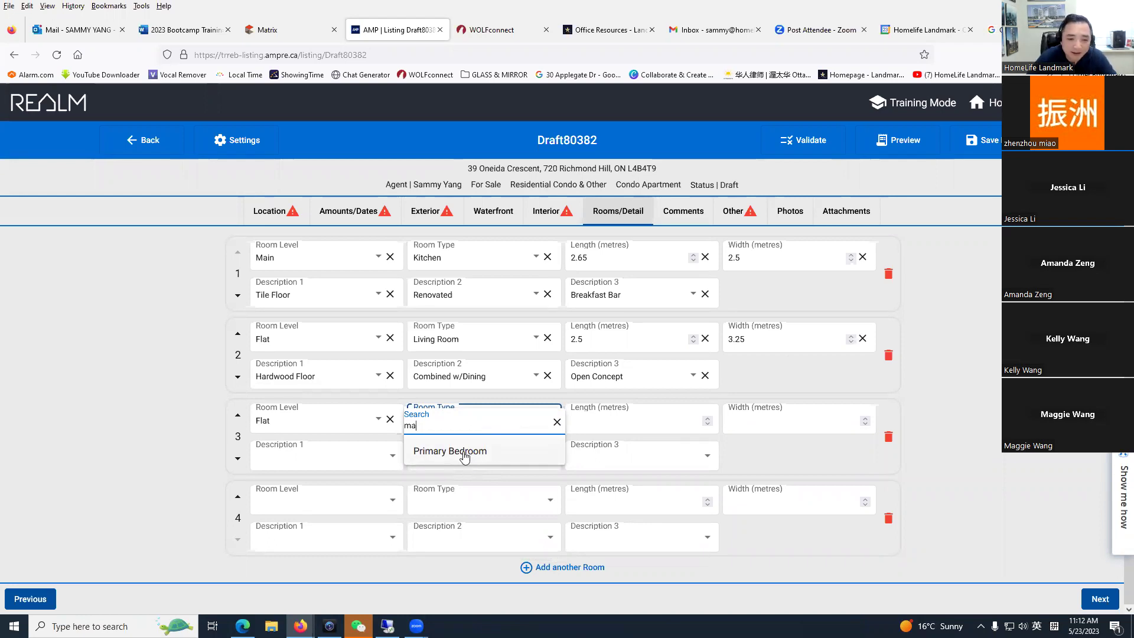
{"action": "left_click", "coordinate": [463, 454]}
Step: Delete the empty fourth room and move the Living Room above the Kitchen
{"action": "left_click", "coordinate": [603, 419]}
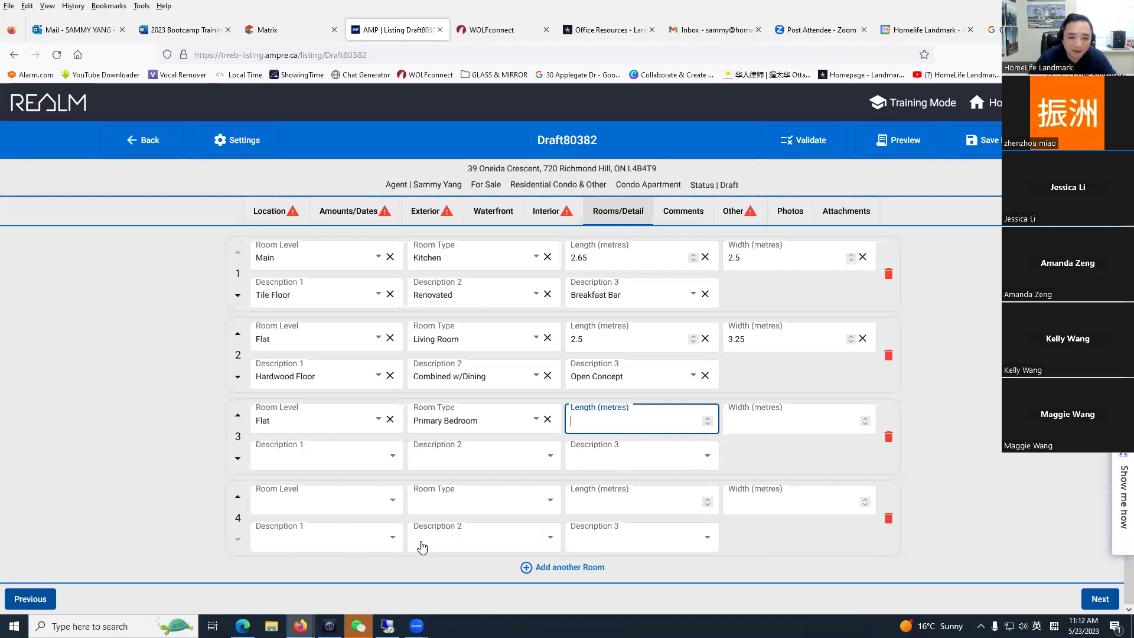
{"action": "left_click", "coordinate": [889, 522]}
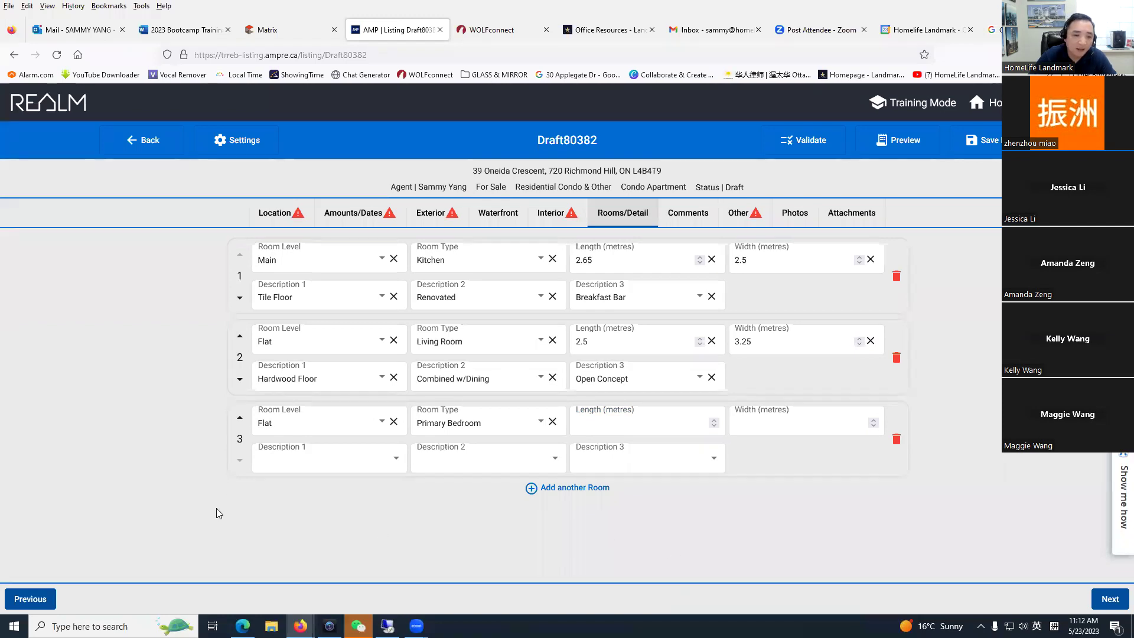
{"action": "left_click", "coordinate": [235, 349]}
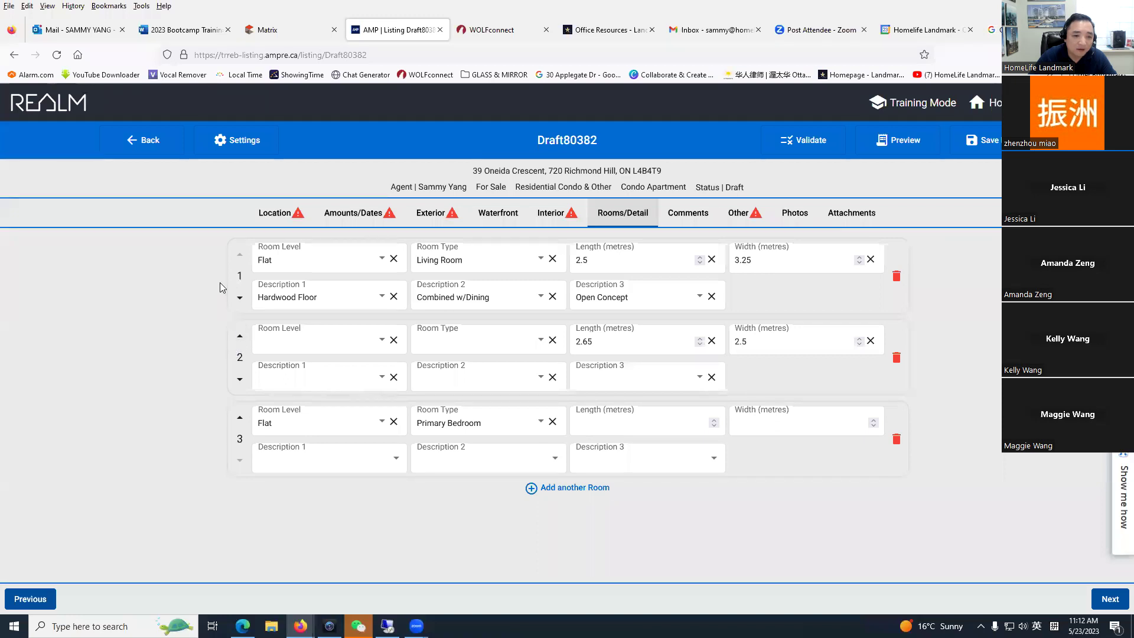
Step: Reorder the rooms so the Main-level kitchen room sits at the bottom
{"action": "left_click", "coordinate": [239, 297]}
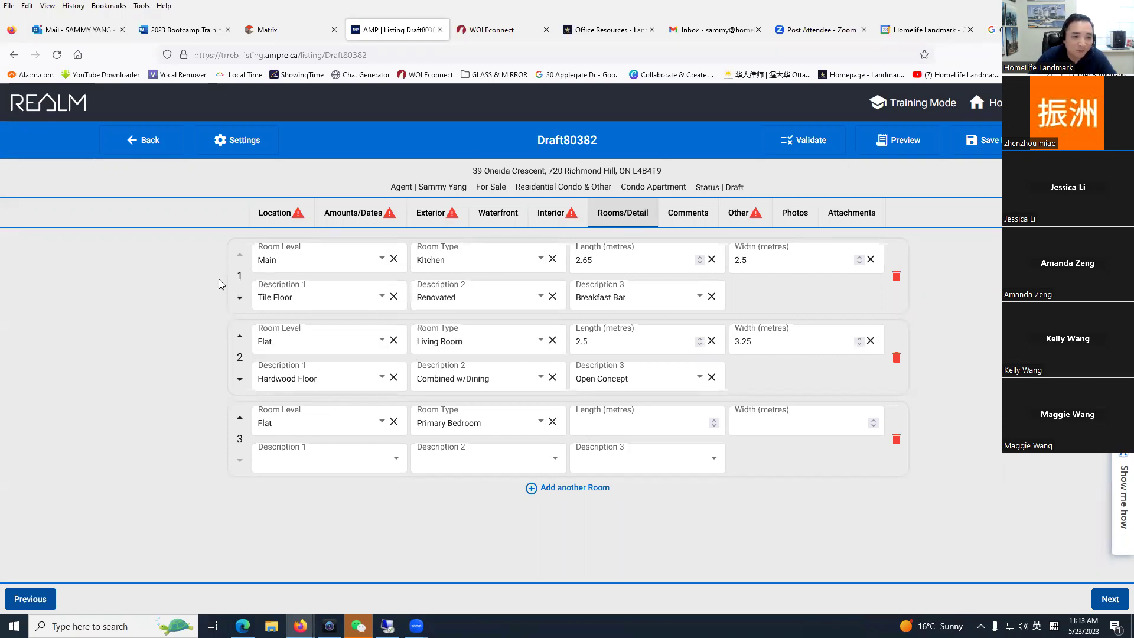
{"action": "left_click_drag", "start_coordinate": [231, 278], "coordinate": [239, 424]}
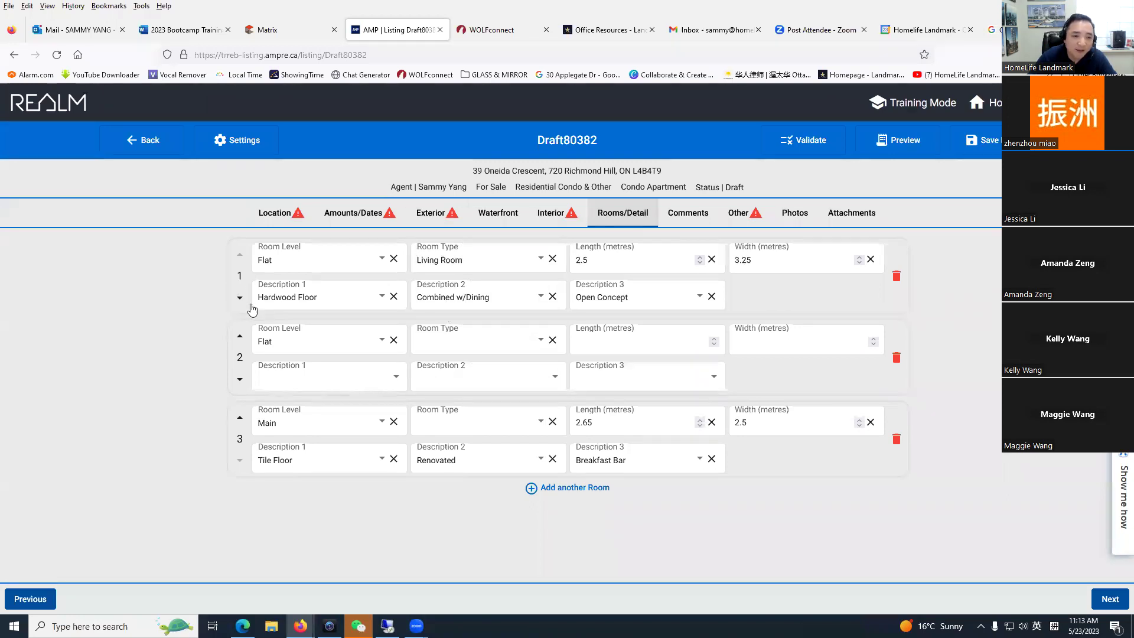
{"action": "left_click_drag", "start_coordinate": [233, 269], "coordinate": [593, 312]}
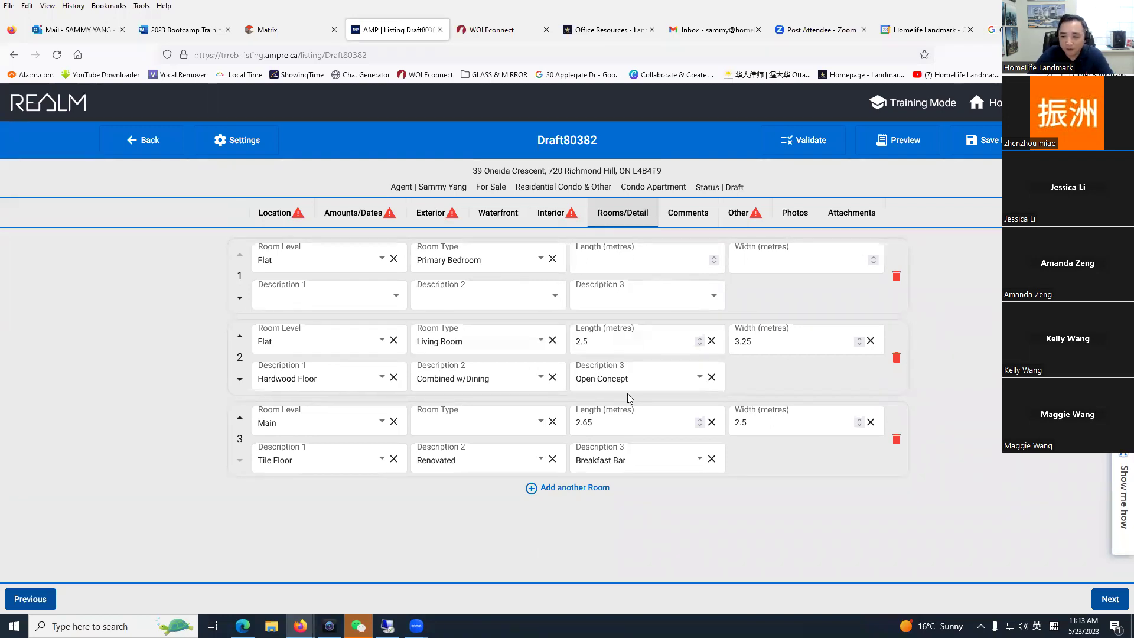
Step: Move on to the listing's Comments and then Attachments sections
{"action": "left_click", "coordinate": [814, 455]}
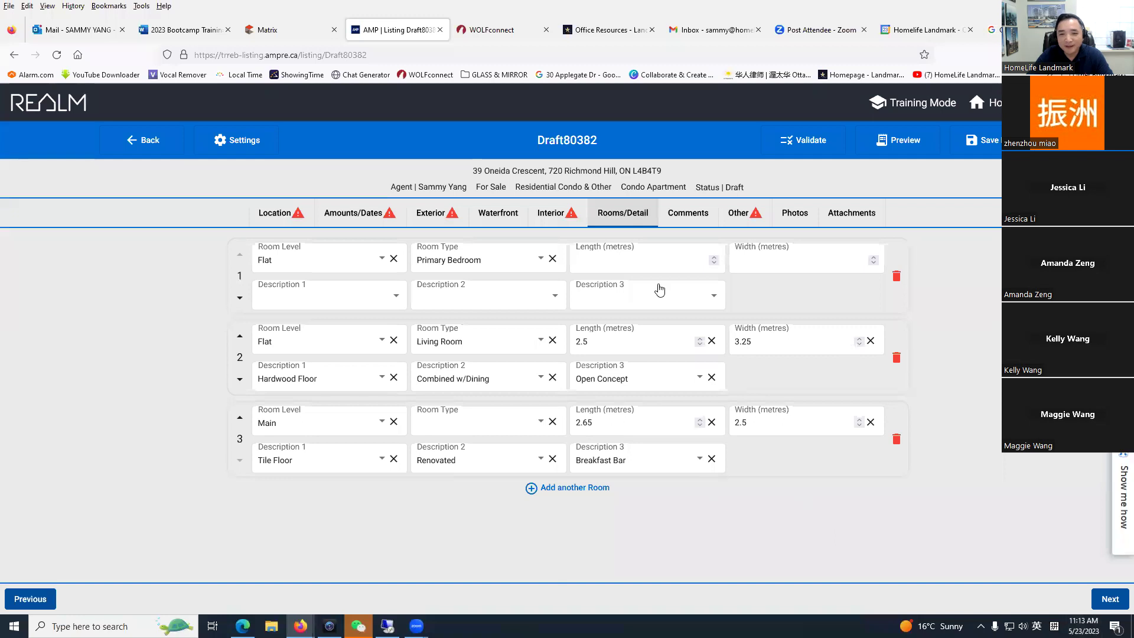
{"action": "left_click", "coordinate": [689, 214]}
{"action": "left_click", "coordinate": [827, 219]}
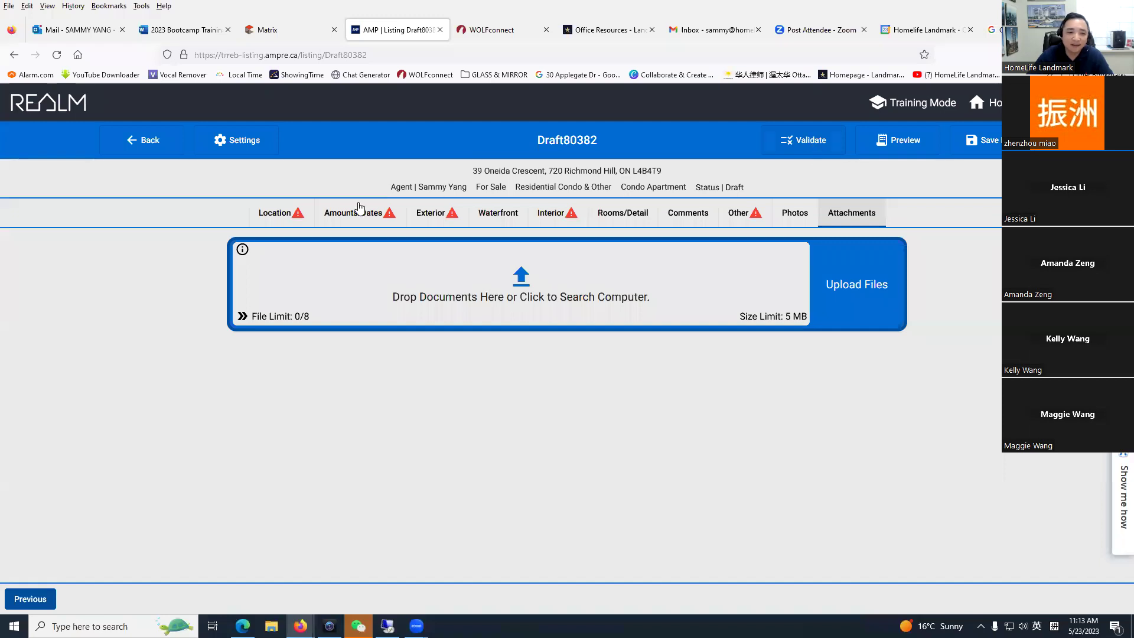
Step: Step through Location, Amounts/Dates, Exterior, Waterfront and Interior to the Rooms/Detail section
{"action": "left_click", "coordinate": [295, 221]}
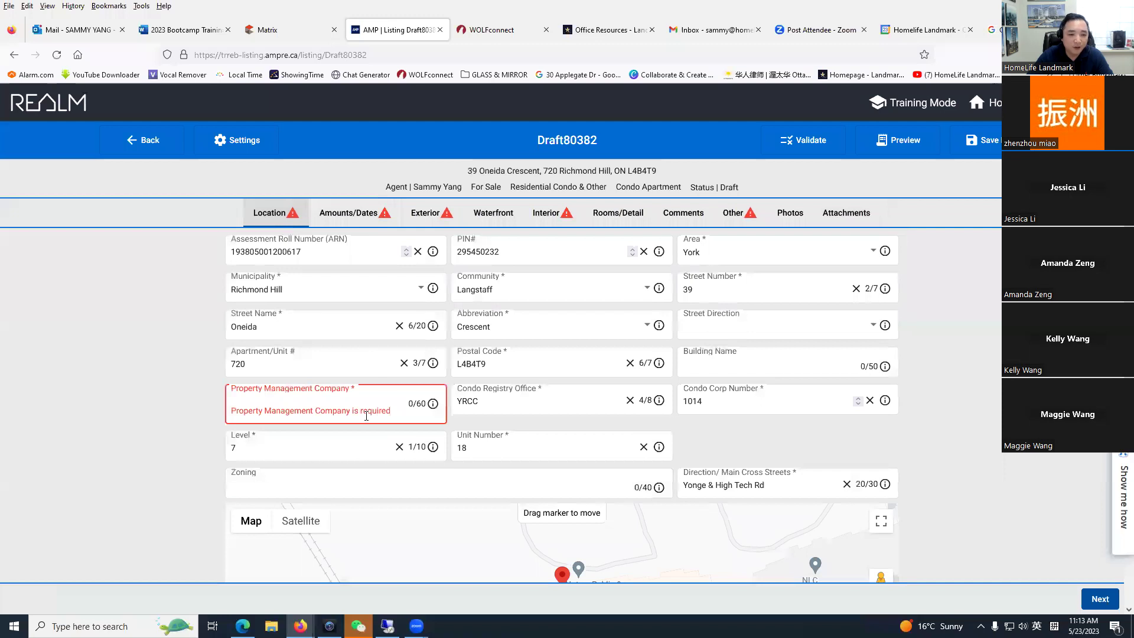
{"action": "left_click", "coordinate": [381, 215]}
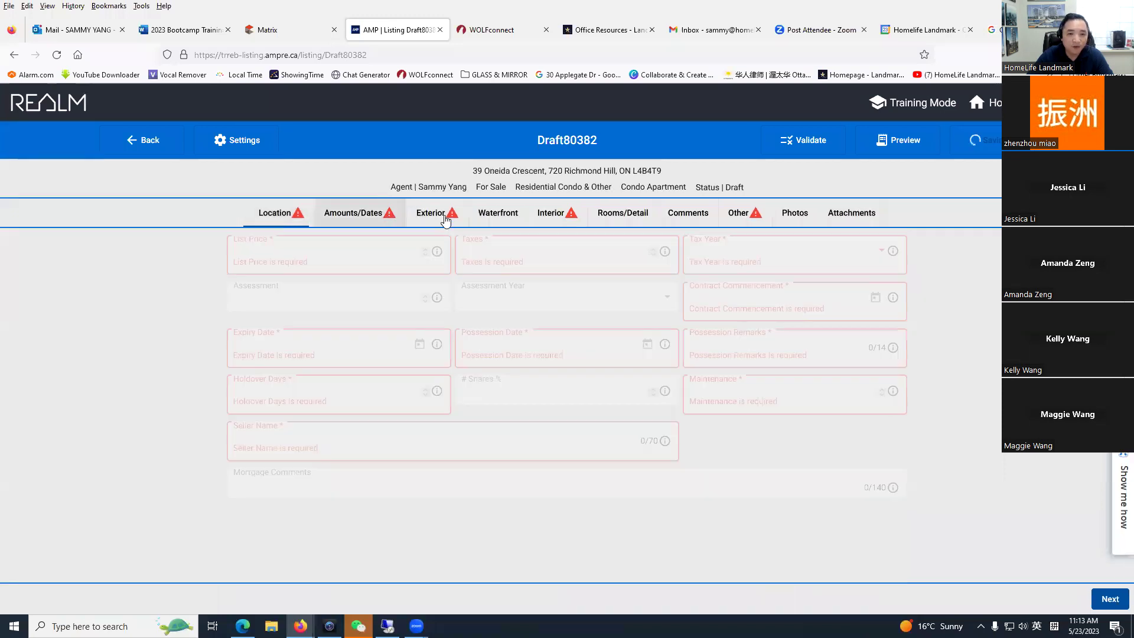
{"action": "left_click", "coordinate": [431, 214]}
{"action": "left_click", "coordinate": [498, 214]}
{"action": "left_click", "coordinate": [550, 214]}
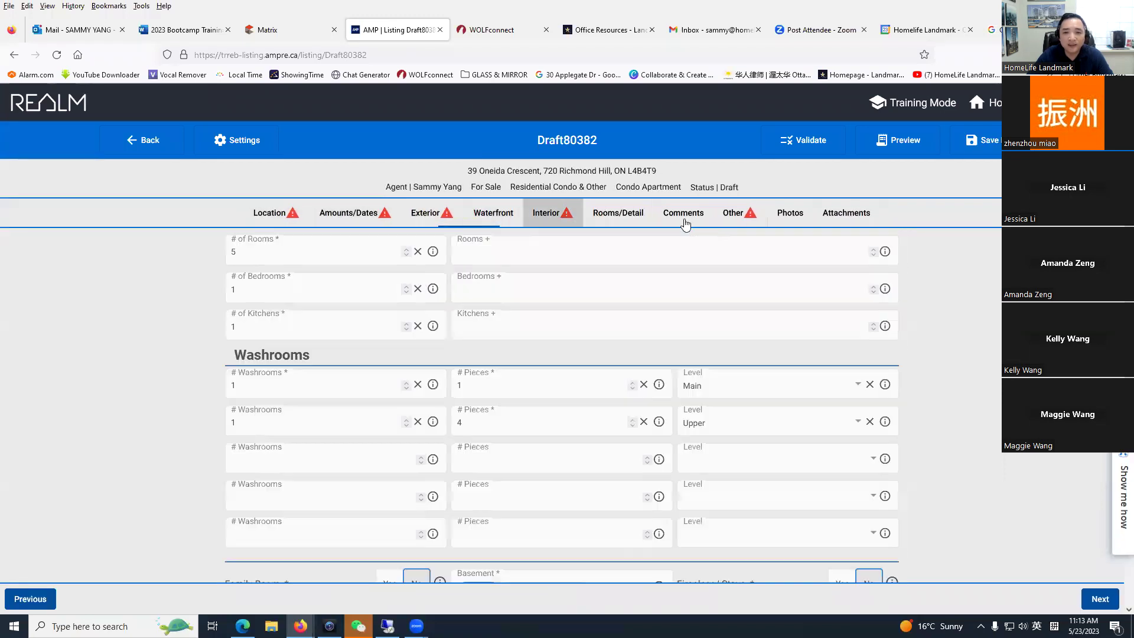
{"action": "left_click", "coordinate": [623, 214]}
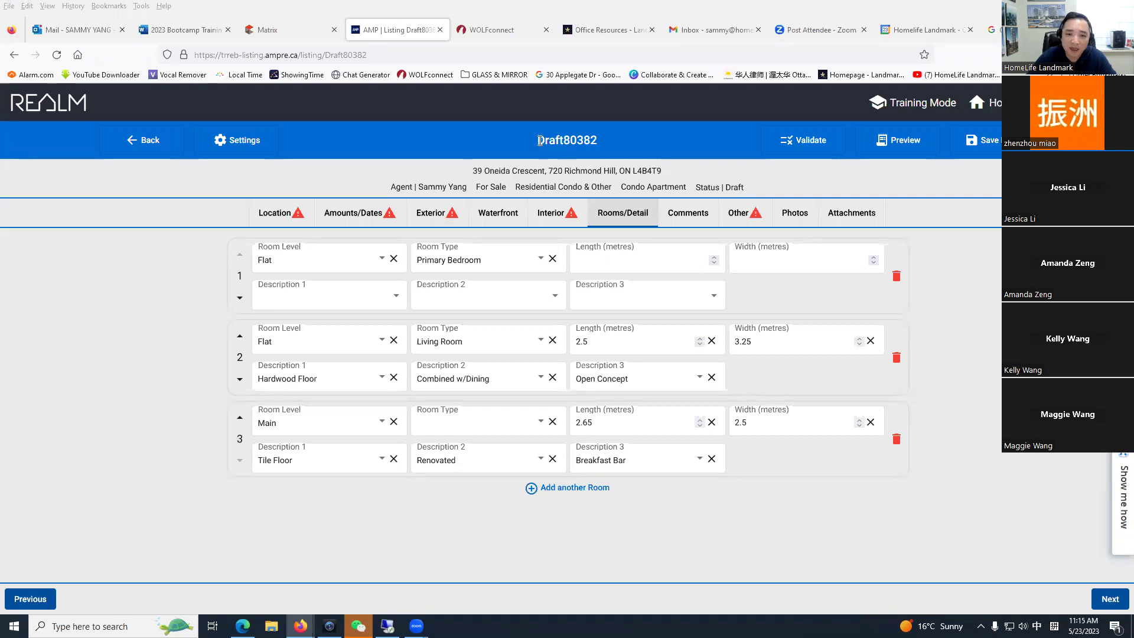
Step: Highlight the Draft80382 number in the title and close the draft listing
{"action": "left_click_drag", "start_coordinate": [541, 140], "coordinate": [598, 145]}
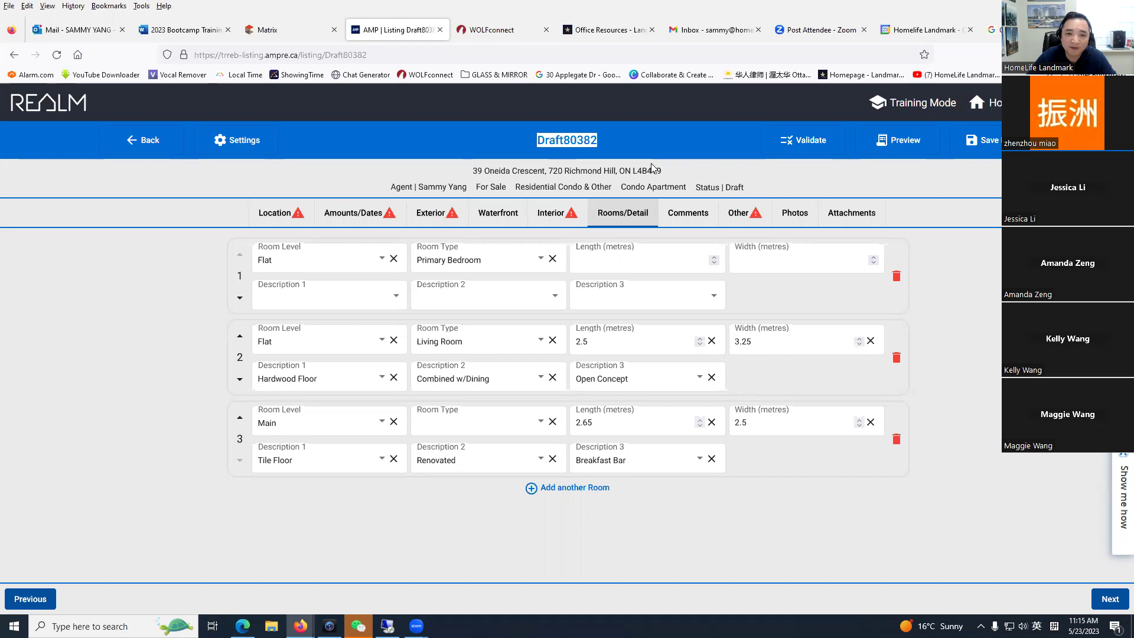
{"action": "left_click", "coordinate": [610, 141]}
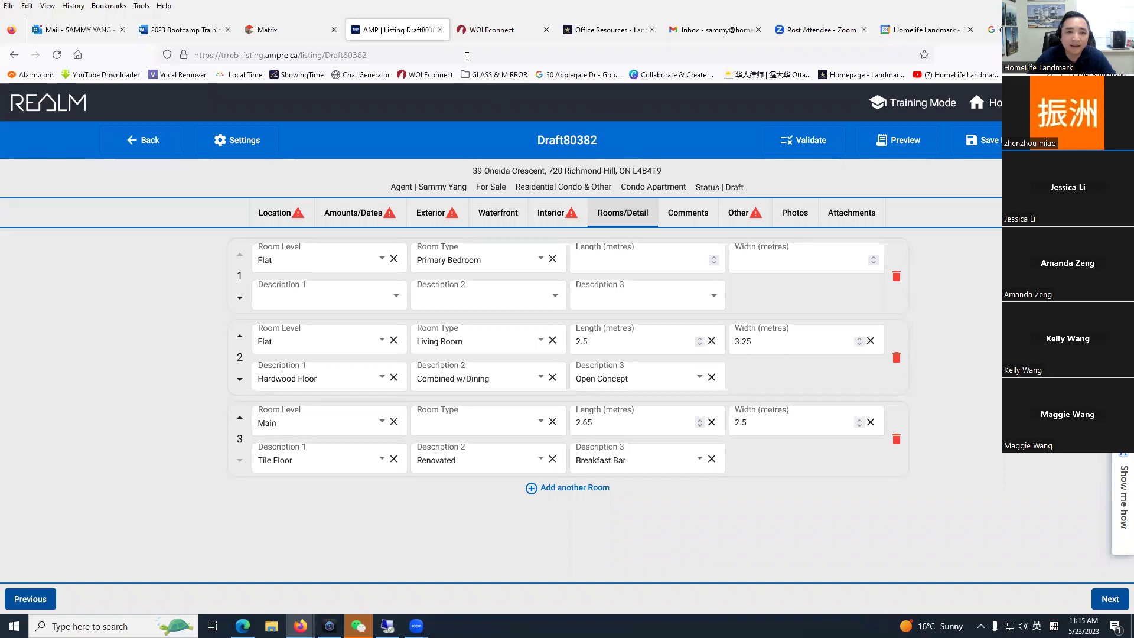
{"action": "left_click", "coordinate": [440, 29]}
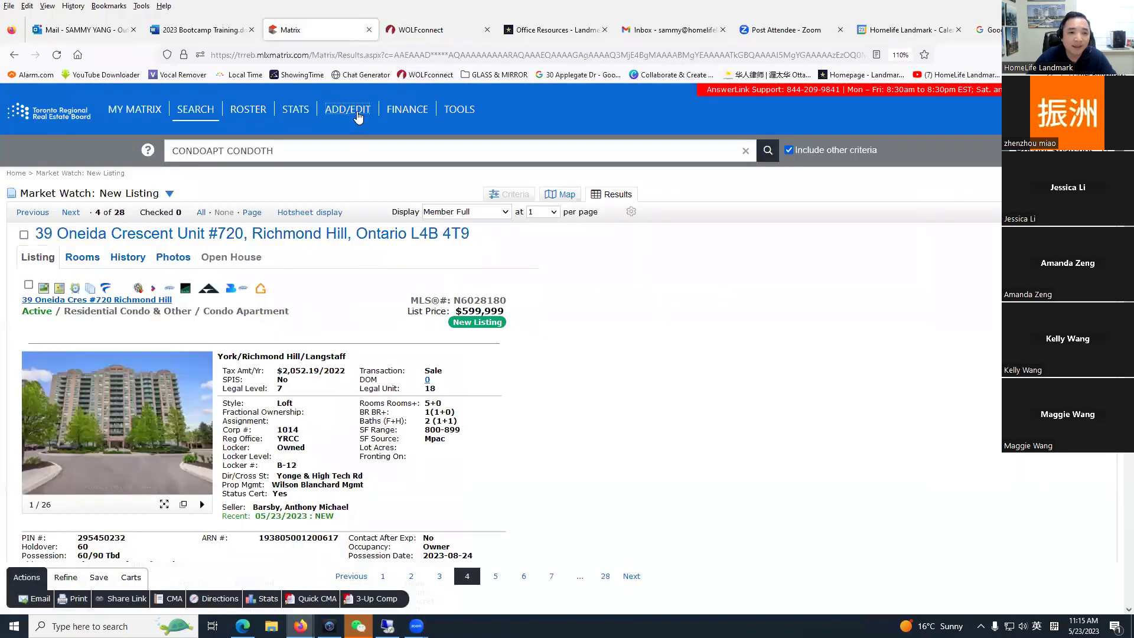
Step: Relaunch REALM from WOLFconnect's MLS login link to a blank Add Listing form
{"action": "left_click", "coordinate": [358, 112]}
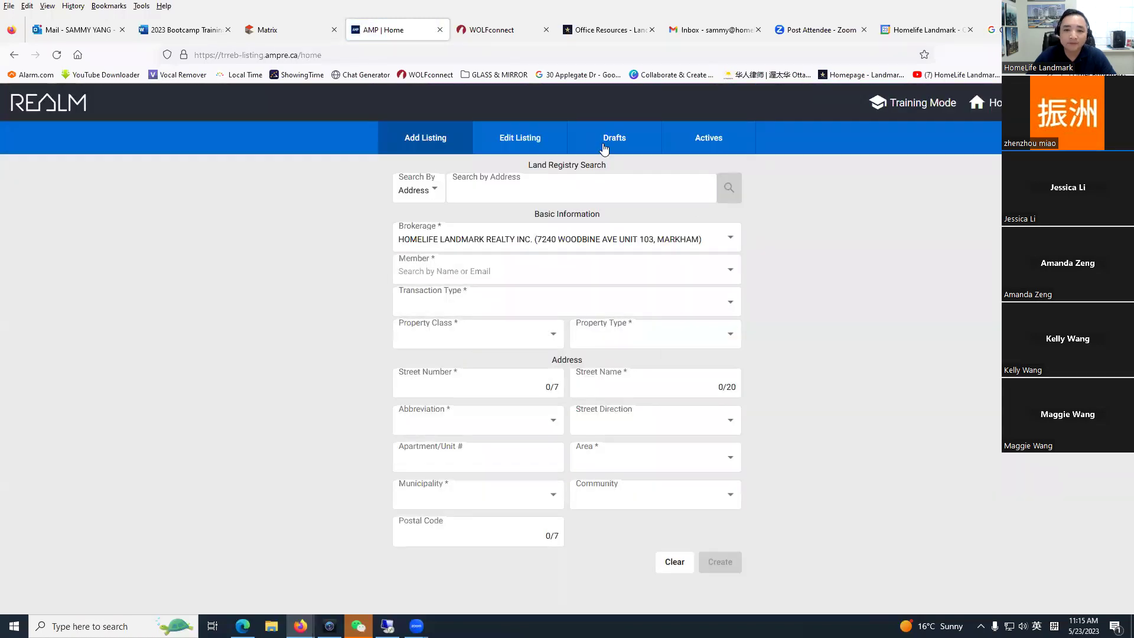
Step: Open the Drafts list and view the actions menu for Draft80382
{"action": "left_click", "coordinate": [616, 140]}
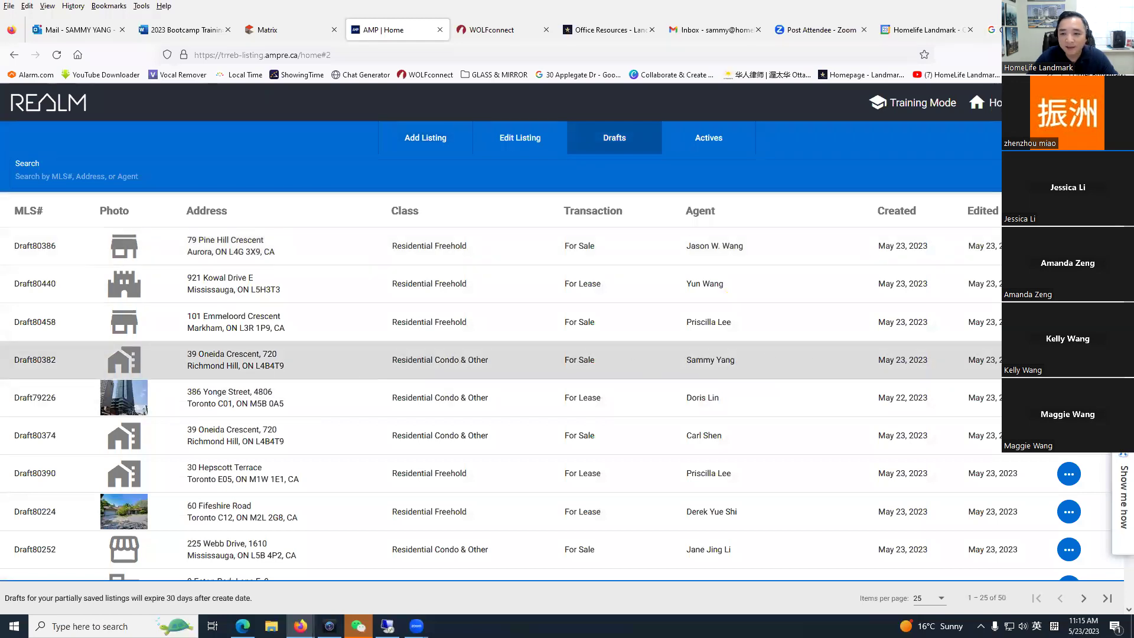
{"action": "left_click", "coordinate": [1070, 360]}
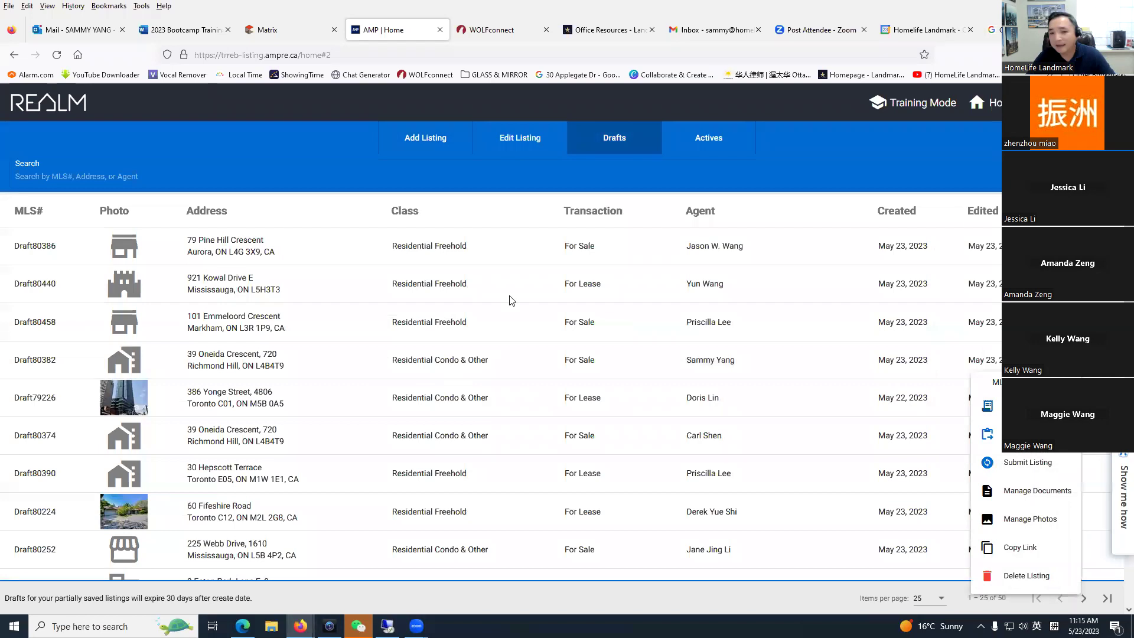
{"action": "left_click", "coordinate": [821, 160]}
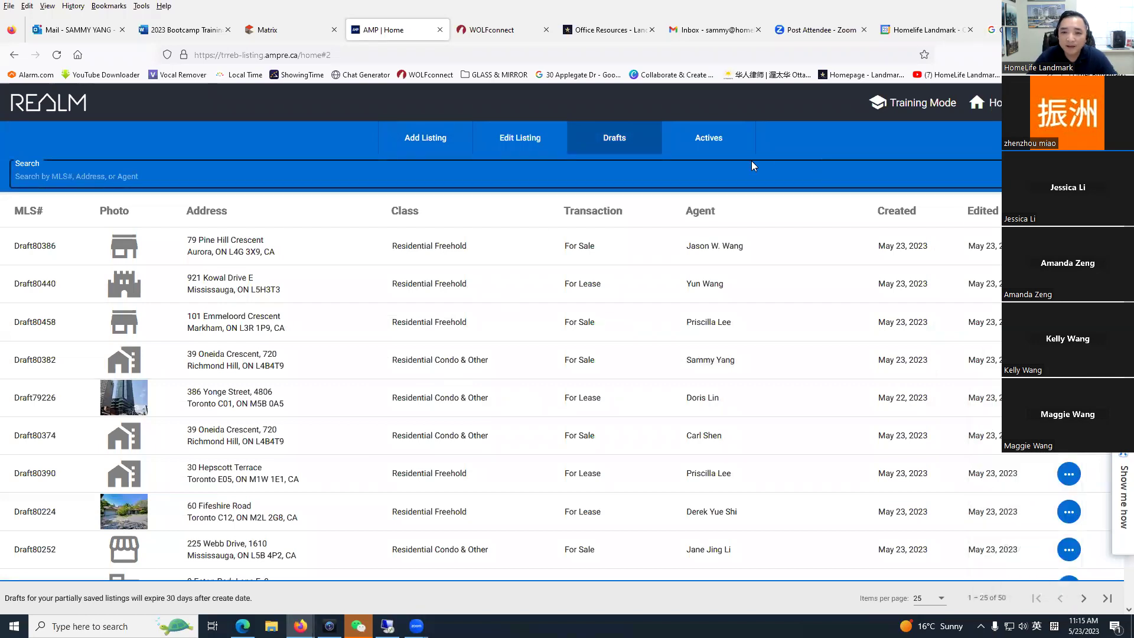
Step: Browse the Edit Listing search, Add Listing, Drafts and Actives pages
{"action": "left_click", "coordinate": [528, 144]}
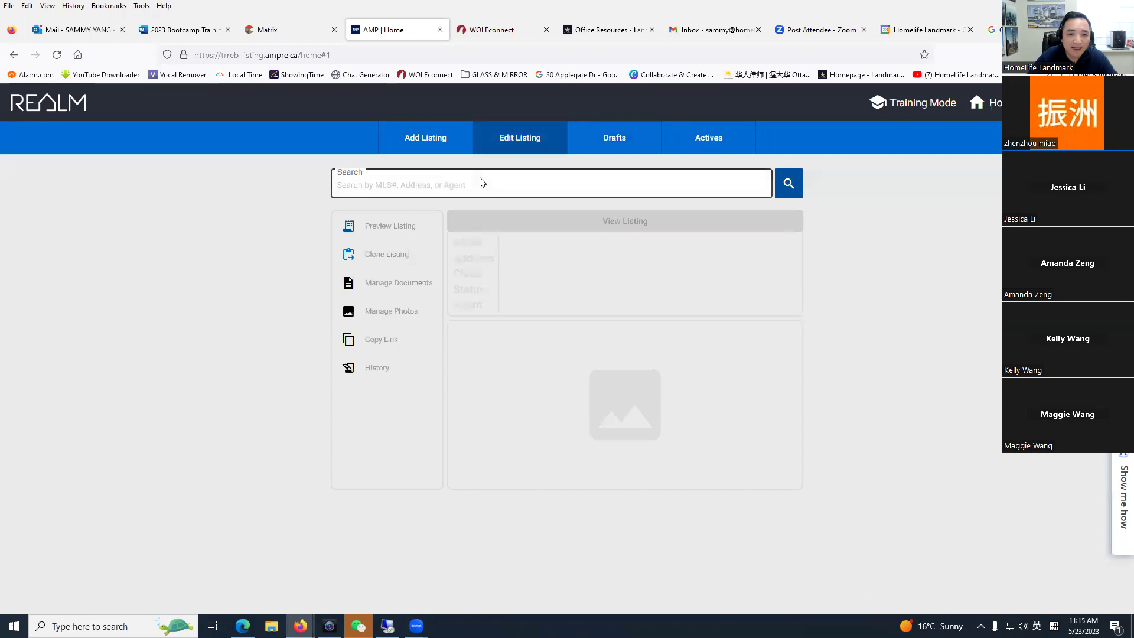
{"action": "left_click", "coordinate": [481, 183]}
{"action": "left_click", "coordinate": [421, 140]}
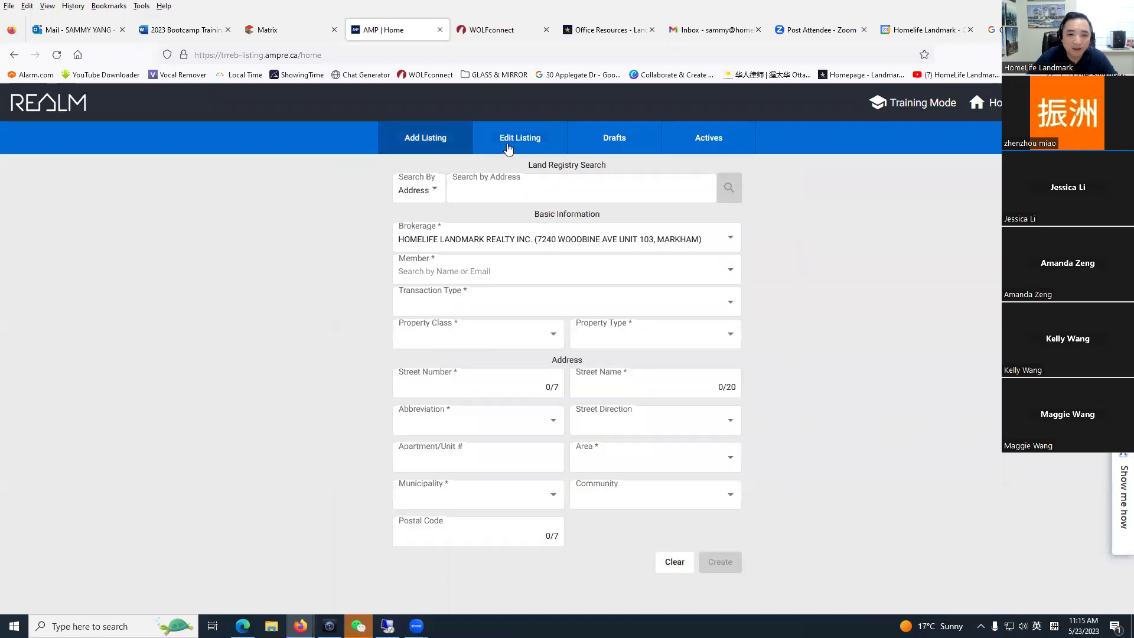
{"action": "left_click", "coordinate": [571, 143]}
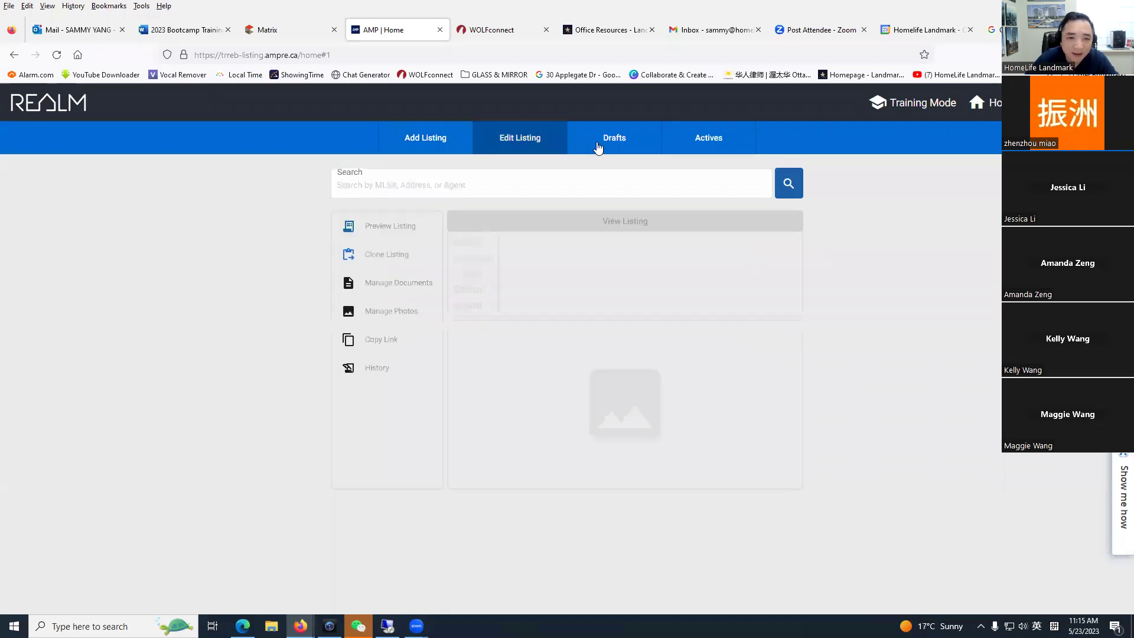
{"action": "left_click", "coordinate": [628, 150]}
{"action": "left_click", "coordinate": [731, 152]}
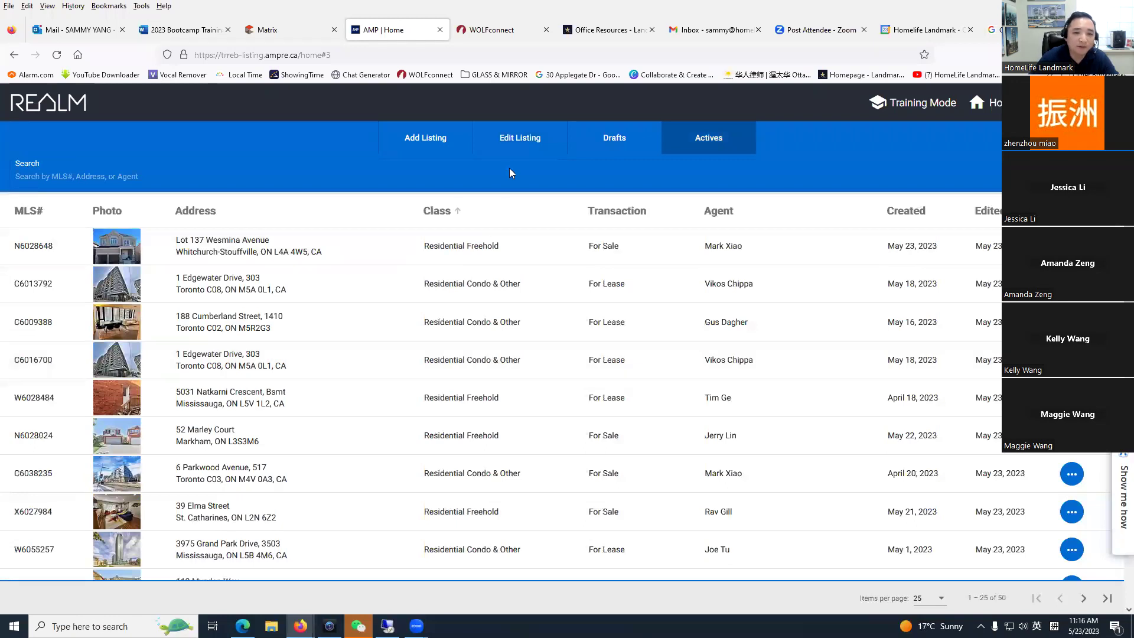
{"action": "left_click", "coordinate": [524, 149]}
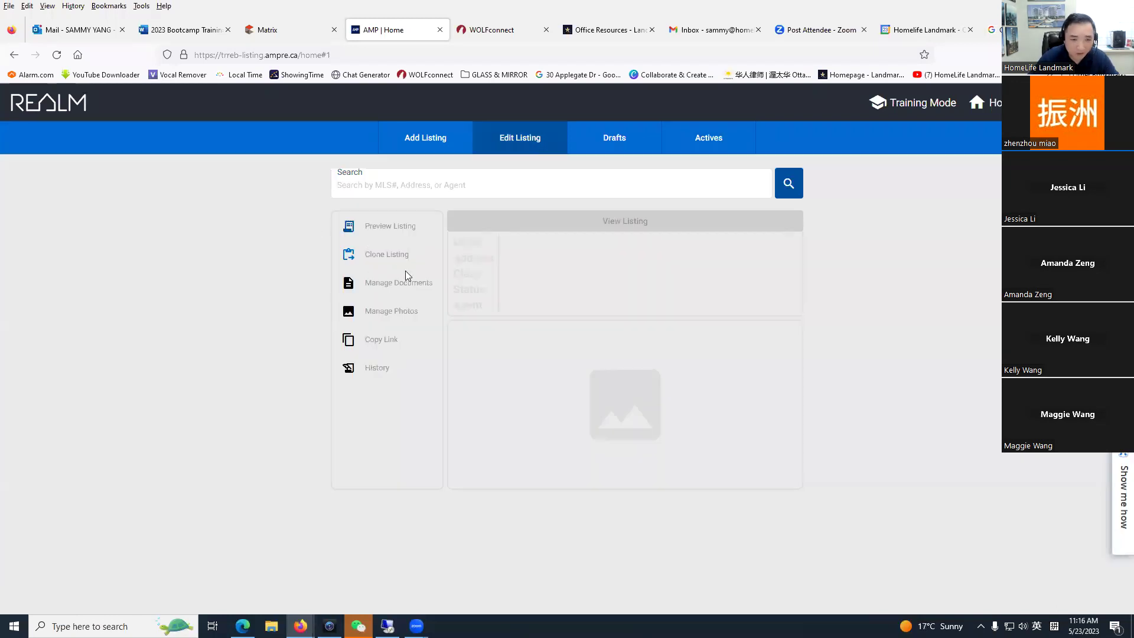
{"action": "left_click", "coordinate": [379, 183]}
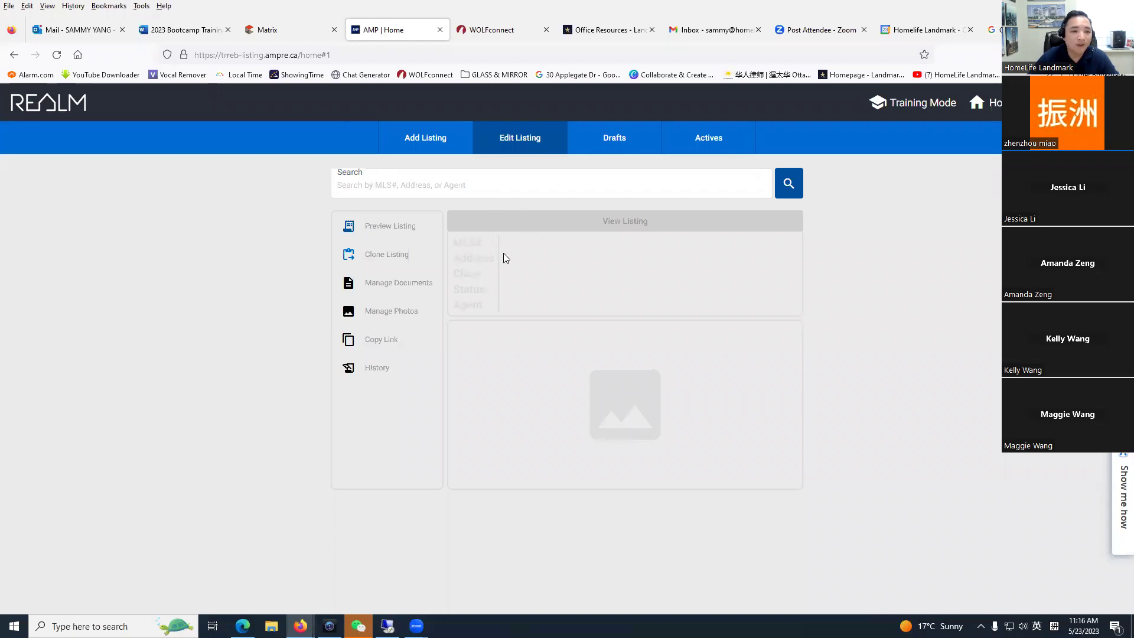
Step: Visit the Matrix home page, return to REALM Actives, and open listing C6013792
{"action": "left_click", "coordinate": [292, 31]}
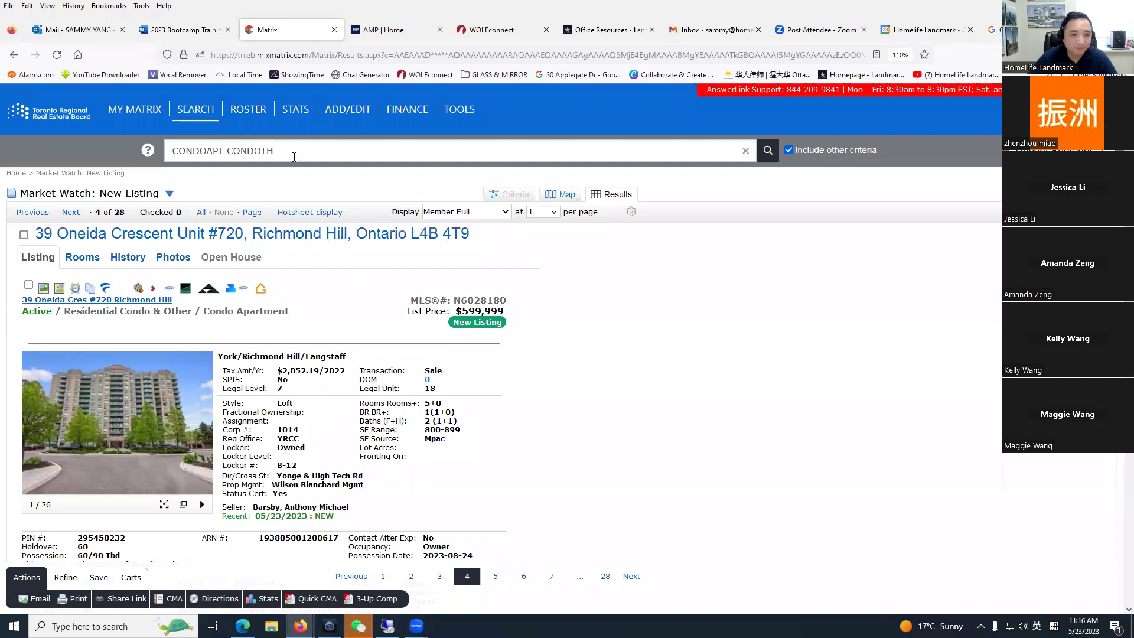
{"action": "left_click", "coordinate": [260, 143]}
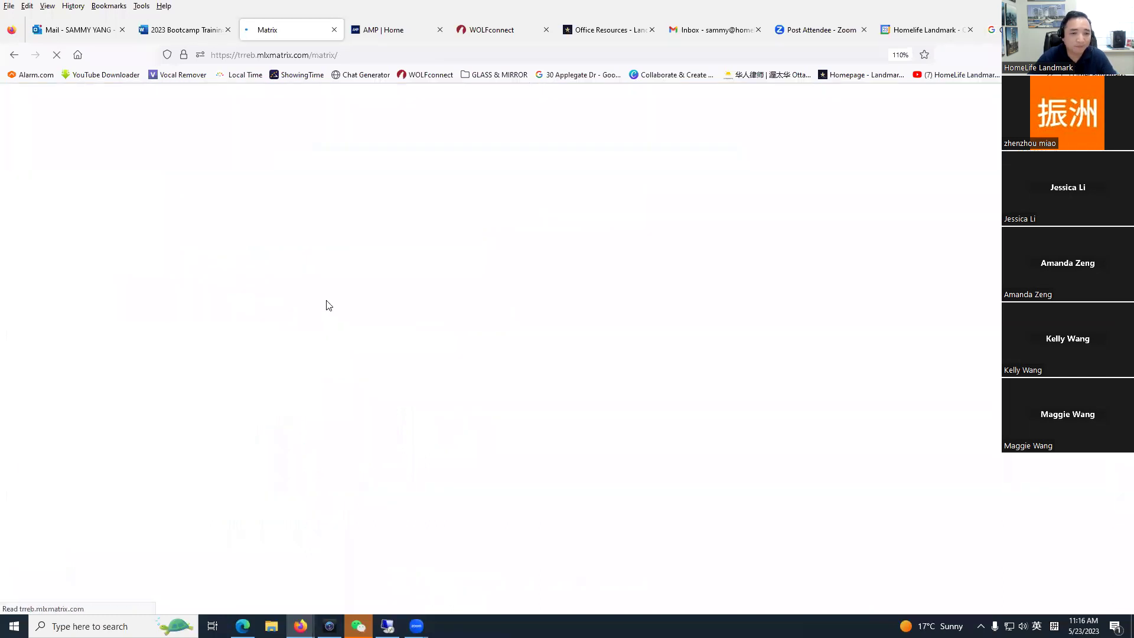
{"action": "left_click", "coordinate": [406, 29]}
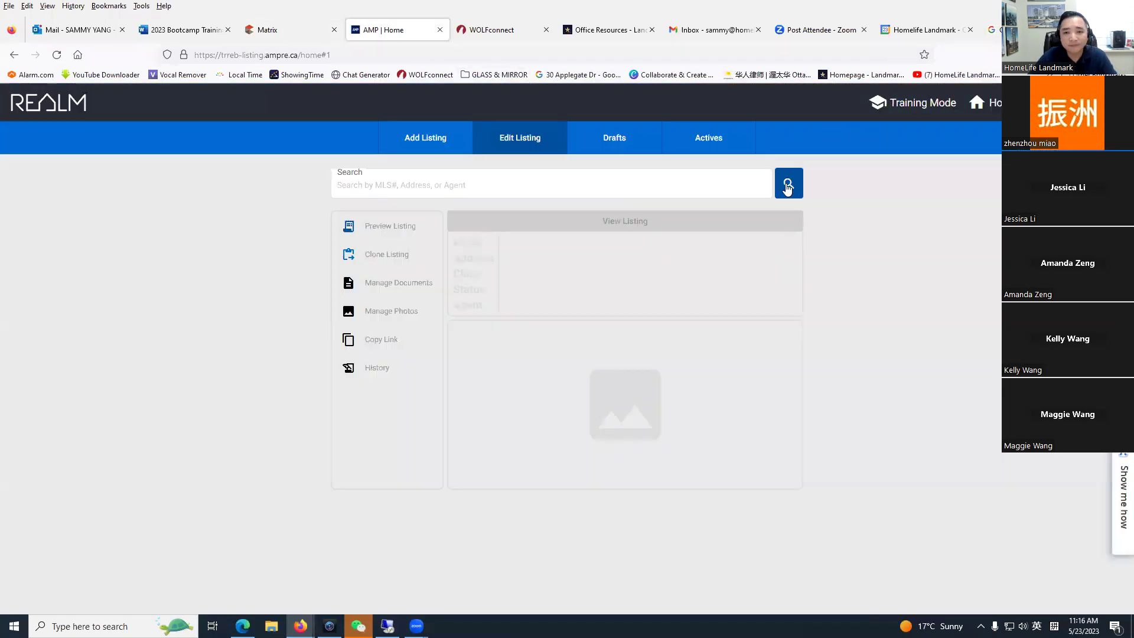
{"action": "left_click", "coordinate": [703, 148]}
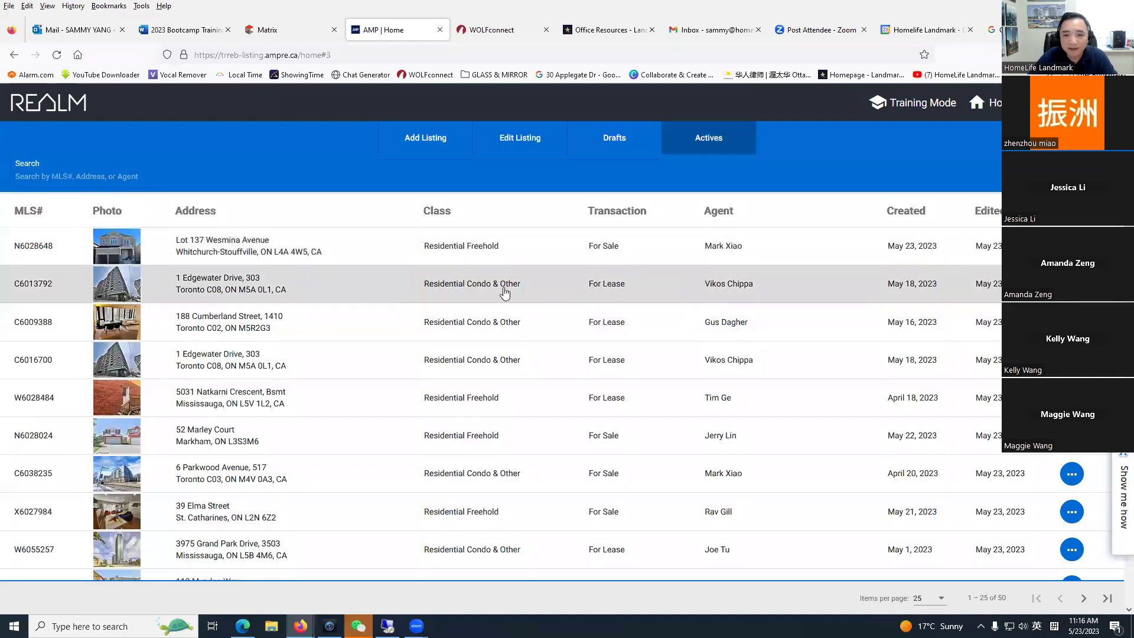
{"action": "left_click", "coordinate": [252, 288]}
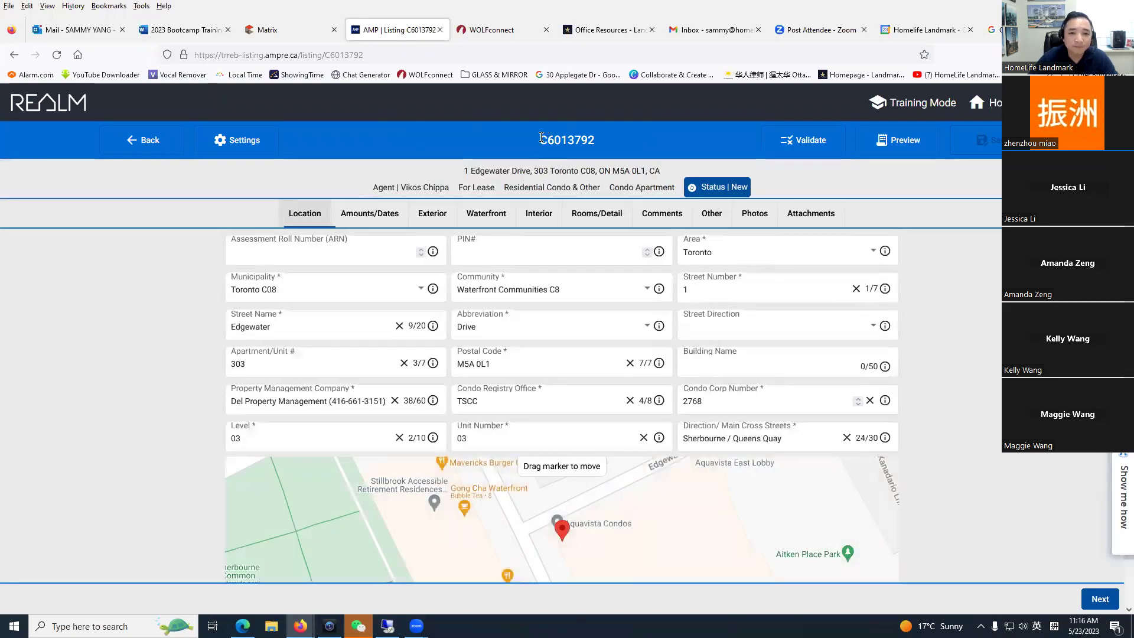
Step: Copy listing number C6013792 from the header and paste it into the REALM home search
{"action": "left_click_drag", "start_coordinate": [541, 137], "coordinate": [580, 137]}
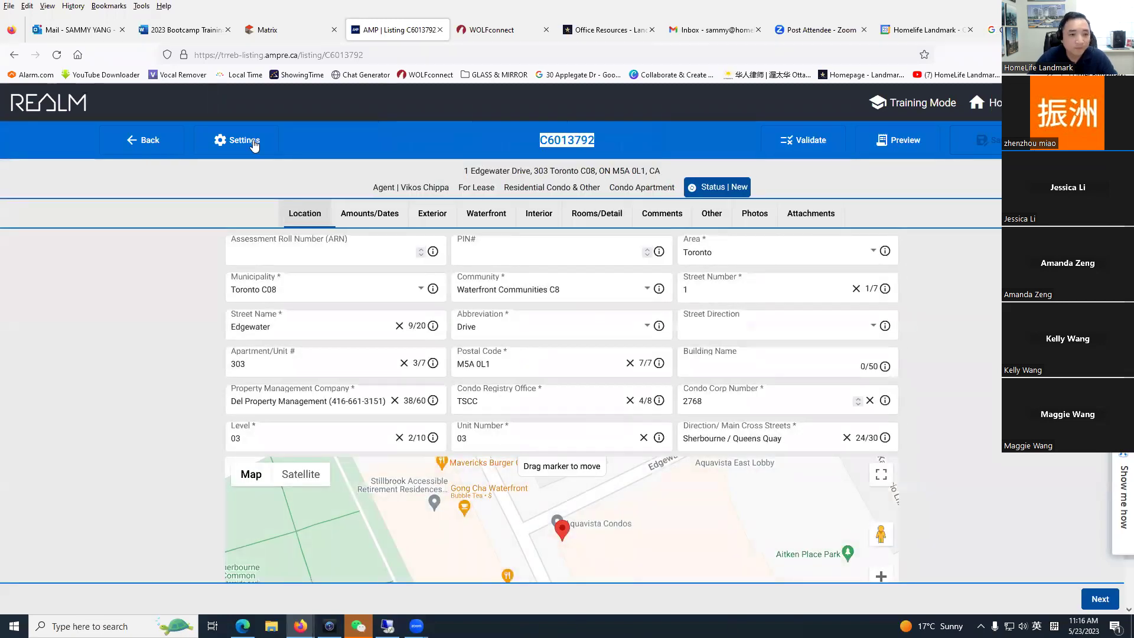
{"action": "left_click", "coordinate": [59, 106]}
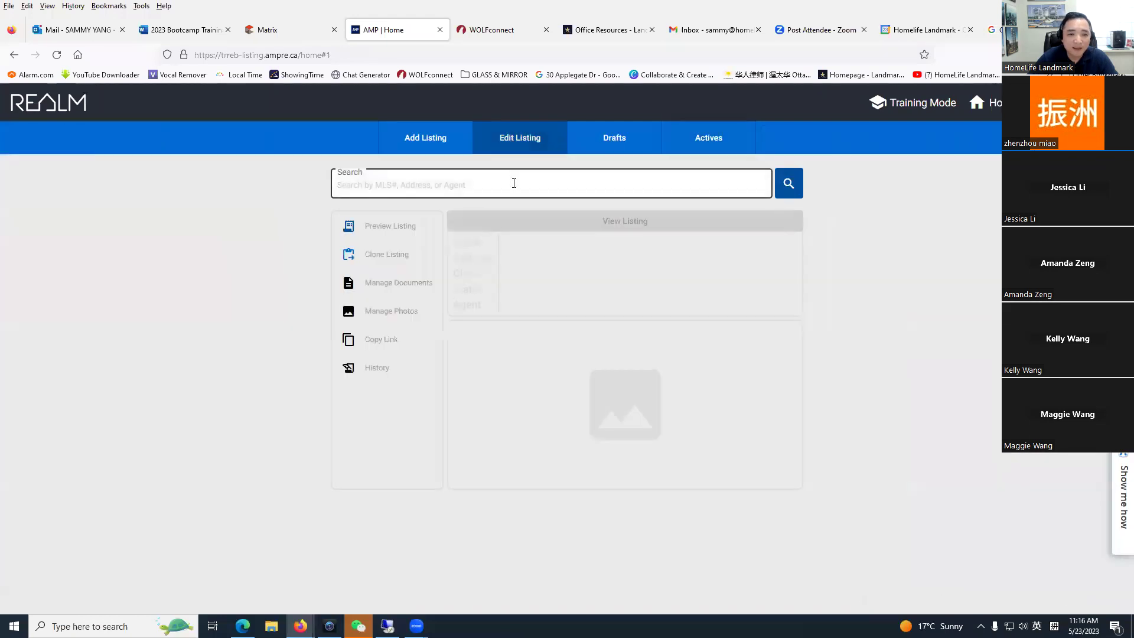
{"action": "left_click", "coordinate": [514, 183]}
{"action": "type", "text": "C6013792"}
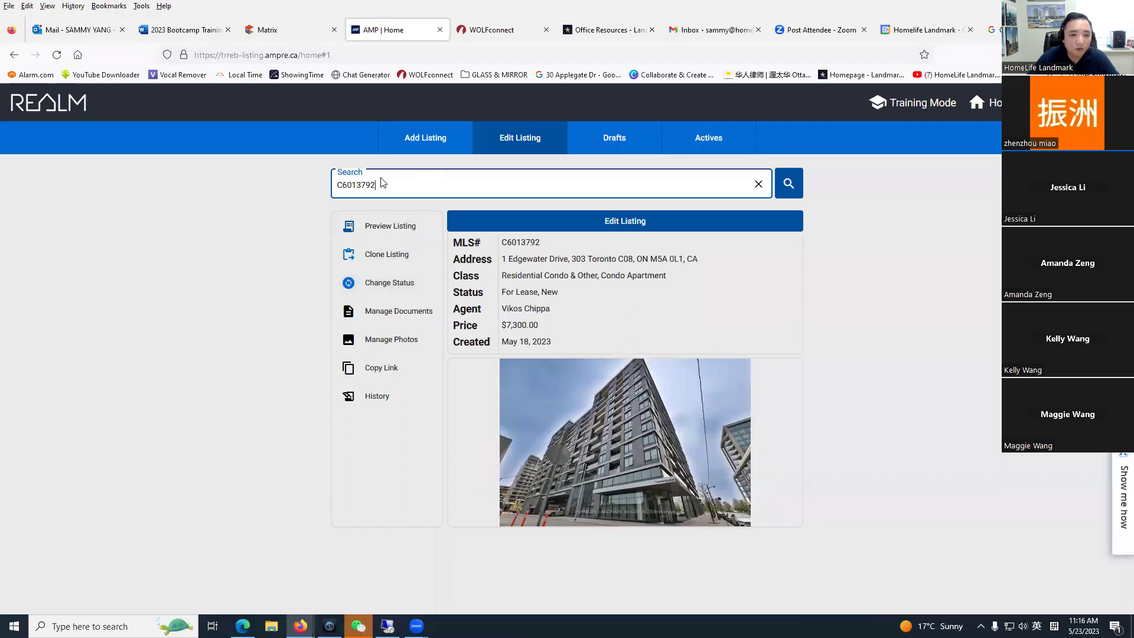
{"action": "key", "text": "ctrl+a"}
{"action": "key", "text": "ctrl+c"}
{"action": "key", "text": "BackSpace"}
{"action": "left_click", "coordinate": [14, 112]}
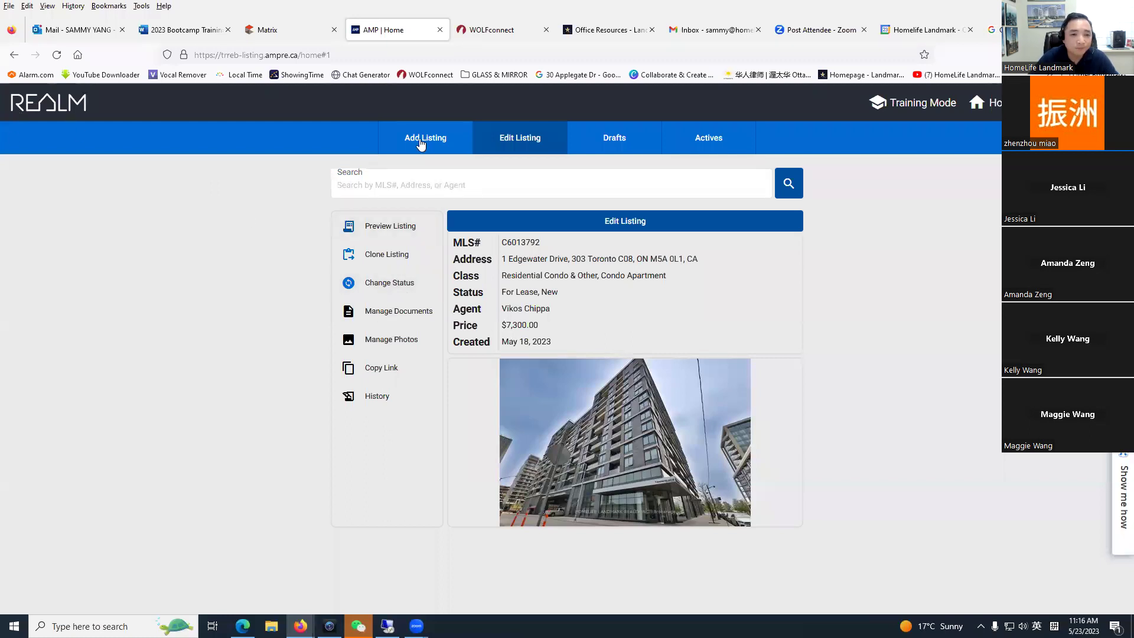
Step: Search C6013792 under Edit Listing, open it for editing, then close the editor
{"action": "left_click", "coordinate": [421, 143]}
{"action": "left_click", "coordinate": [520, 141]}
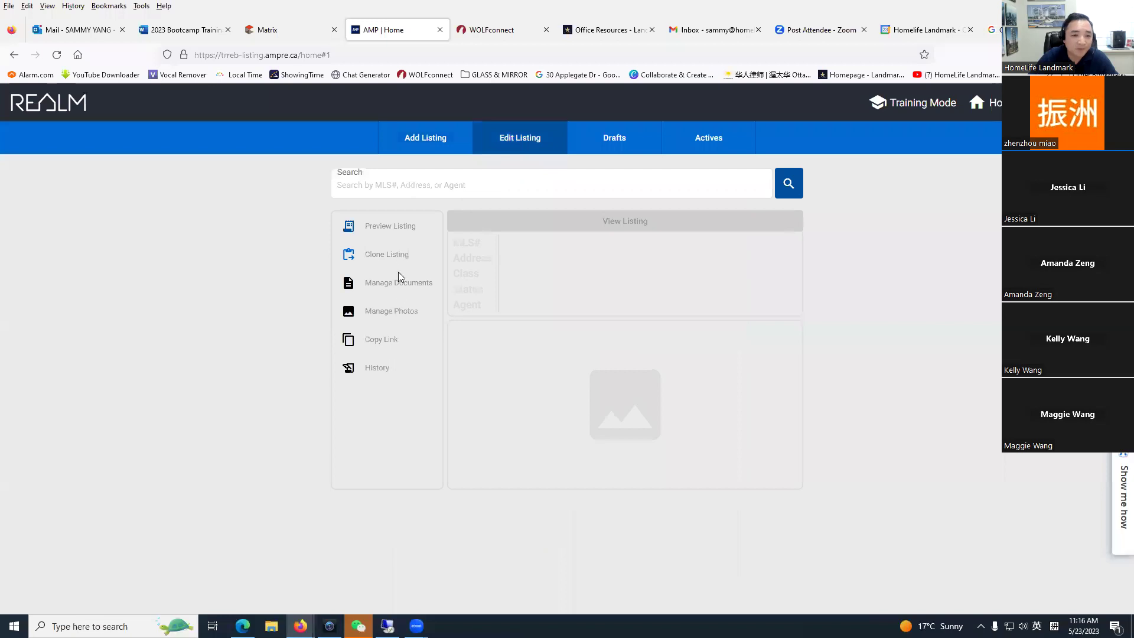
{"action": "left_click", "coordinate": [407, 184]}
{"action": "key", "text": "ctrl+v"}
{"action": "left_click", "coordinate": [801, 196]}
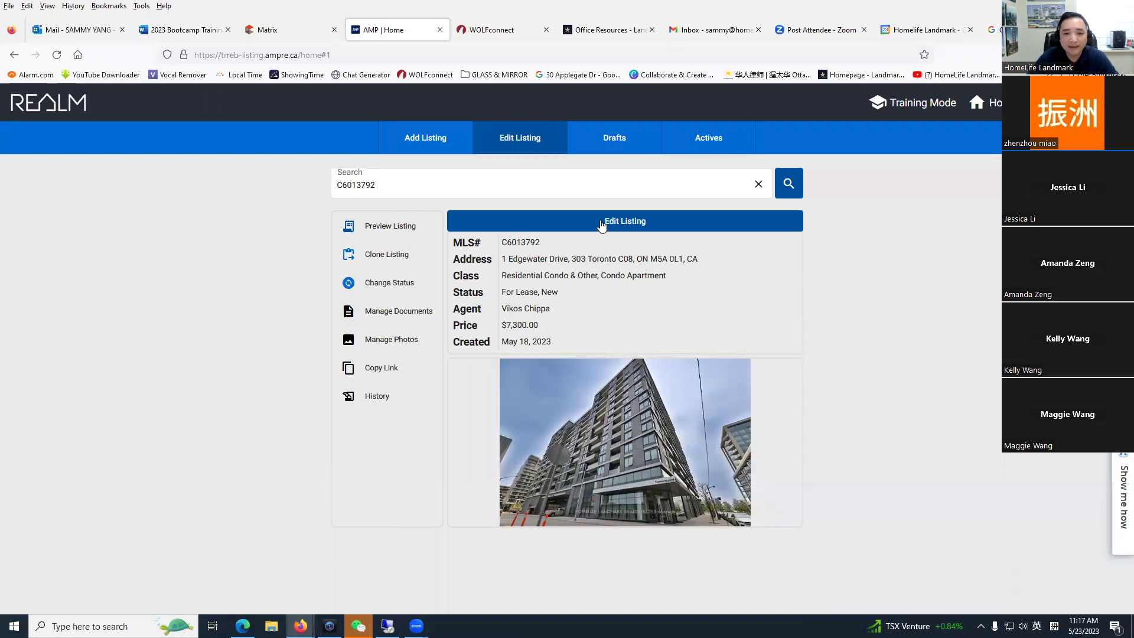
{"action": "left_click", "coordinate": [635, 222]}
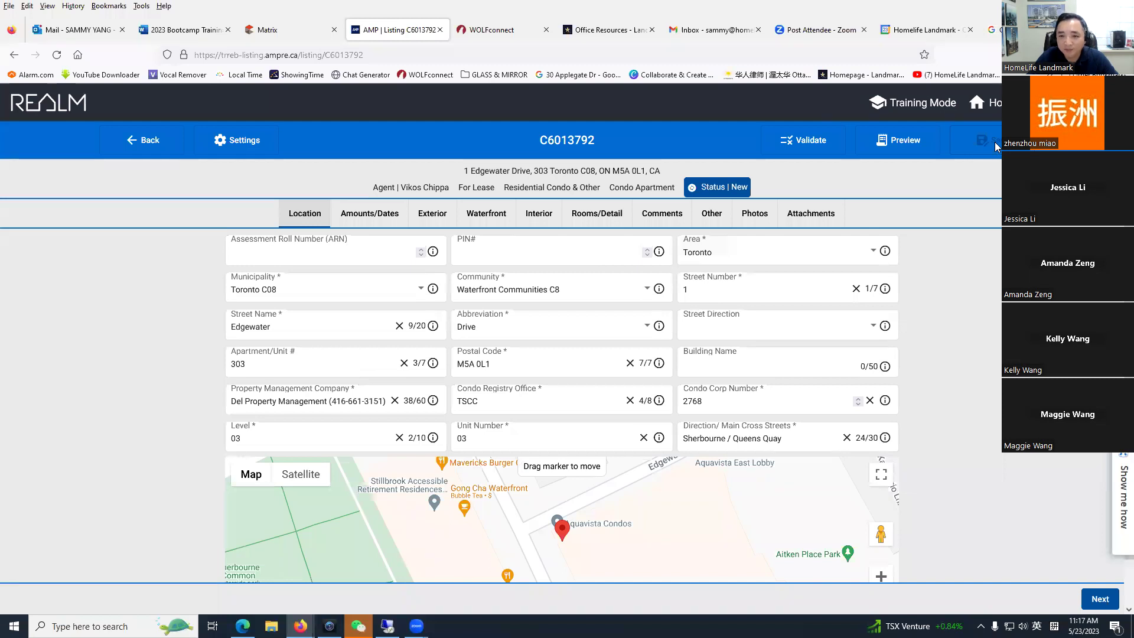
{"action": "left_click", "coordinate": [440, 30]}
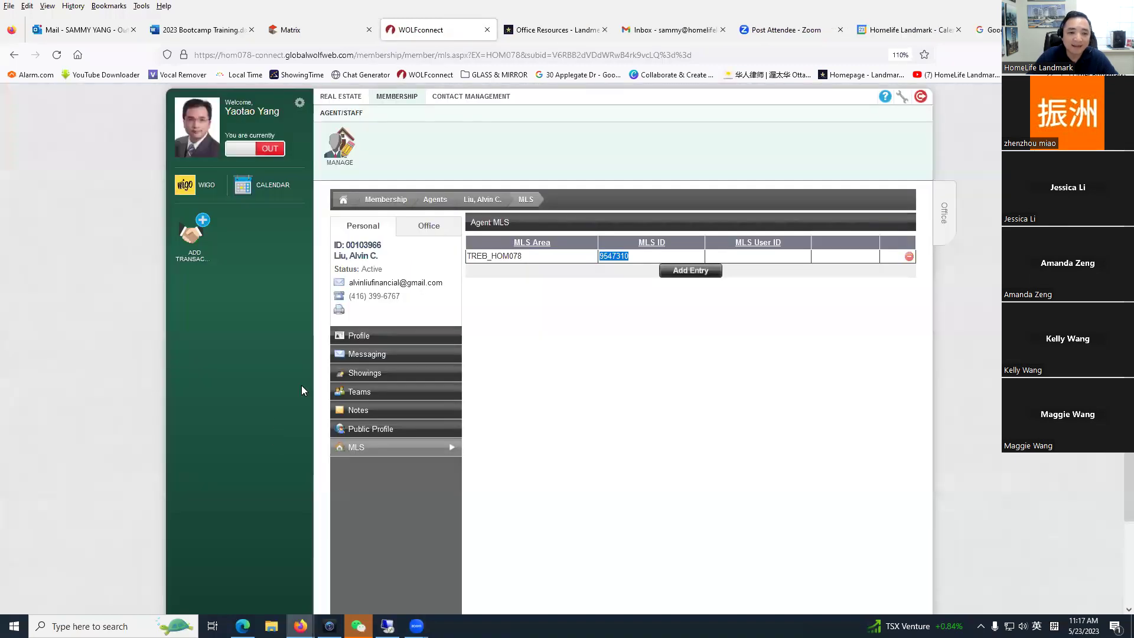
Step: Switch to the TRREB Matrix home page tab
{"action": "left_click", "coordinate": [330, 35]}
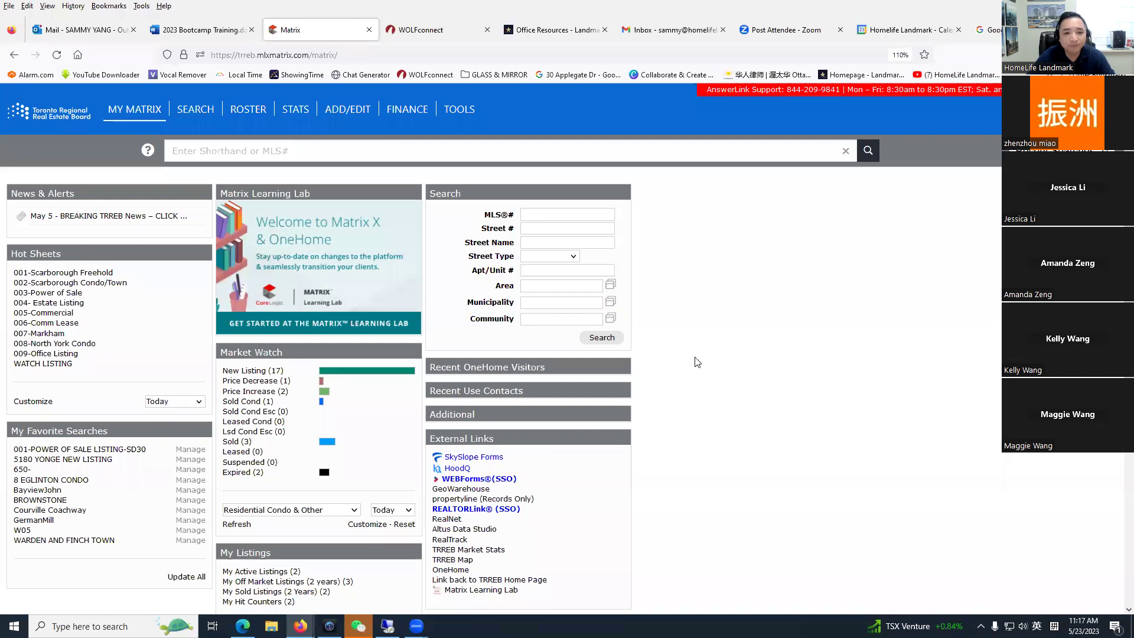
{"action": "scroll", "coordinate": [688, 527], "scroll_direction": "down", "scroll_amount": 2}
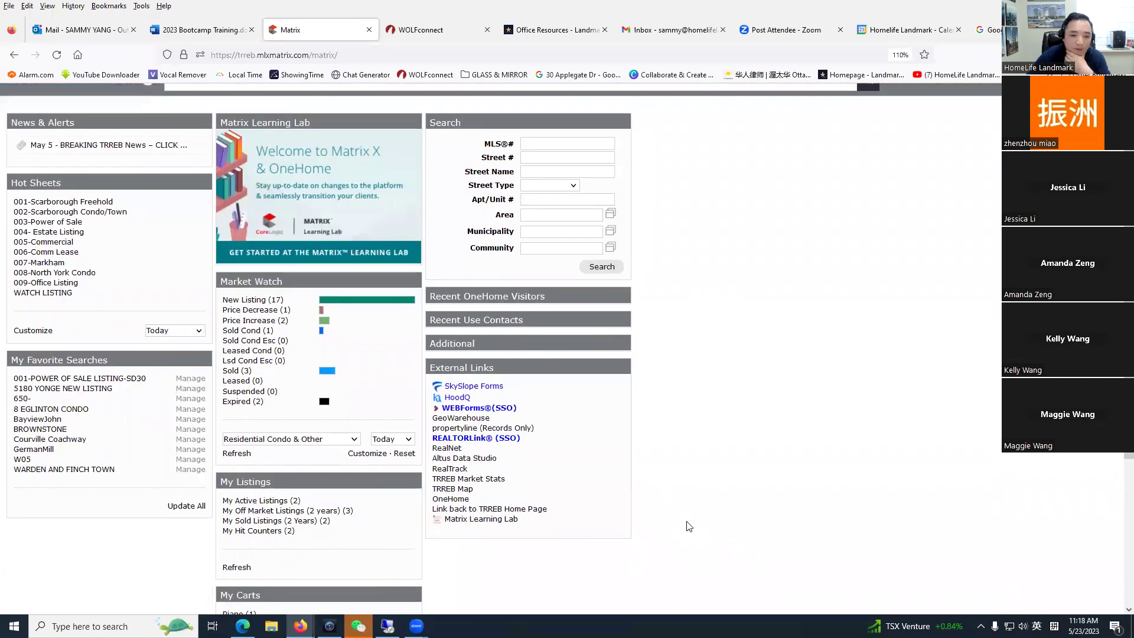
{"action": "scroll", "coordinate": [632, 493], "scroll_direction": "up", "scroll_amount": 2}
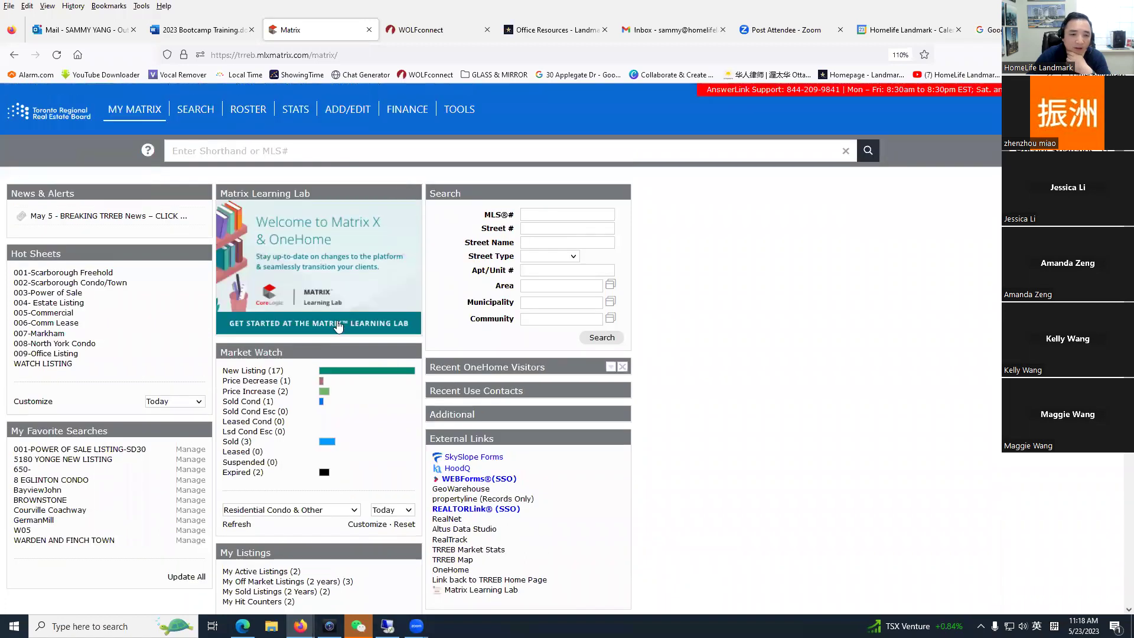
{"action": "left_click", "coordinate": [256, 372]}
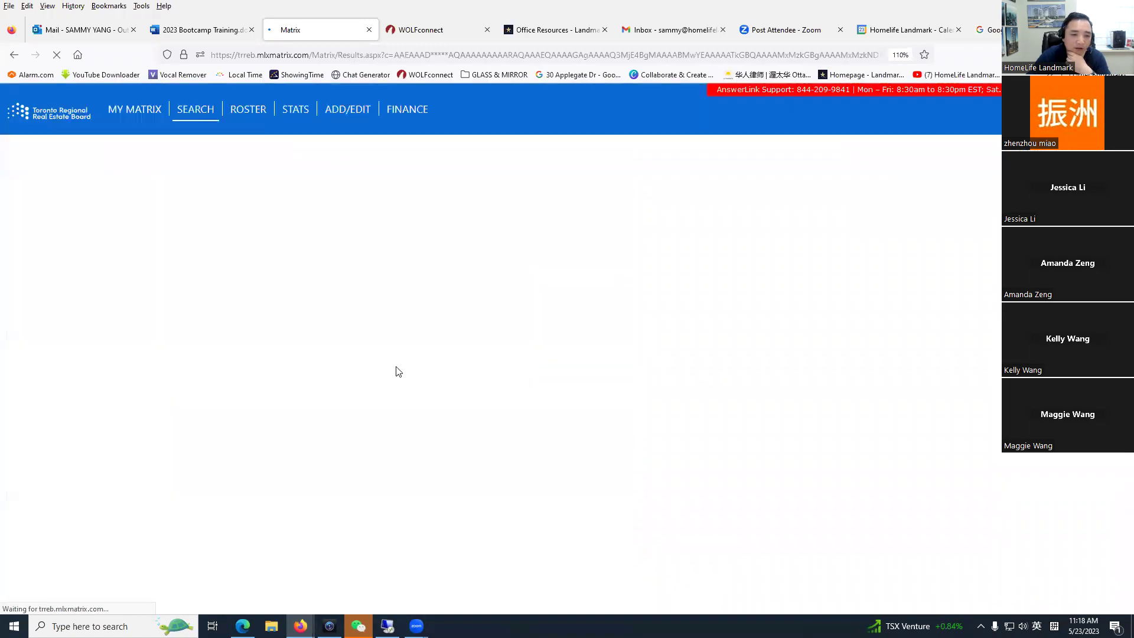
{"action": "left_click", "coordinate": [204, 263]}
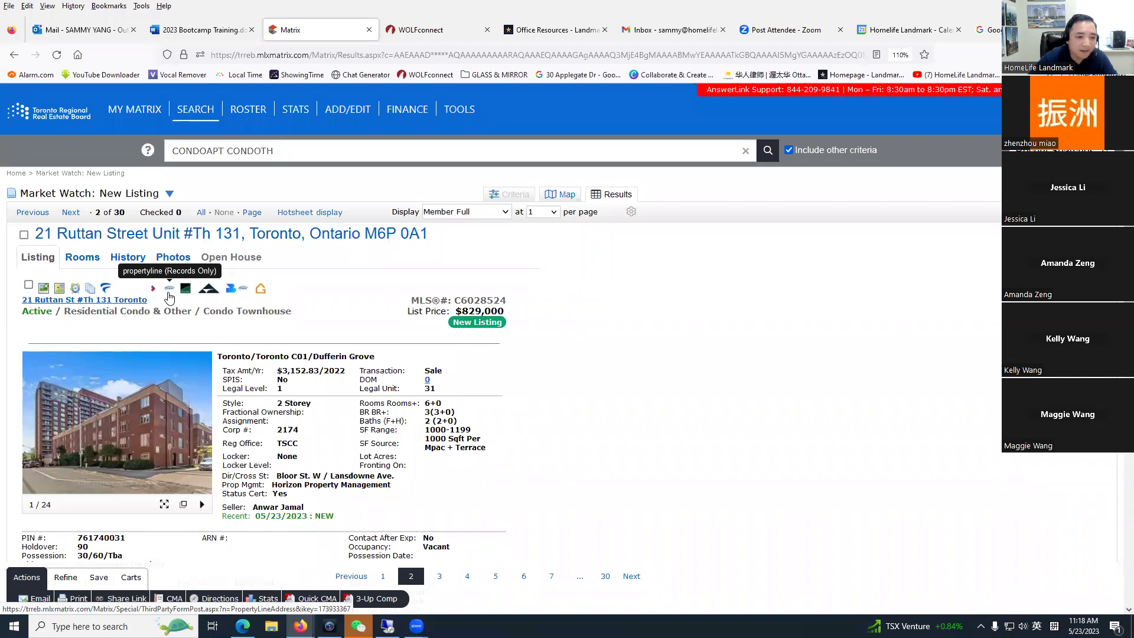
{"action": "left_click", "coordinate": [169, 289]}
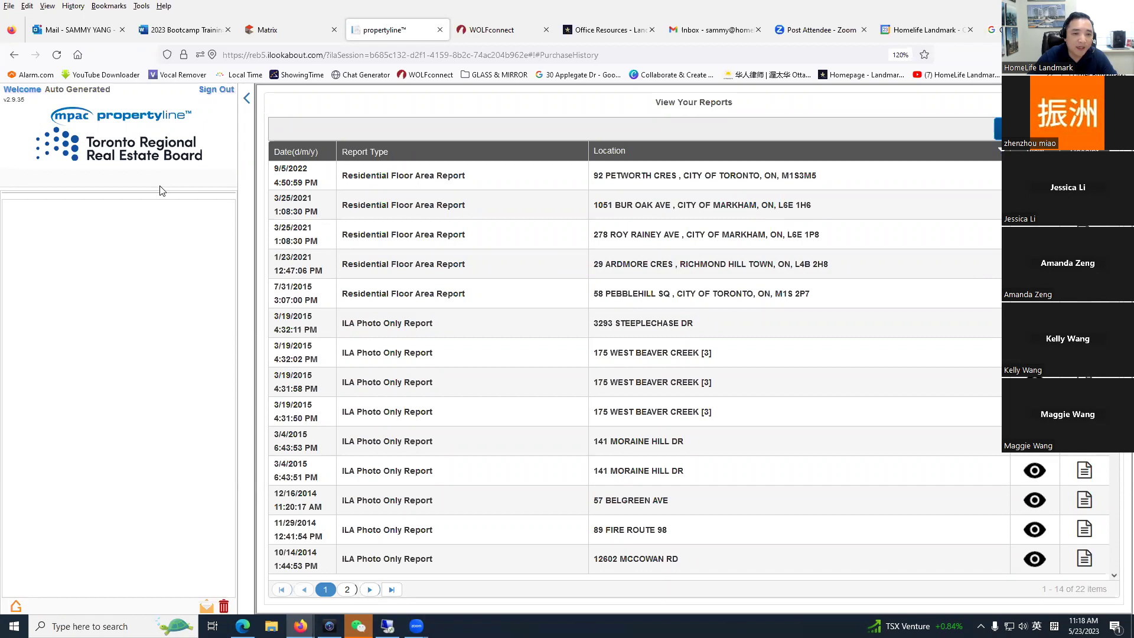
{"action": "left_click", "coordinate": [440, 30]}
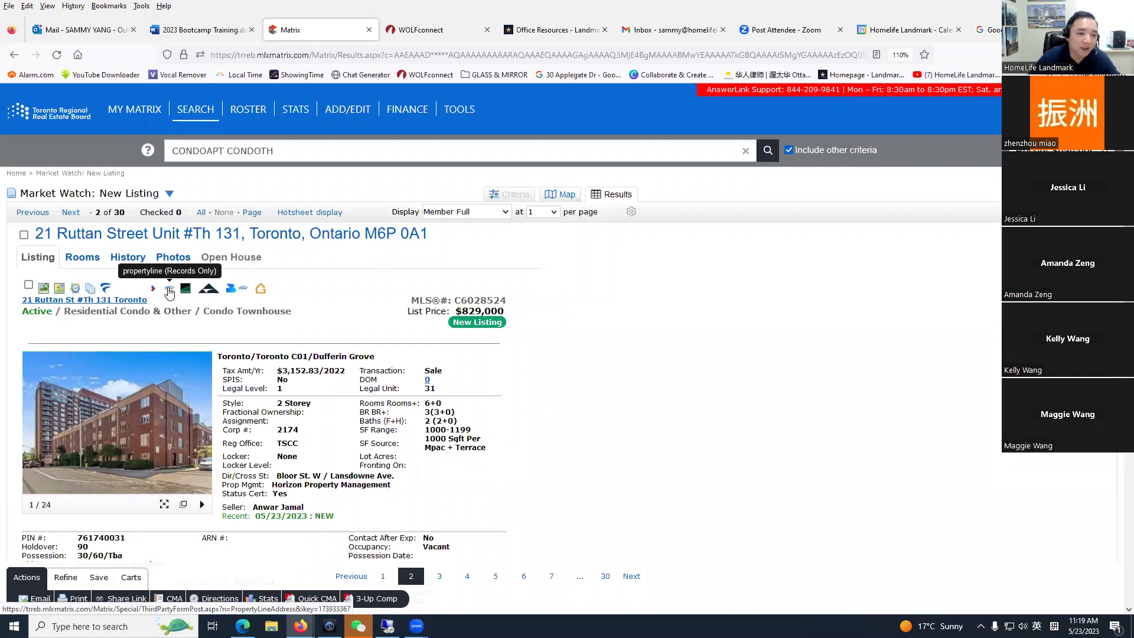
Step: Open the propertyline store for the listing's address, then view My Profile
{"action": "left_click", "coordinate": [246, 291]}
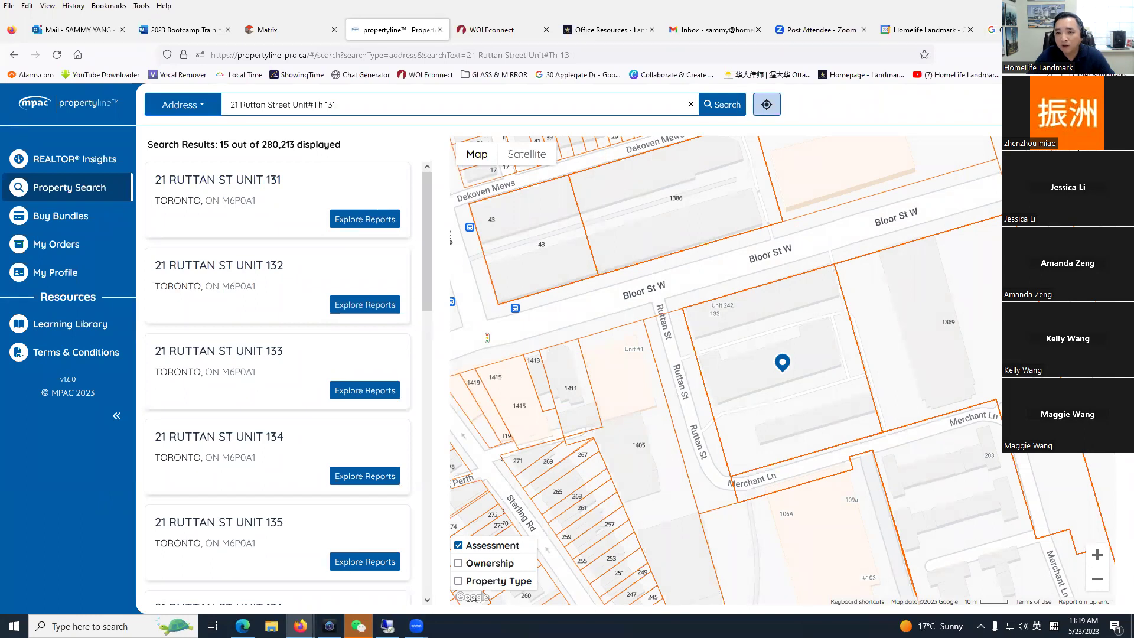
{"action": "left_click", "coordinate": [53, 274]}
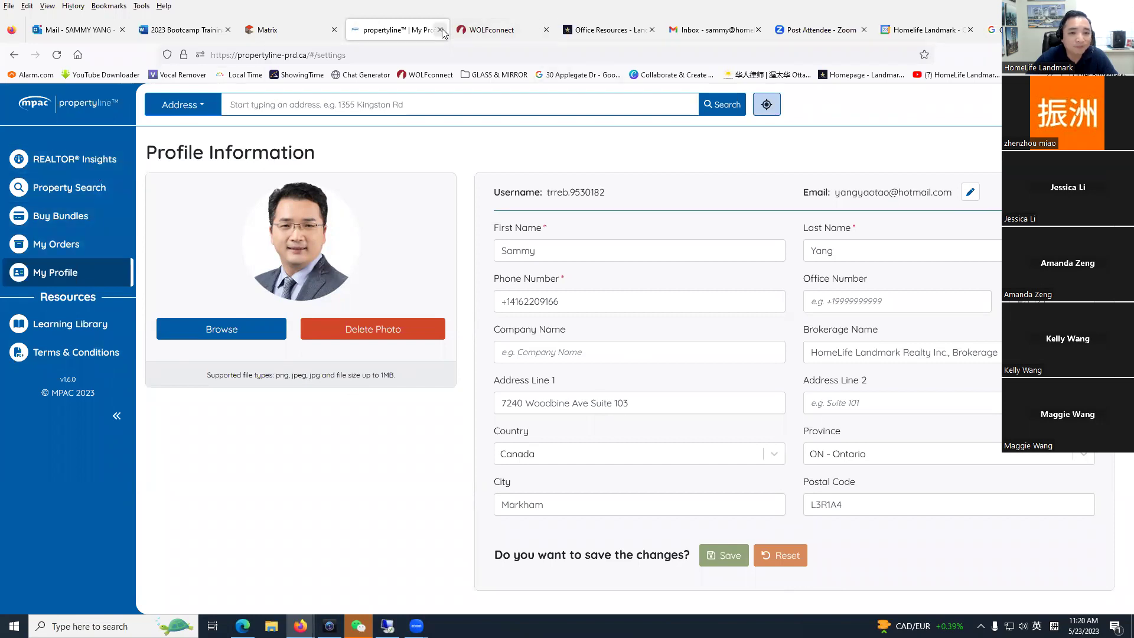
{"action": "left_click", "coordinate": [277, 29]}
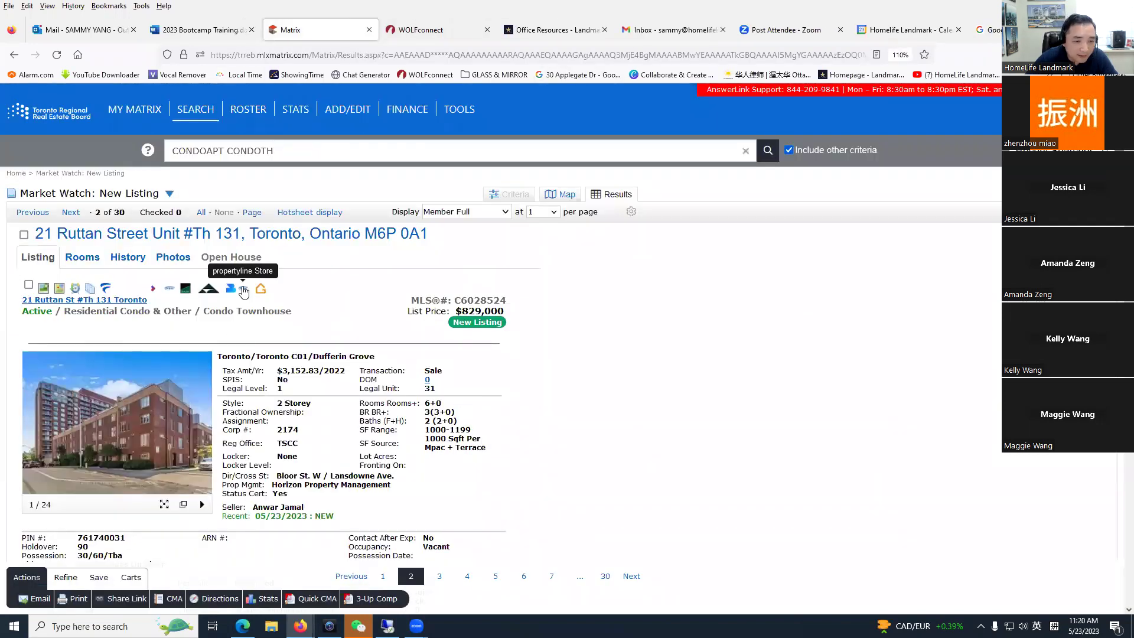
{"action": "left_click", "coordinate": [244, 289]}
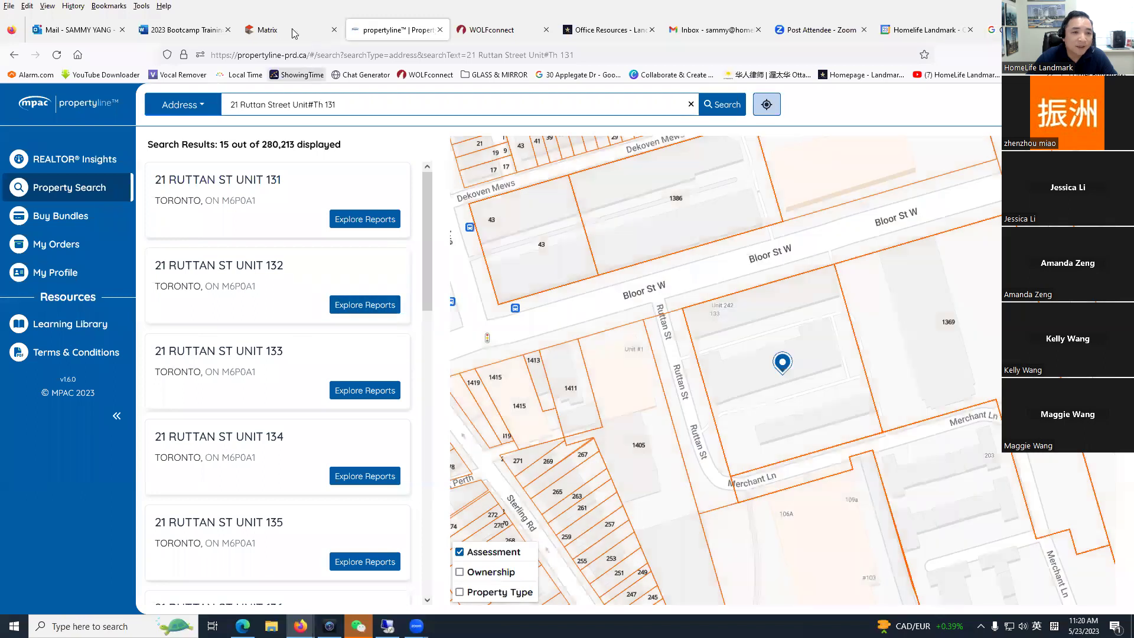
{"action": "left_click", "coordinate": [277, 29]}
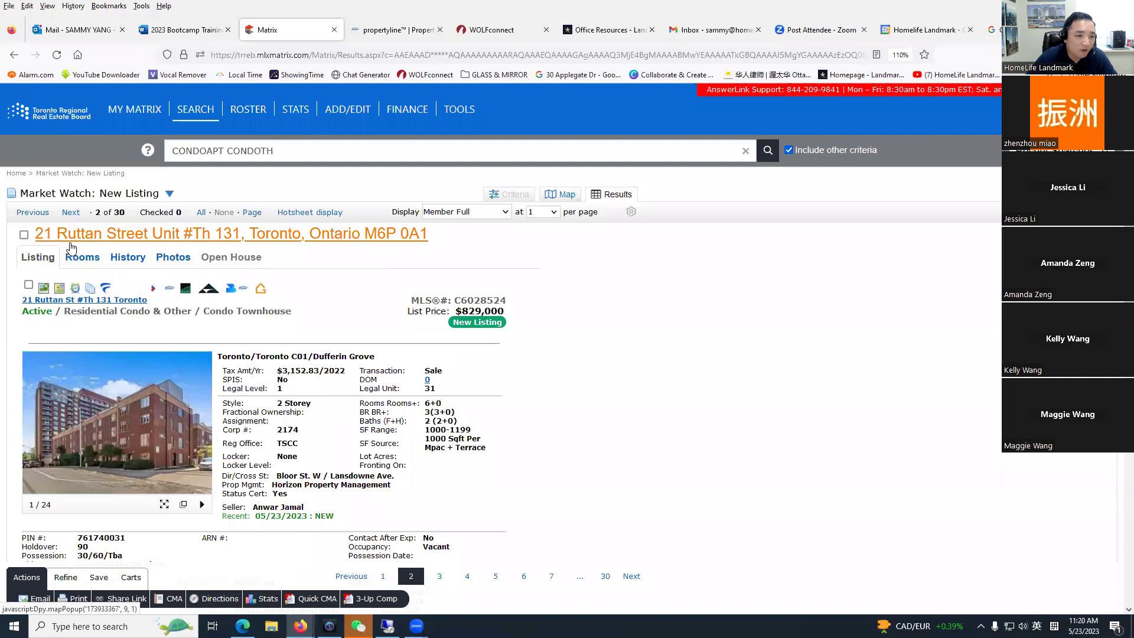
{"action": "left_click", "coordinate": [397, 31]}
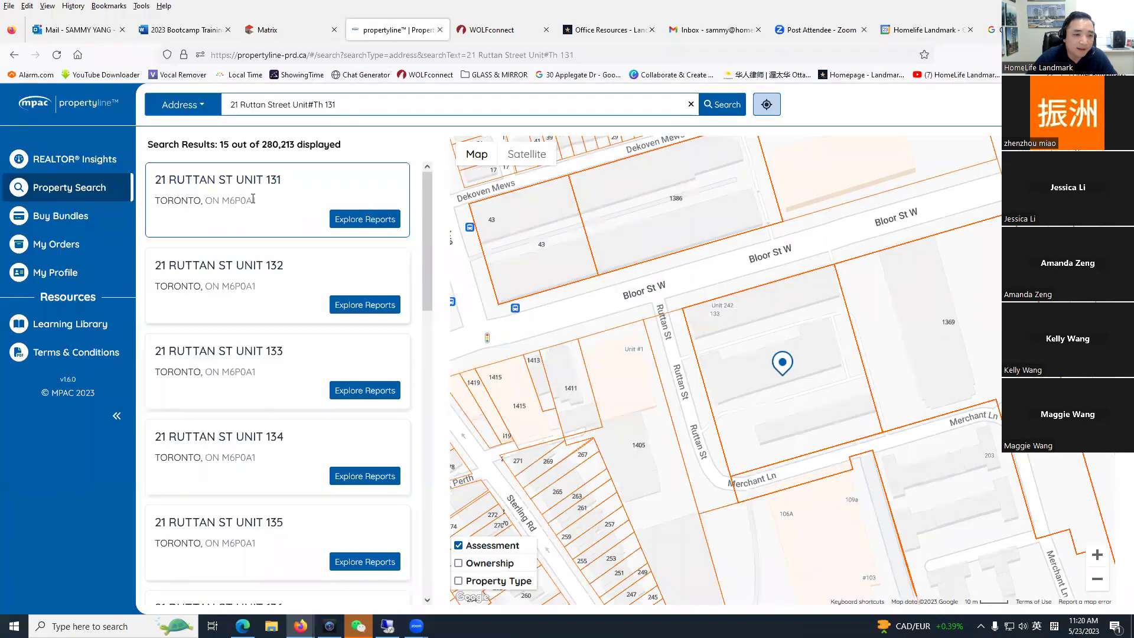
{"action": "left_click", "coordinate": [290, 35]}
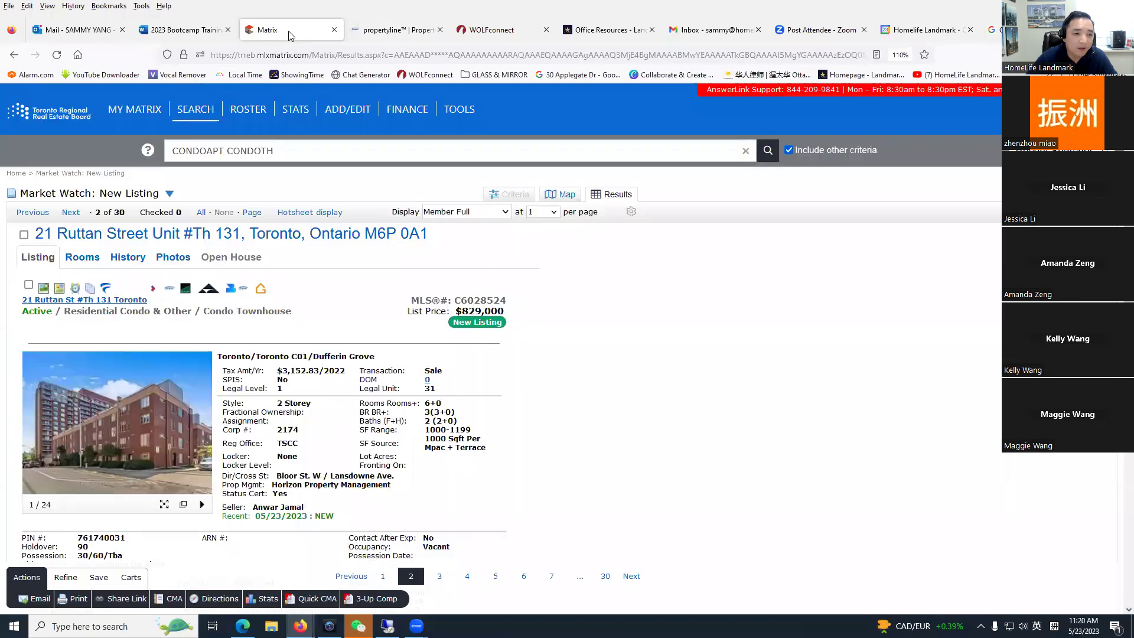
{"action": "left_click", "coordinate": [390, 37]}
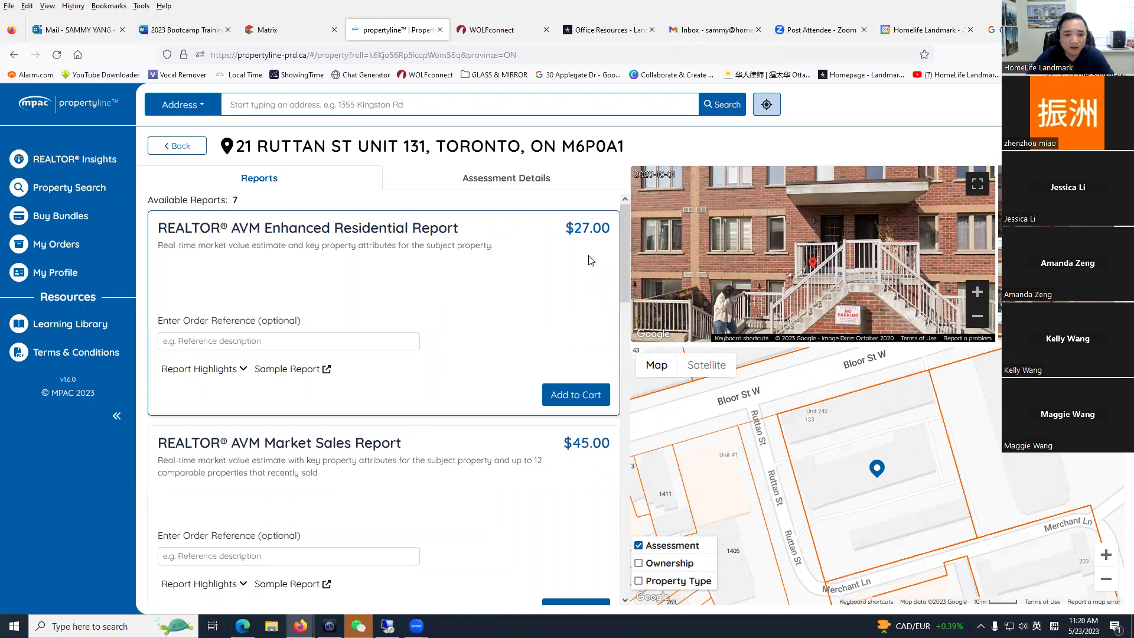
Step: Add the free REALTOR® Assessment Detail Report - Enhanced to the cart
{"action": "scroll", "coordinate": [591, 261], "scroll_direction": "down", "scroll_amount": 2}
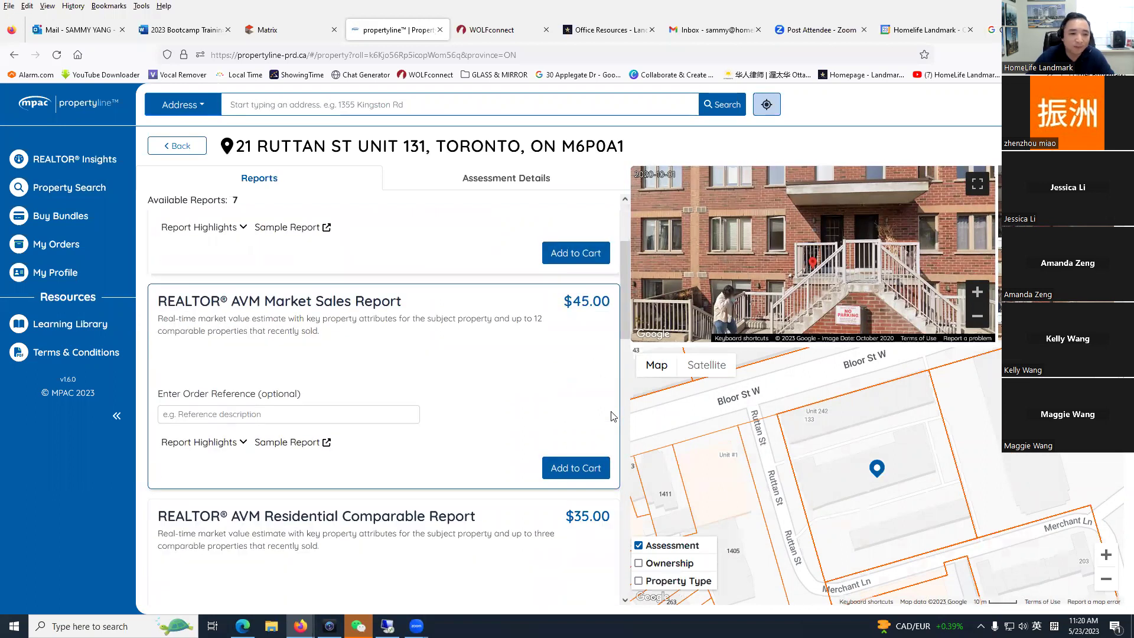
{"action": "scroll", "coordinate": [597, 393], "scroll_direction": "down", "scroll_amount": 6}
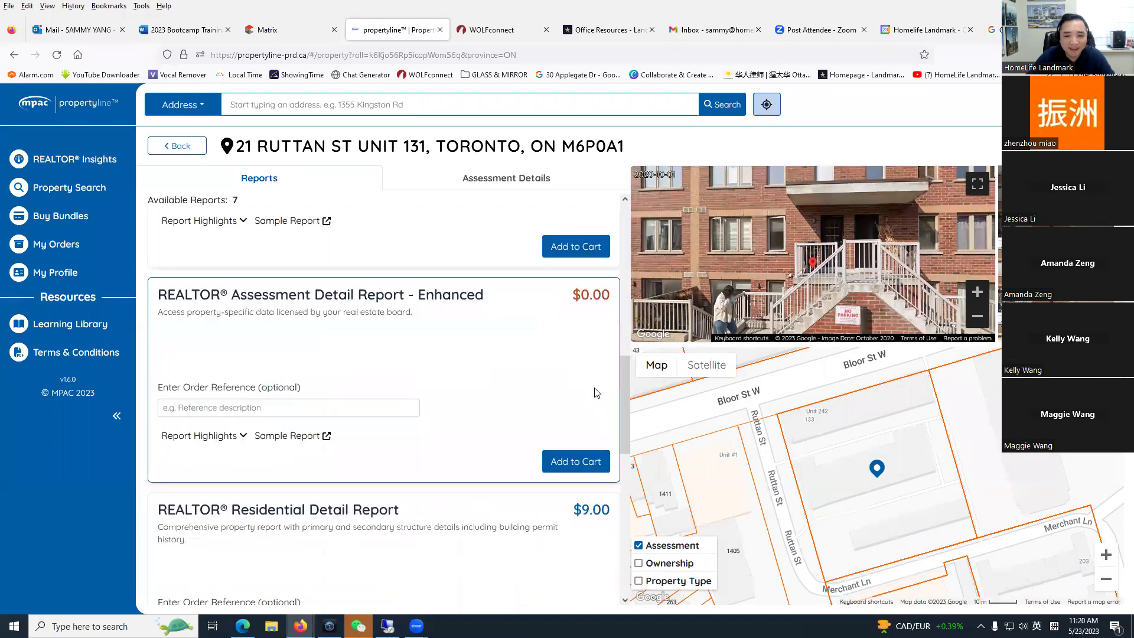
{"action": "scroll", "coordinate": [597, 393], "scroll_direction": "down", "scroll_amount": 1}
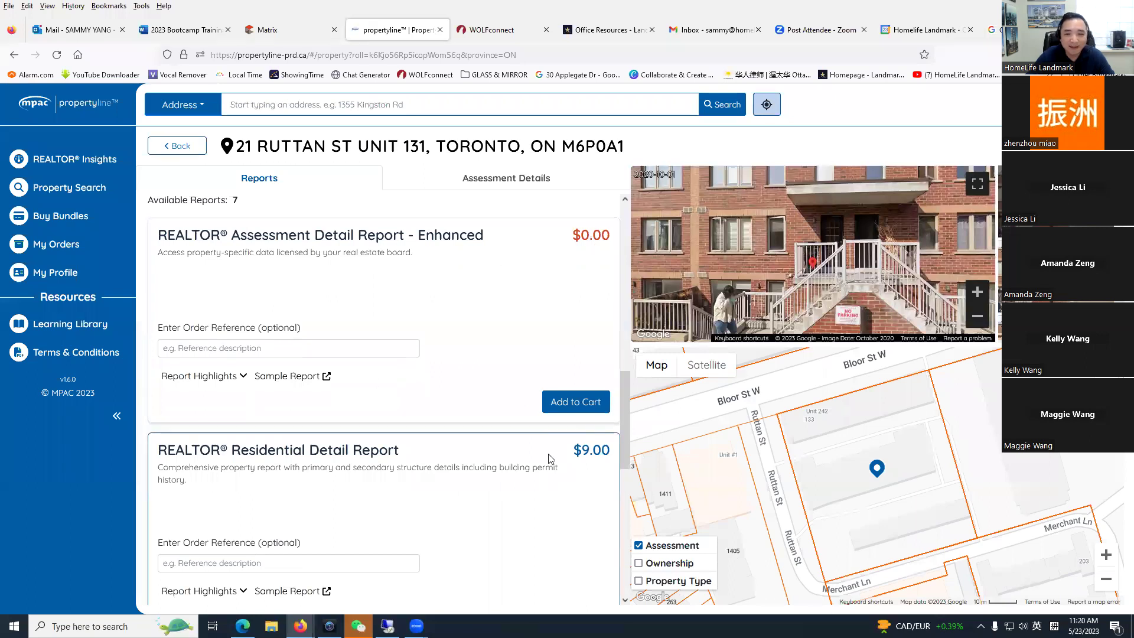
{"action": "scroll", "coordinate": [511, 389], "scroll_direction": "up", "scroll_amount": 1}
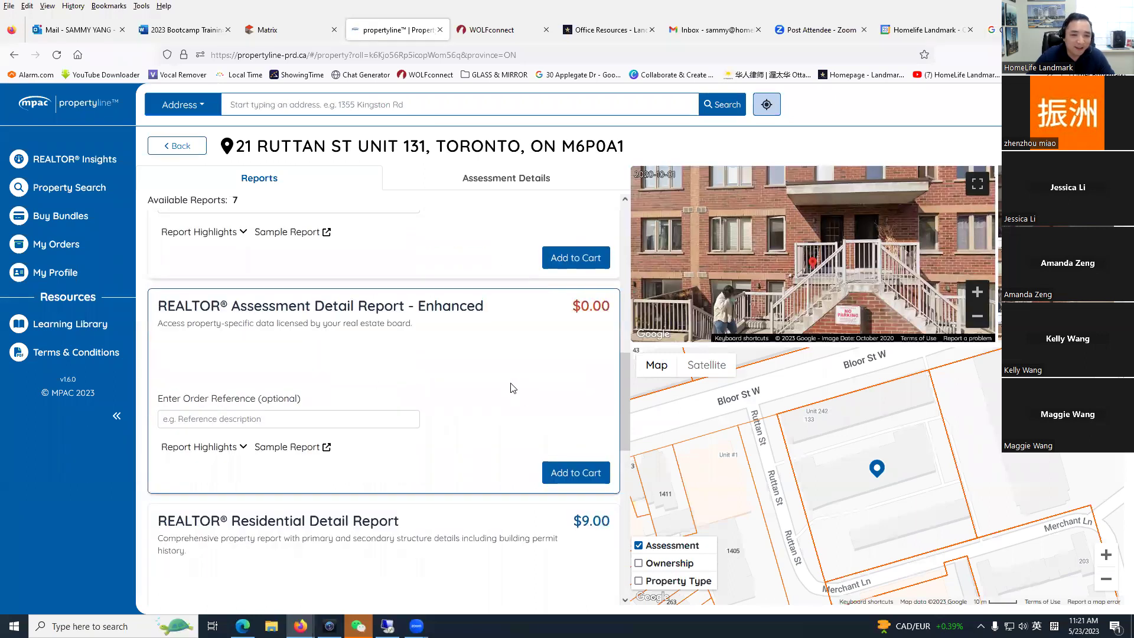
{"action": "left_click", "coordinate": [582, 473]}
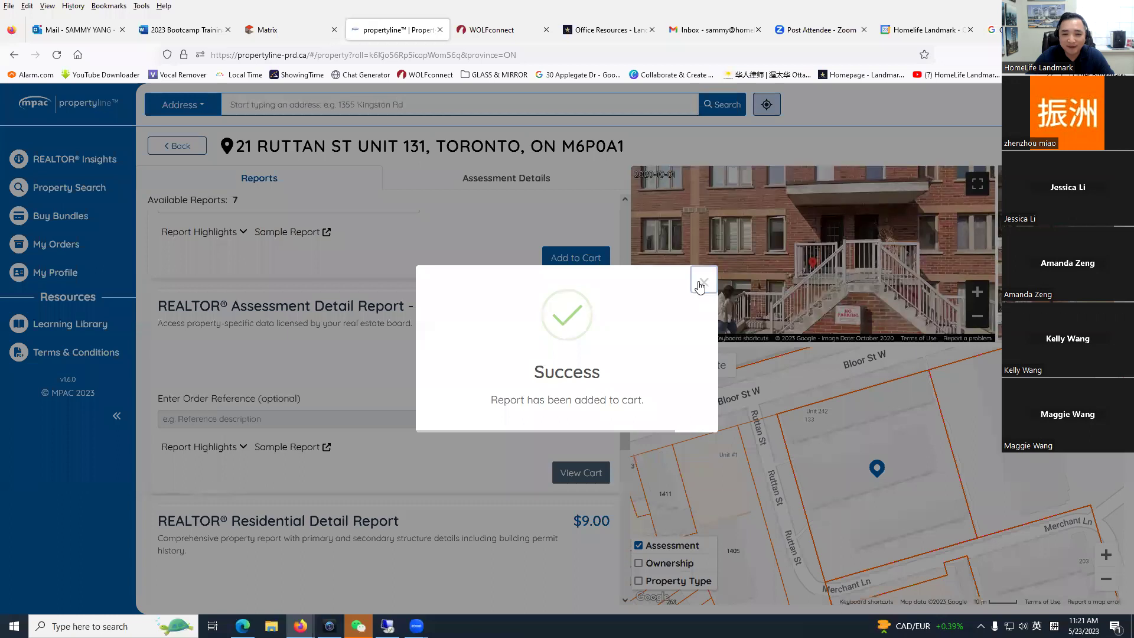
{"action": "left_click", "coordinate": [700, 287]}
Step: Check out the $0.00 order and generate its PDF without profile information
{"action": "left_click", "coordinate": [581, 473]}
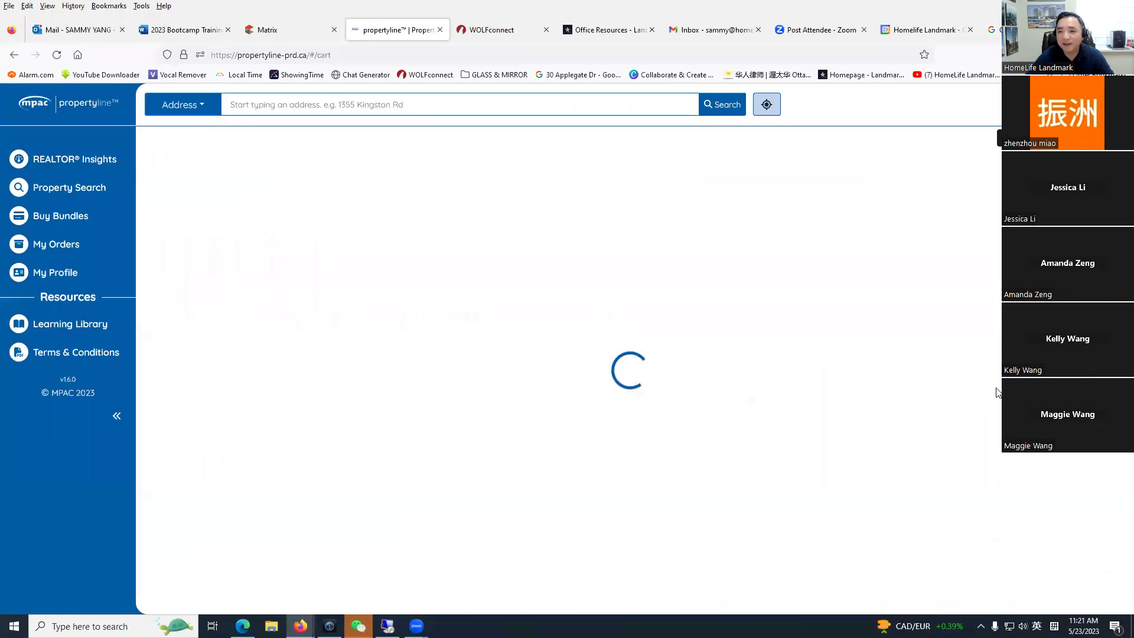
{"action": "left_click", "coordinate": [448, 405]}
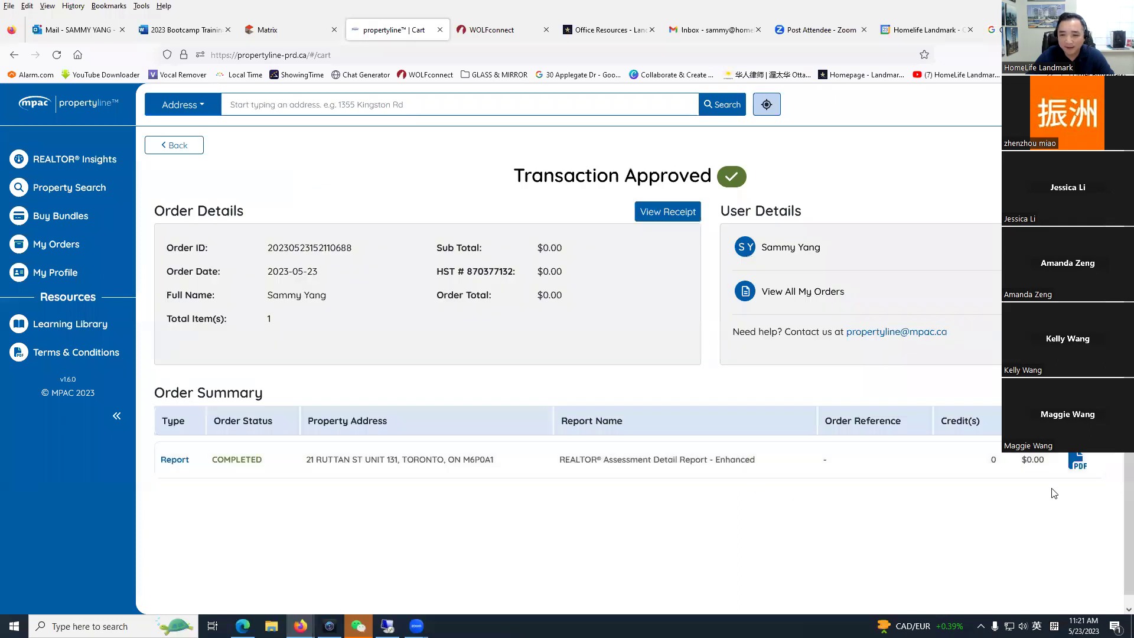
{"action": "left_click", "coordinate": [1078, 463]}
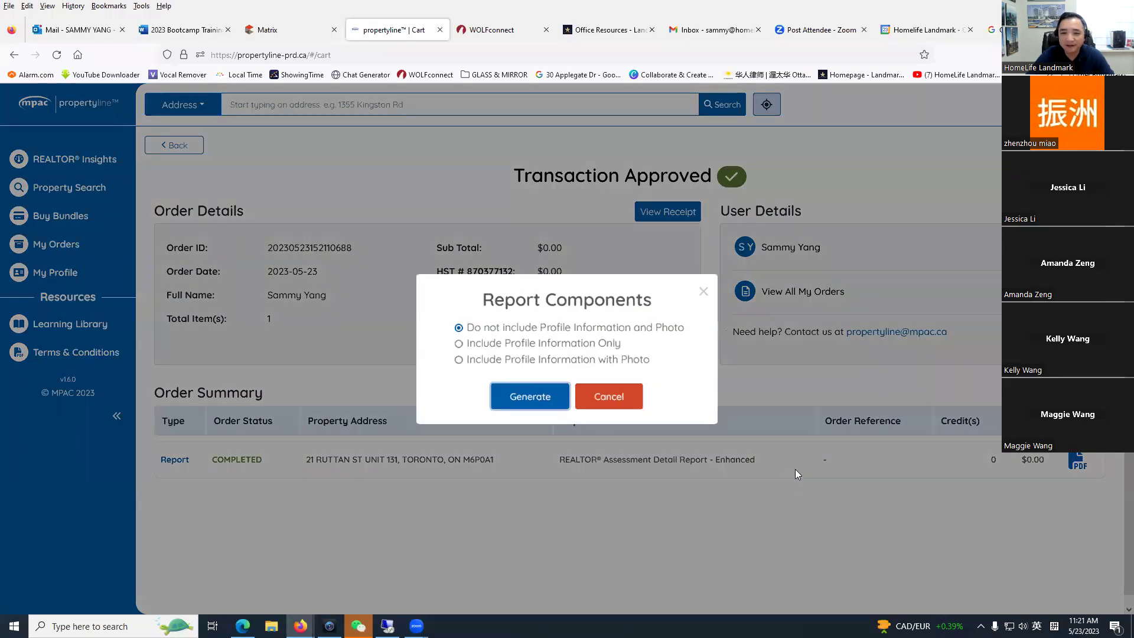
{"action": "left_click", "coordinate": [530, 393]}
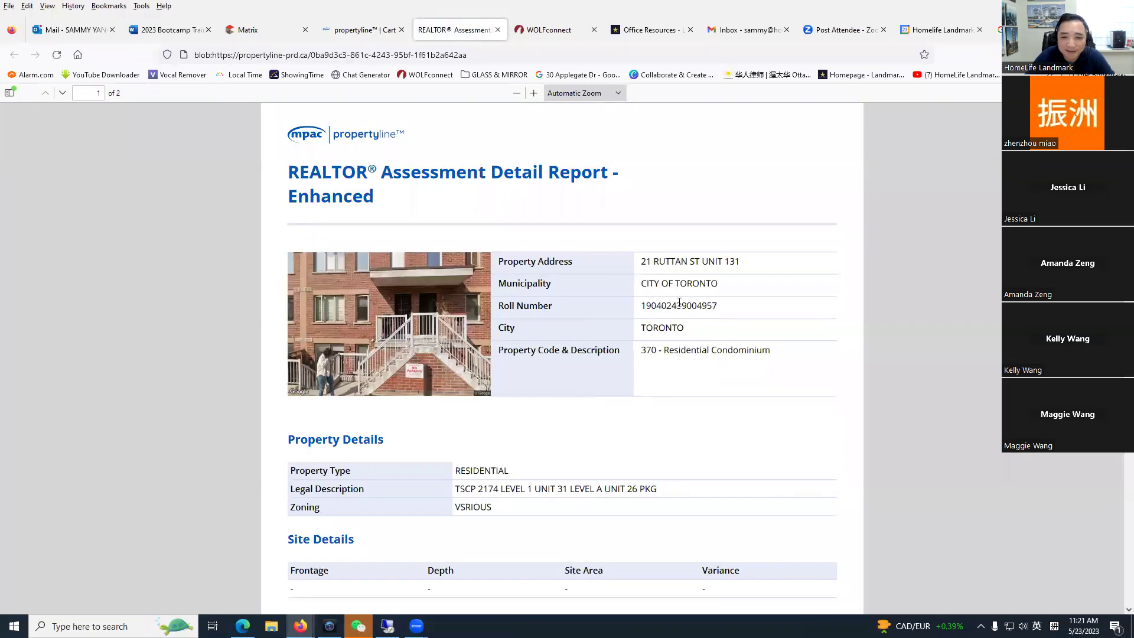
Step: Review the roll number and the Year Built value 2010 in the assessment report PDF
{"action": "left_click_drag", "start_coordinate": [649, 306], "coordinate": [727, 308]}
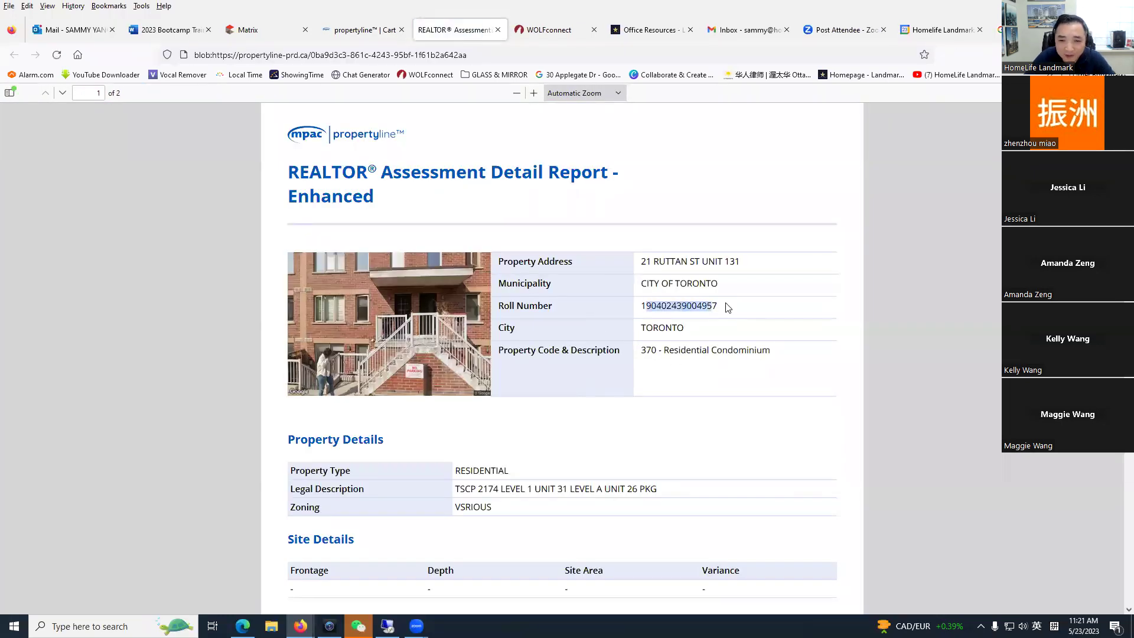
{"action": "left_click", "coordinate": [672, 332]}
{"action": "scroll", "coordinate": [650, 354], "scroll_direction": "down", "scroll_amount": 3}
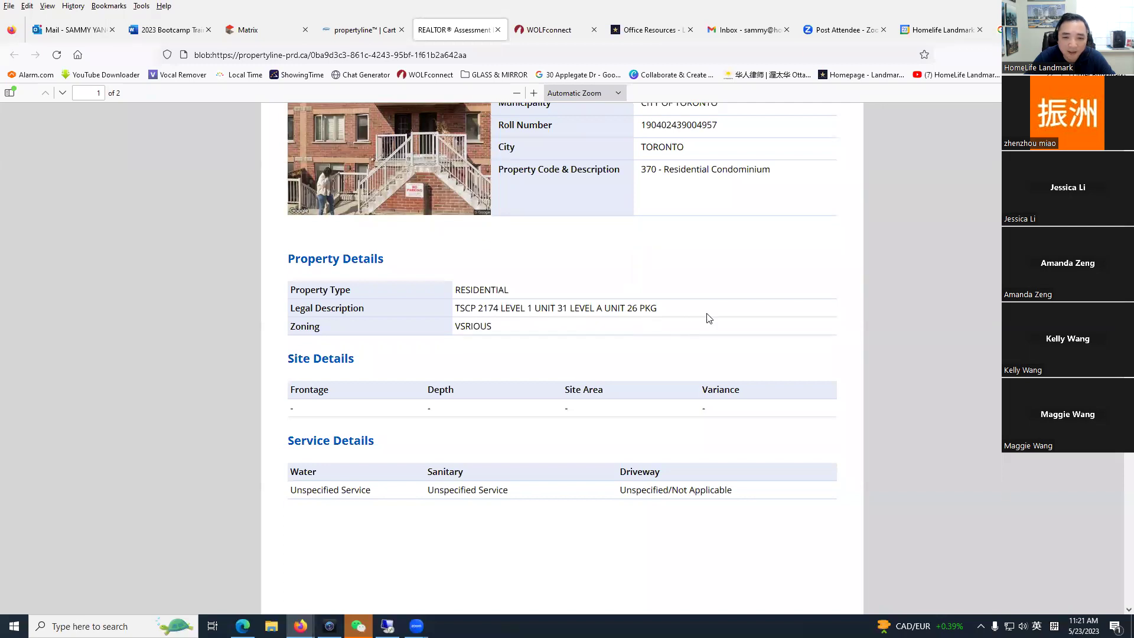
{"action": "scroll", "coordinate": [561, 410], "scroll_direction": "down", "scroll_amount": 5}
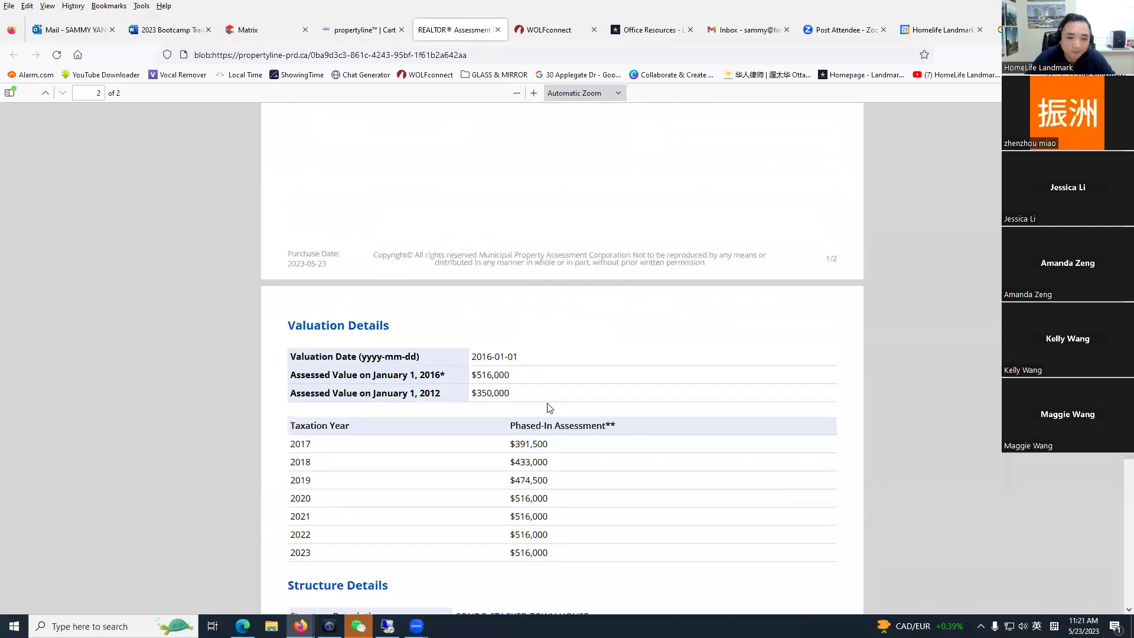
{"action": "scroll", "coordinate": [520, 404], "scroll_direction": "down", "scroll_amount": 4}
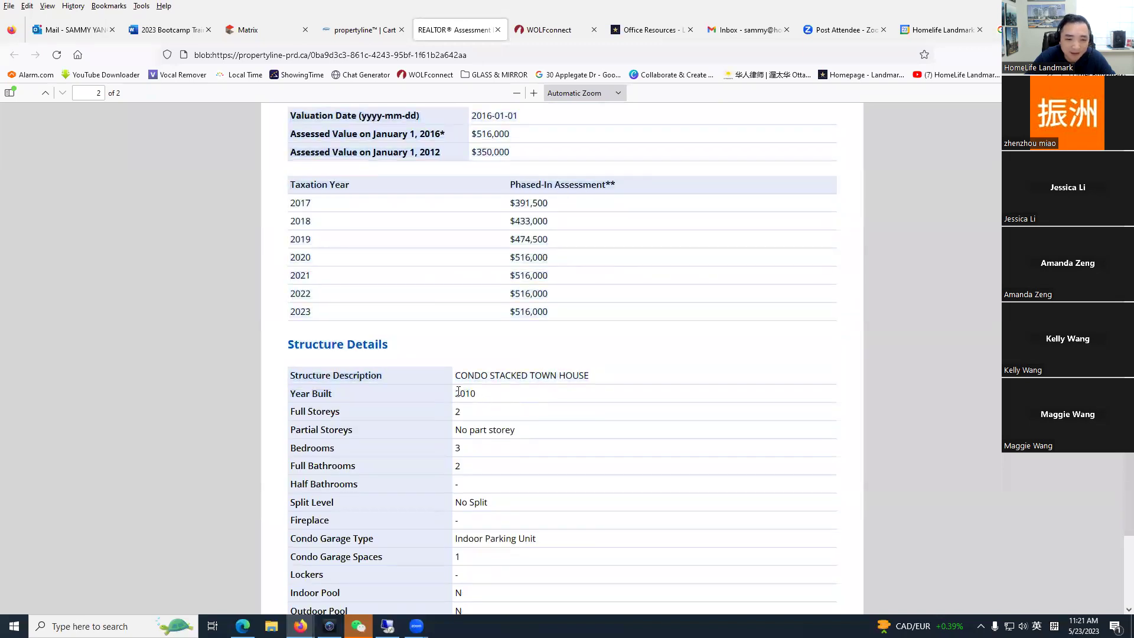
{"action": "double_click", "coordinate": [458, 394]}
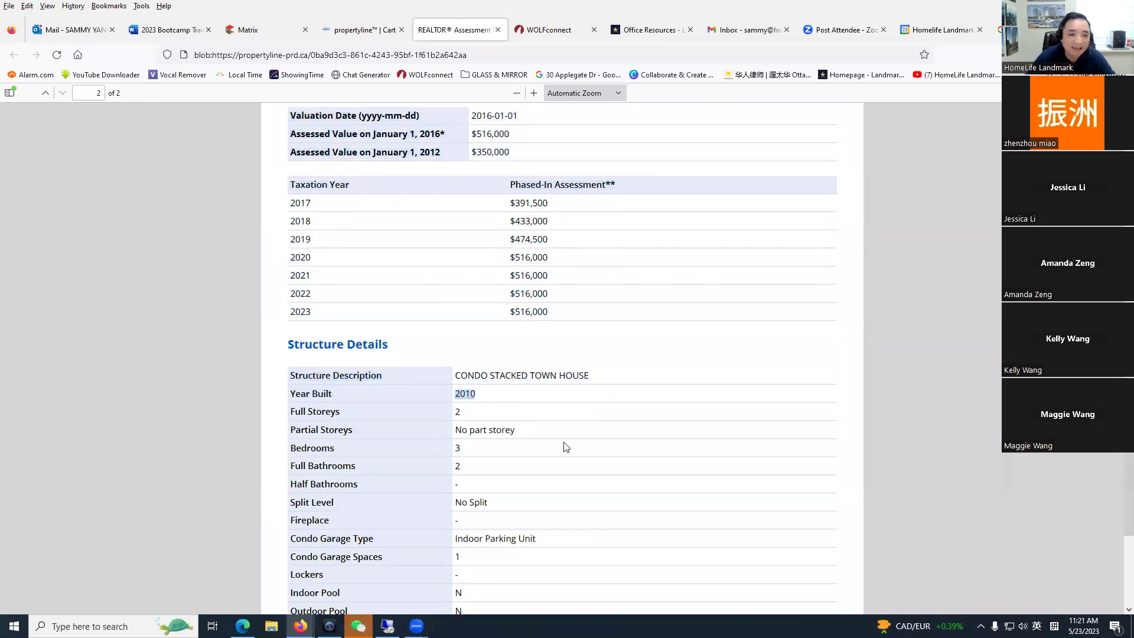
Step: Check the structure description, then close the report PDF to return to the approved order
{"action": "scroll", "coordinate": [565, 447], "scroll_direction": "down", "scroll_amount": 1}
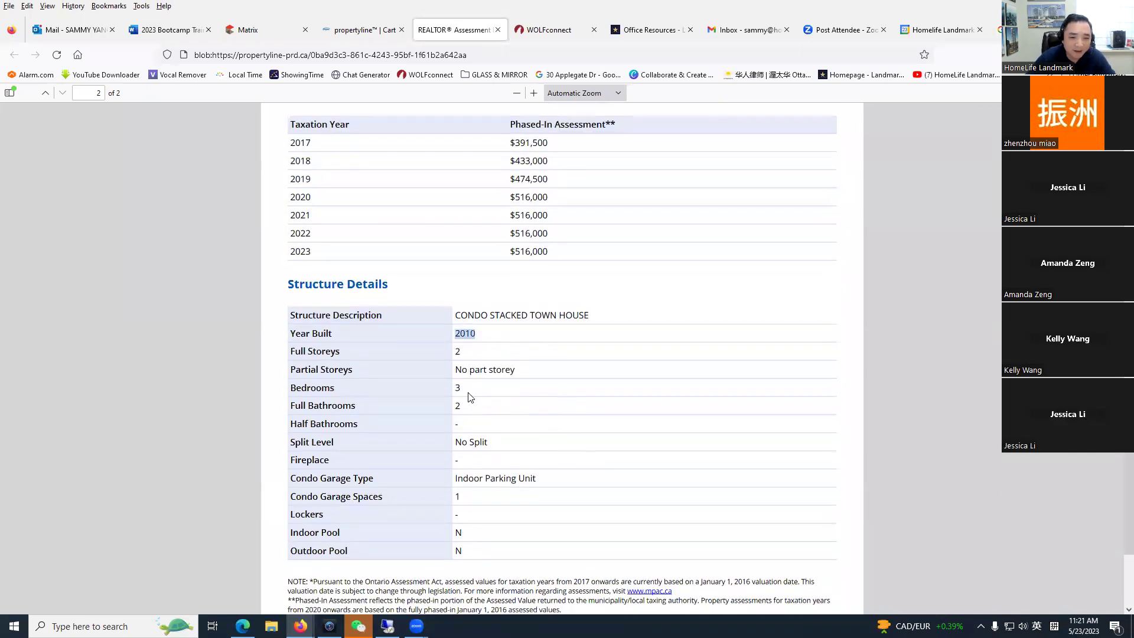
{"action": "scroll", "coordinate": [521, 506], "scroll_direction": "down", "scroll_amount": 1}
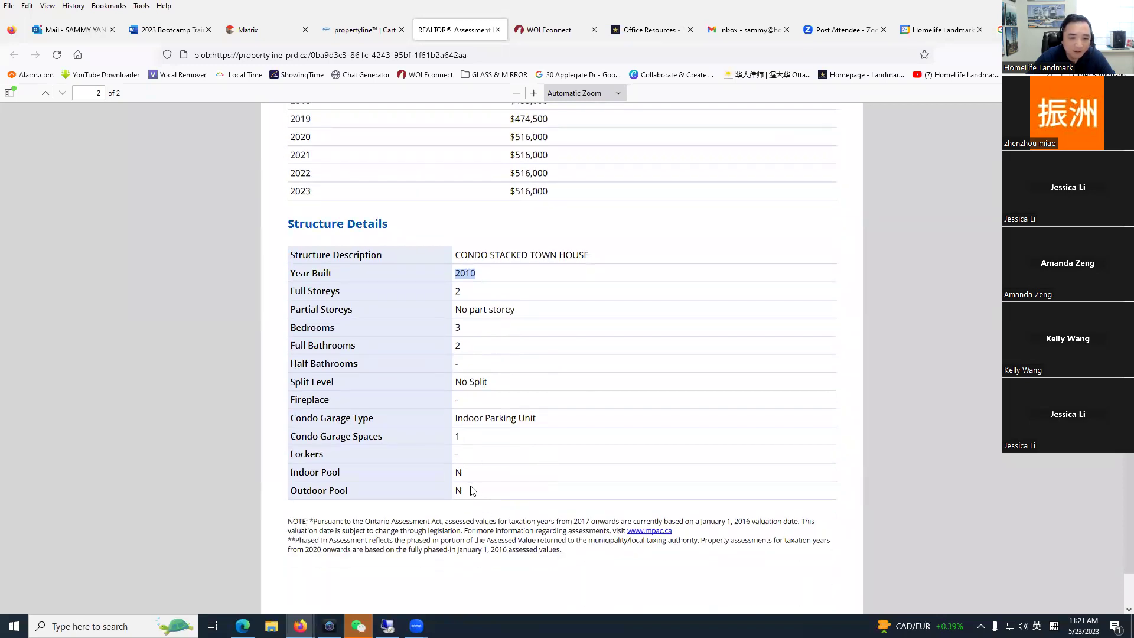
{"action": "scroll", "coordinate": [472, 491], "scroll_direction": "up", "scroll_amount": 2}
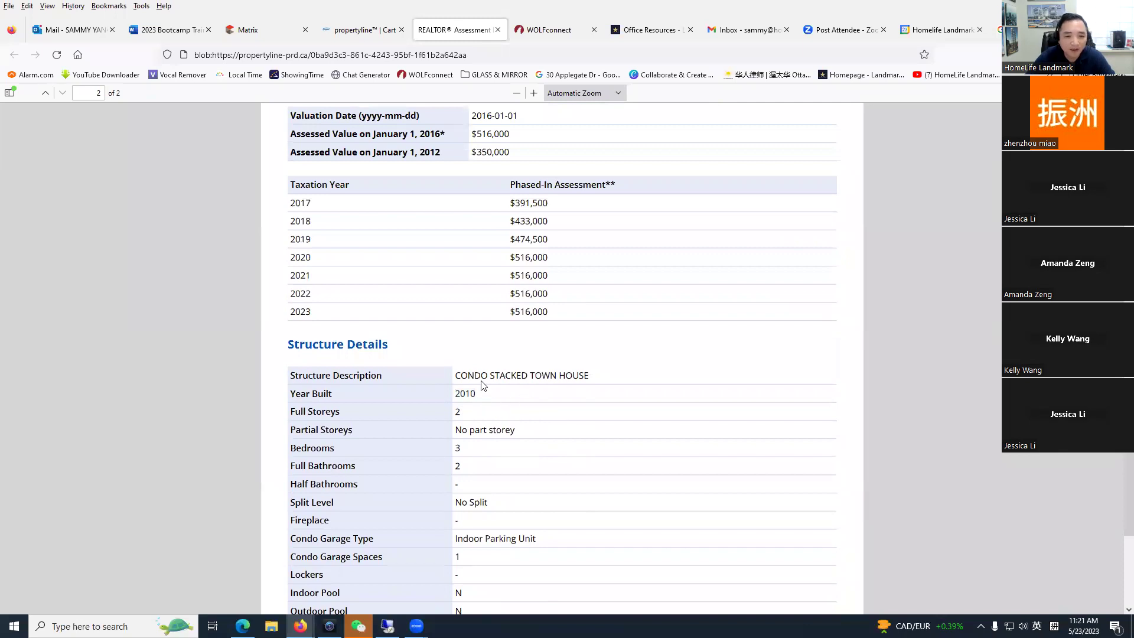
{"action": "left_click_drag", "start_coordinate": [464, 376], "coordinate": [586, 376]}
{"action": "left_click", "coordinate": [511, 426]}
{"action": "scroll", "coordinate": [459, 430], "scroll_direction": "up", "scroll_amount": 15}
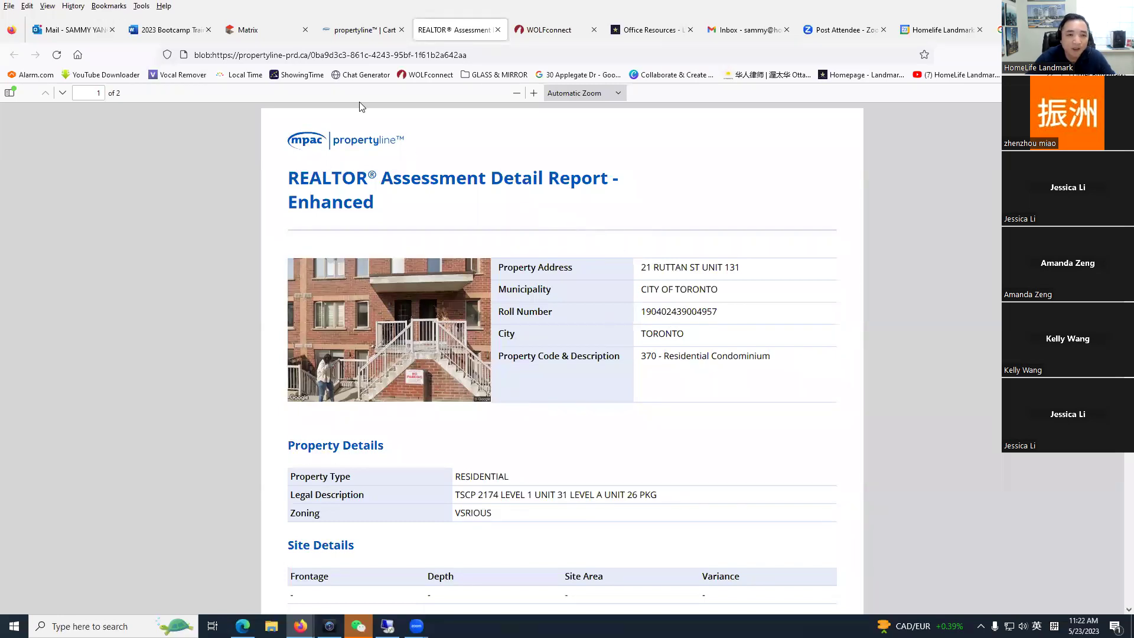
{"action": "left_click", "coordinate": [498, 30]}
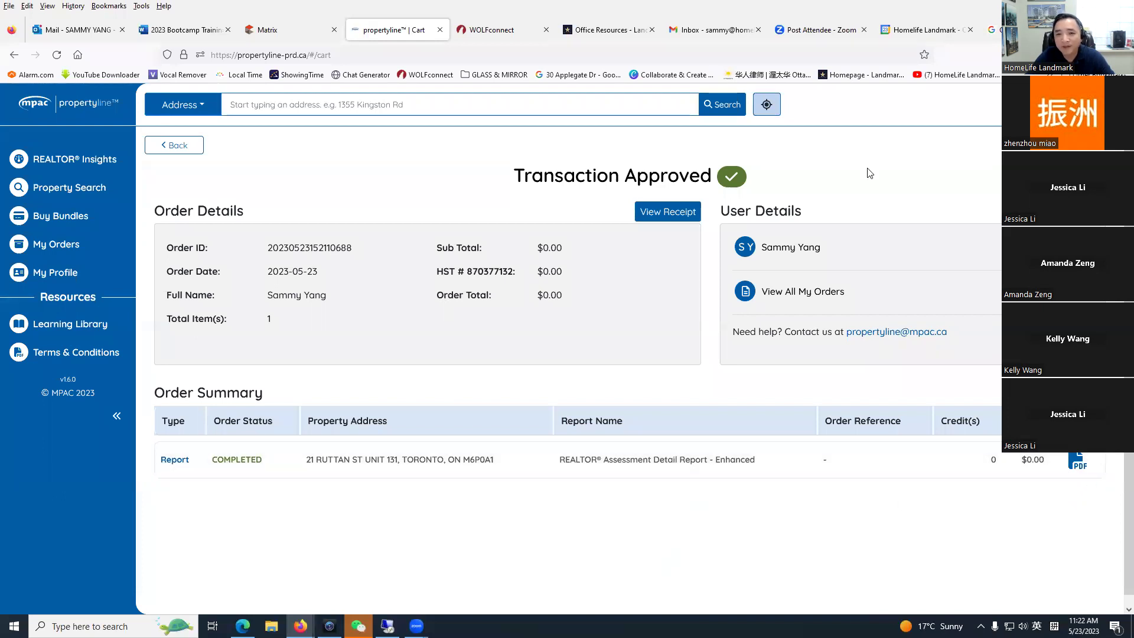
Step: Close the propertyline order page and switch My Matrix's Market Watch to Residential Freehold
{"action": "left_click", "coordinate": [441, 31]}
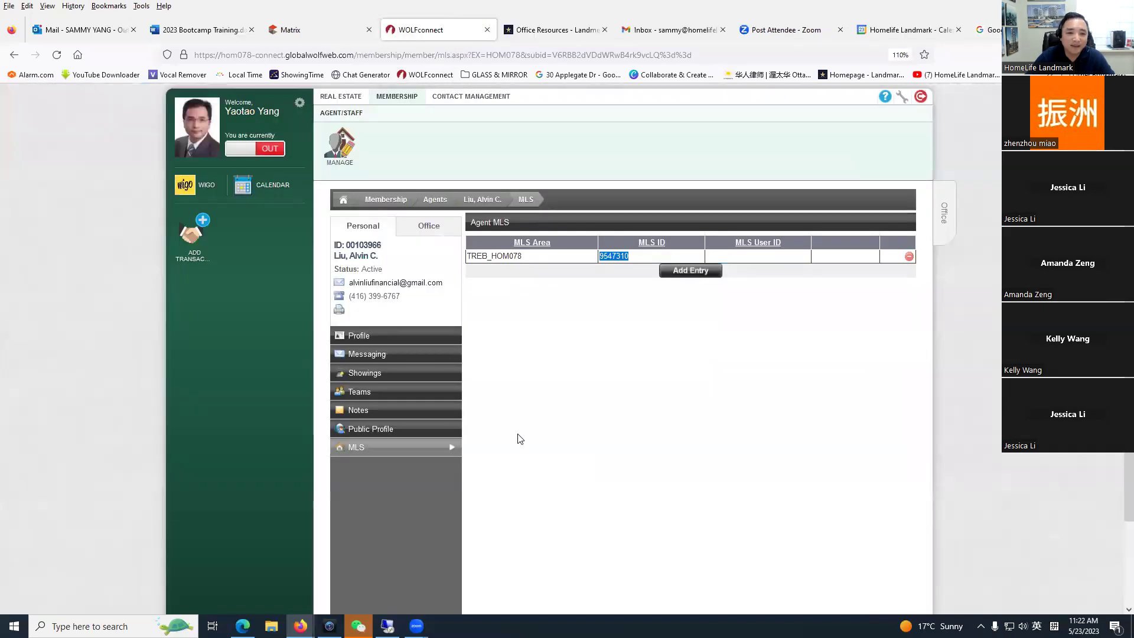
{"action": "left_click", "coordinate": [307, 29]}
{"action": "left_click", "coordinate": [71, 213]}
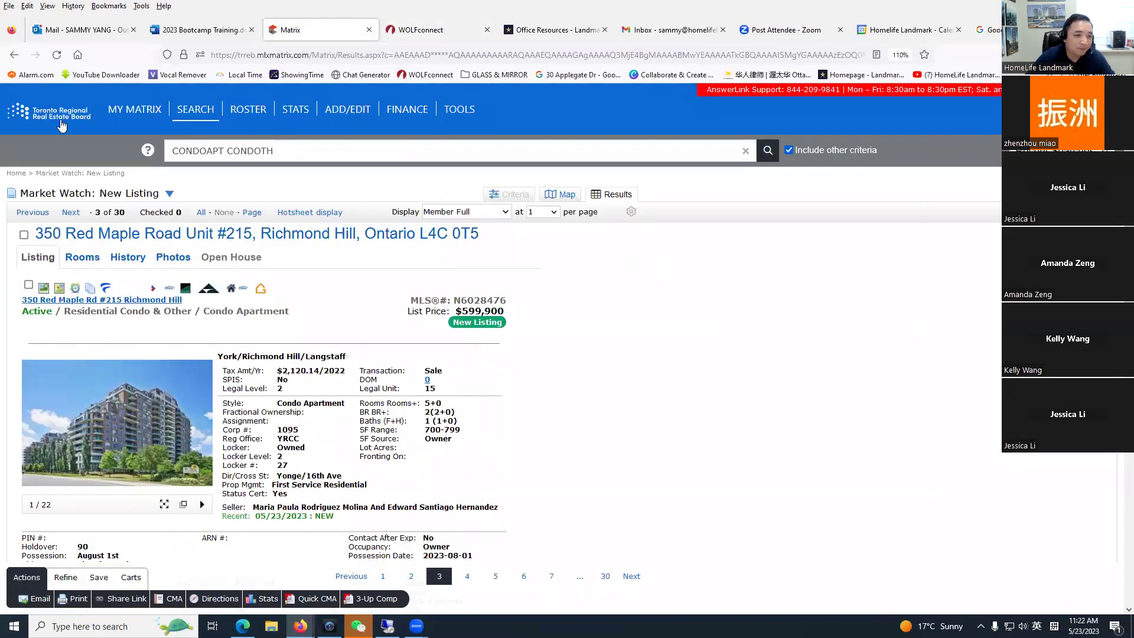
{"action": "left_click", "coordinate": [135, 109]}
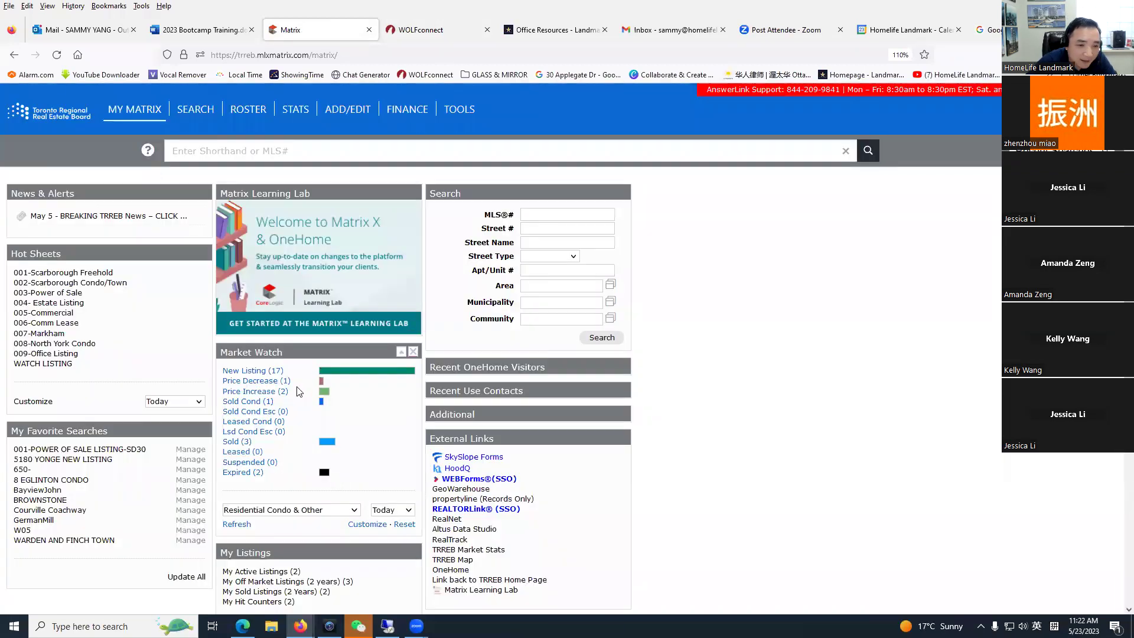
{"action": "left_click", "coordinate": [307, 515]}
{"action": "left_click", "coordinate": [277, 431]}
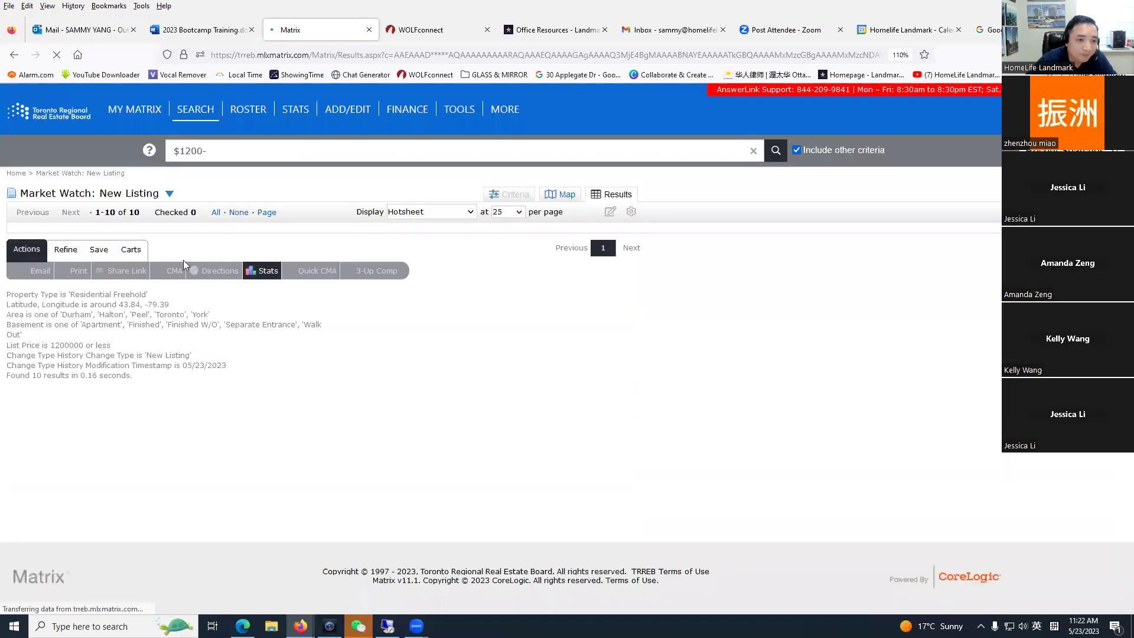
{"action": "left_click", "coordinate": [217, 253]}
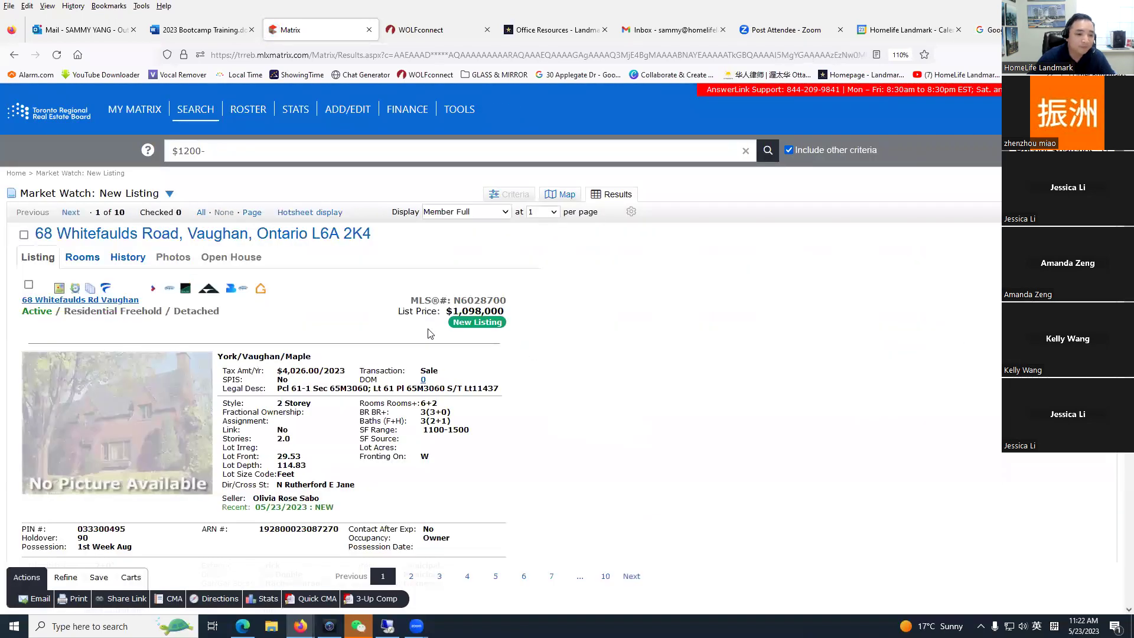
{"action": "left_click", "coordinate": [70, 212]}
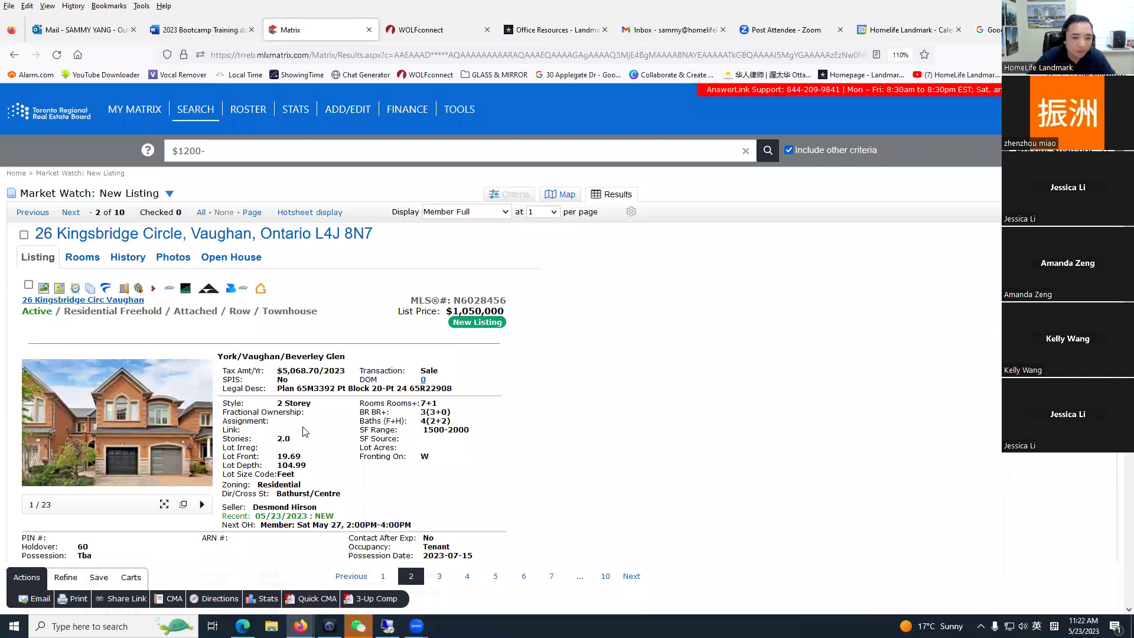
{"action": "scroll", "coordinate": [328, 466], "scroll_direction": "down", "scroll_amount": 3}
{"action": "scroll", "coordinate": [329, 466], "scroll_direction": "up", "scroll_amount": 3}
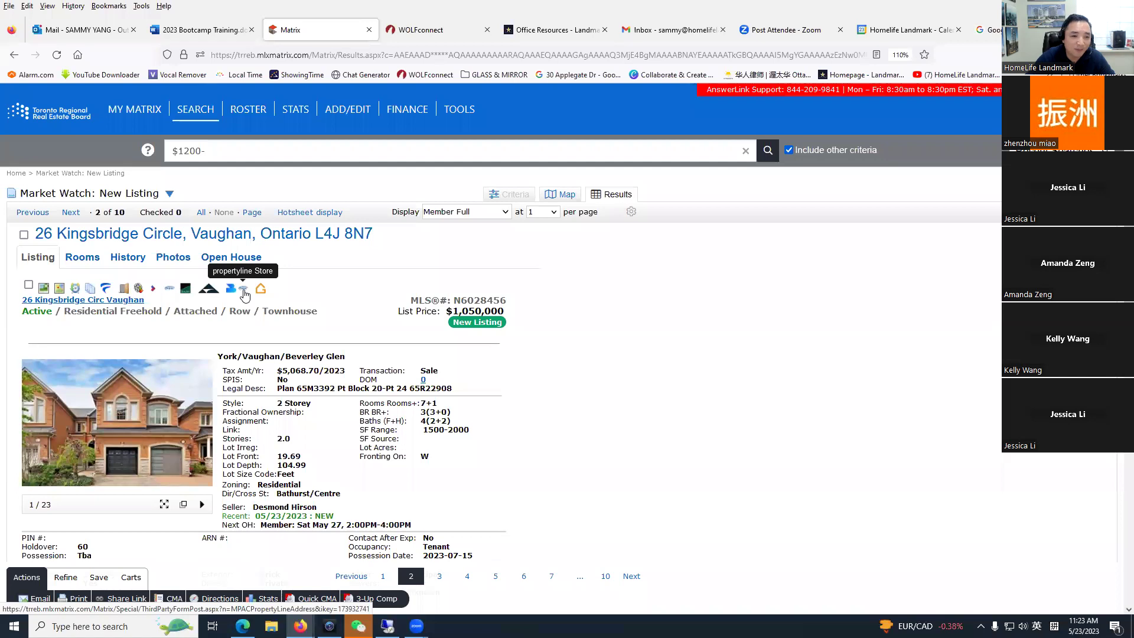
{"action": "left_click", "coordinate": [245, 291]}
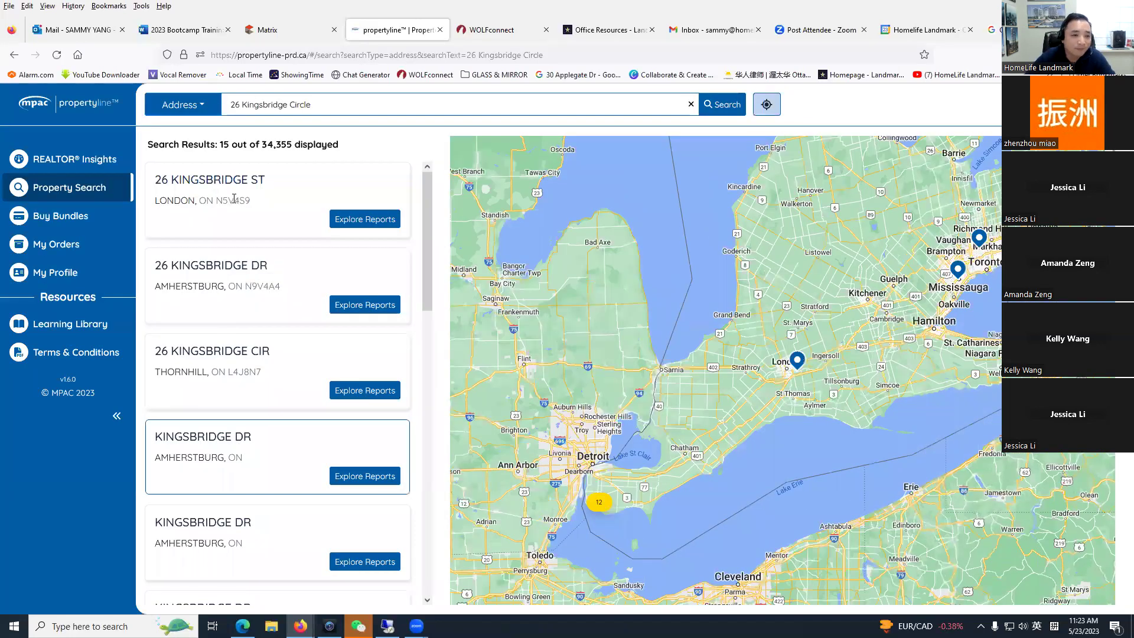
{"action": "left_click", "coordinate": [295, 35]}
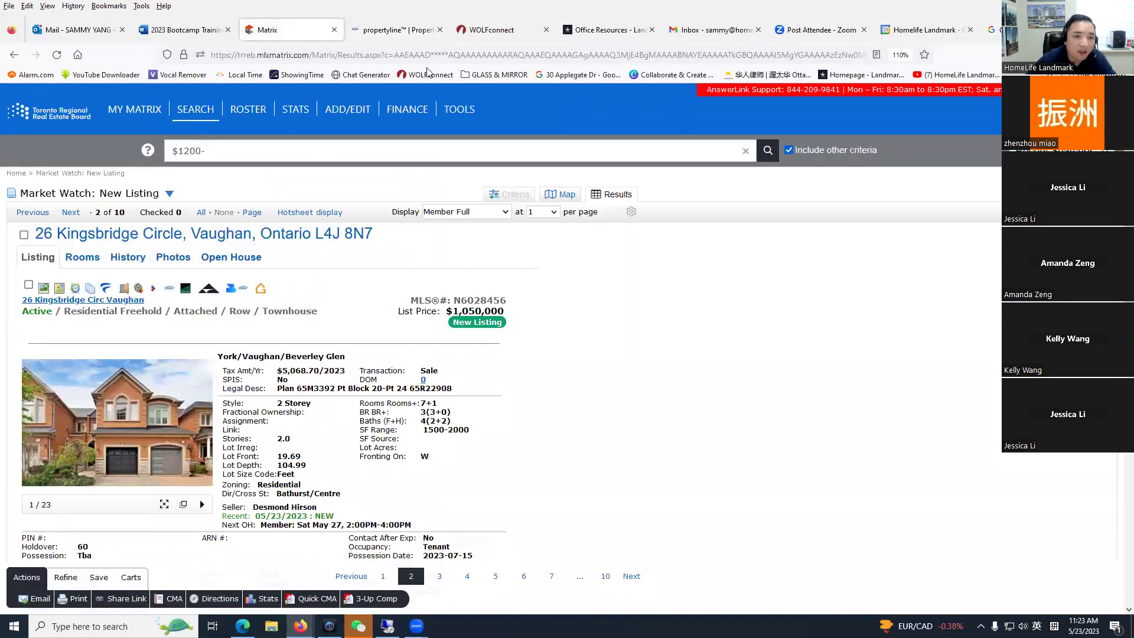
{"action": "left_click", "coordinate": [393, 30]}
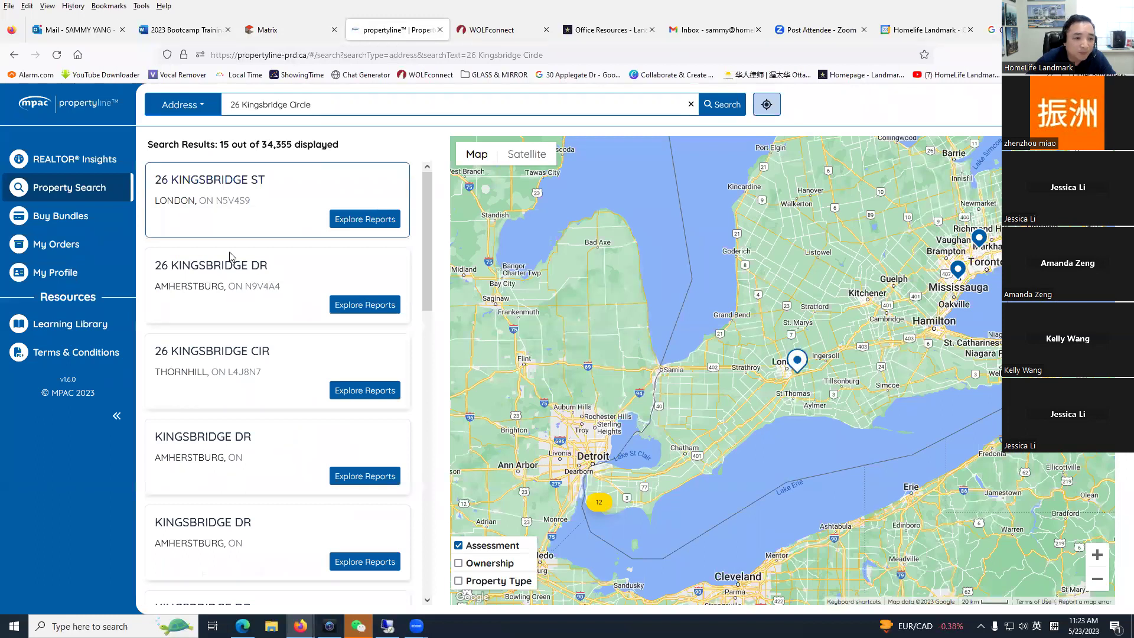
{"action": "scroll", "coordinate": [228, 385], "scroll_direction": "down", "scroll_amount": 2}
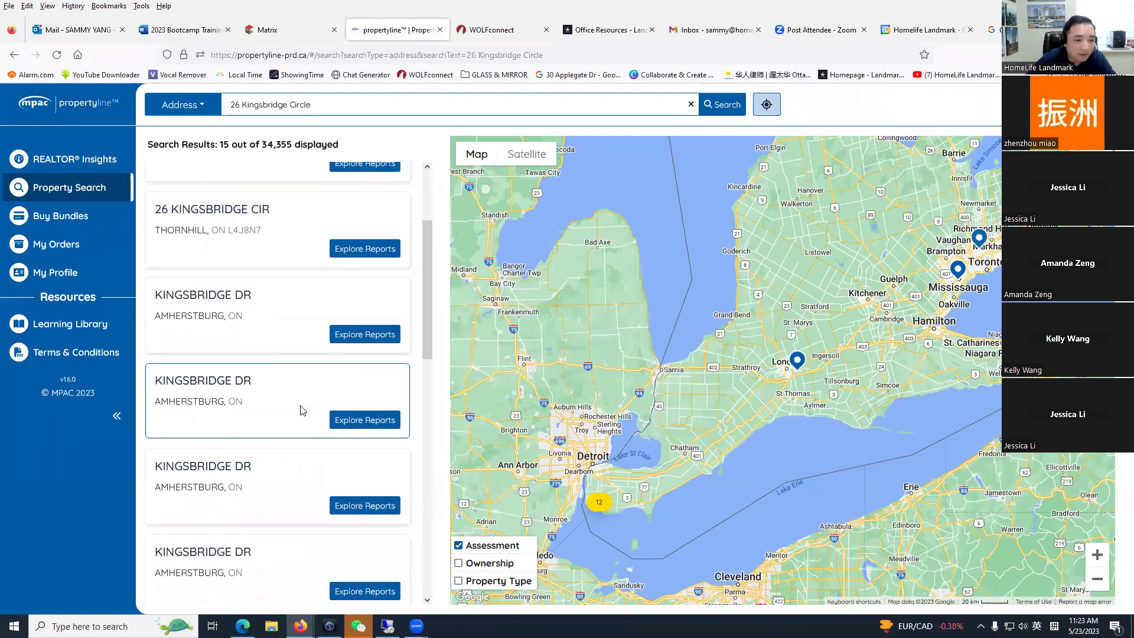
{"action": "scroll", "coordinate": [264, 400], "scroll_direction": "up", "scroll_amount": 2}
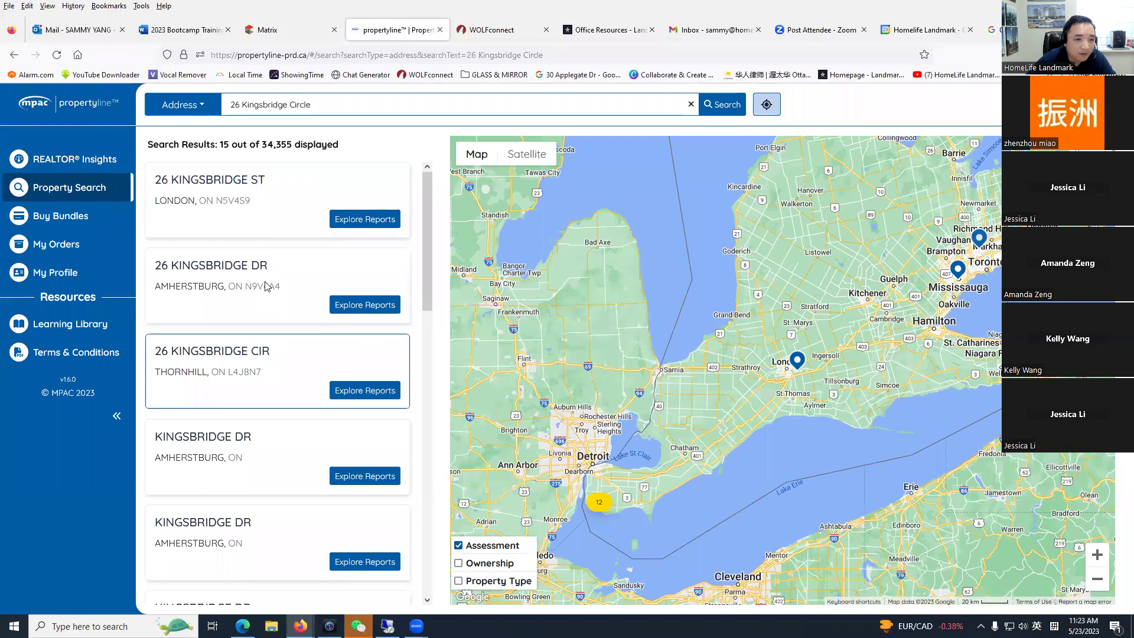
{"action": "scroll", "coordinate": [329, 448], "scroll_direction": "down", "scroll_amount": 4}
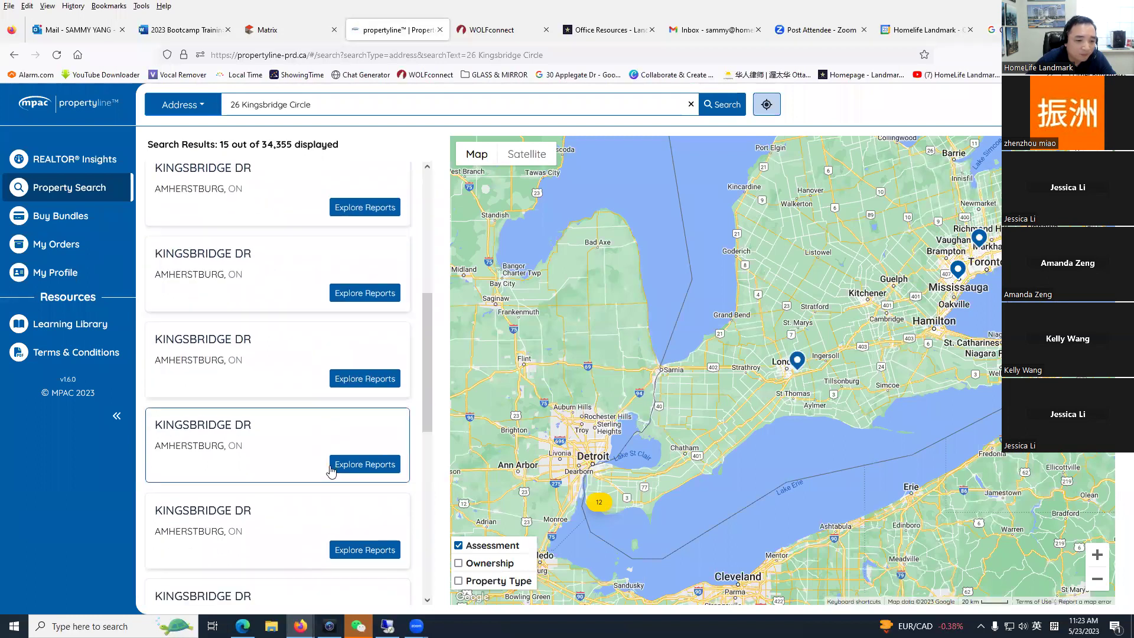
{"action": "scroll", "coordinate": [304, 458], "scroll_direction": "up", "scroll_amount": 4}
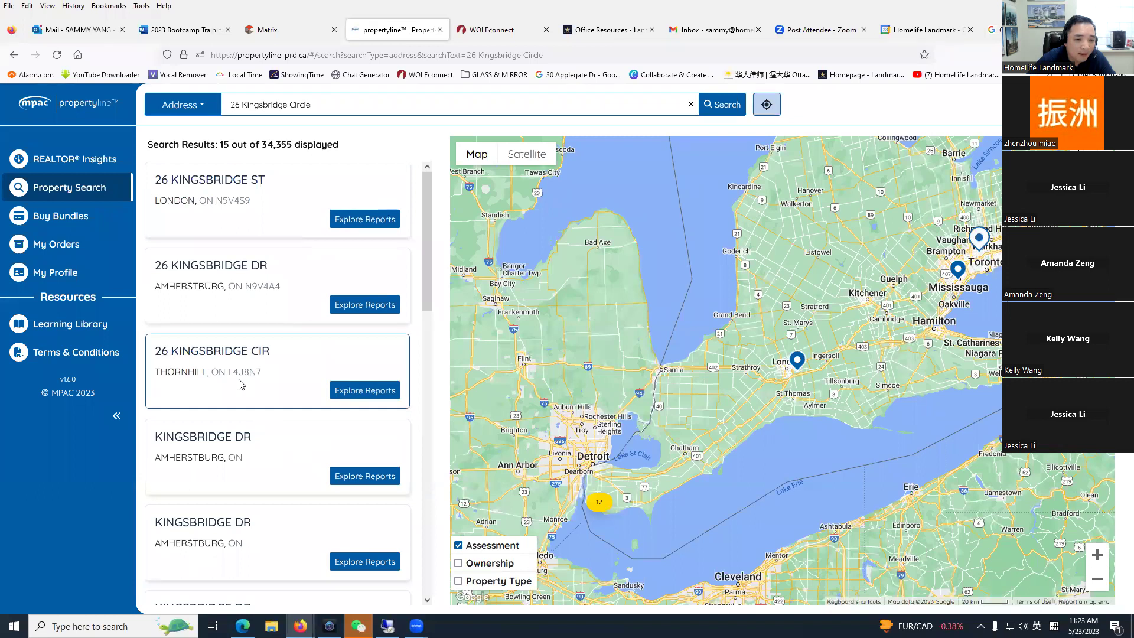
{"action": "left_click", "coordinate": [284, 30]}
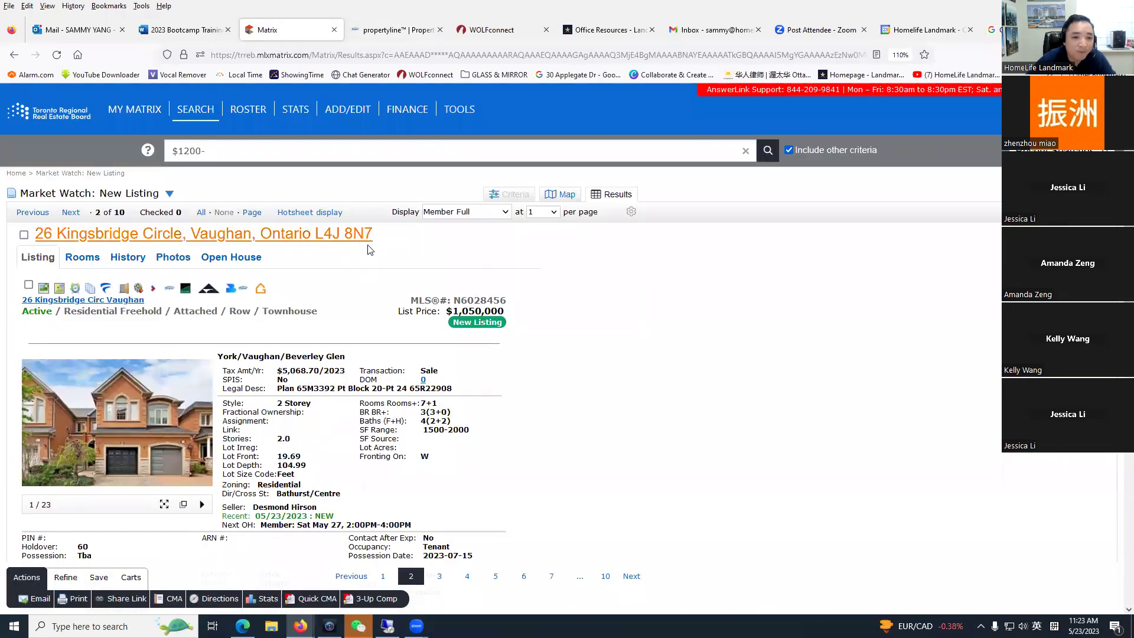
{"action": "left_click", "coordinate": [399, 31]}
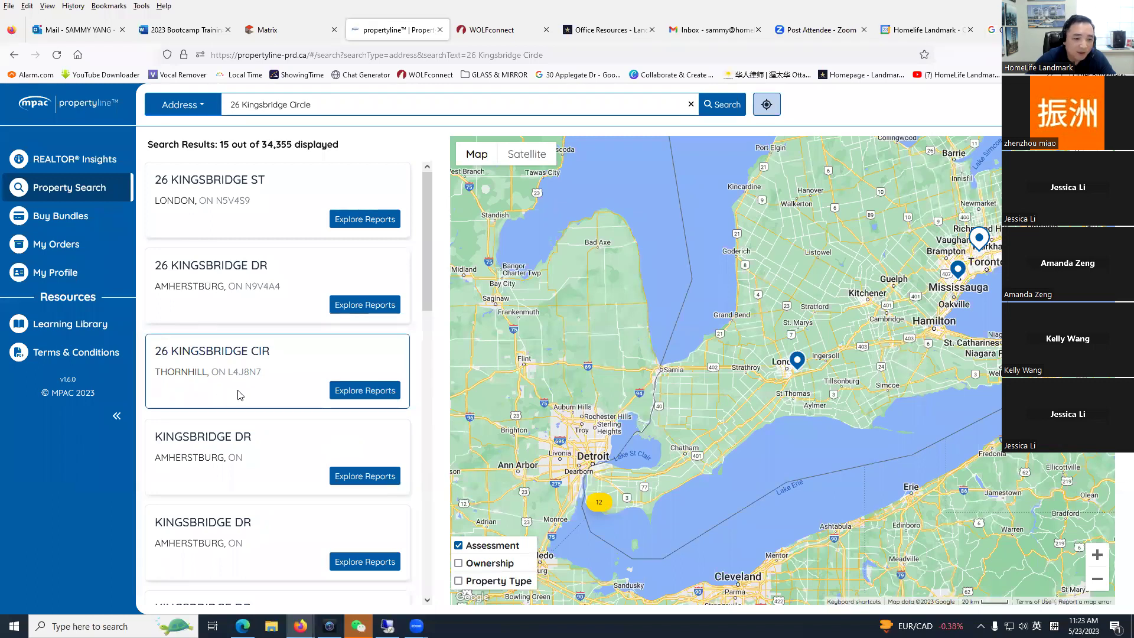
{"action": "left_click_drag", "start_coordinate": [233, 373], "coordinate": [254, 371]}
{"action": "left_click", "coordinate": [280, 382]}
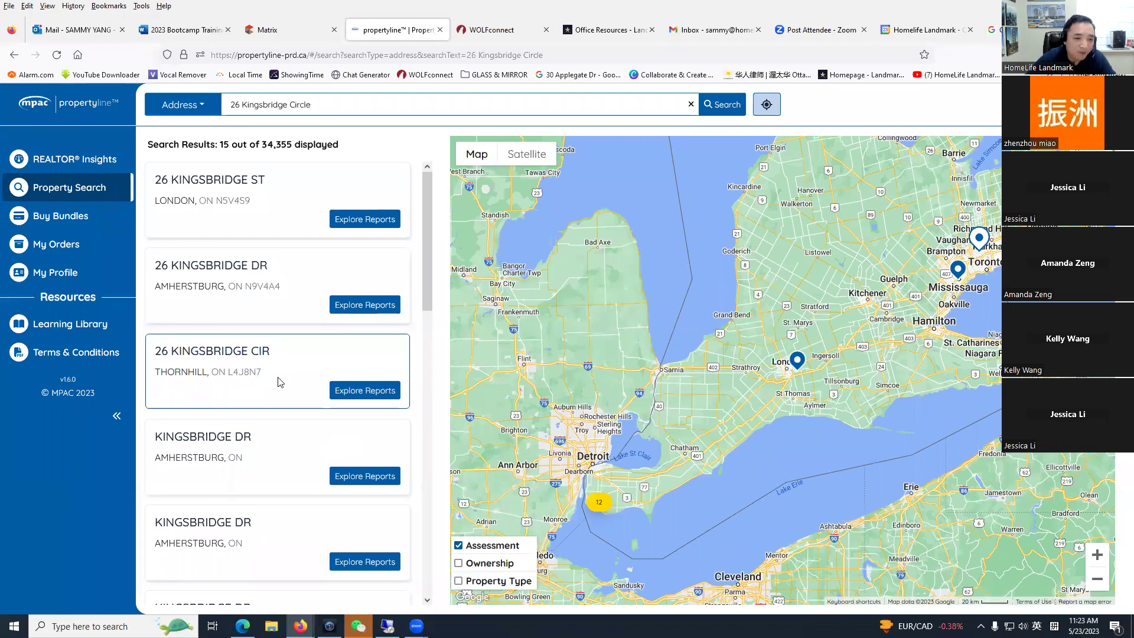
{"action": "left_click_drag", "start_coordinate": [234, 374], "coordinate": [244, 372]}
{"action": "left_click", "coordinate": [243, 373]}
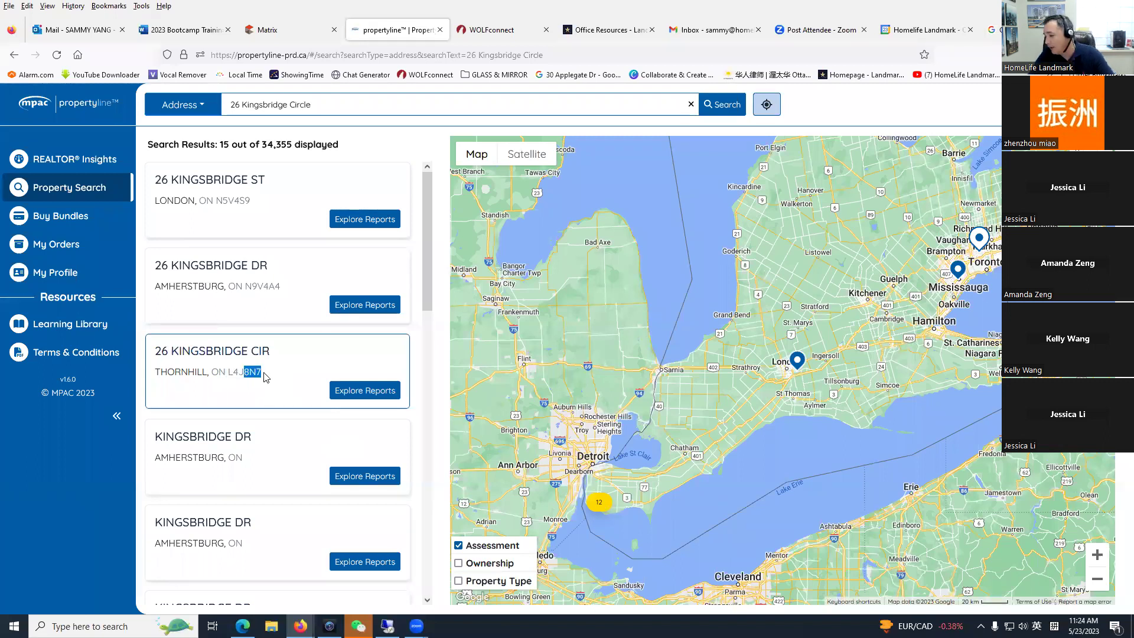
{"action": "left_click", "coordinate": [285, 368]}
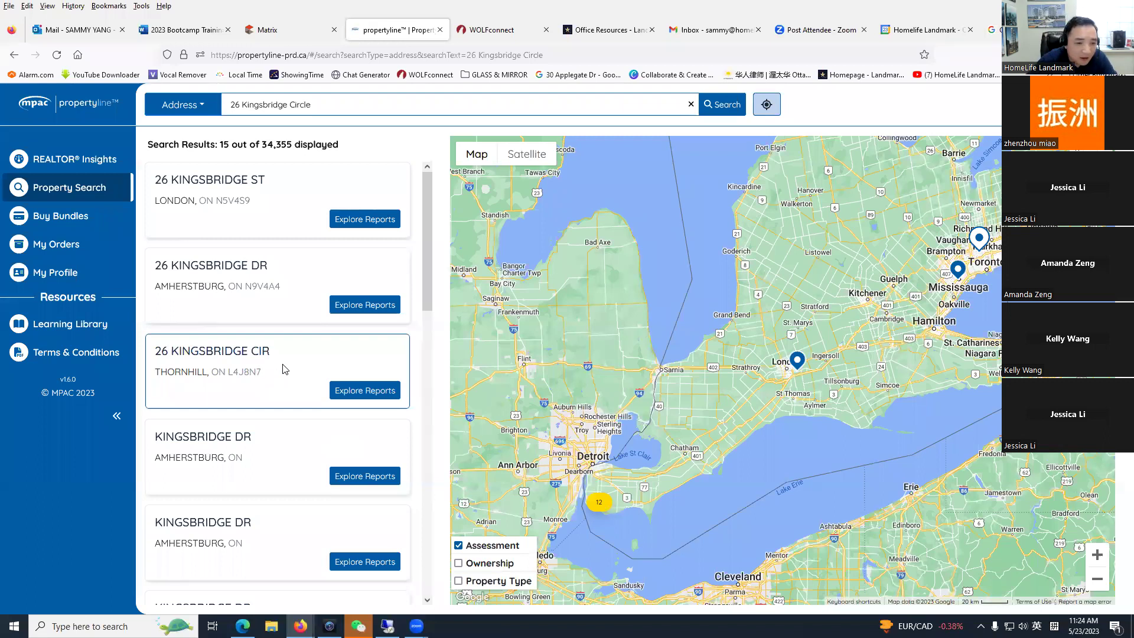
{"action": "left_click", "coordinate": [364, 392]}
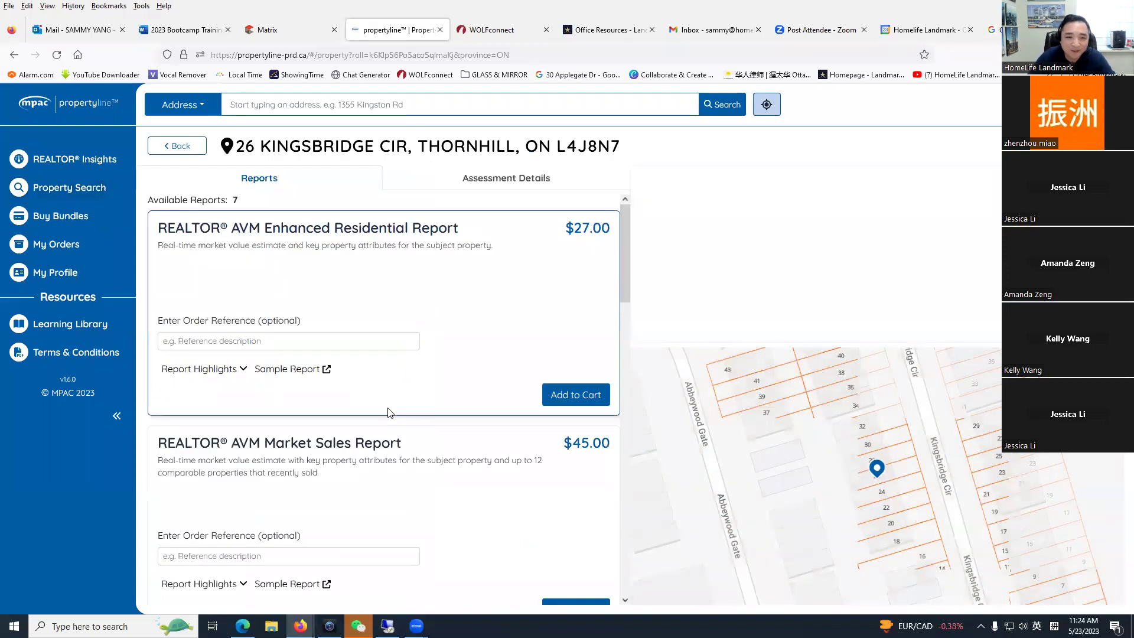
{"action": "scroll", "coordinate": [412, 449], "scroll_direction": "down", "scroll_amount": 10}
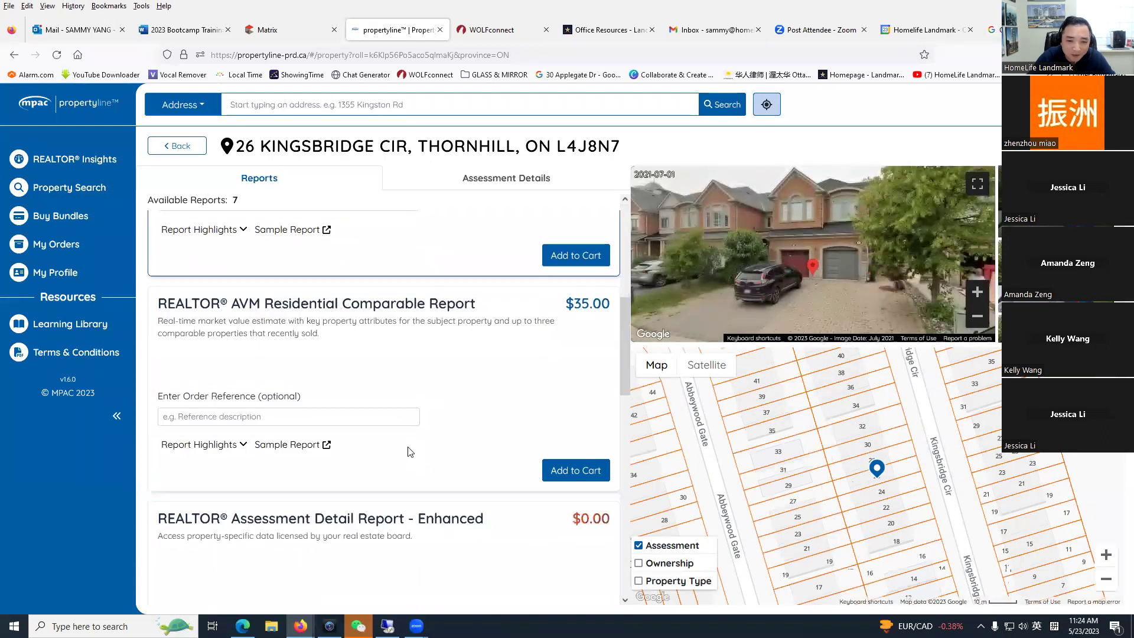
{"action": "left_click", "coordinate": [570, 478]}
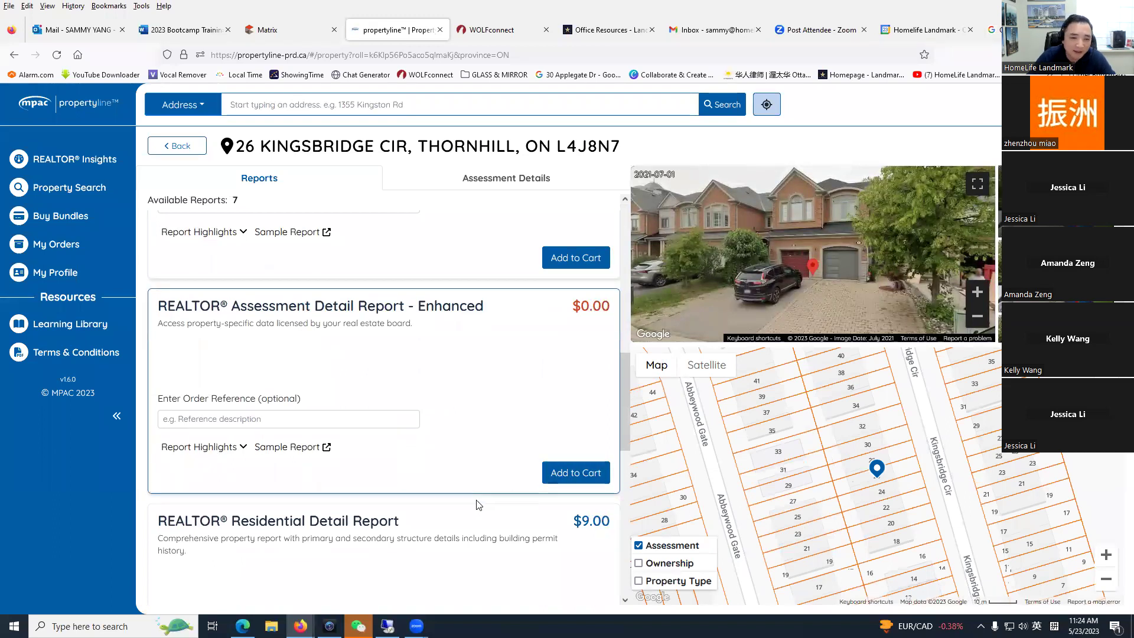
{"action": "scroll", "coordinate": [434, 507], "scroll_direction": "up", "scroll_amount": 10}
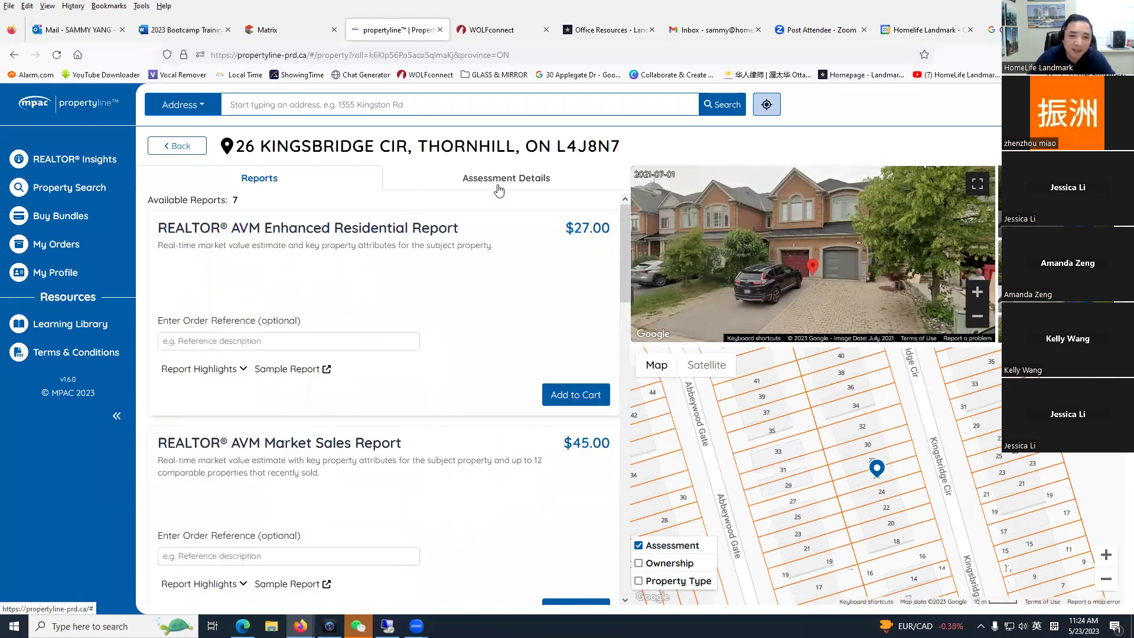
{"action": "left_click", "coordinate": [540, 178]}
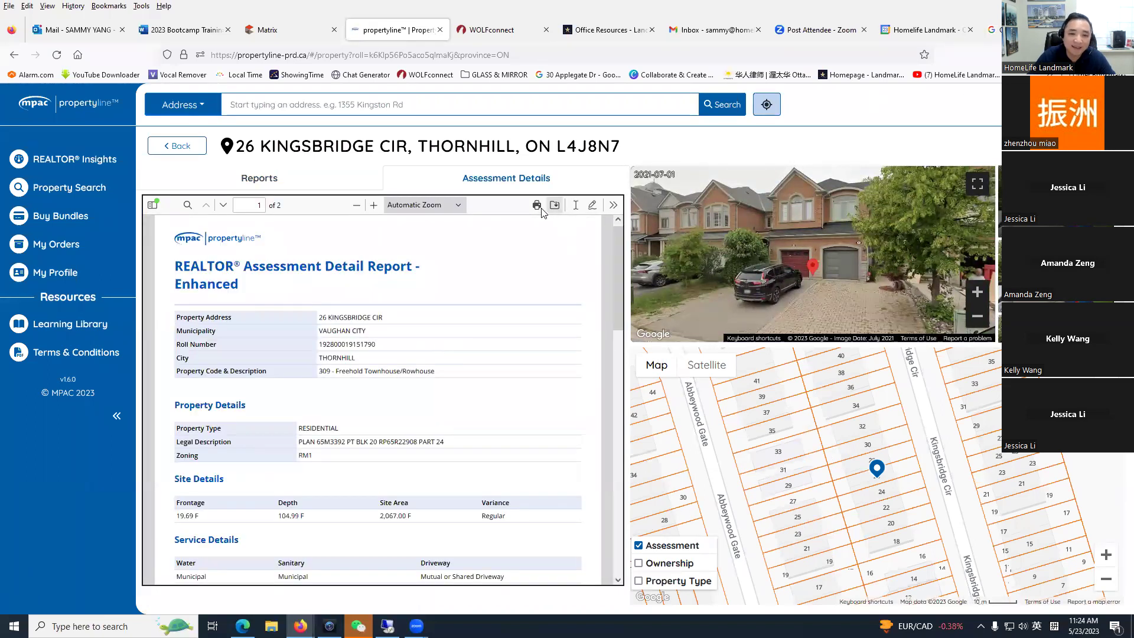
{"action": "scroll", "coordinate": [372, 334], "scroll_direction": "down", "scroll_amount": 12}
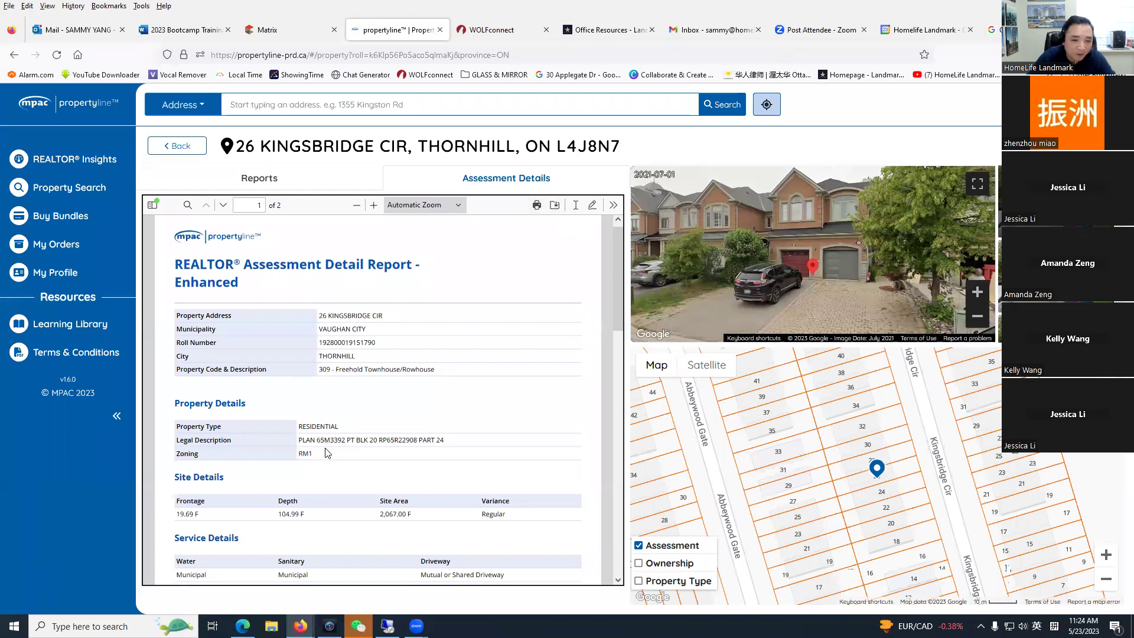
{"action": "scroll", "coordinate": [344, 486], "scroll_direction": "up", "scroll_amount": 12}
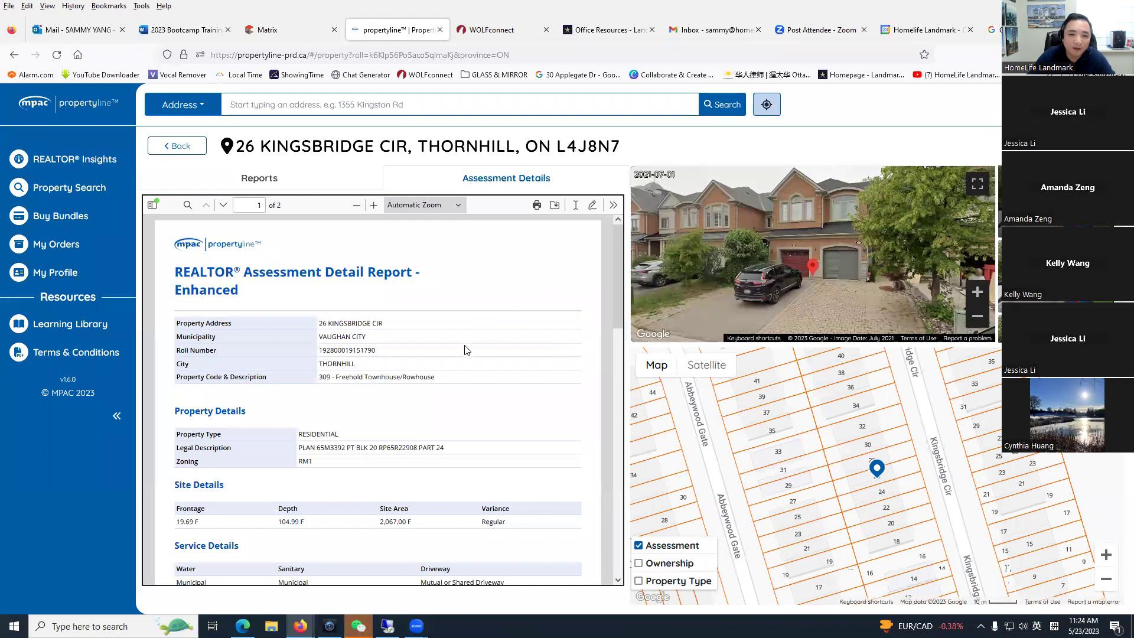
{"action": "left_click", "coordinate": [260, 179]}
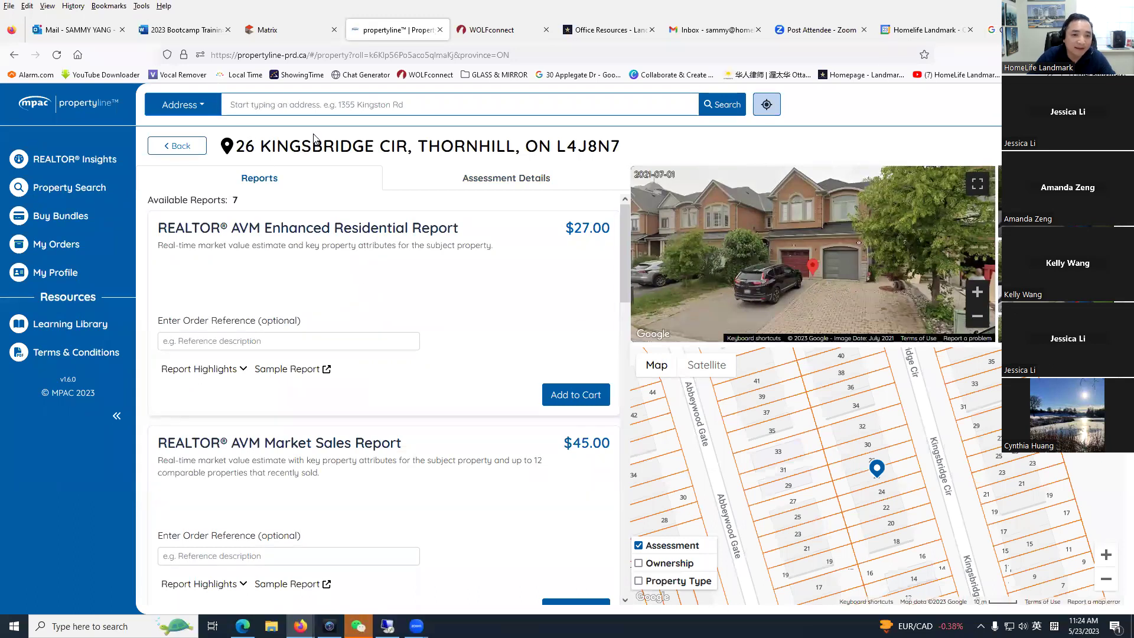
{"action": "left_click_drag", "start_coordinate": [623, 262], "coordinate": [639, 420]}
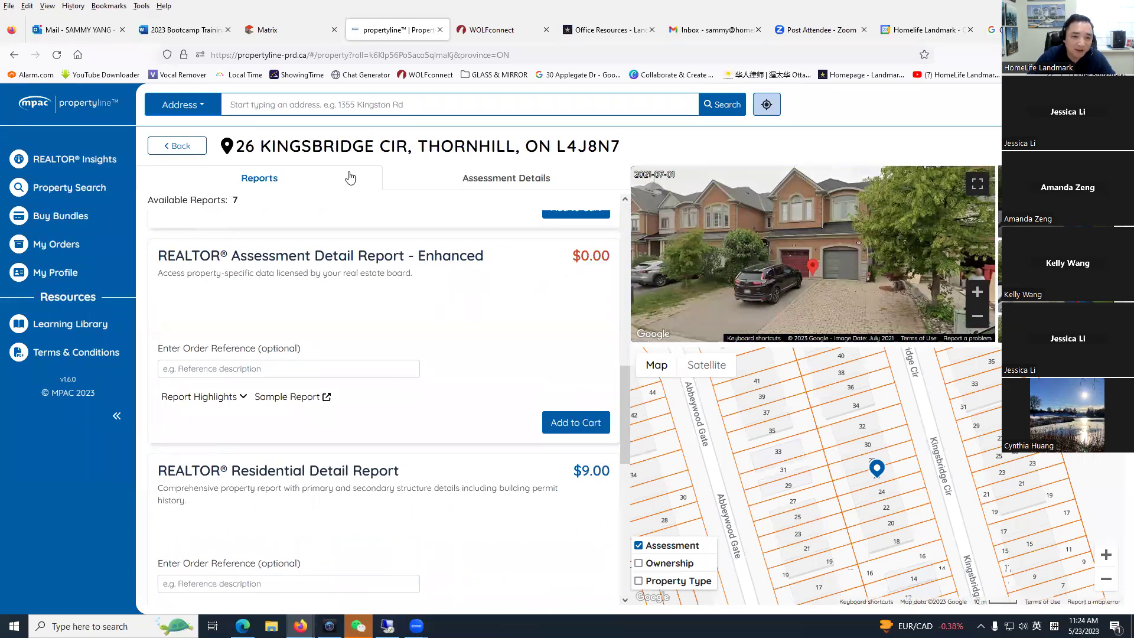
{"action": "scroll", "coordinate": [473, 178], "scroll_direction": "up", "scroll_amount": 3}
{"action": "left_click", "coordinate": [493, 178]}
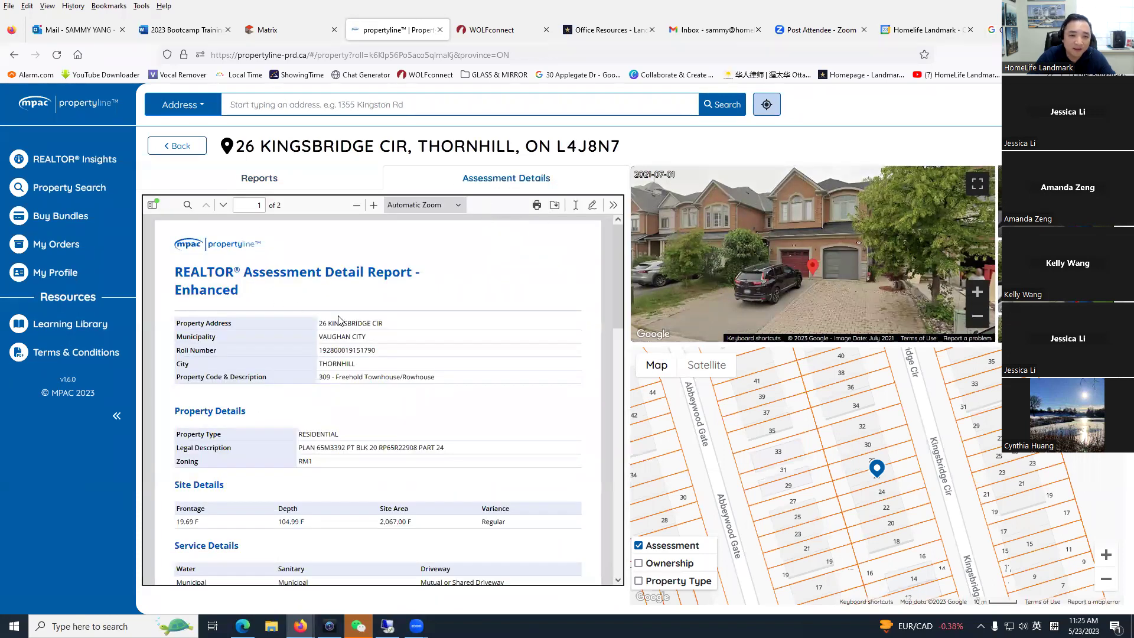
{"action": "scroll", "coordinate": [385, 354], "scroll_direction": "down", "scroll_amount": 20}
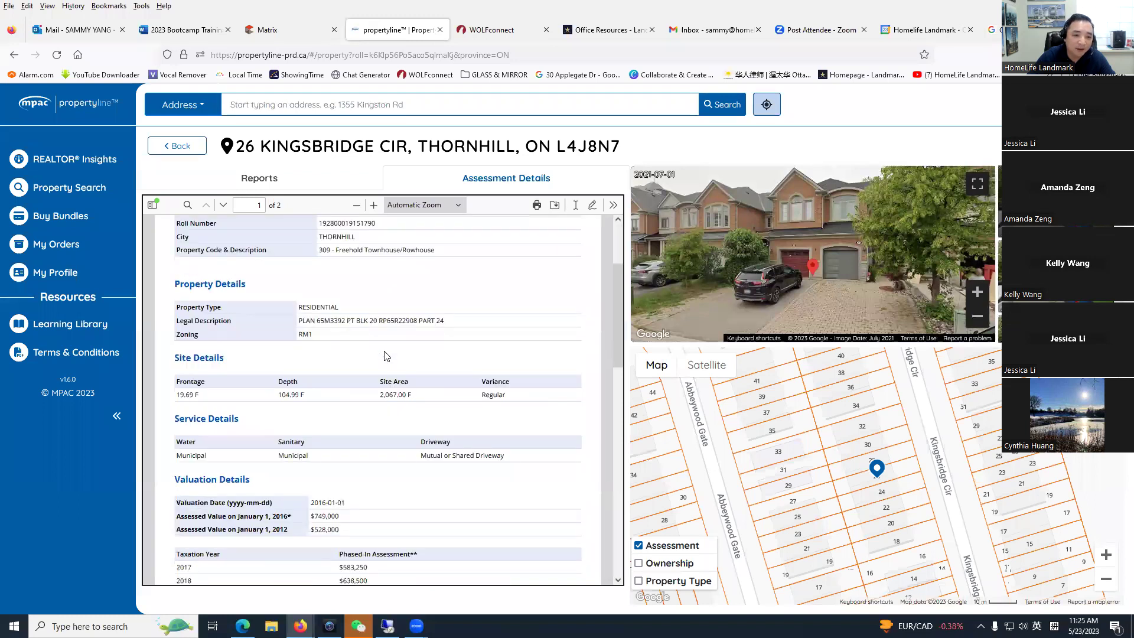
{"action": "scroll", "coordinate": [373, 345], "scroll_direction": "up", "scroll_amount": 6}
{"action": "scroll", "coordinate": [373, 346], "scroll_direction": "up", "scroll_amount": 3}
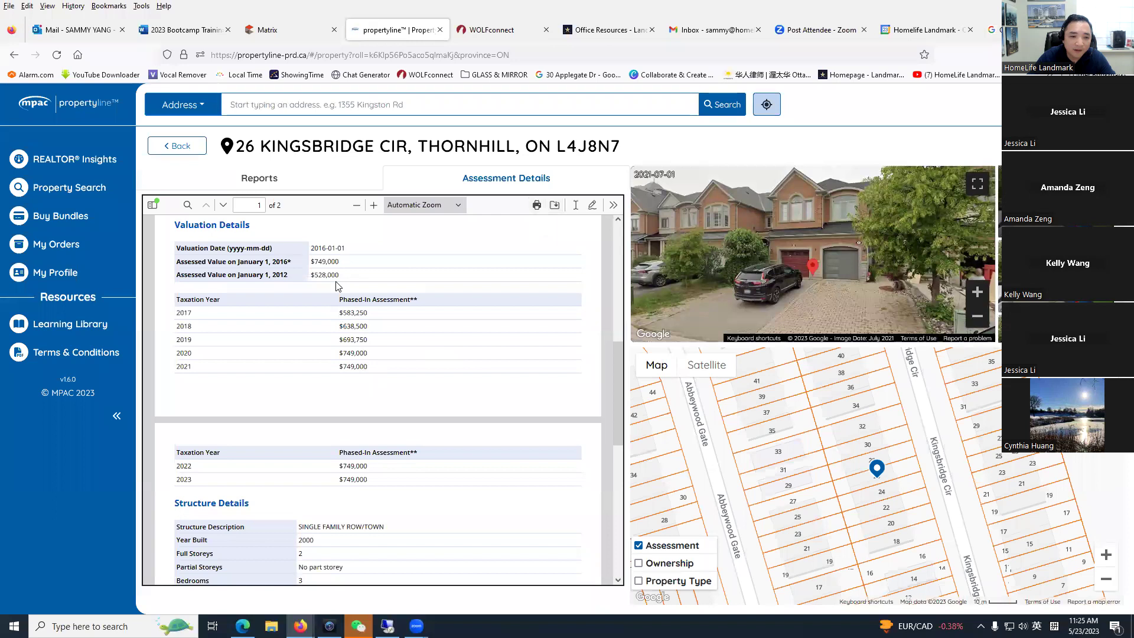
{"action": "scroll", "coordinate": [345, 537], "scroll_direction": "down", "scroll_amount": 3}
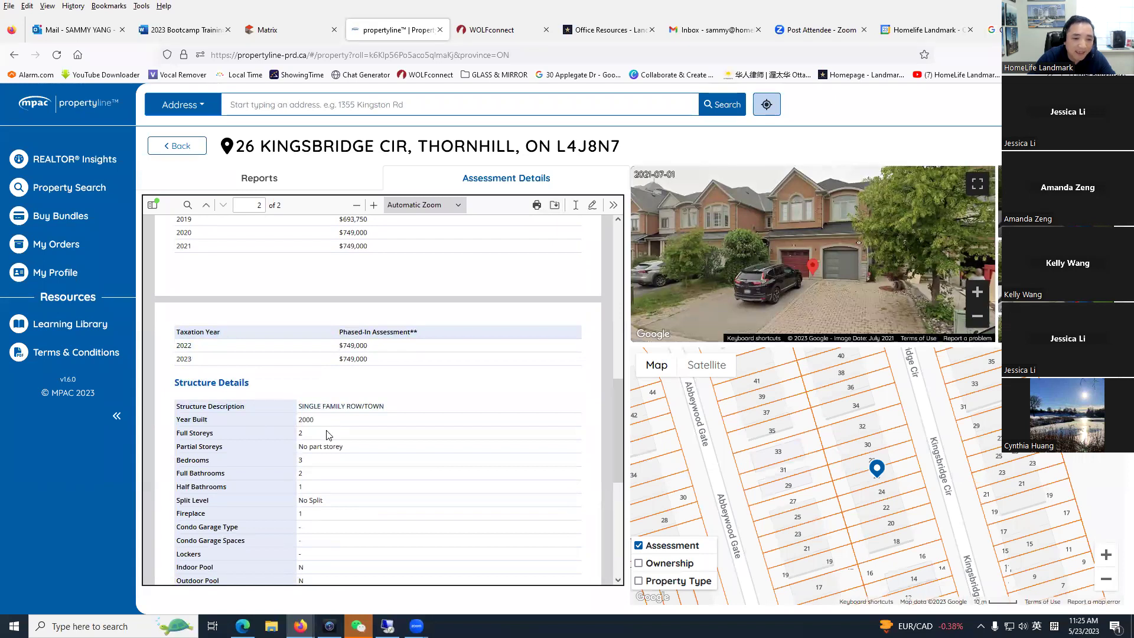
{"action": "scroll", "coordinate": [322, 473], "scroll_direction": "down", "scroll_amount": 2}
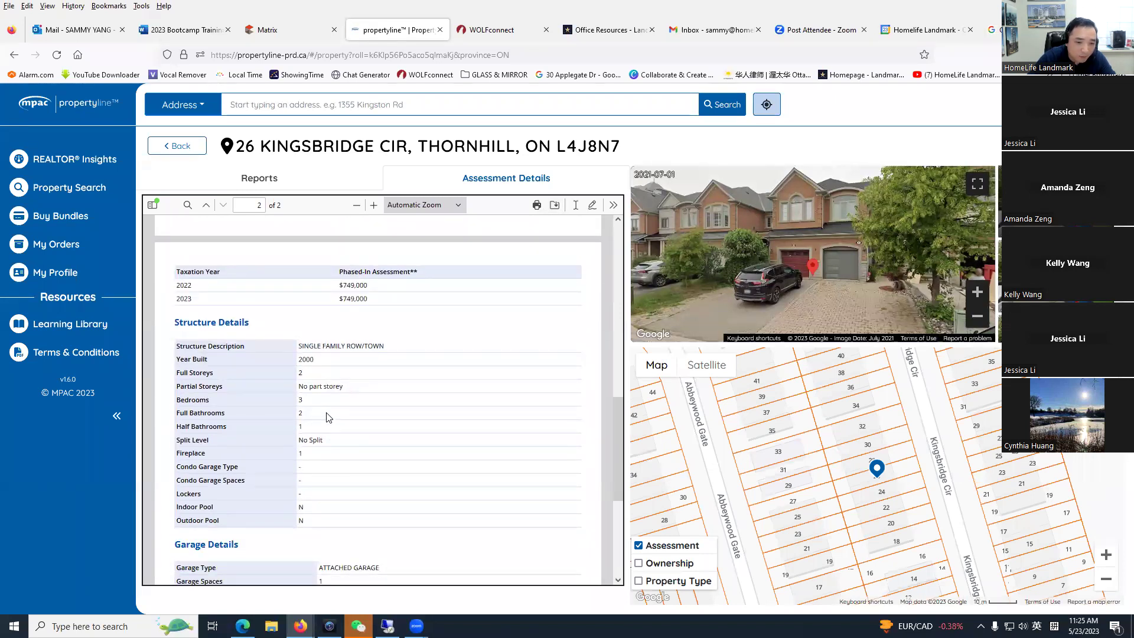
{"action": "scroll", "coordinate": [360, 502], "scroll_direction": "up", "scroll_amount": 10}
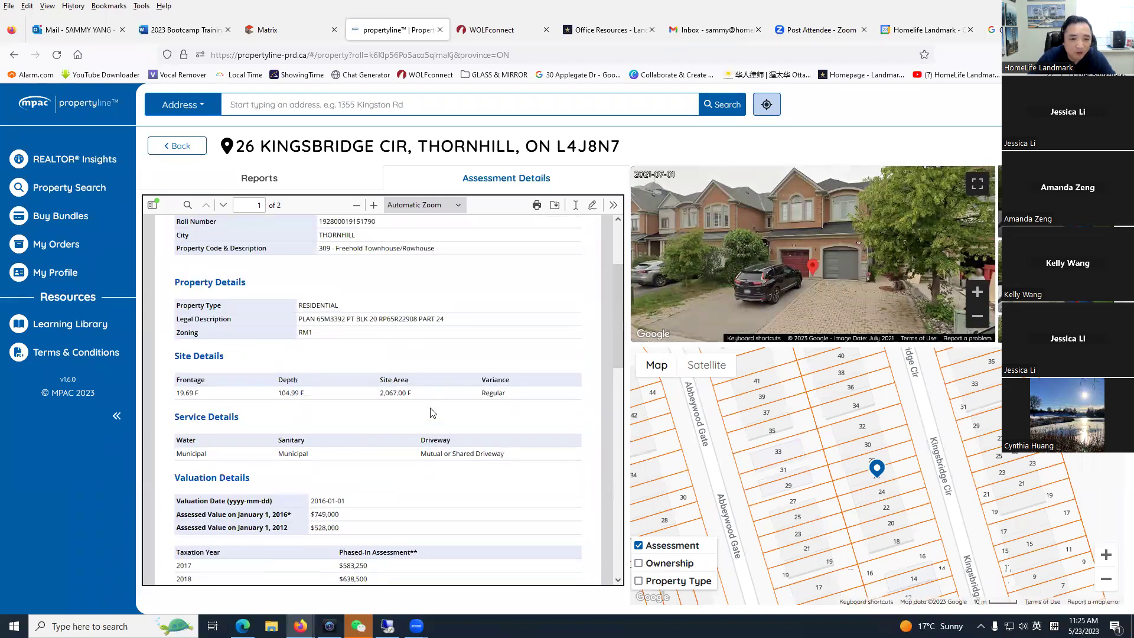
{"action": "scroll", "coordinate": [414, 403], "scroll_direction": "up", "scroll_amount": 1}
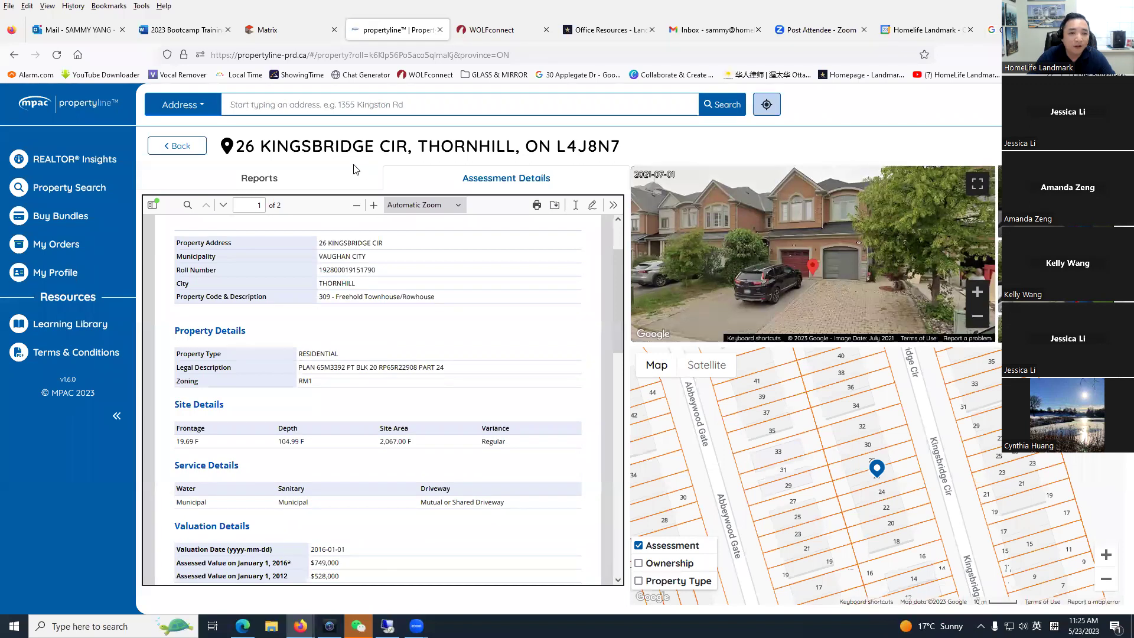
{"action": "left_click", "coordinate": [260, 178]}
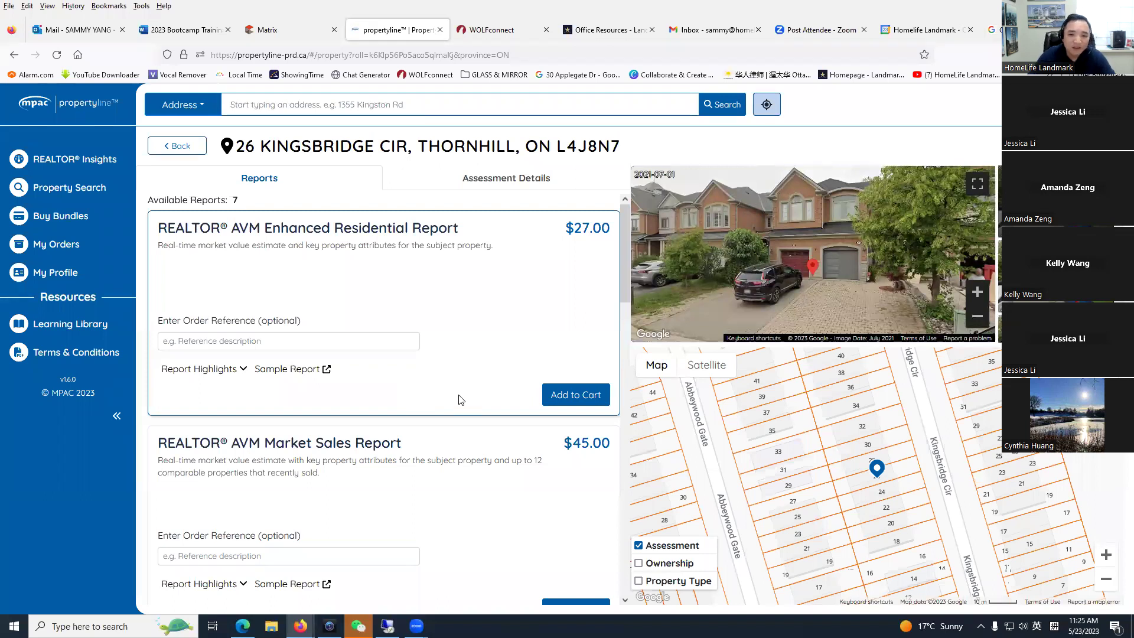
{"action": "scroll", "coordinate": [461, 399], "scroll_direction": "down", "scroll_amount": 5}
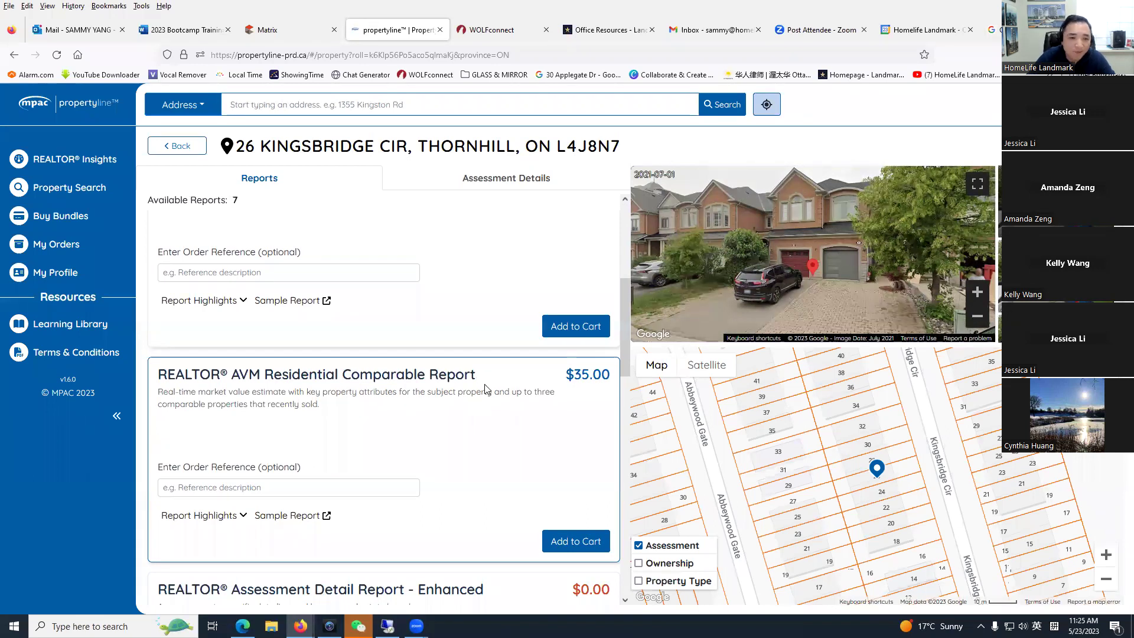
{"action": "scroll", "coordinate": [484, 389], "scroll_direction": "up", "scroll_amount": 5}
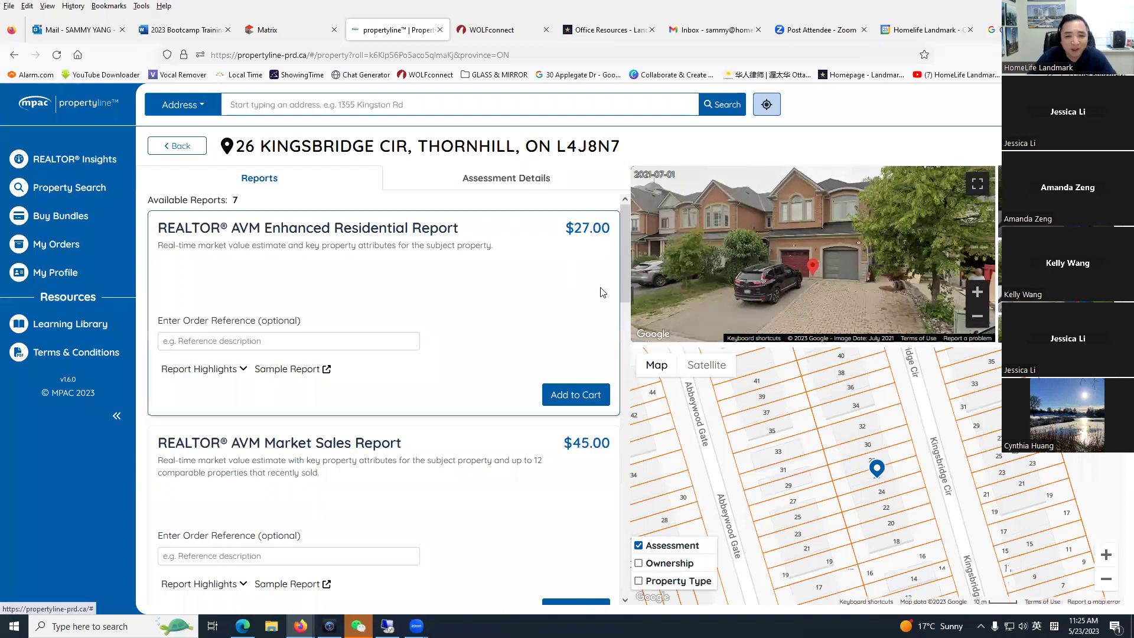
{"action": "left_click_drag", "start_coordinate": [624, 285], "coordinate": [611, 480]}
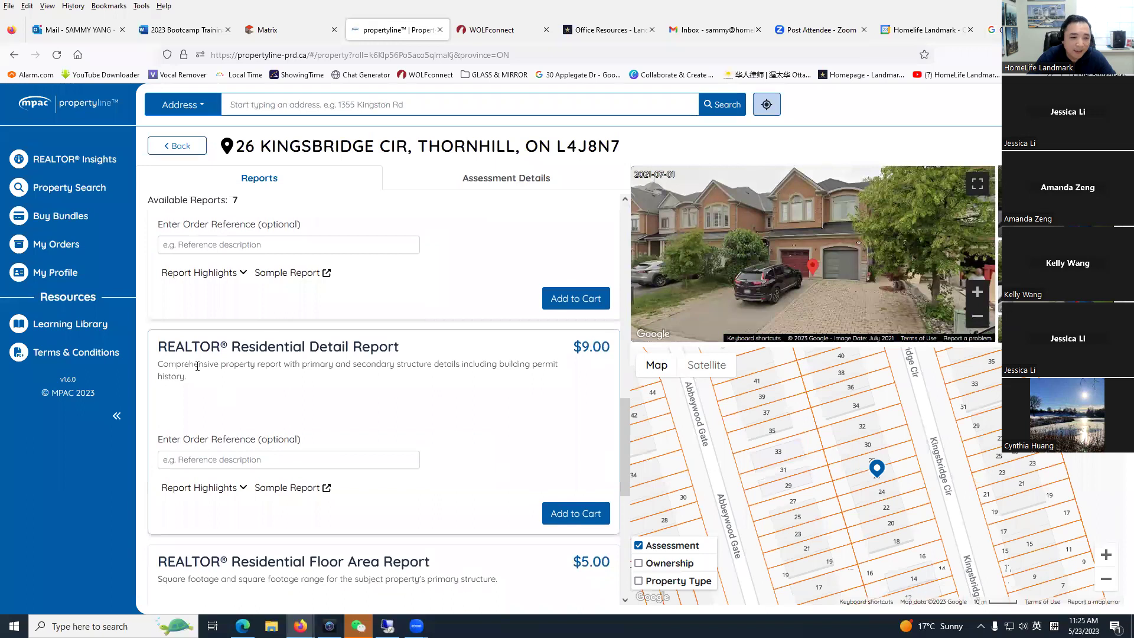
{"action": "left_click_drag", "start_coordinate": [582, 347], "coordinate": [612, 349]}
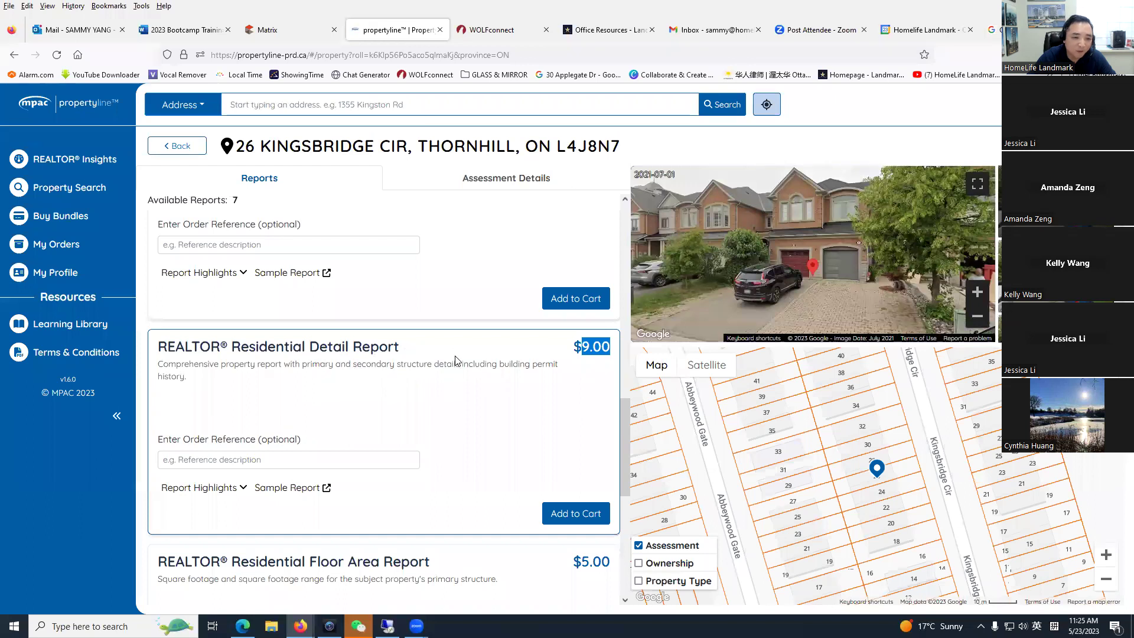
{"action": "scroll", "coordinate": [449, 376], "scroll_direction": "down", "scroll_amount": 2}
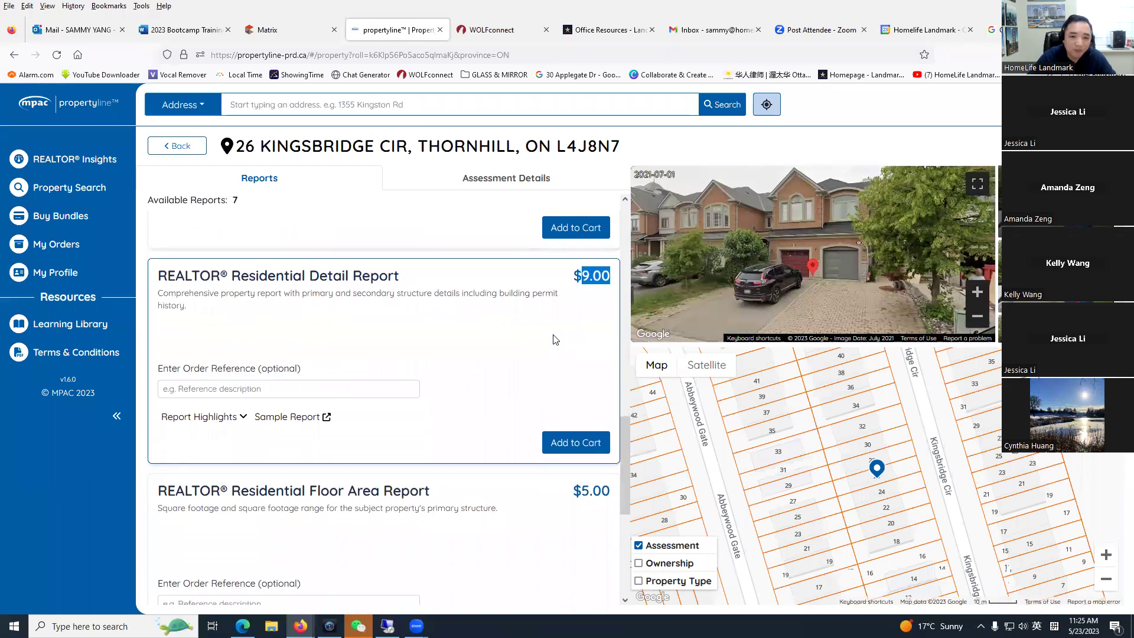
{"action": "left_click", "coordinate": [291, 418]}
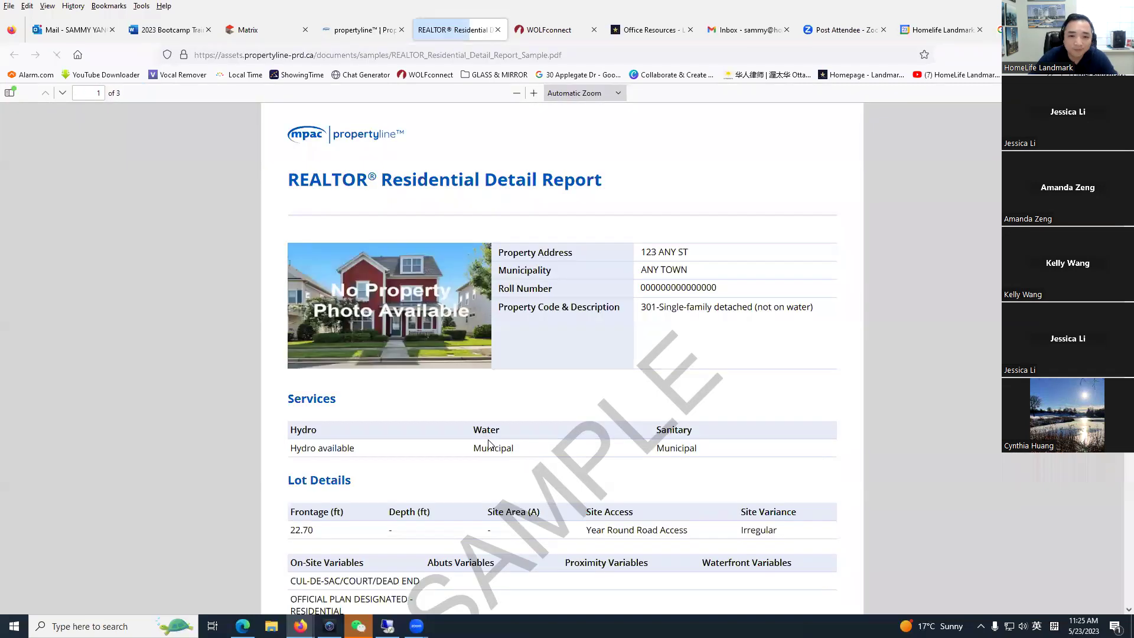
Step: Scroll the sample Residential Detail Report and highlight its floor area labels, including Third Floor Area
{"action": "scroll", "coordinate": [488, 437], "scroll_direction": "down", "scroll_amount": 4}
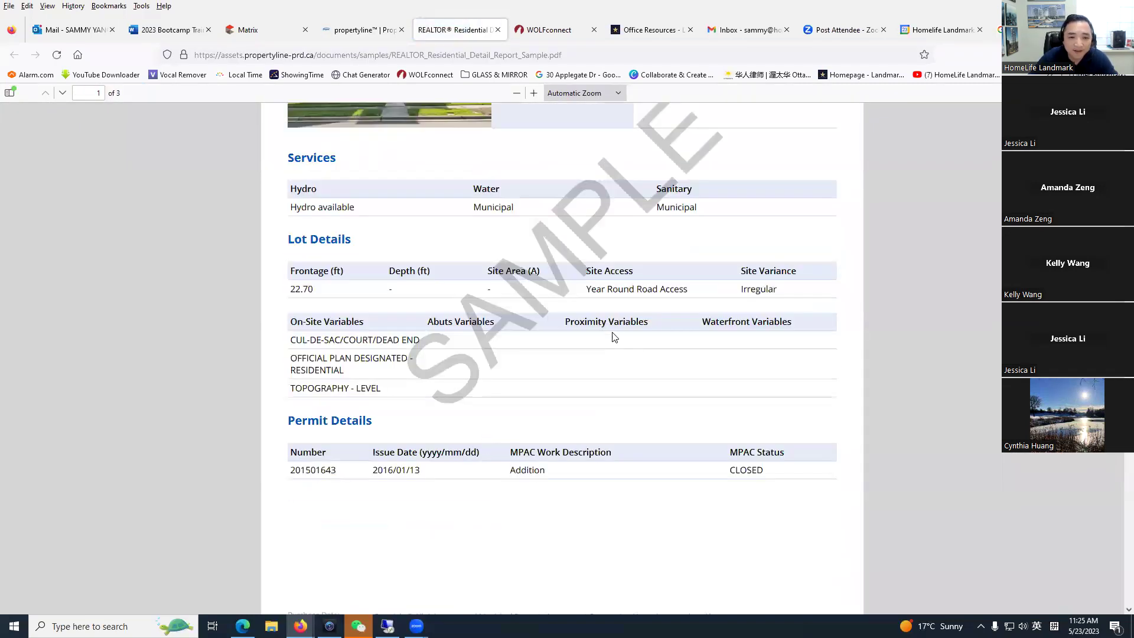
{"action": "scroll", "coordinate": [509, 397], "scroll_direction": "down", "scroll_amount": 2}
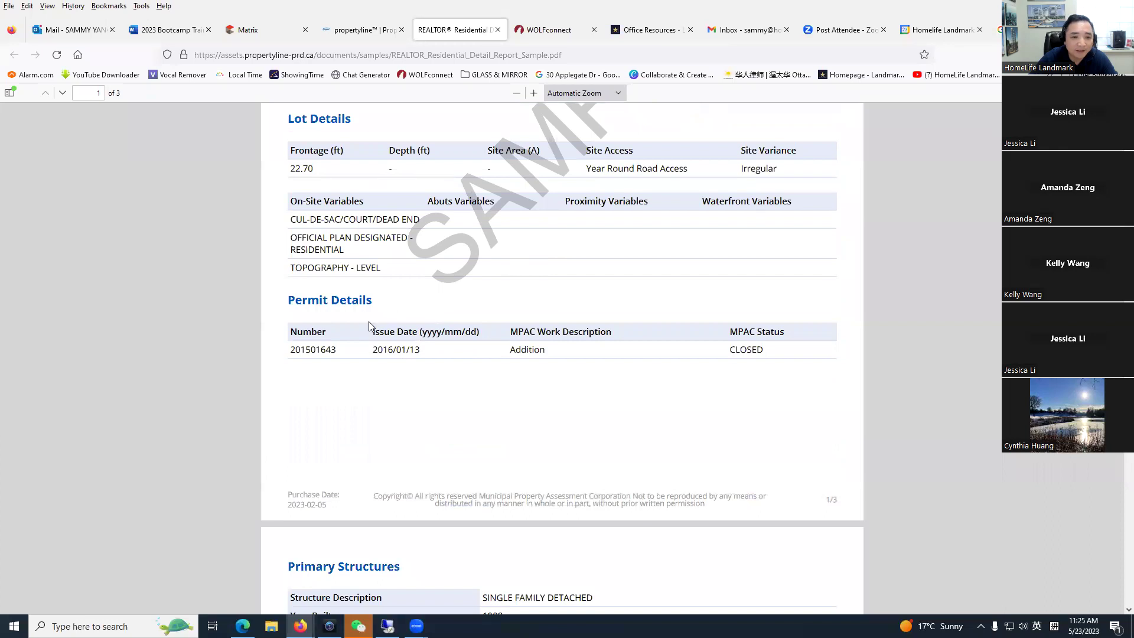
{"action": "scroll", "coordinate": [372, 366], "scroll_direction": "down", "scroll_amount": 7}
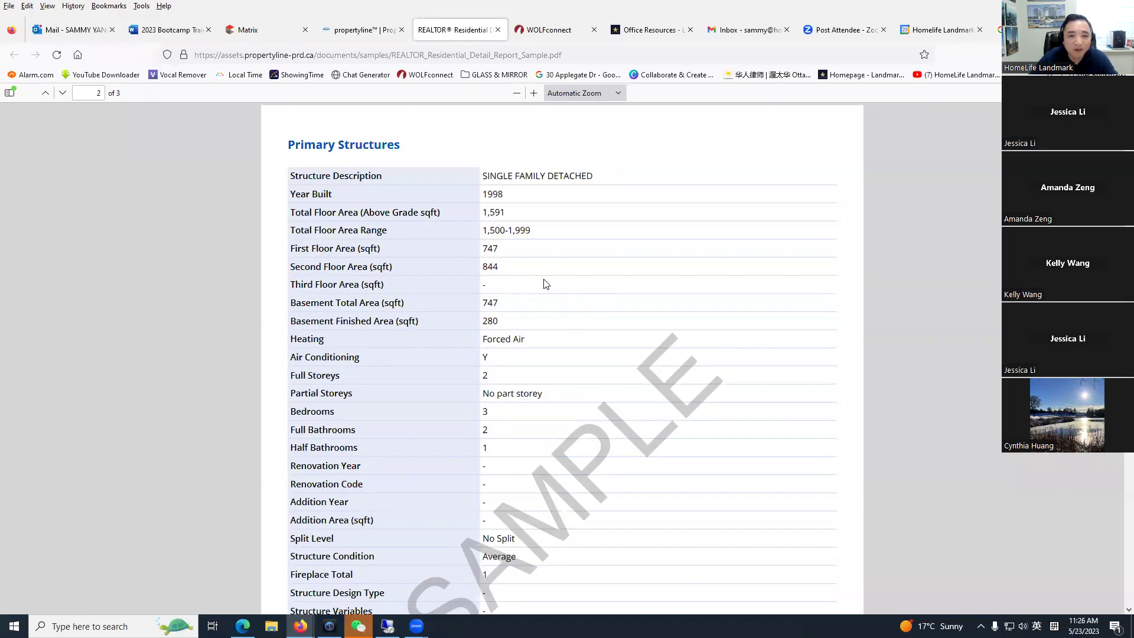
{"action": "left_click", "coordinate": [361, 256]}
{"action": "left_click_drag", "start_coordinate": [339, 285], "coordinate": [416, 298]}
{"action": "left_click", "coordinate": [456, 364]}
{"action": "scroll", "coordinate": [458, 358], "scroll_direction": "down", "scroll_amount": 13}
{"action": "scroll", "coordinate": [455, 355], "scroll_direction": "down", "scroll_amount": 1}
{"action": "scroll", "coordinate": [446, 356], "scroll_direction": "up", "scroll_amount": 4}
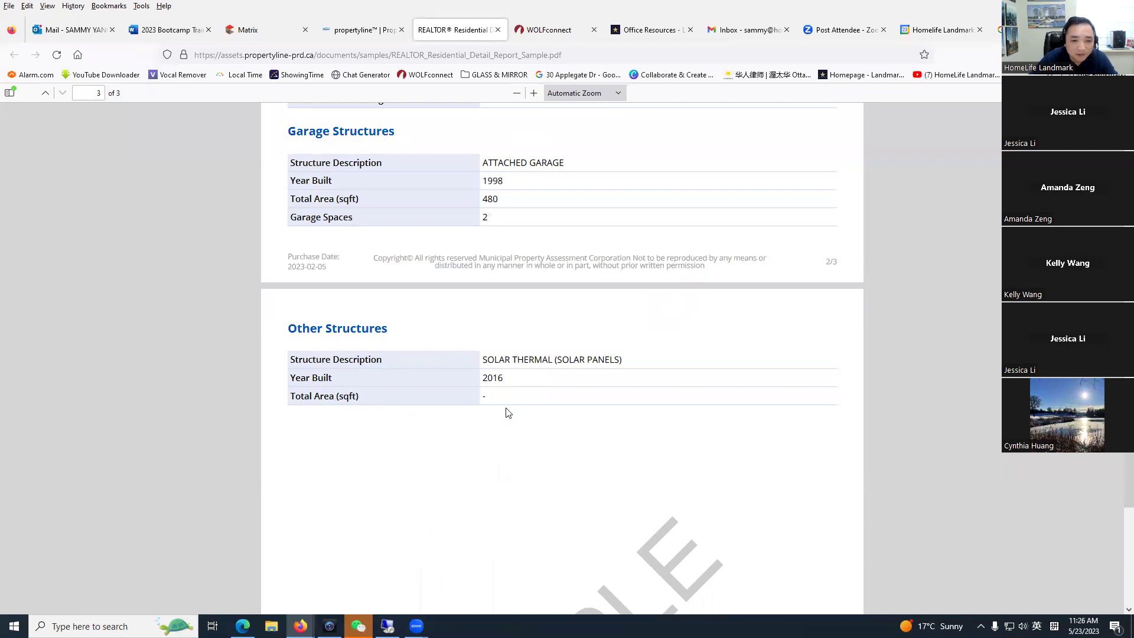
Step: Scroll further through the sample and highlight the SOLAR THERMAL (SOLAR PANELS) entry
{"action": "scroll", "coordinate": [473, 413], "scroll_direction": "down", "scroll_amount": 7}
{"action": "scroll", "coordinate": [446, 412], "scroll_direction": "up", "scroll_amount": 9}
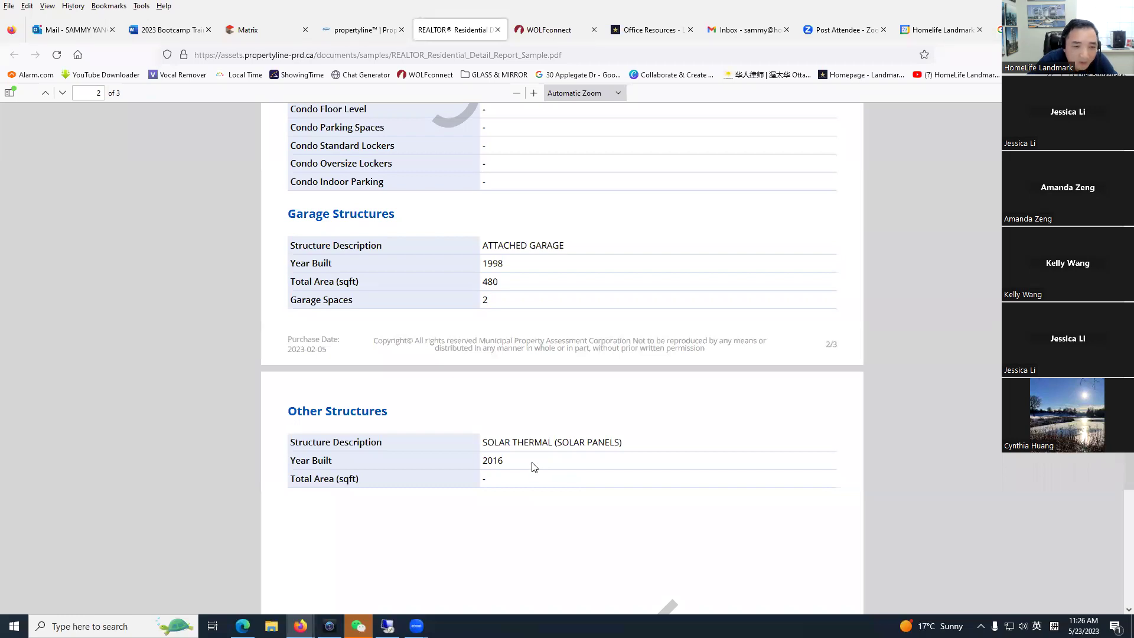
{"action": "scroll", "coordinate": [535, 470], "scroll_direction": "up", "scroll_amount": 10}
{"action": "scroll", "coordinate": [522, 464], "scroll_direction": "down", "scroll_amount": 5}
{"action": "scroll", "coordinate": [520, 464], "scroll_direction": "down", "scroll_amount": 8}
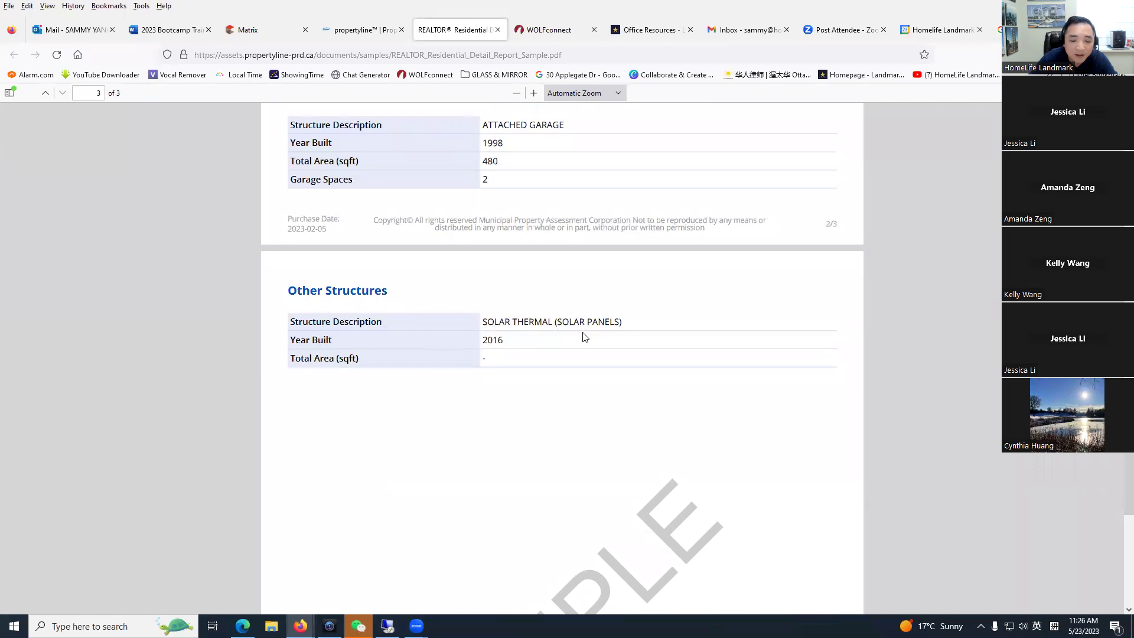
{"action": "scroll", "coordinate": [498, 349], "scroll_direction": "up", "scroll_amount": 10}
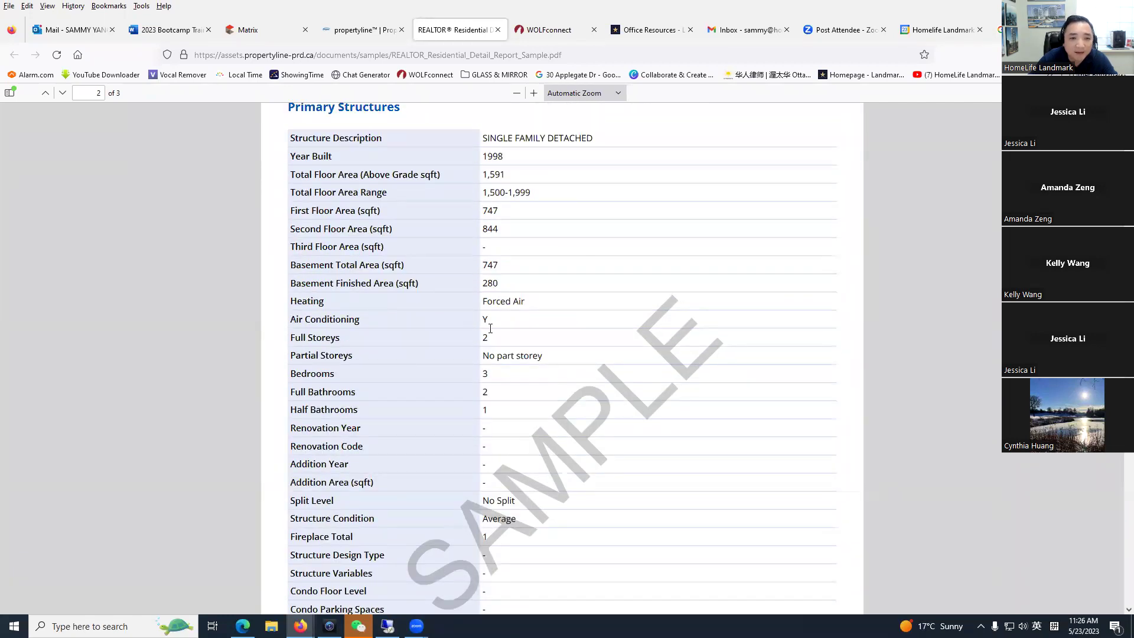
{"action": "scroll", "coordinate": [490, 328], "scroll_direction": "down", "scroll_amount": 8}
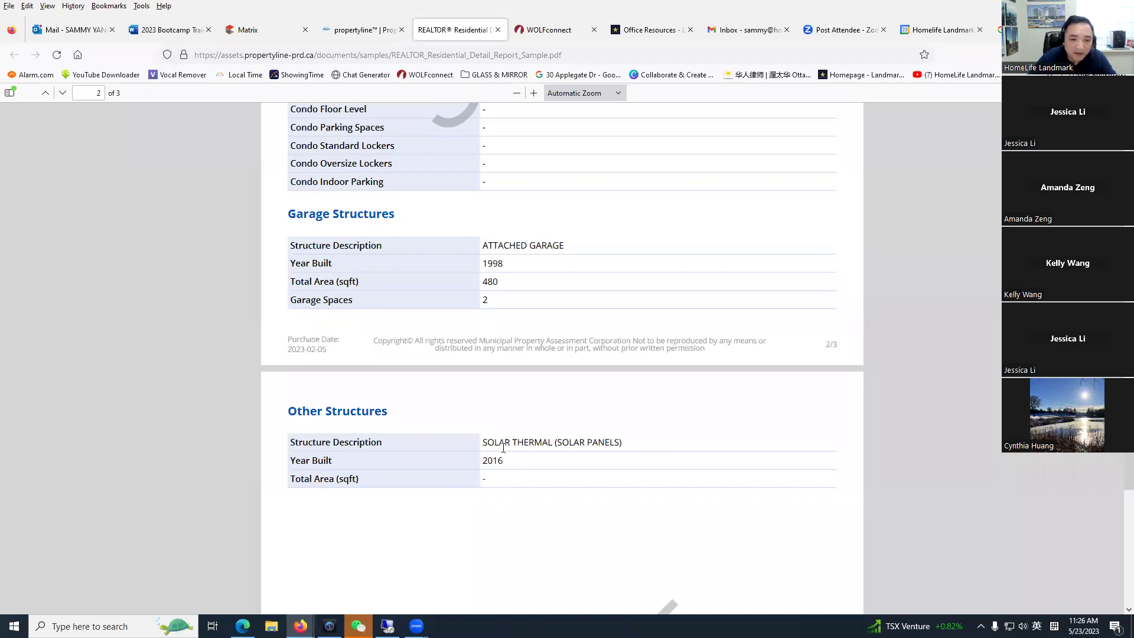
{"action": "left_click_drag", "start_coordinate": [623, 440], "coordinate": [480, 444]}
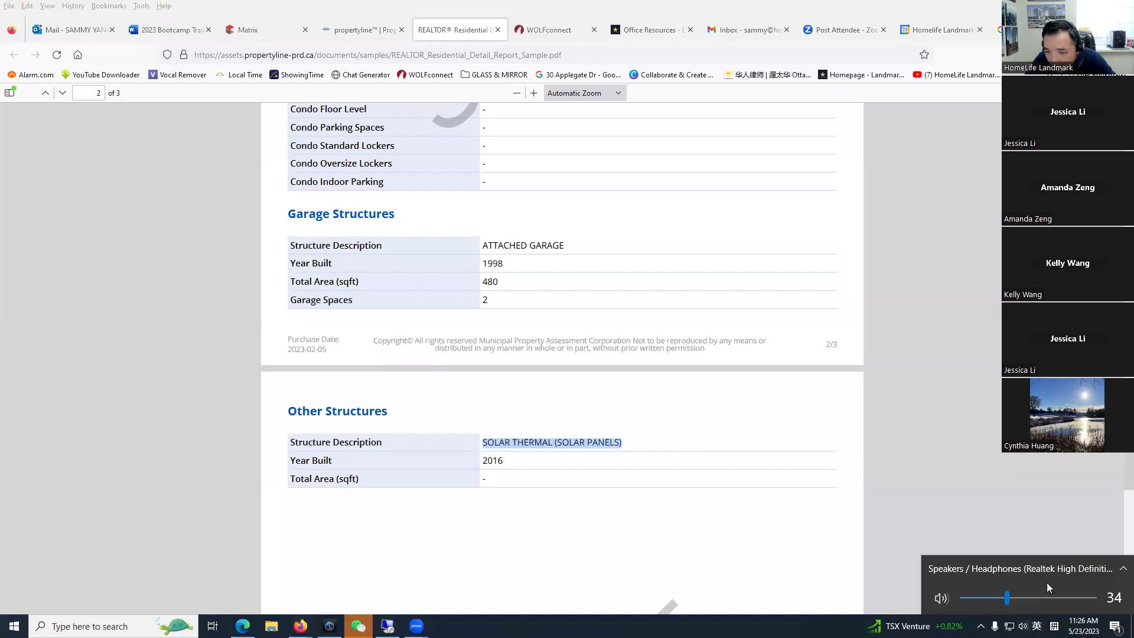
Step: Switch audio playback to the Realtek speakers/headphones and return to the propertyline report page
{"action": "left_click", "coordinate": [1004, 567]}
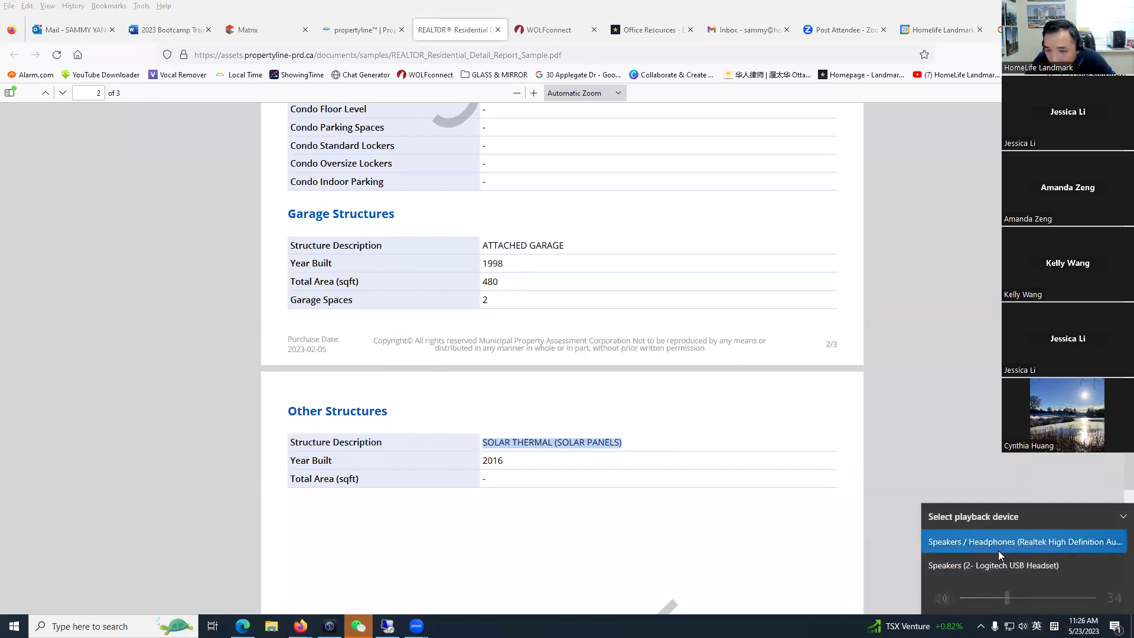
{"action": "left_click", "coordinate": [998, 549]}
{"action": "left_click", "coordinate": [928, 413]}
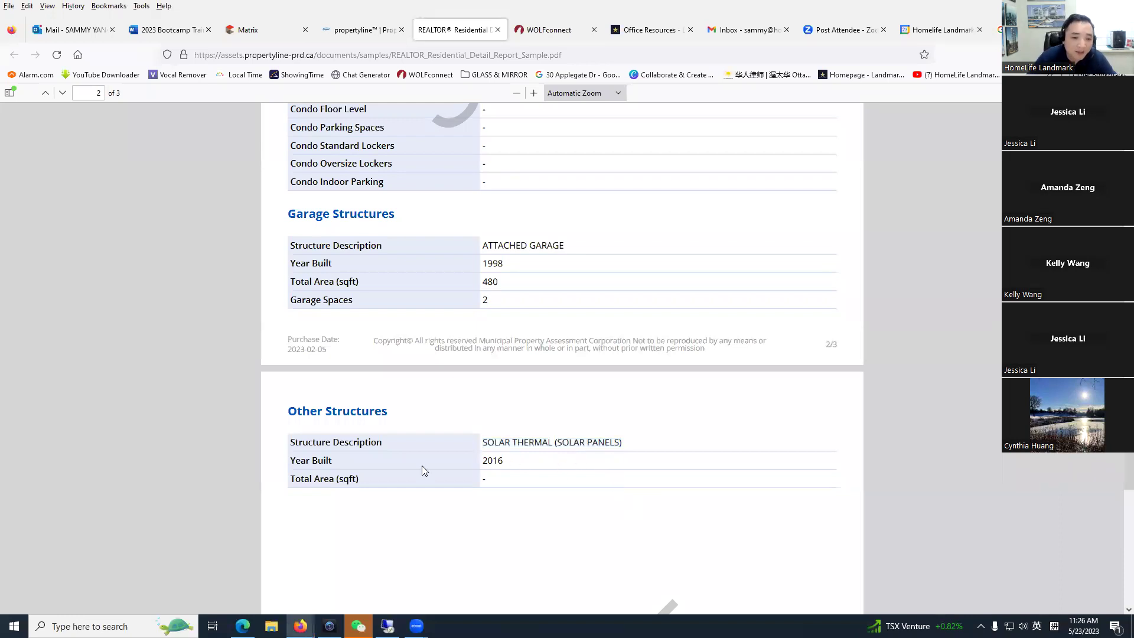
{"action": "scroll", "coordinate": [419, 469], "scroll_direction": "up", "scroll_amount": 20}
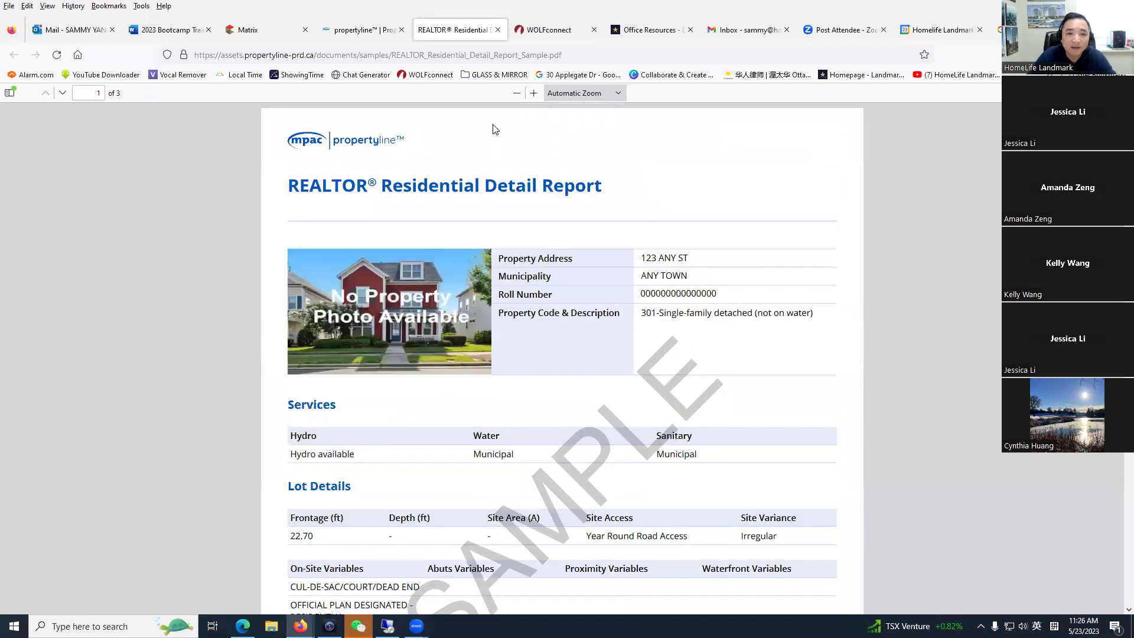
{"action": "left_click", "coordinate": [369, 31]}
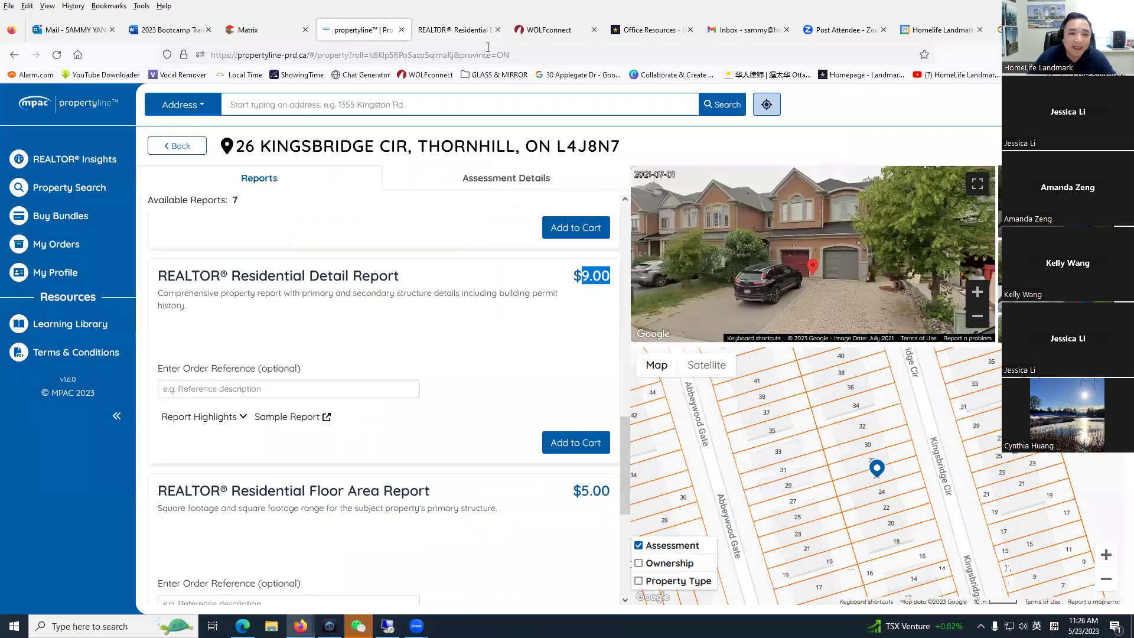
{"action": "left_click", "coordinate": [471, 34]}
{"action": "left_click", "coordinate": [498, 31]}
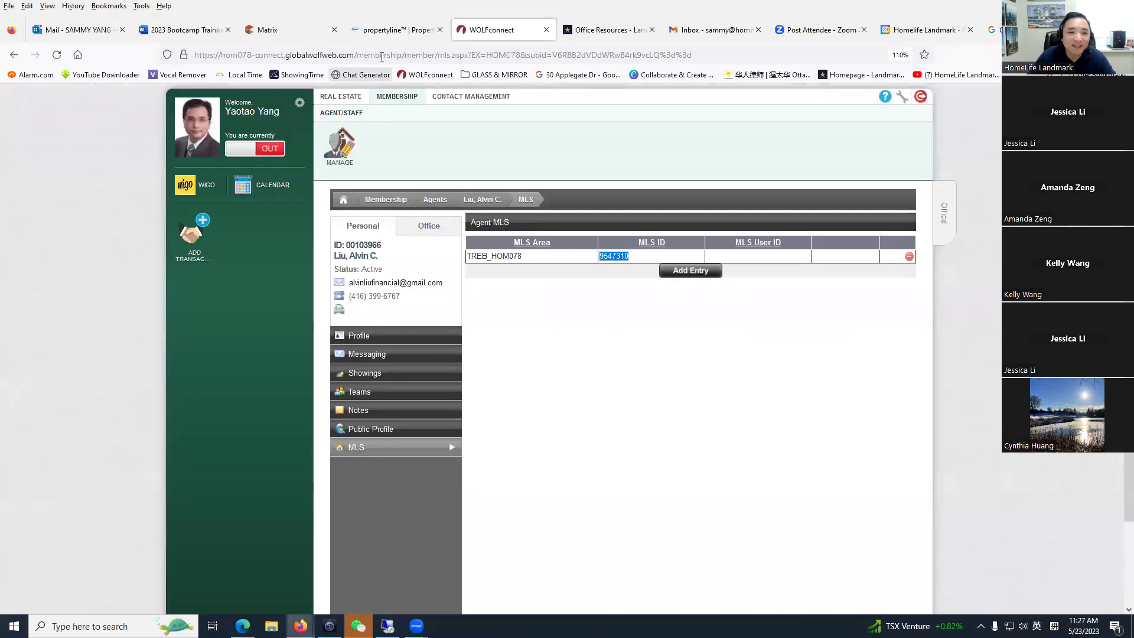
{"action": "left_click", "coordinate": [396, 29]}
{"action": "scroll", "coordinate": [322, 407], "scroll_direction": "up", "scroll_amount": 5}
{"action": "scroll", "coordinate": [323, 406], "scroll_direction": "up", "scroll_amount": 5}
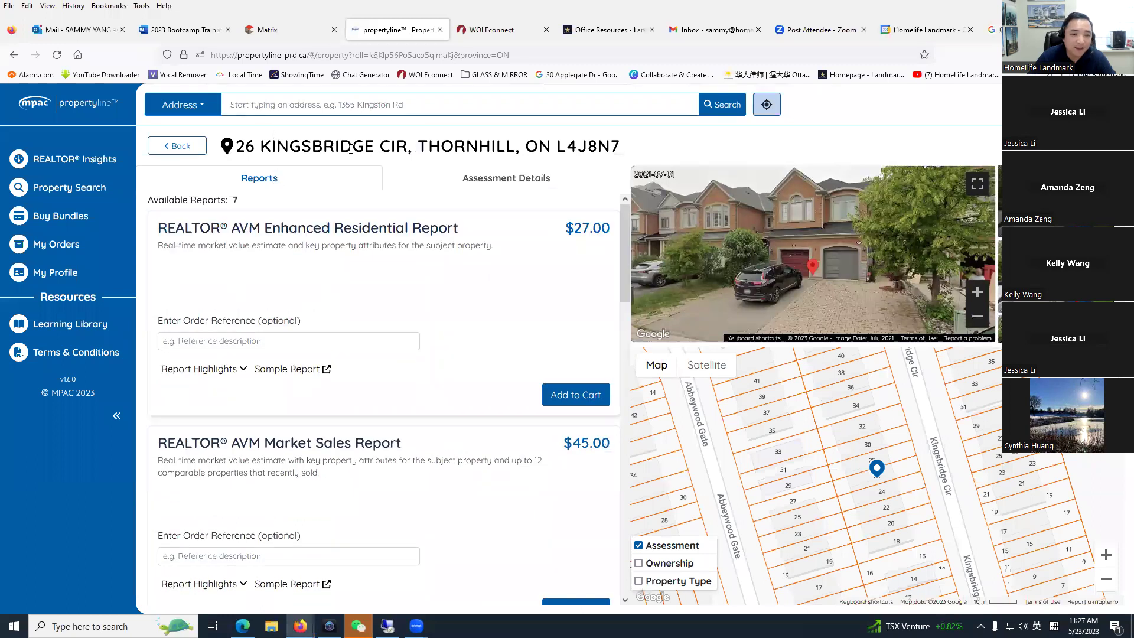
{"action": "left_click", "coordinate": [278, 31]}
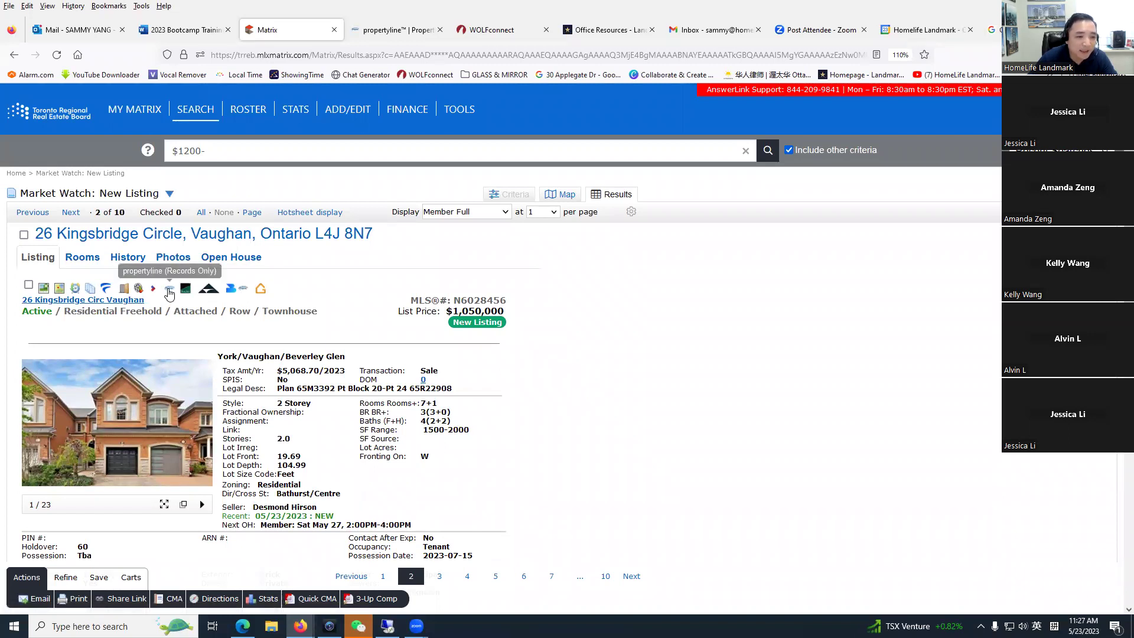
{"action": "left_click", "coordinate": [243, 290]}
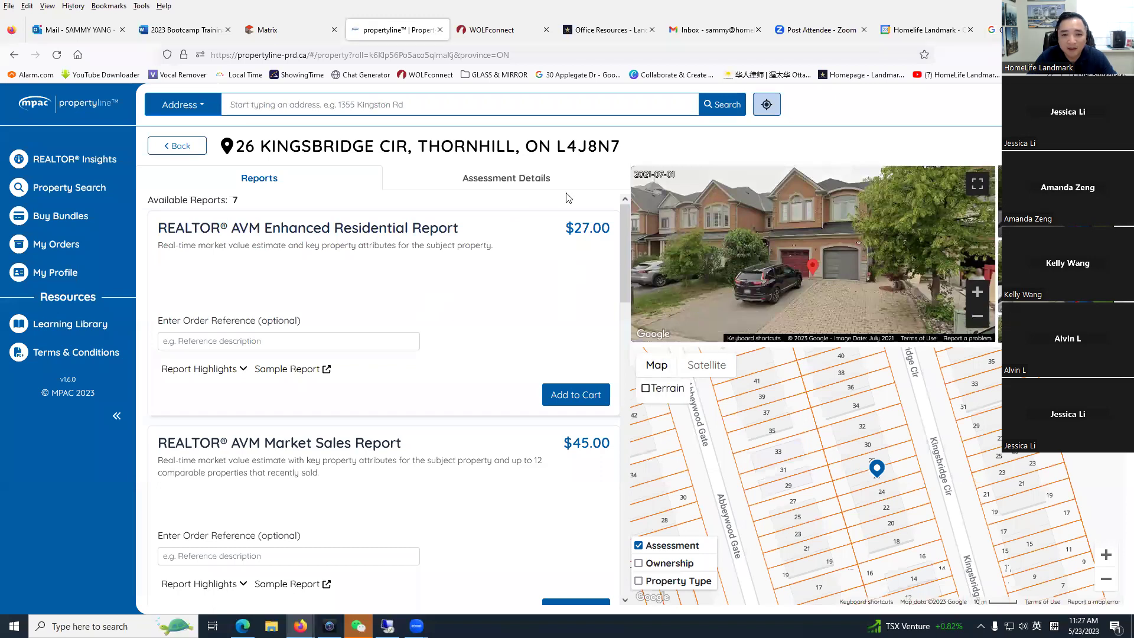
{"action": "left_click", "coordinate": [490, 180]}
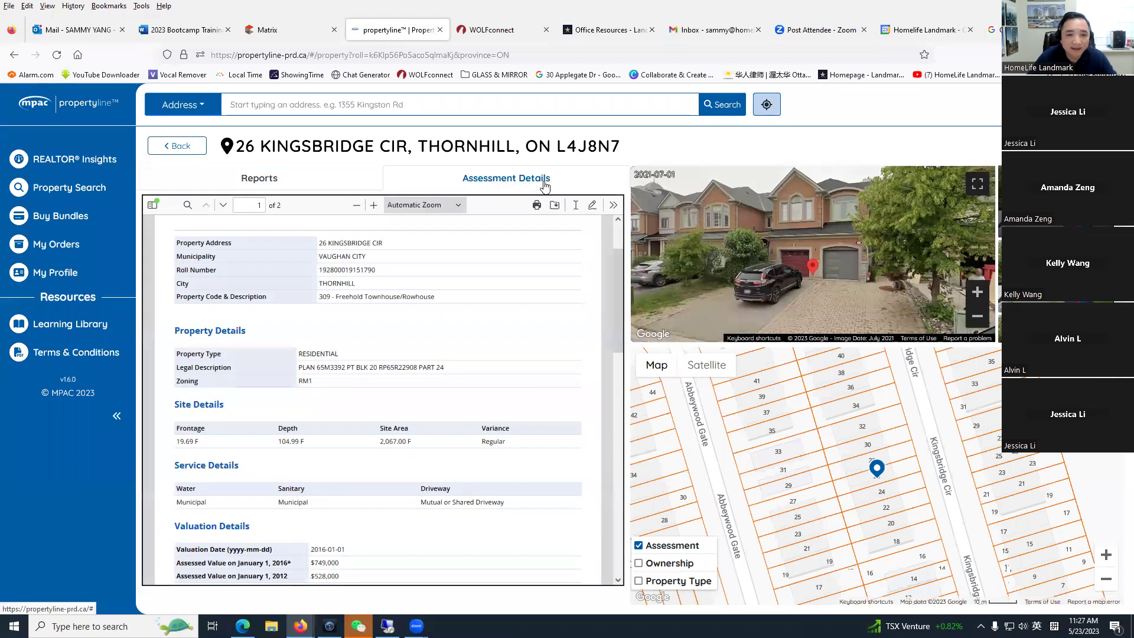
{"action": "scroll", "coordinate": [418, 373], "scroll_direction": "down", "scroll_amount": 4}
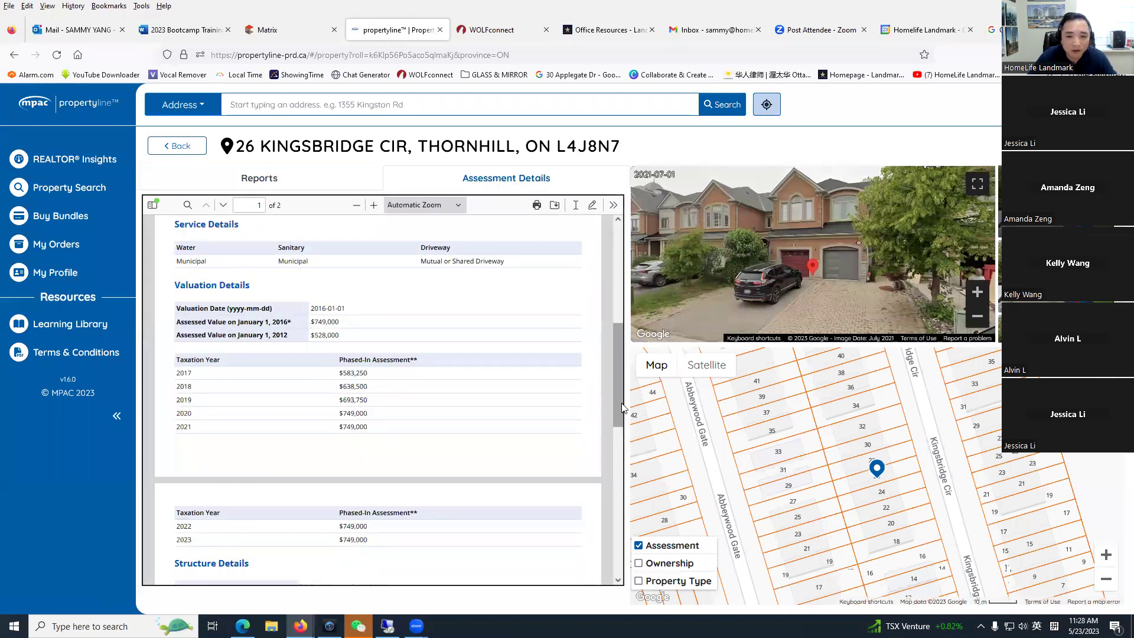
{"action": "scroll", "coordinate": [611, 331], "scroll_direction": "up", "scroll_amount": 5}
{"action": "left_click", "coordinate": [292, 179]}
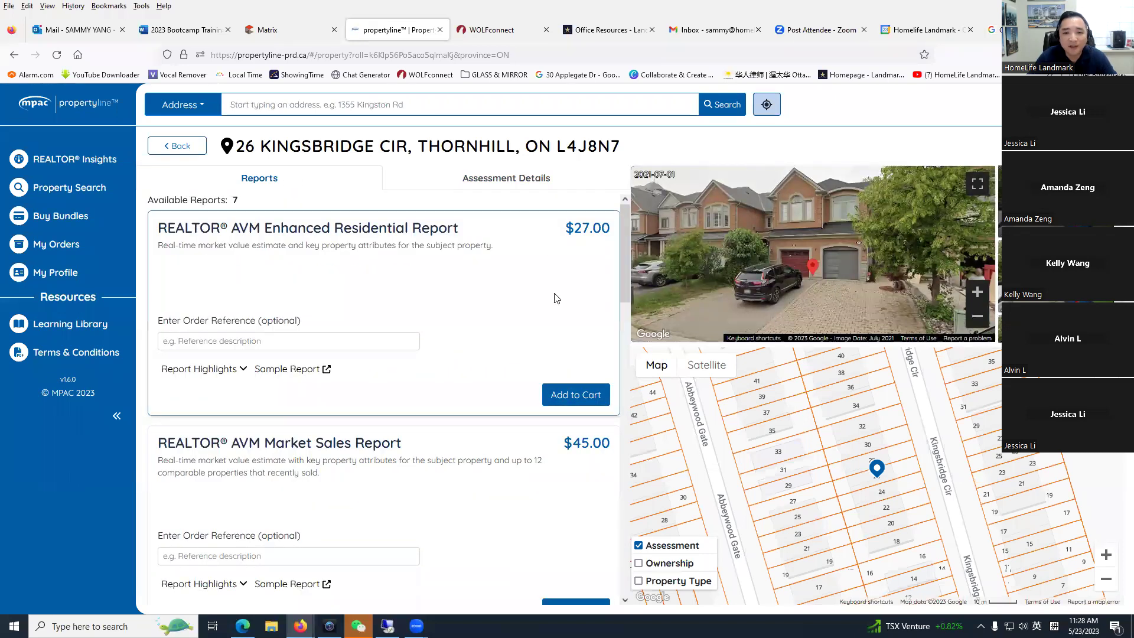
{"action": "left_click", "coordinate": [502, 185]}
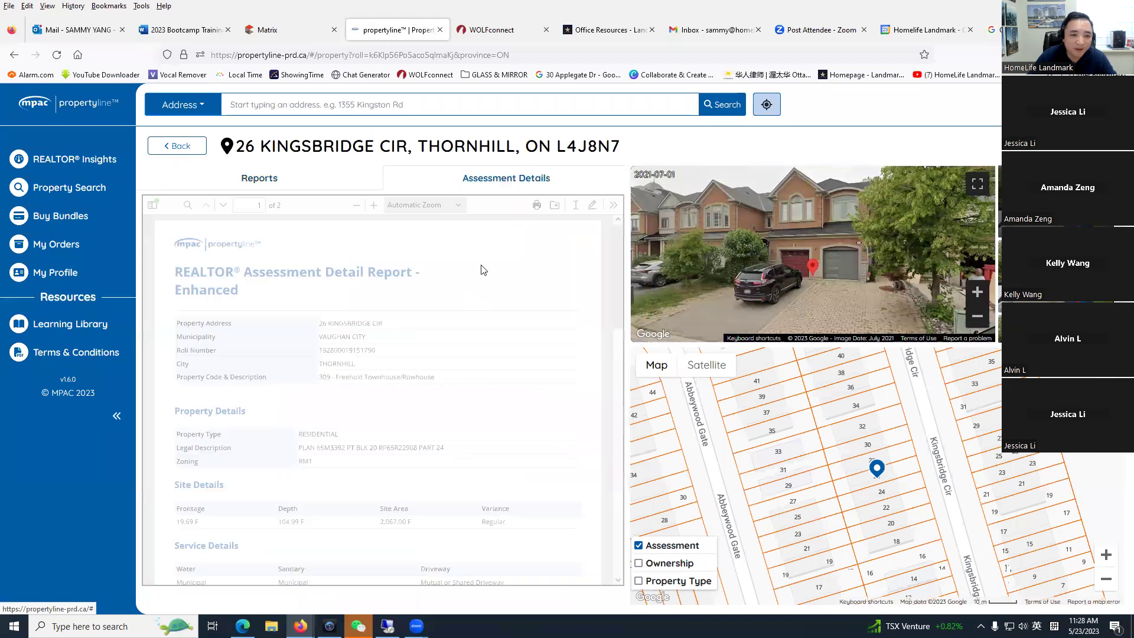
{"action": "scroll", "coordinate": [619, 381], "scroll_direction": "down", "scroll_amount": 10}
{"action": "scroll", "coordinate": [577, 286], "scroll_direction": "up", "scroll_amount": 10}
{"action": "left_click_drag", "start_coordinate": [619, 307], "coordinate": [618, 224]}
{"action": "left_click", "coordinate": [277, 178]}
{"action": "left_click_drag", "start_coordinate": [621, 287], "coordinate": [602, 498]}
{"action": "left_click", "coordinate": [602, 498]}
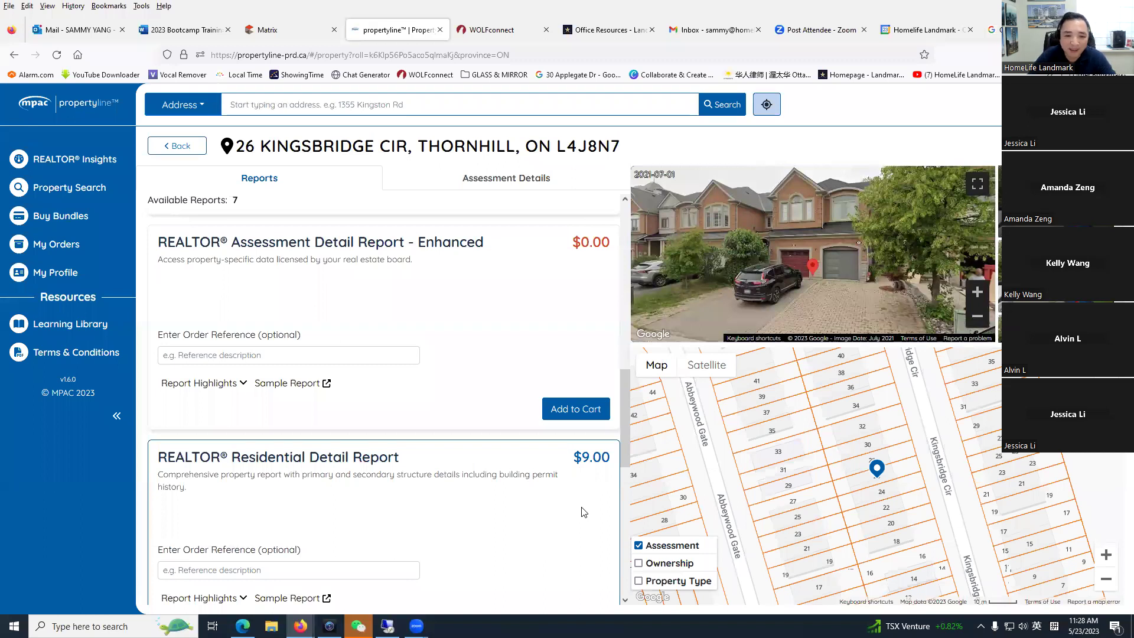
{"action": "scroll", "coordinate": [586, 499], "scroll_direction": "down", "scroll_amount": 3}
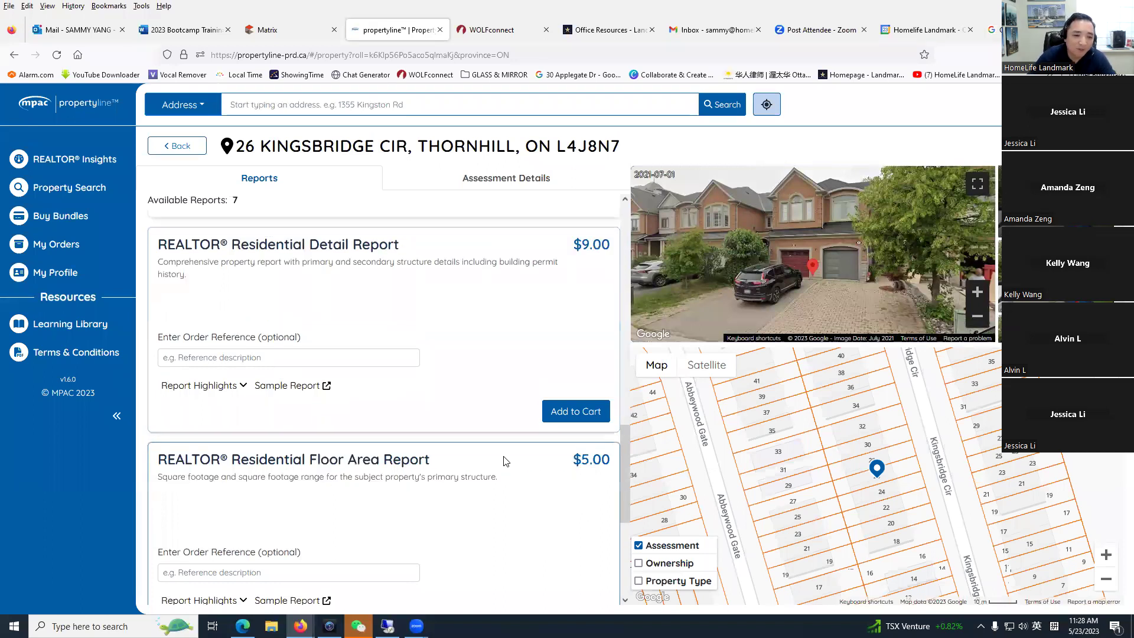
{"action": "scroll", "coordinate": [501, 467], "scroll_direction": "down", "scroll_amount": 3}
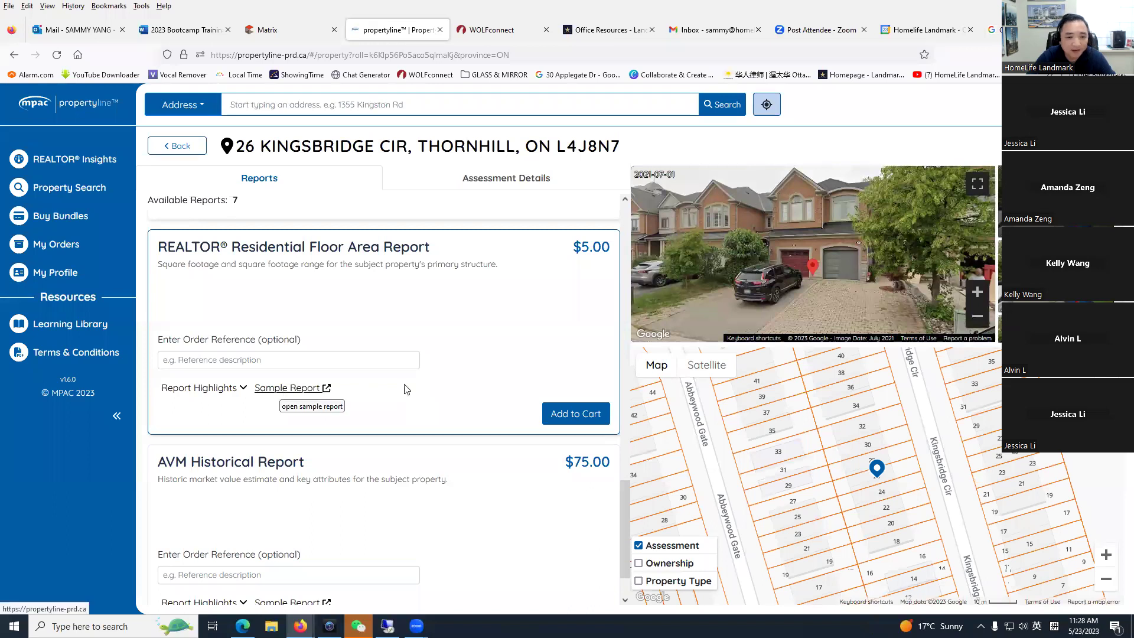
{"action": "scroll", "coordinate": [461, 419], "scroll_direction": "up", "scroll_amount": 2}
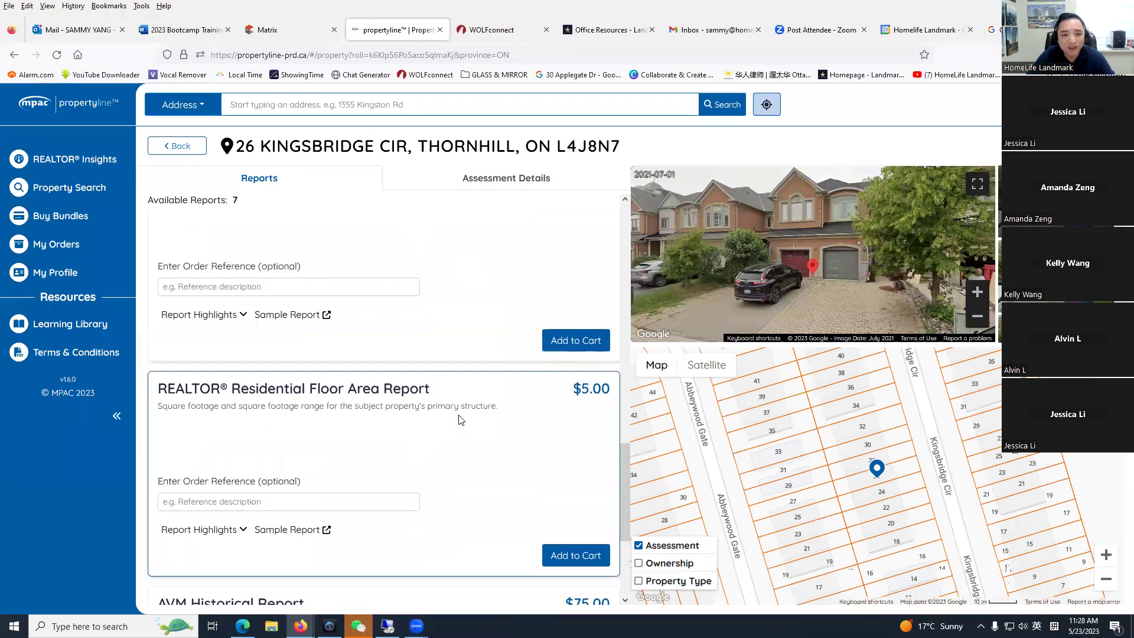
{"action": "scroll", "coordinate": [461, 420], "scroll_direction": "up", "scroll_amount": 1}
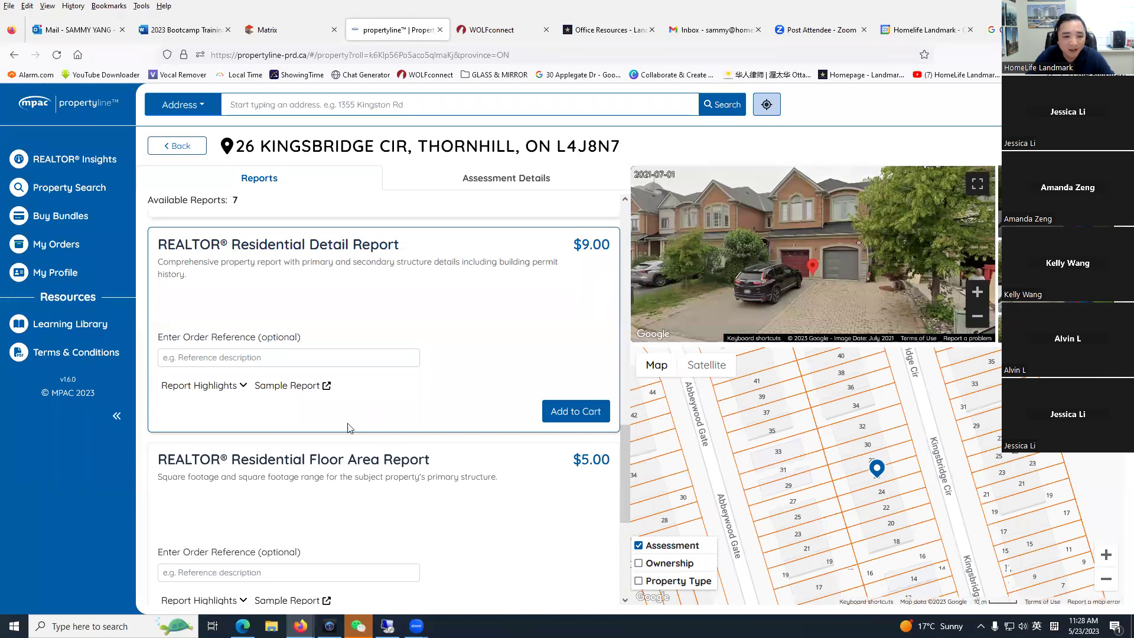
Step: Open the sample Residential Detail Report and scroll through it
{"action": "left_click", "coordinate": [287, 386]}
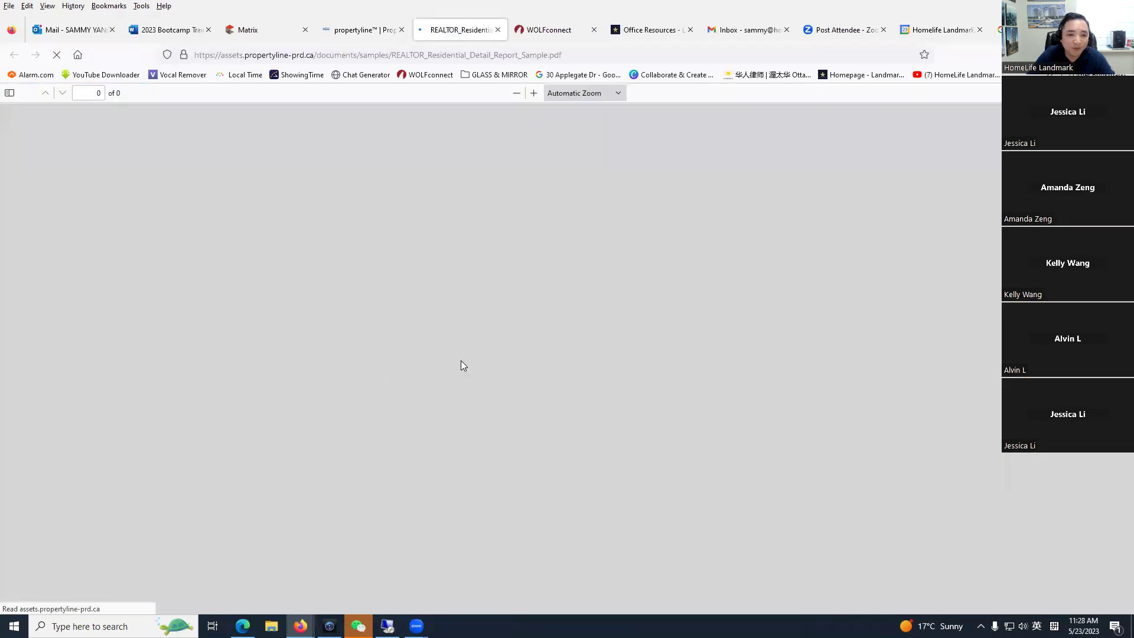
{"action": "scroll", "coordinate": [515, 363], "scroll_direction": "down", "scroll_amount": 2}
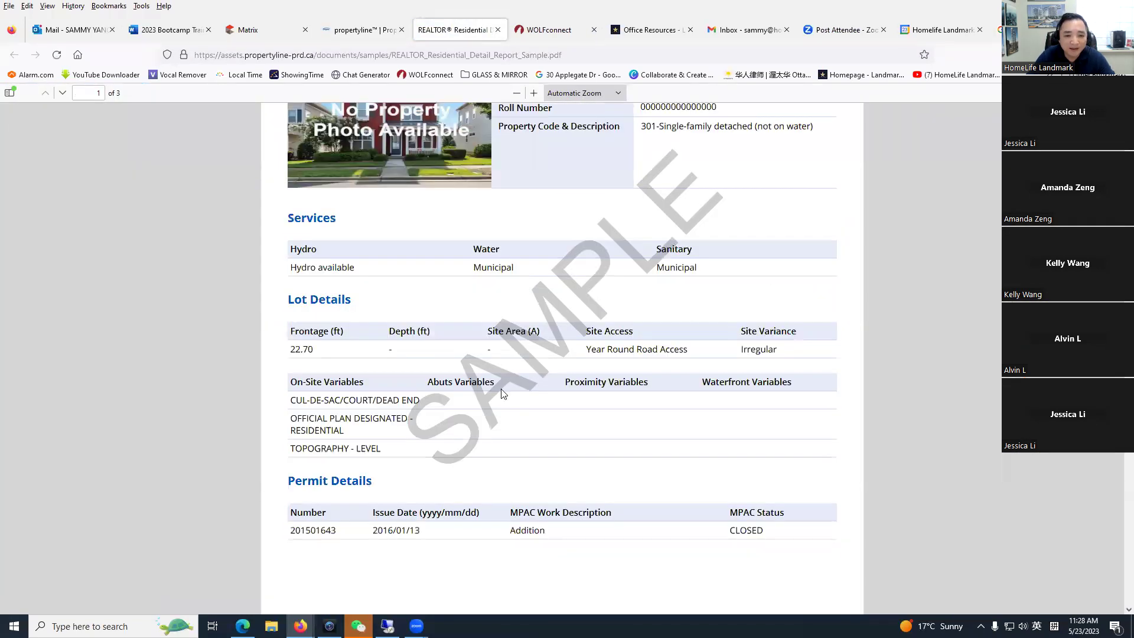
{"action": "scroll", "coordinate": [441, 378], "scroll_direction": "down", "scroll_amount": 10}
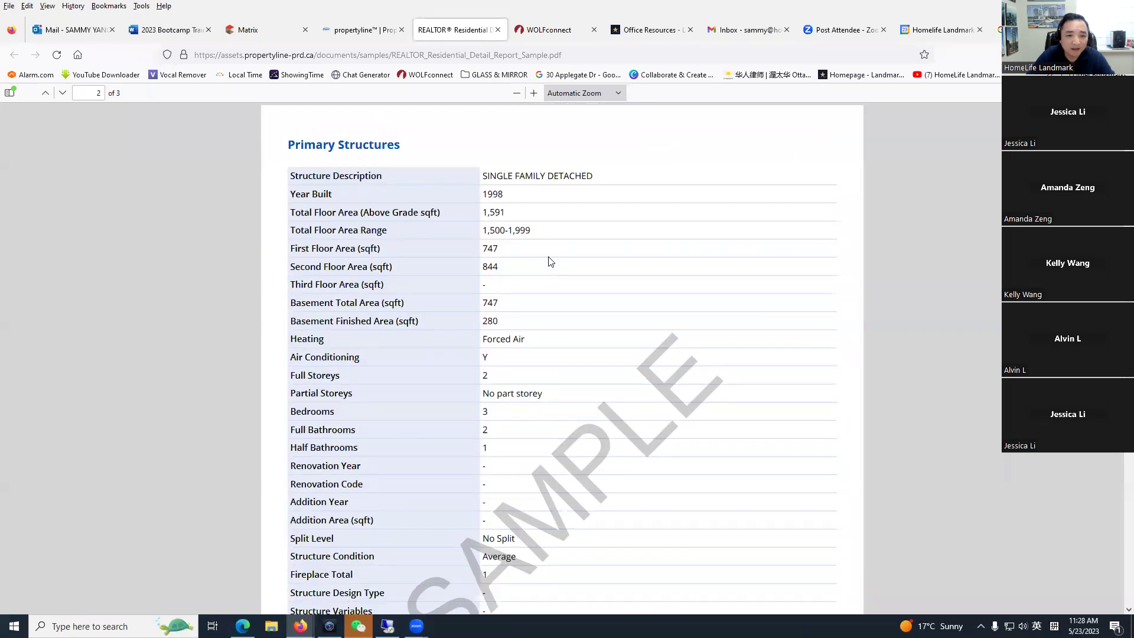
{"action": "scroll", "coordinate": [511, 378], "scroll_direction": "down", "scroll_amount": 12}
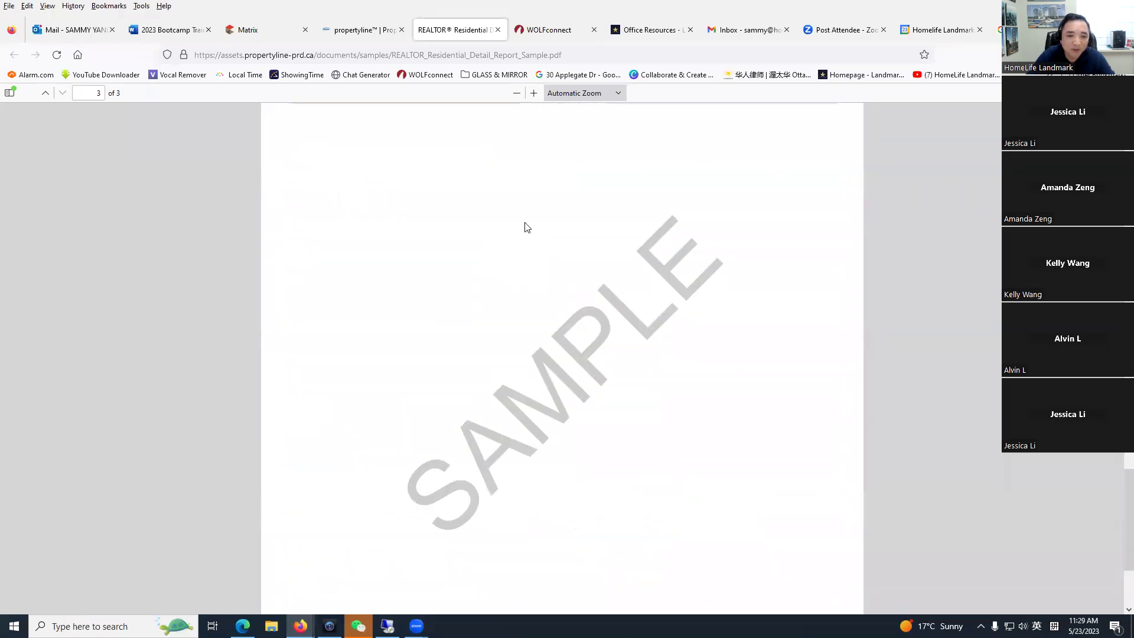
{"action": "scroll", "coordinate": [544, 342], "scroll_direction": "up", "scroll_amount": 3}
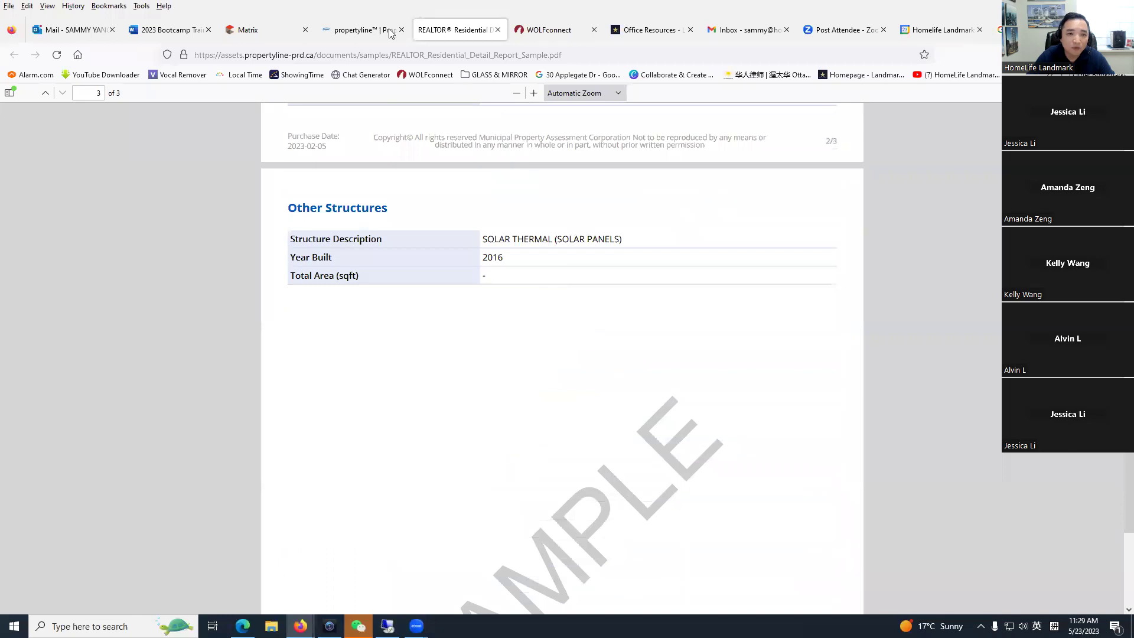
{"action": "left_click", "coordinate": [390, 34]}
Step: Open the sample Residential Floor Area Report and highlight its Structure Details floor area figures
{"action": "scroll", "coordinate": [473, 384], "scroll_direction": "down", "scroll_amount": 3}
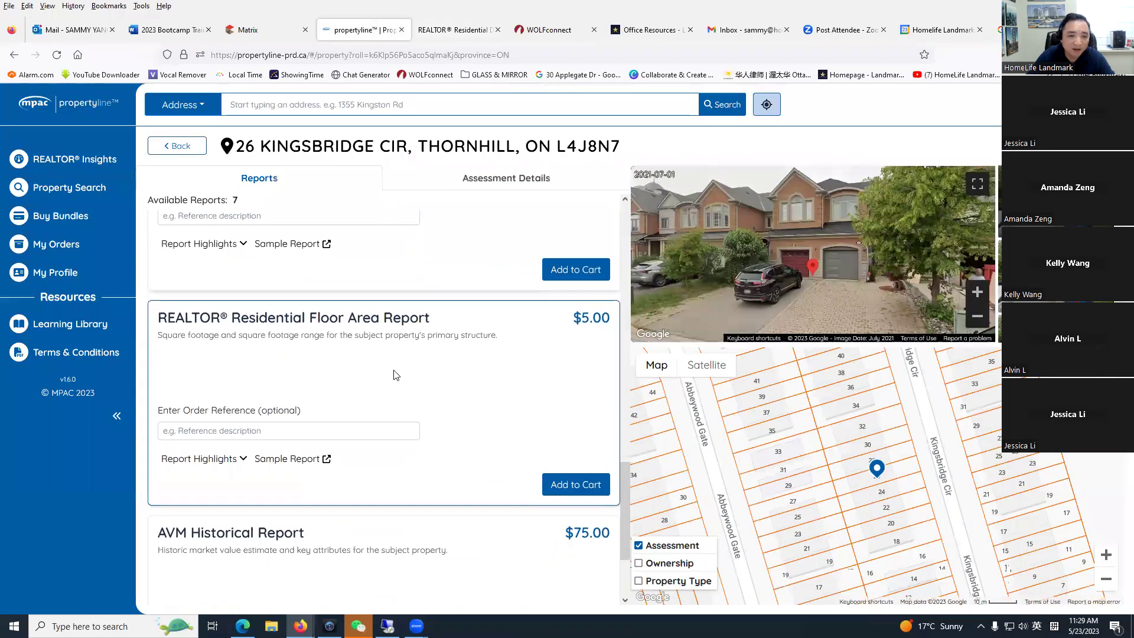
{"action": "left_click", "coordinate": [298, 460]}
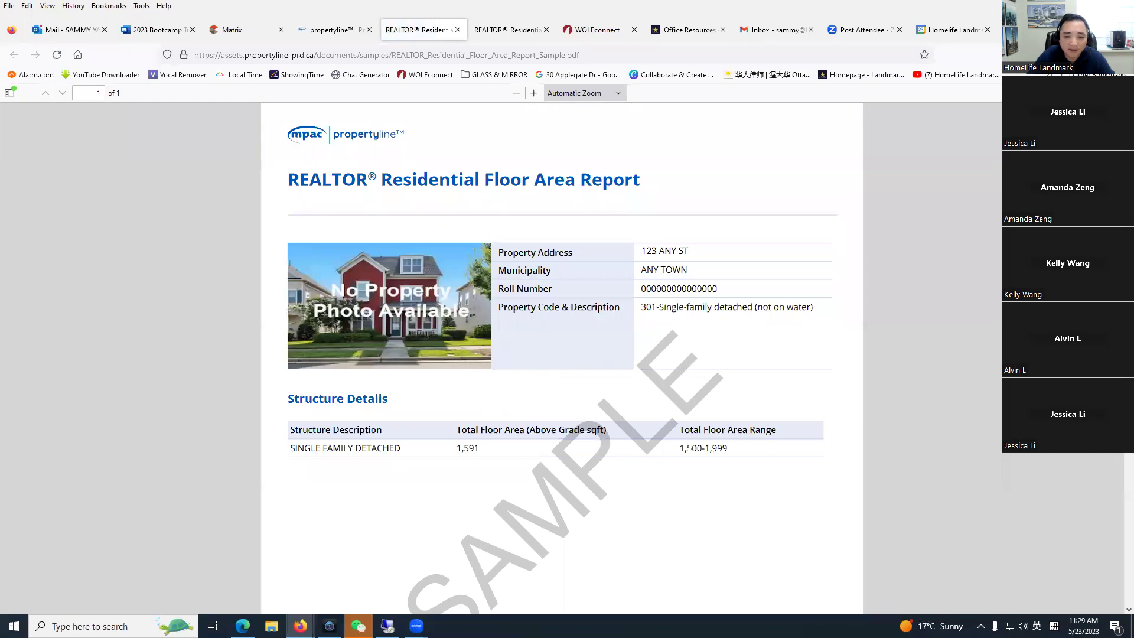
{"action": "scroll", "coordinate": [464, 414], "scroll_direction": "down", "scroll_amount": 2}
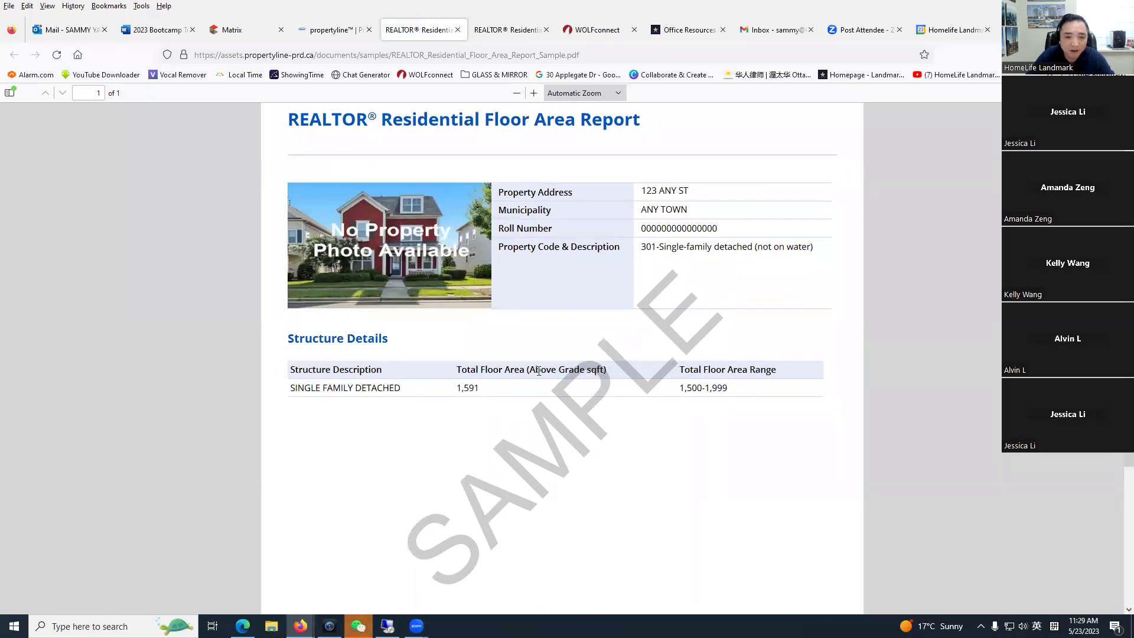
{"action": "left_click_drag", "start_coordinate": [528, 371], "coordinate": [600, 369]}
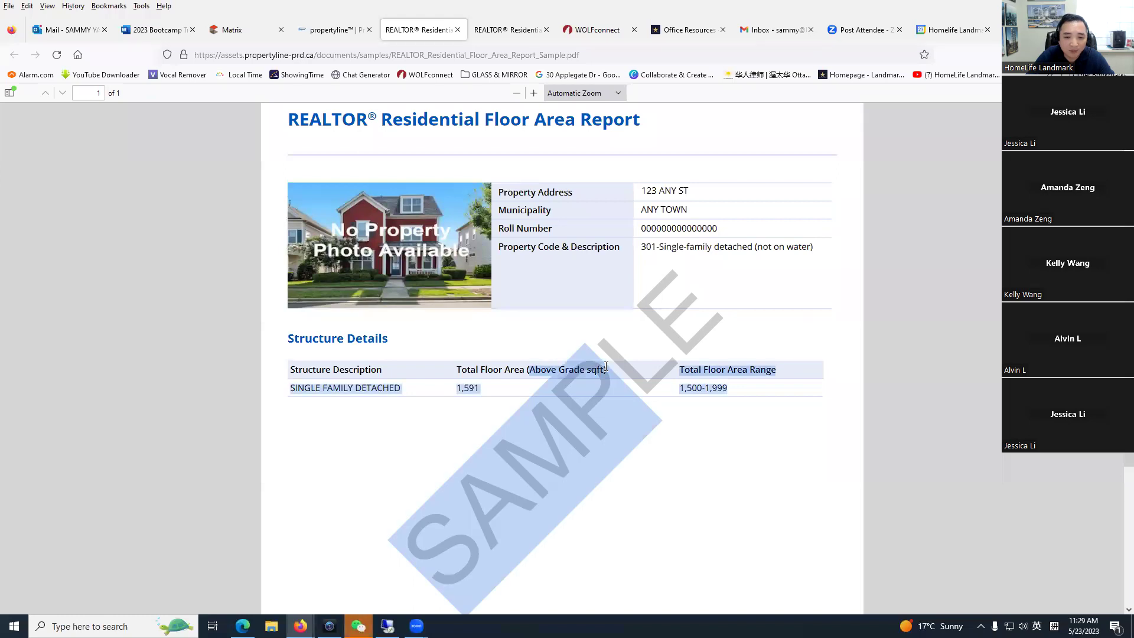
{"action": "left_click", "coordinate": [606, 367]}
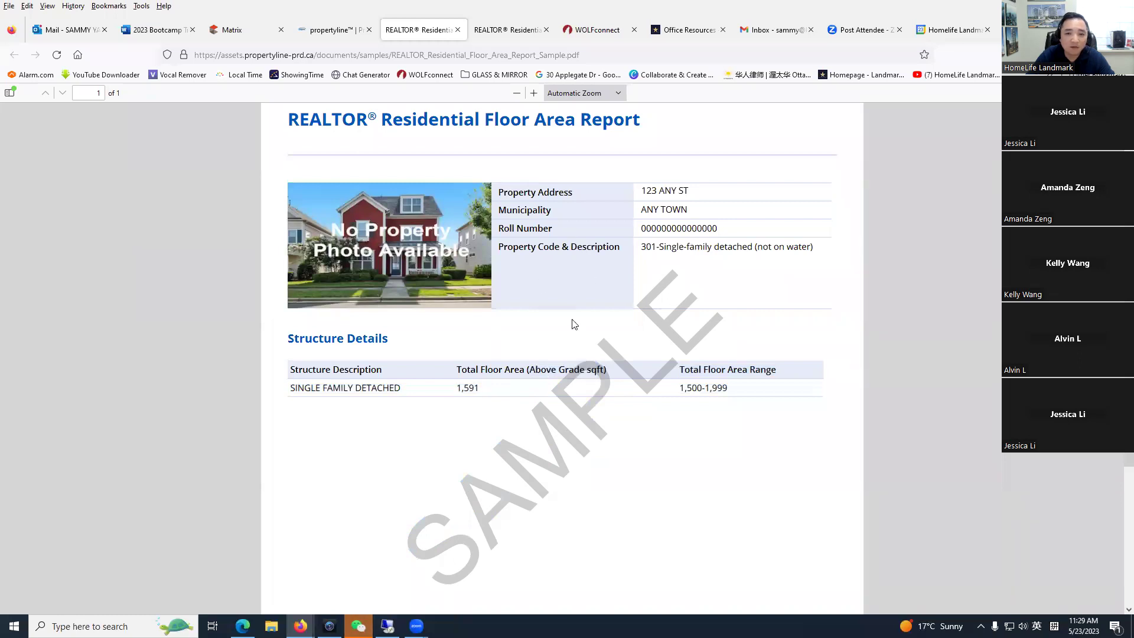
{"action": "scroll", "coordinate": [567, 325], "scroll_direction": "up", "scroll_amount": 2}
Step: Close the Floor Area sample and check the Residential Detail Report's $9.00 price
{"action": "left_click", "coordinate": [458, 30]}
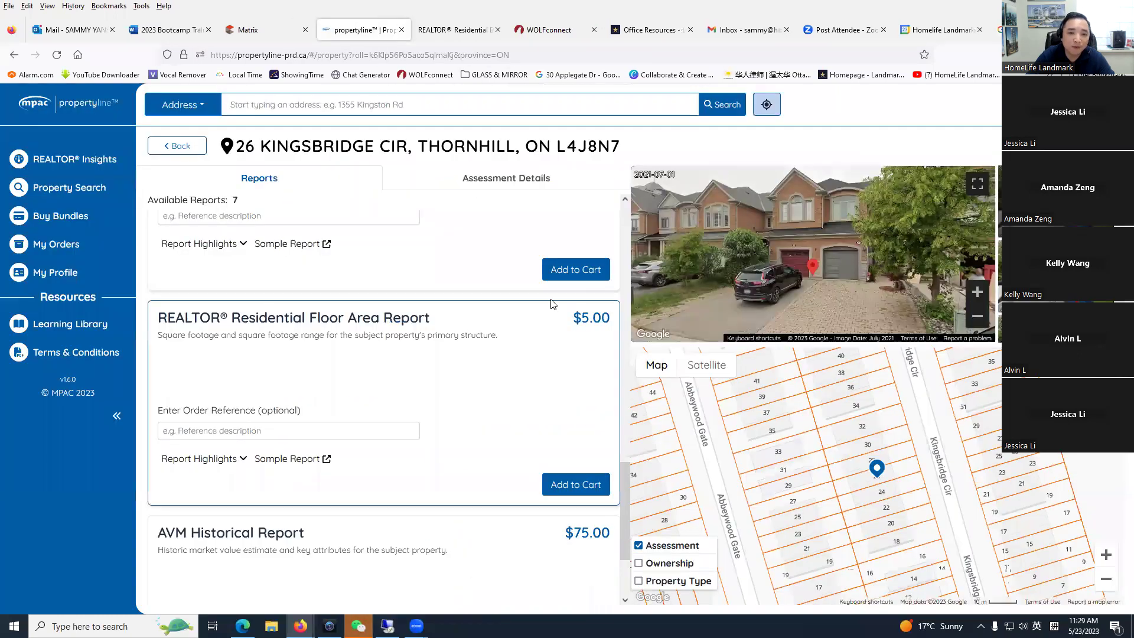
{"action": "scroll", "coordinate": [561, 490], "scroll_direction": "down", "scroll_amount": 2}
{"action": "scroll", "coordinate": [554, 471], "scroll_direction": "up", "scroll_amount": 5}
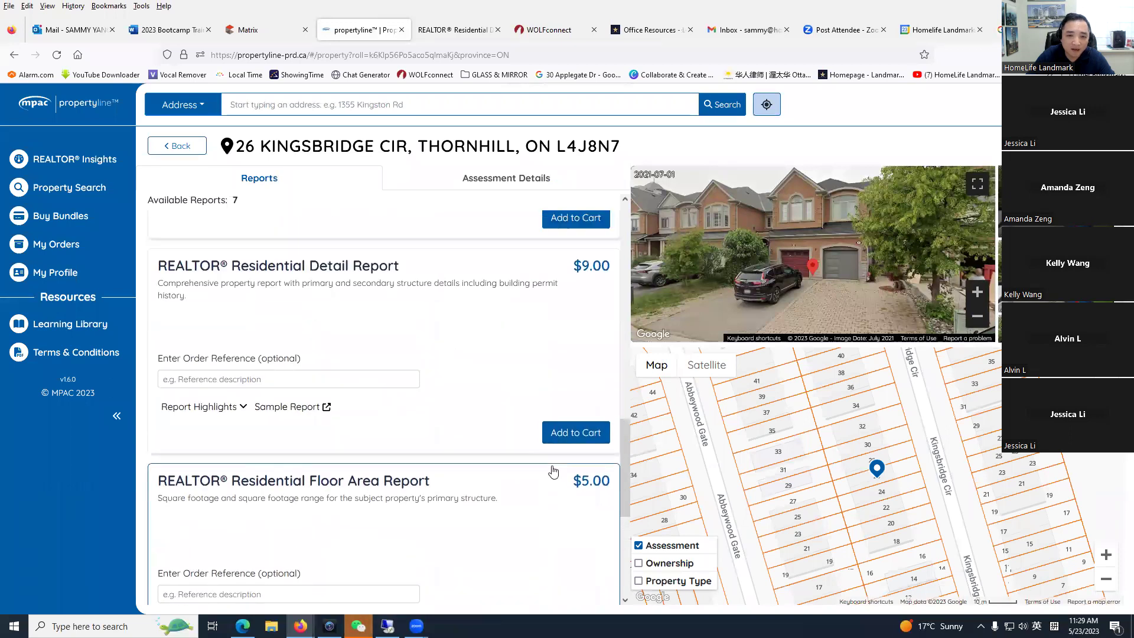
{"action": "scroll", "coordinate": [573, 408], "scroll_direction": "up", "scroll_amount": 1}
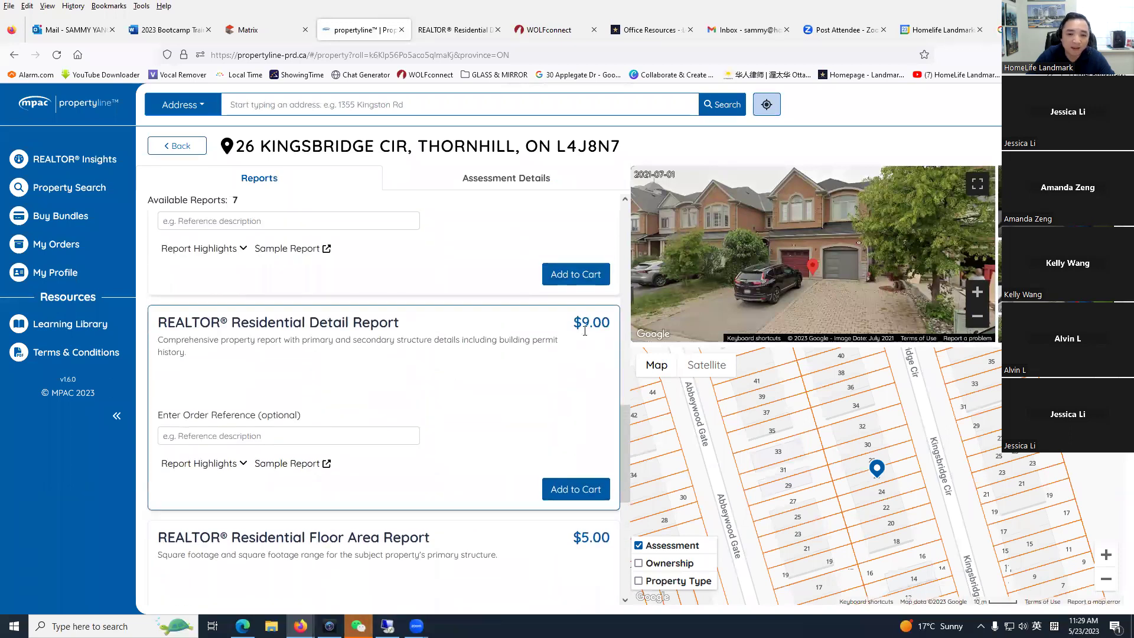
{"action": "left_click_drag", "start_coordinate": [585, 330], "coordinate": [570, 372]}
{"action": "left_click", "coordinate": [530, 416]}
{"action": "left_click_drag", "start_coordinate": [625, 472], "coordinate": [618, 269]}
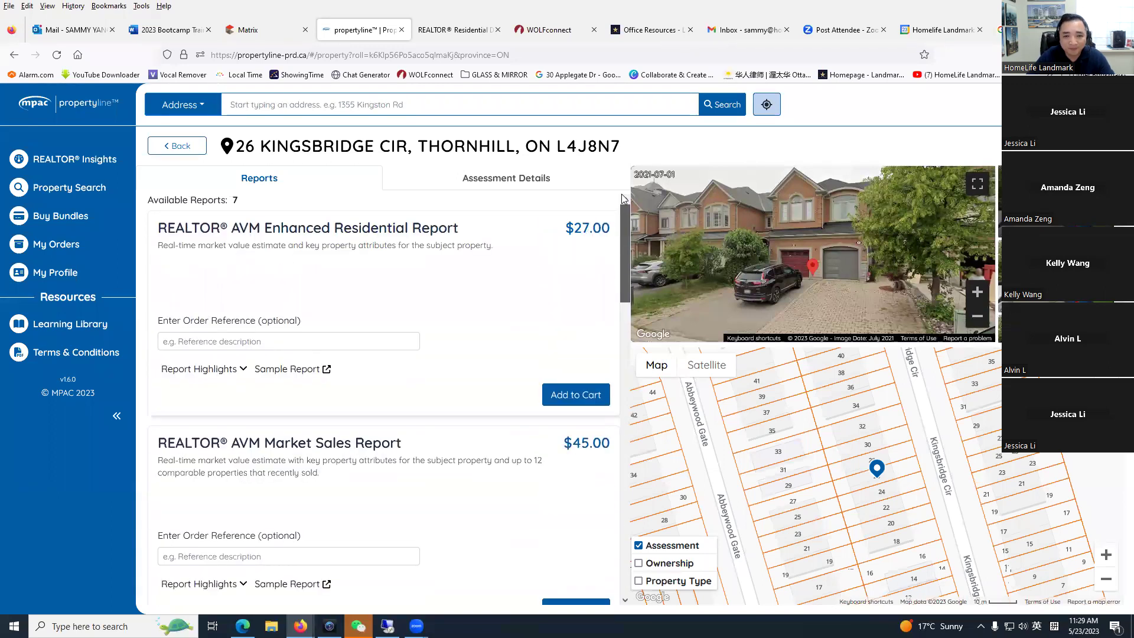
{"action": "left_click", "coordinate": [512, 179]}
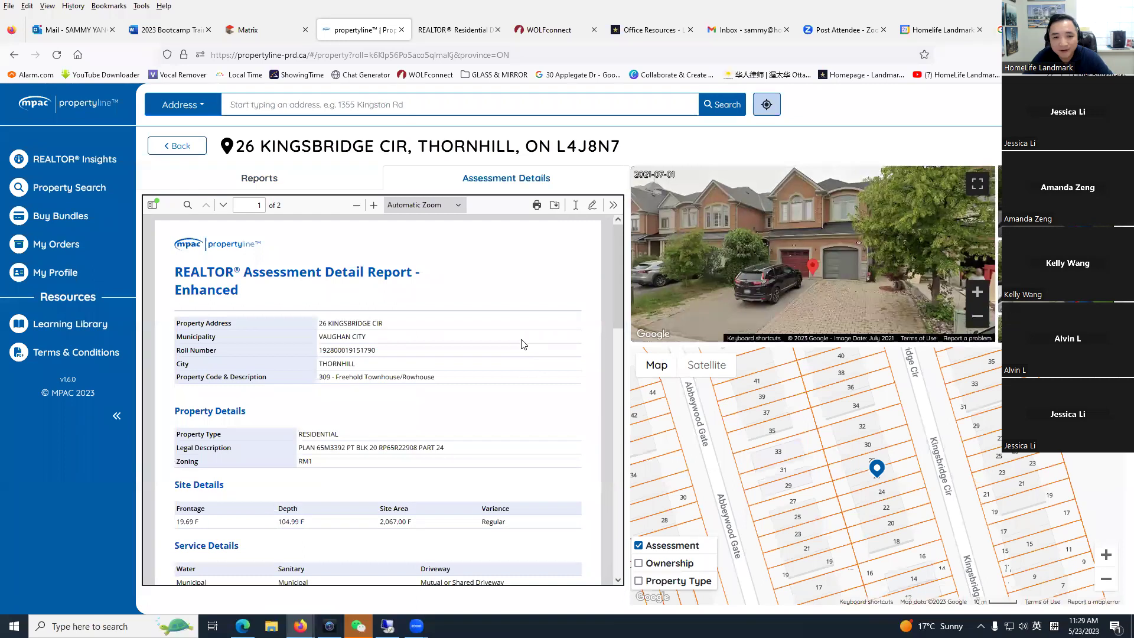
{"action": "scroll", "coordinate": [508, 367], "scroll_direction": "down", "scroll_amount": 4}
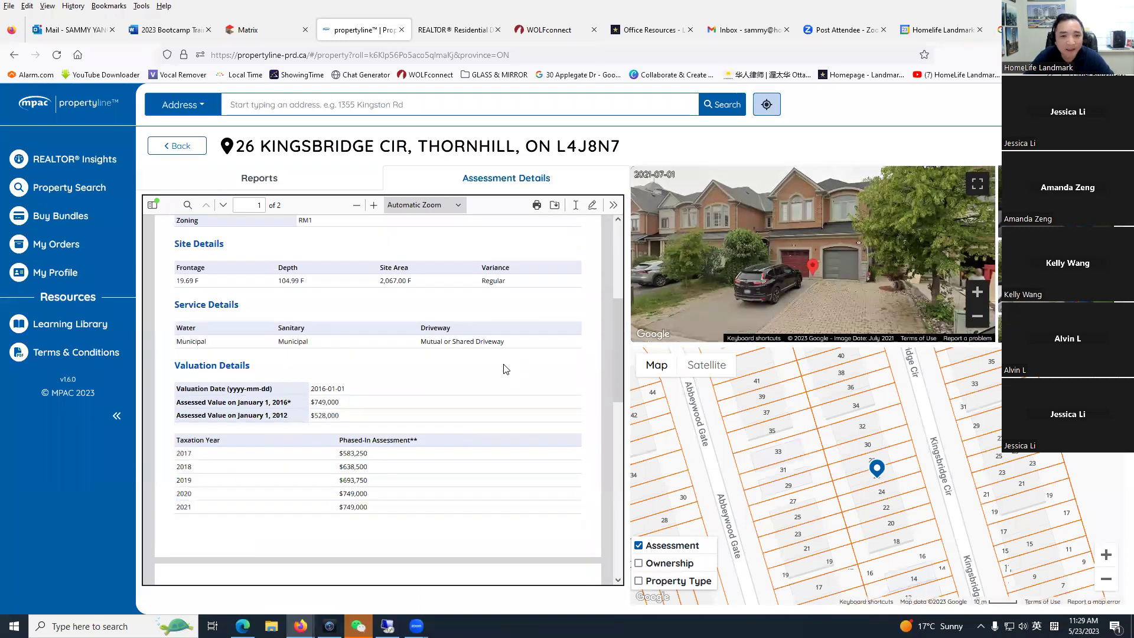
{"action": "scroll", "coordinate": [619, 367], "scroll_direction": "up", "scroll_amount": 4}
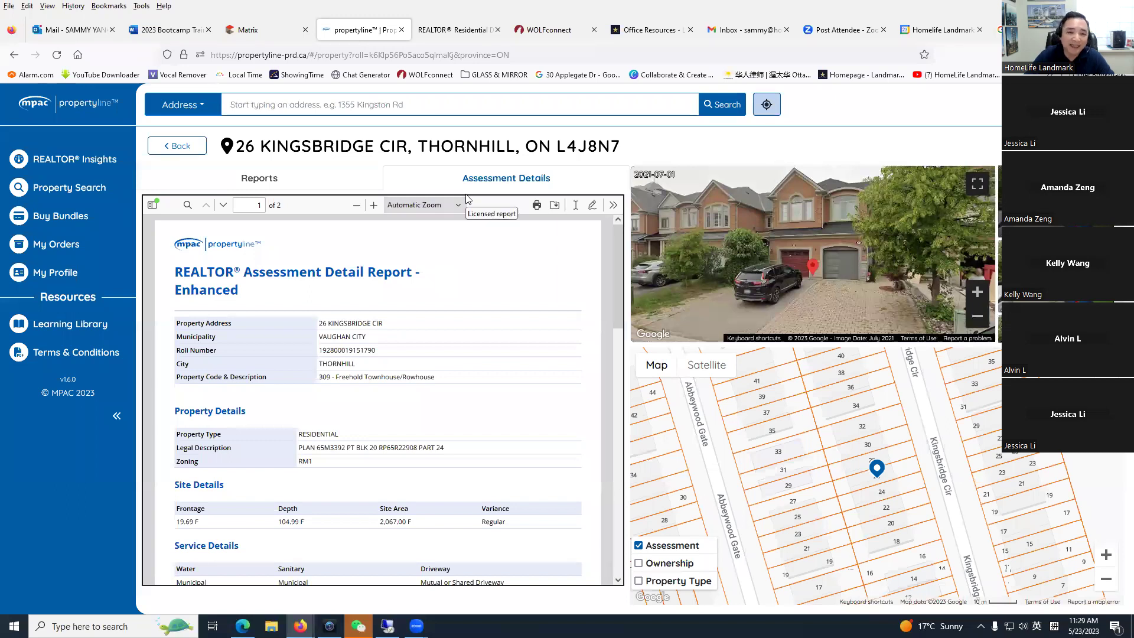
{"action": "left_click", "coordinate": [402, 29]}
{"action": "left_click", "coordinate": [273, 31]}
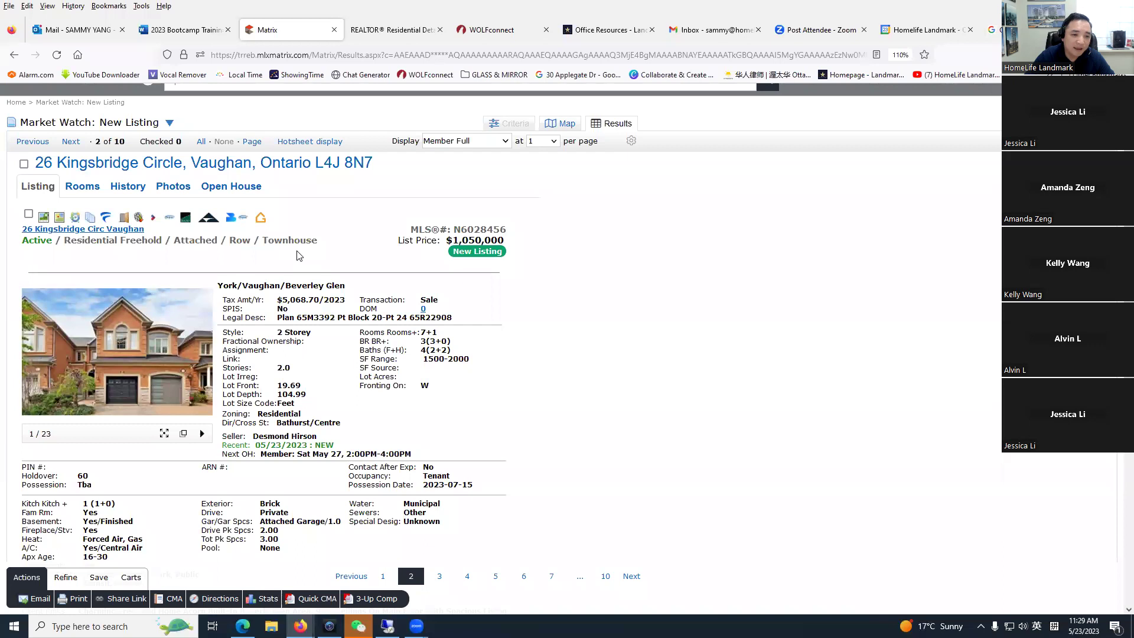
Step: Return to the Matrix home page and open 'Link back to TRREB Home Page' from External Links
{"action": "scroll", "coordinate": [304, 264], "scroll_direction": "up", "scroll_amount": 2}
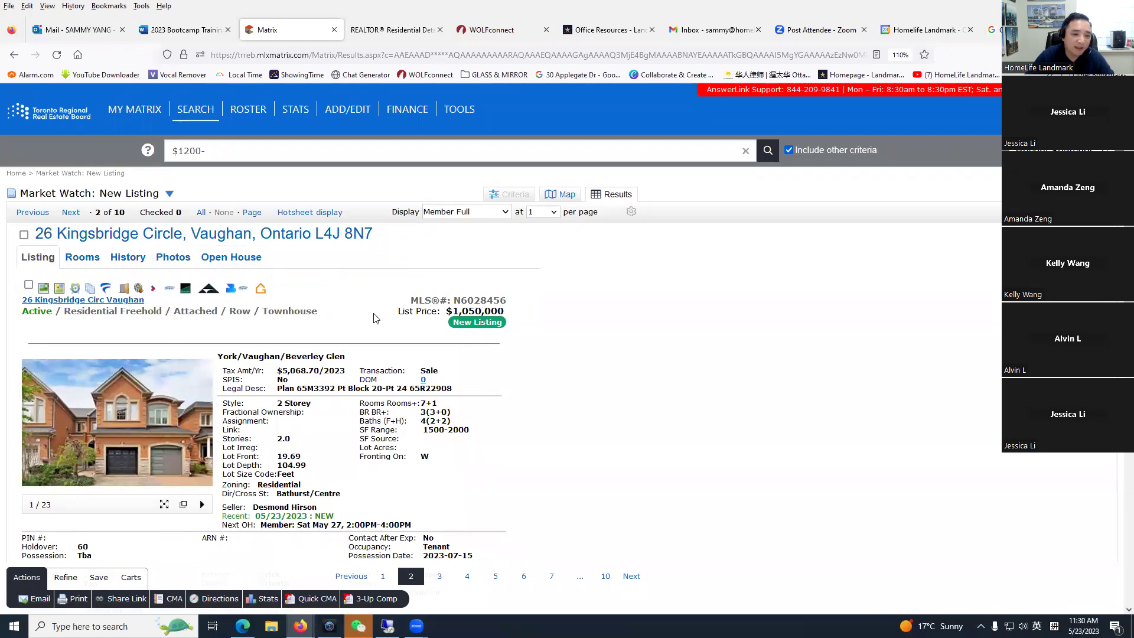
{"action": "left_click", "coordinate": [84, 114]}
{"action": "scroll", "coordinate": [516, 469], "scroll_direction": "down", "scroll_amount": 3}
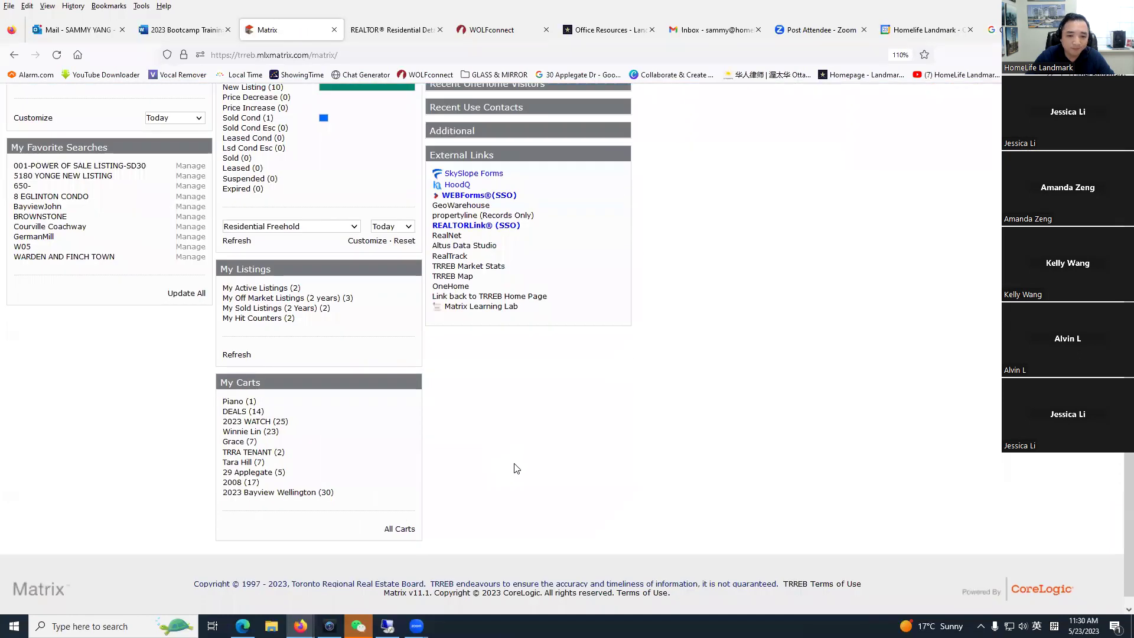
{"action": "left_click", "coordinate": [520, 296]}
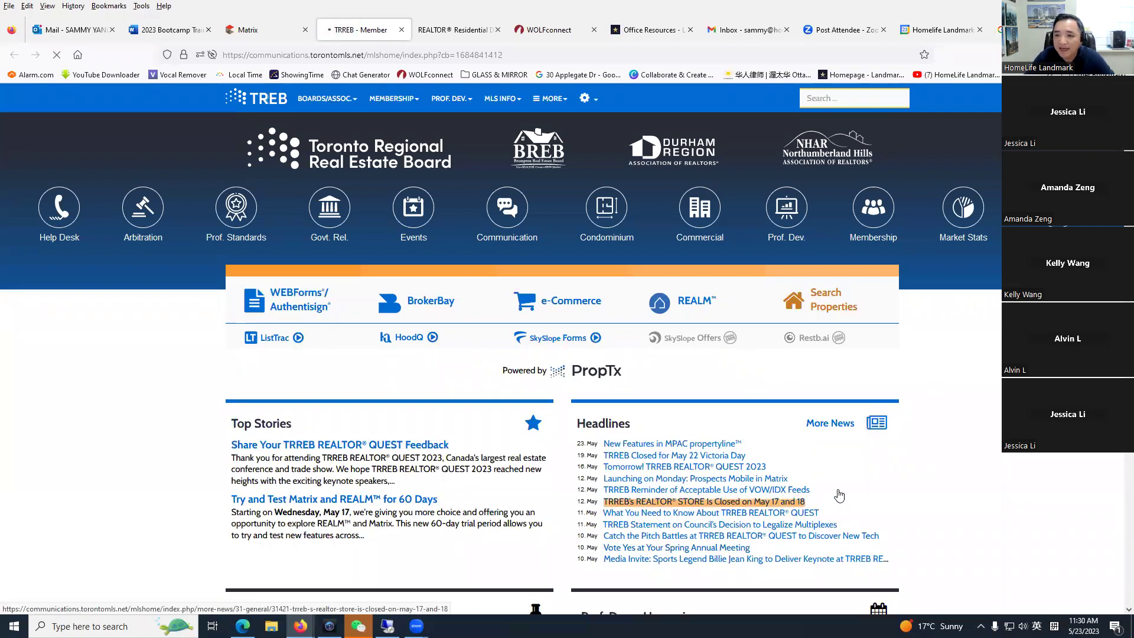
Step: Open the Spotlight tools and services page, then return to the TRREB member home page
{"action": "left_click", "coordinate": [761, 493]}
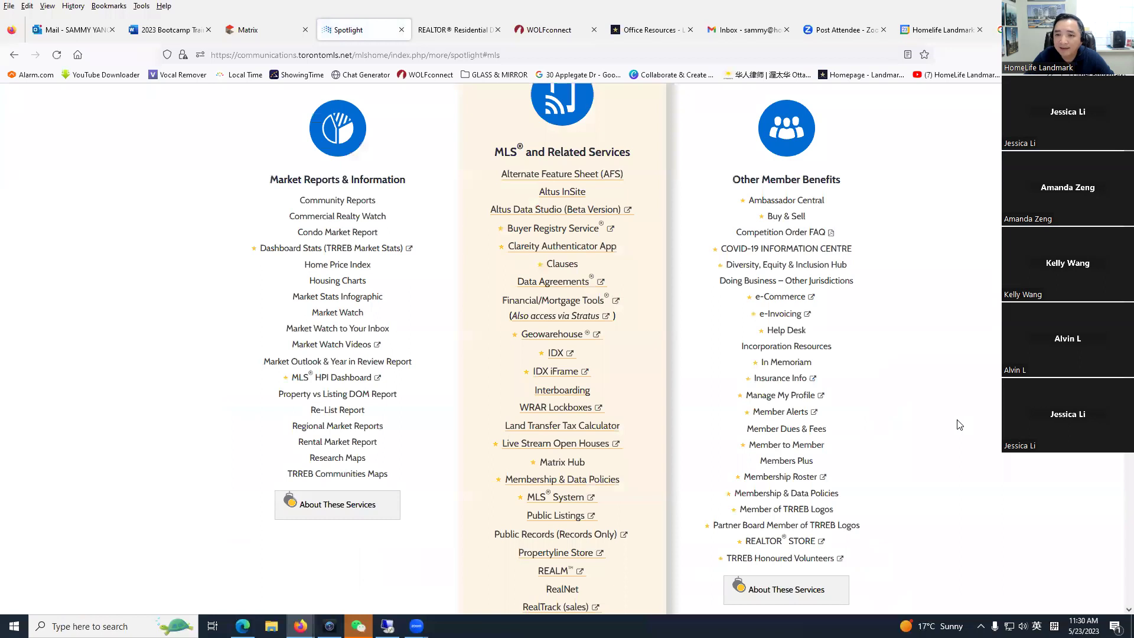
{"action": "scroll", "coordinate": [624, 123], "scroll_direction": "up", "scroll_amount": 5}
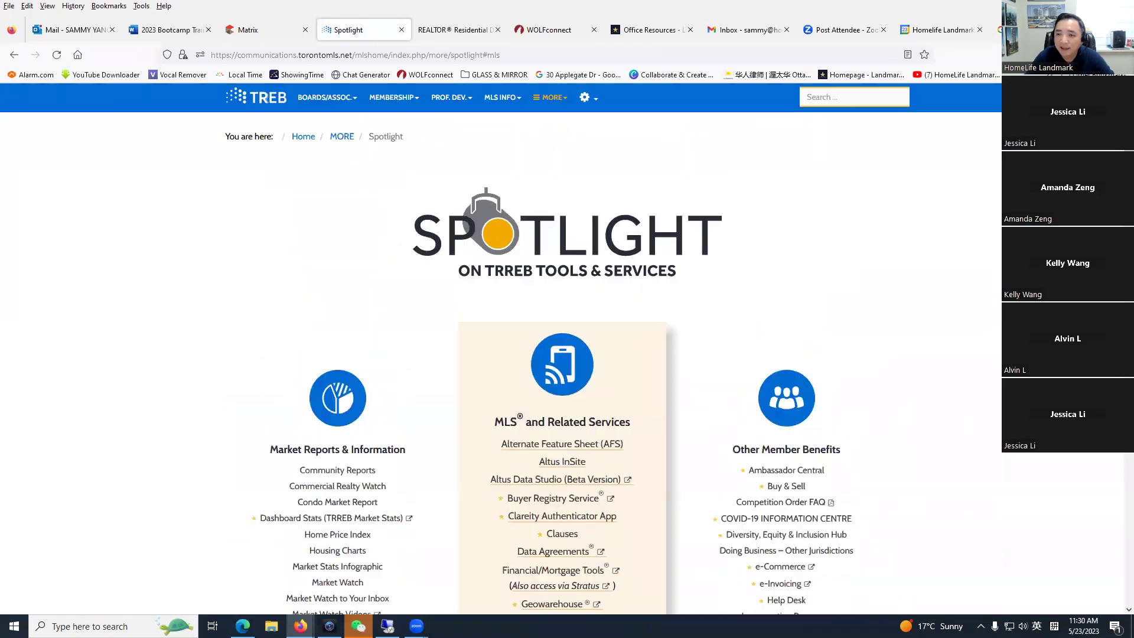
{"action": "left_click", "coordinate": [14, 54]}
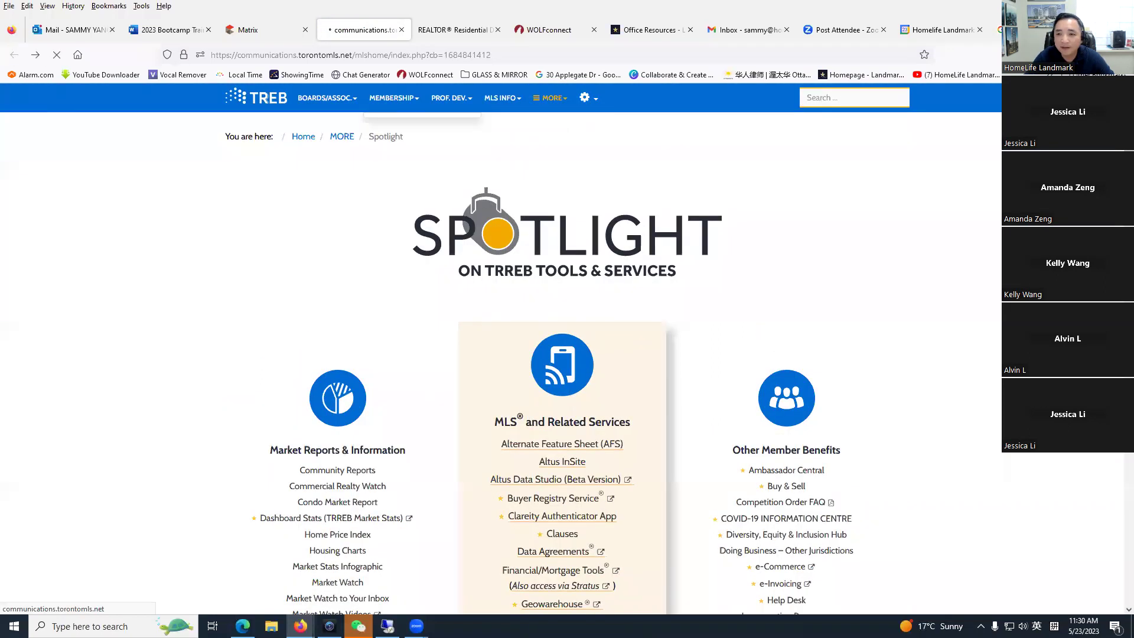
{"action": "left_click", "coordinate": [247, 29]}
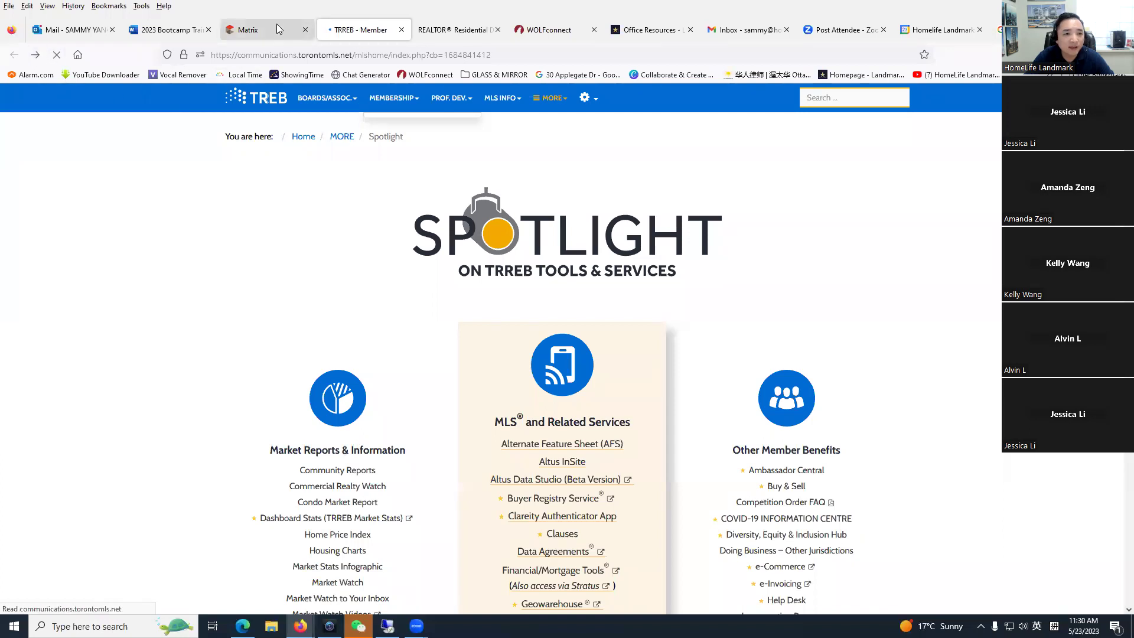
{"action": "key", "text": "ctrl+Tab"}
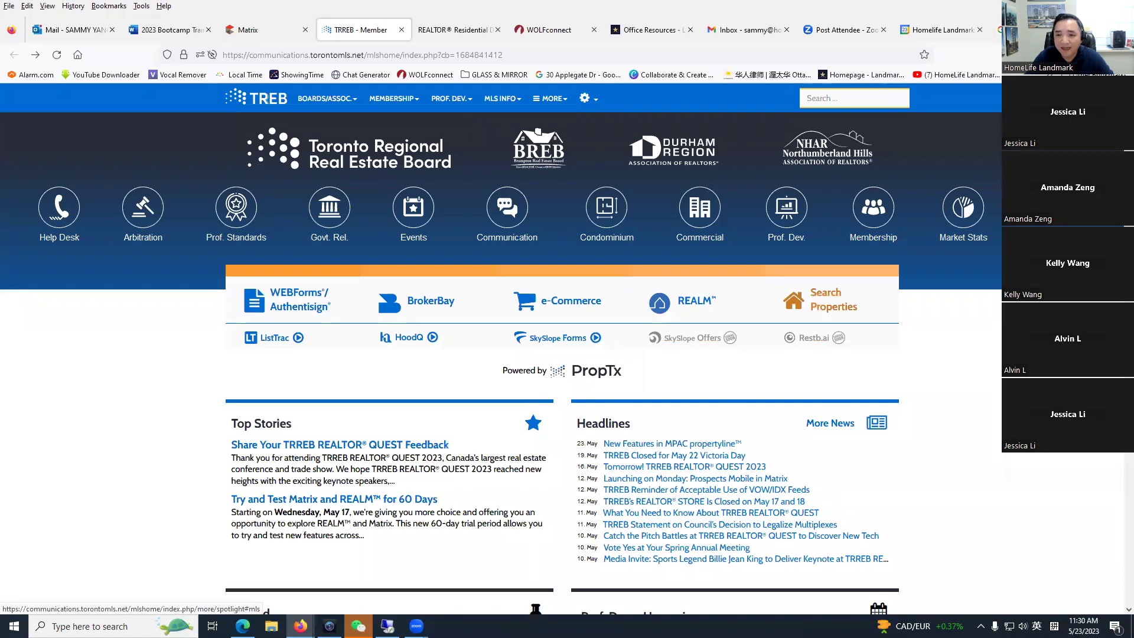
Step: Open the Propertyline Store from Spotlight's MLS services to bring up the propertyline search map
{"action": "left_click", "coordinate": [821, 303]}
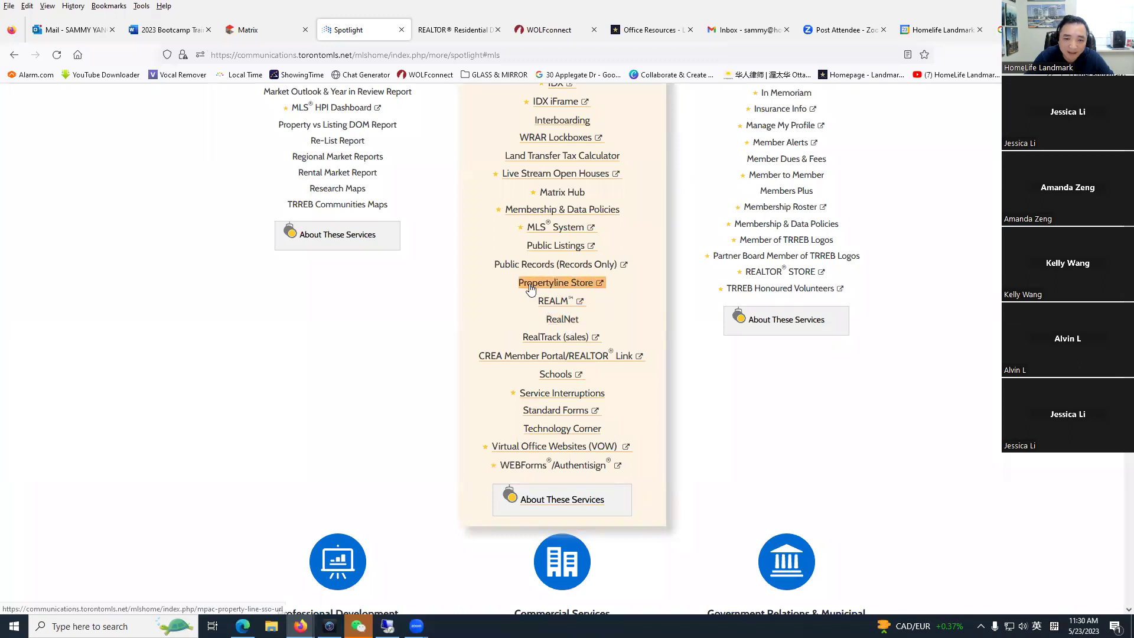
{"action": "scroll", "coordinate": [582, 353], "scroll_direction": "up", "scroll_amount": 1}
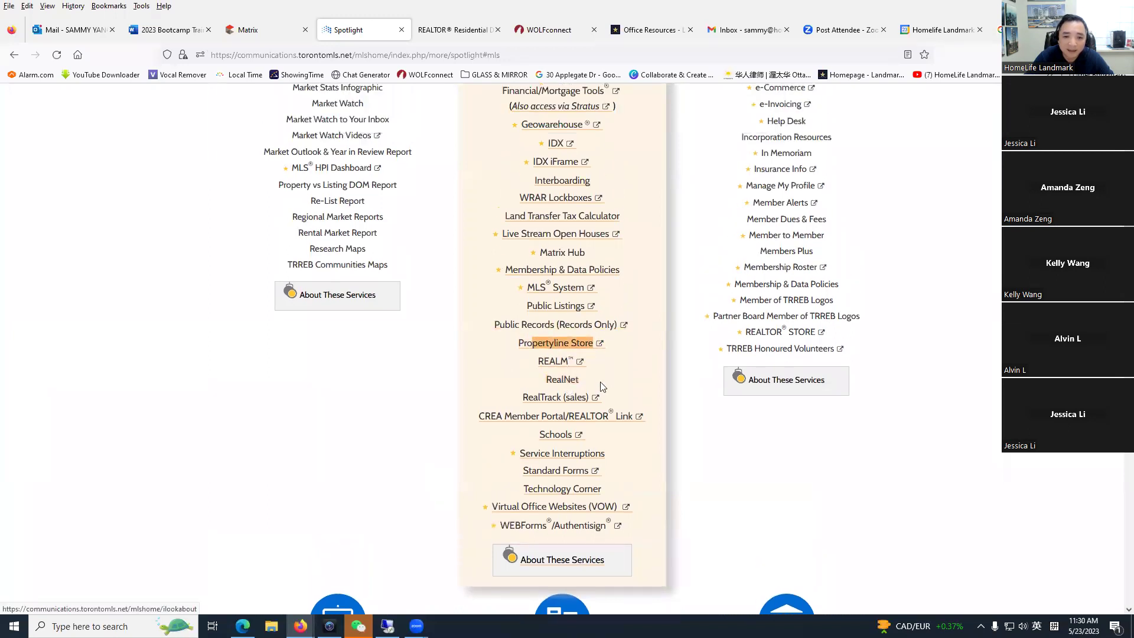
{"action": "left_click", "coordinate": [562, 347]}
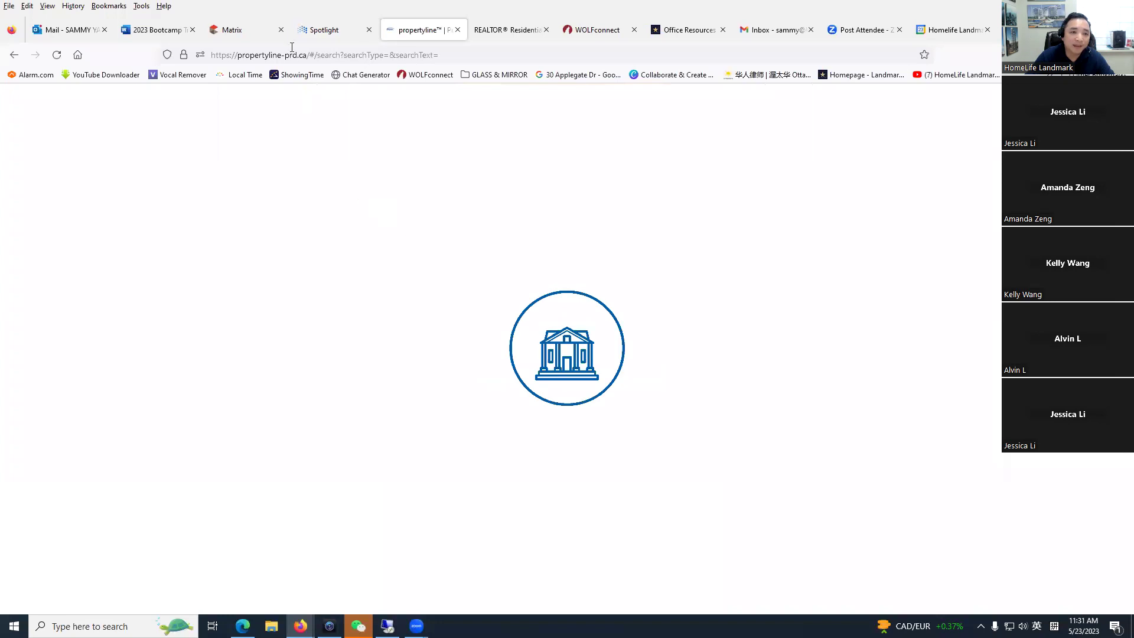
{"action": "left_click", "coordinate": [246, 29]}
{"action": "left_click", "coordinate": [467, 105]}
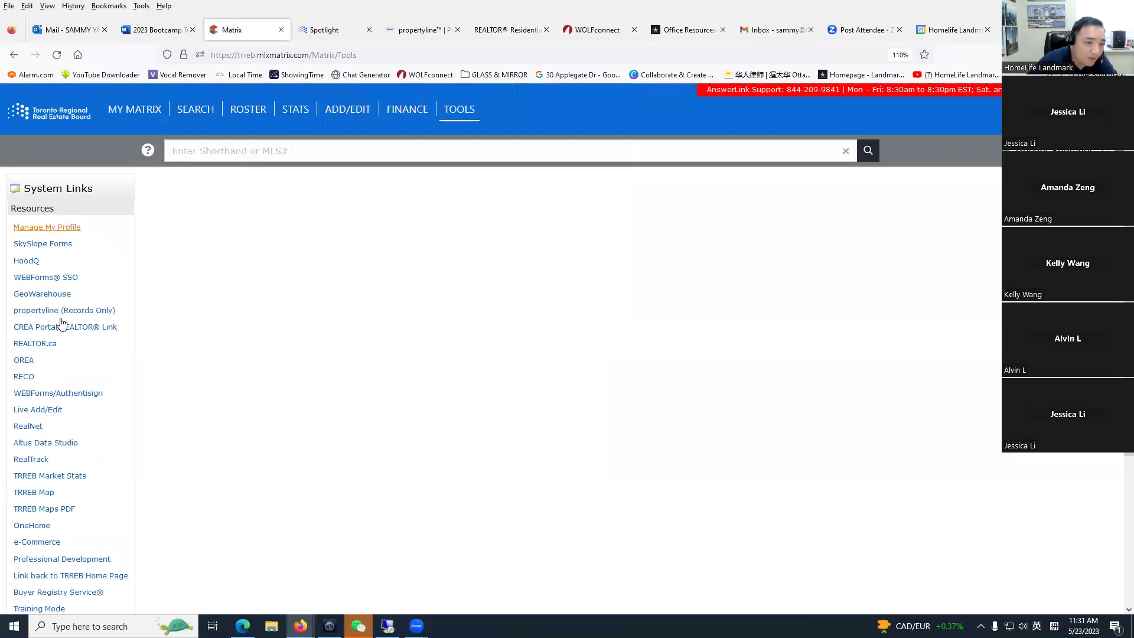
{"action": "left_click", "coordinate": [331, 30]}
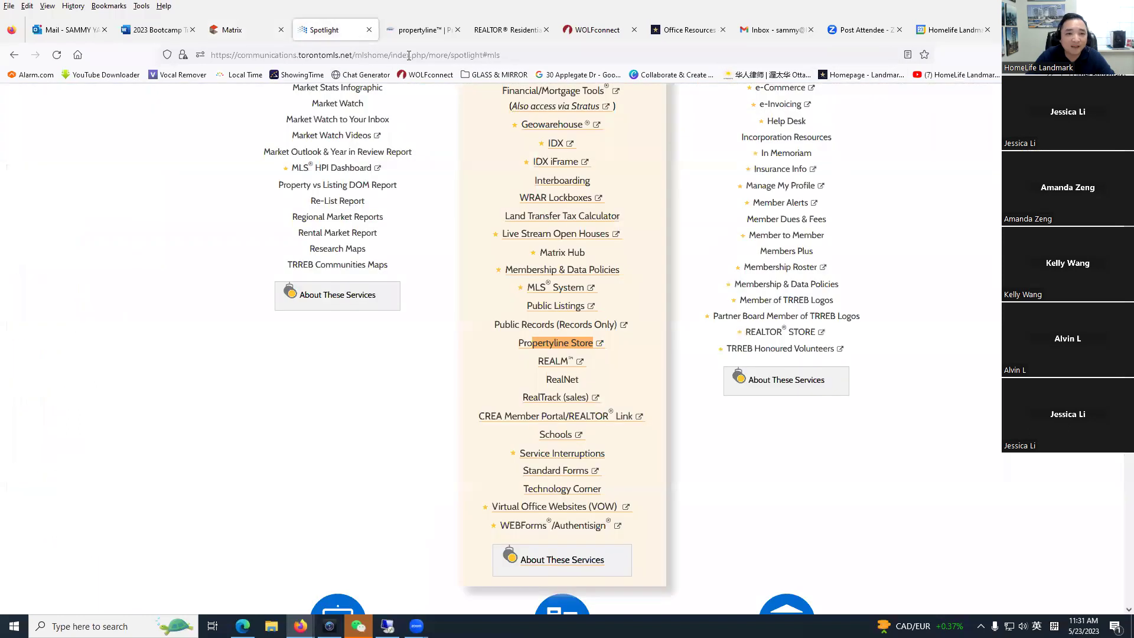
{"action": "left_click", "coordinate": [538, 348]}
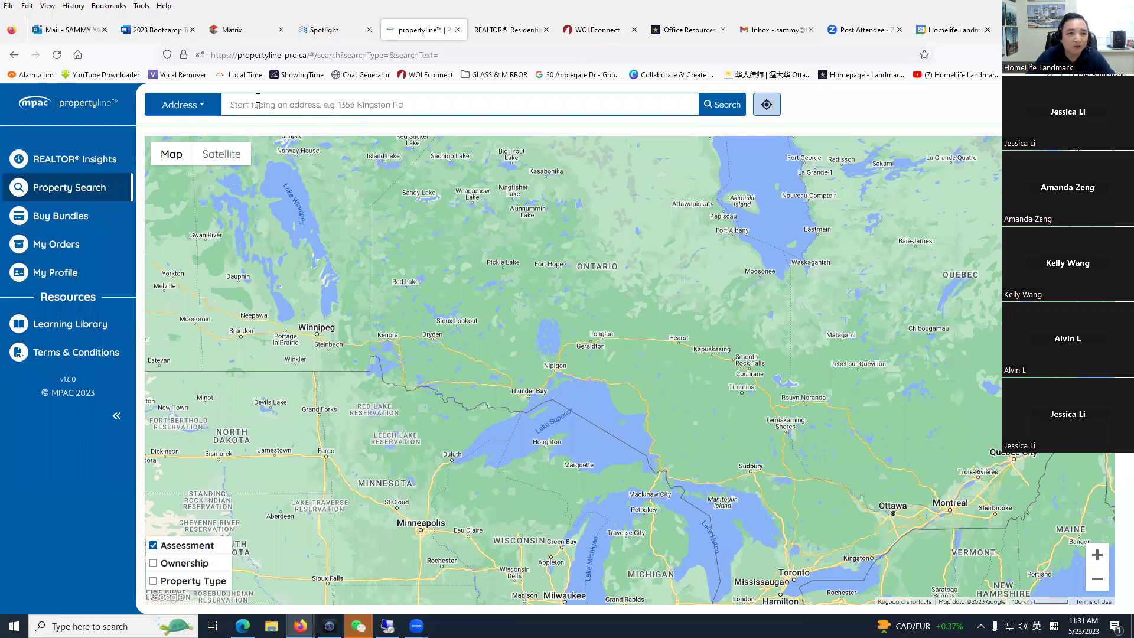
Step: Switch propertyline to Advanced Address Search, try its unit, street number and street name fields, then go to the Matrix tools tab
{"action": "left_click", "coordinate": [203, 108]}
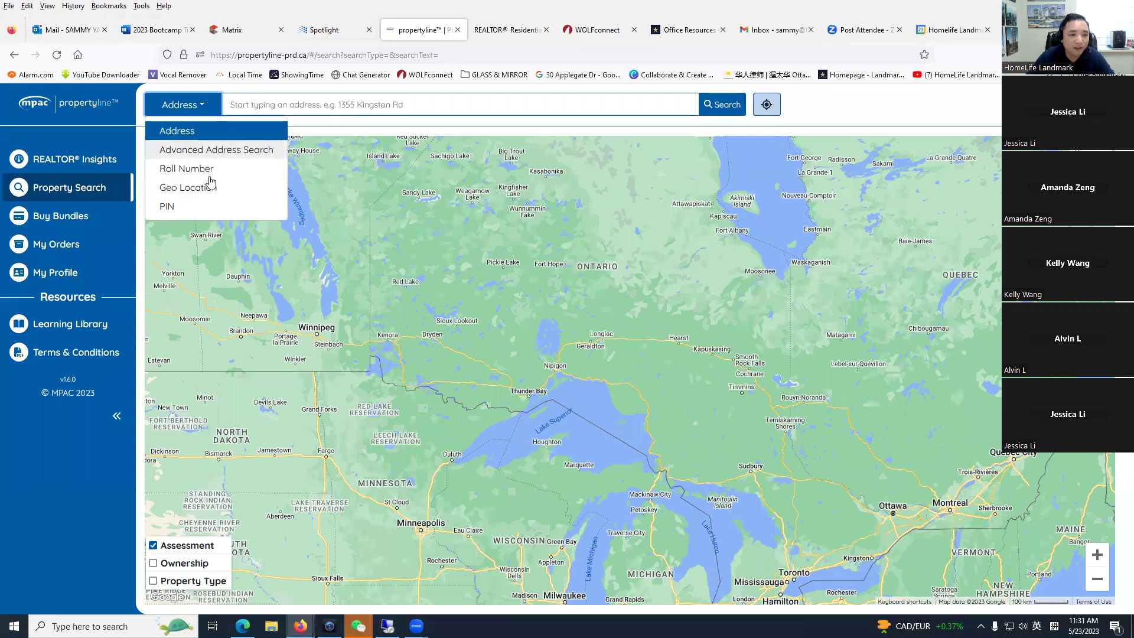
{"action": "left_click", "coordinate": [186, 151]}
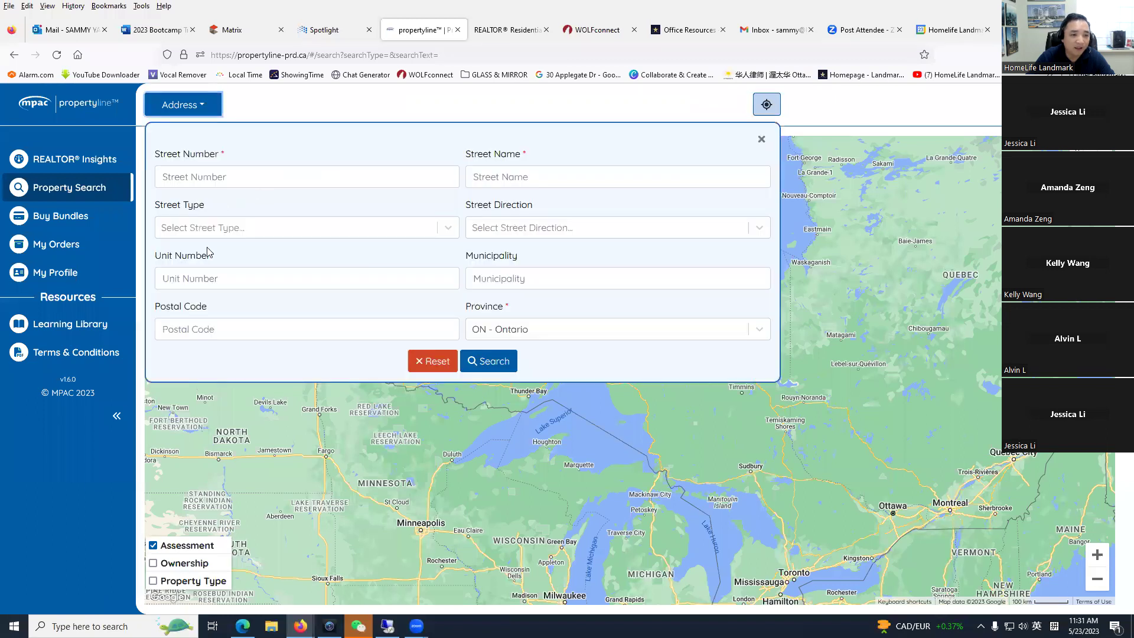
{"action": "left_click", "coordinate": [201, 280]}
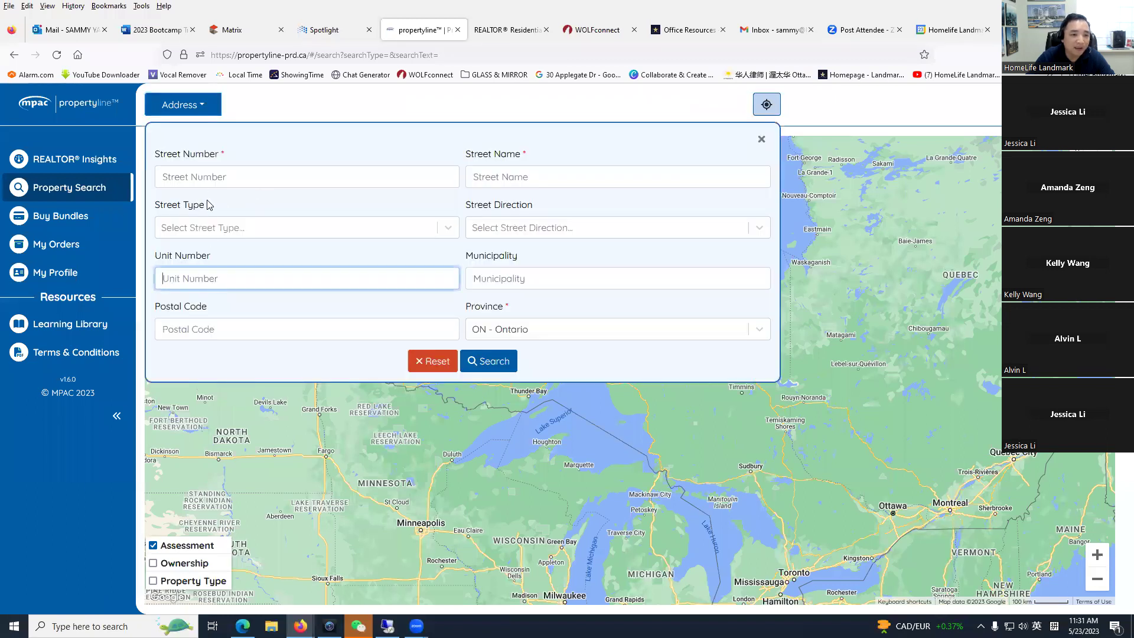
{"action": "left_click", "coordinate": [205, 176]}
{"action": "left_click", "coordinate": [516, 175]}
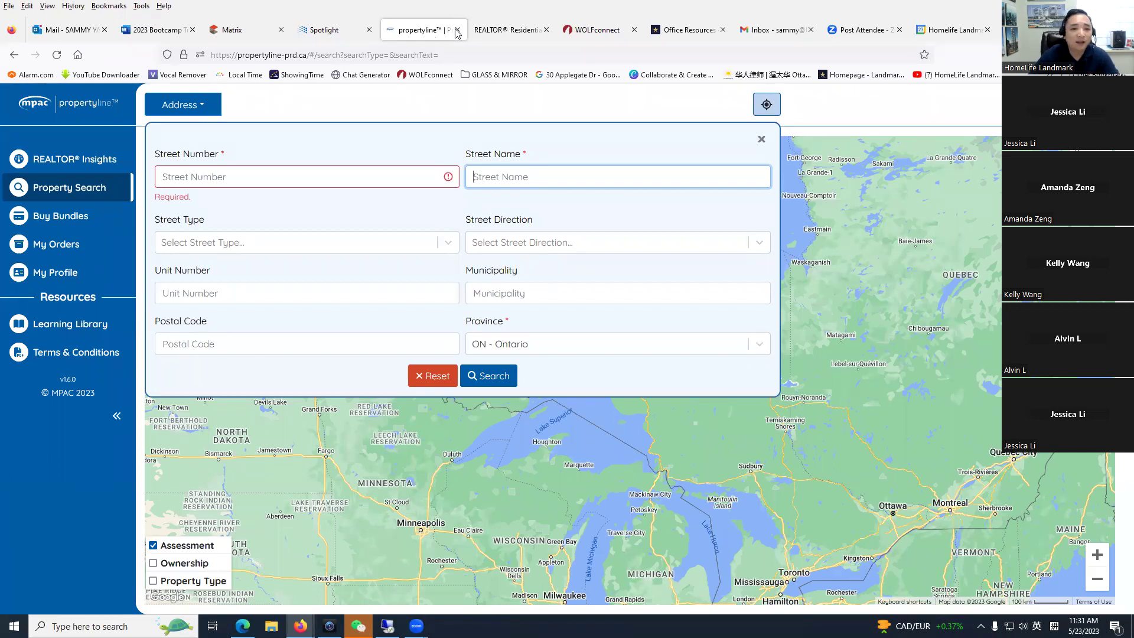
{"action": "left_click", "coordinate": [323, 29]}
{"action": "left_click", "coordinate": [237, 29]}
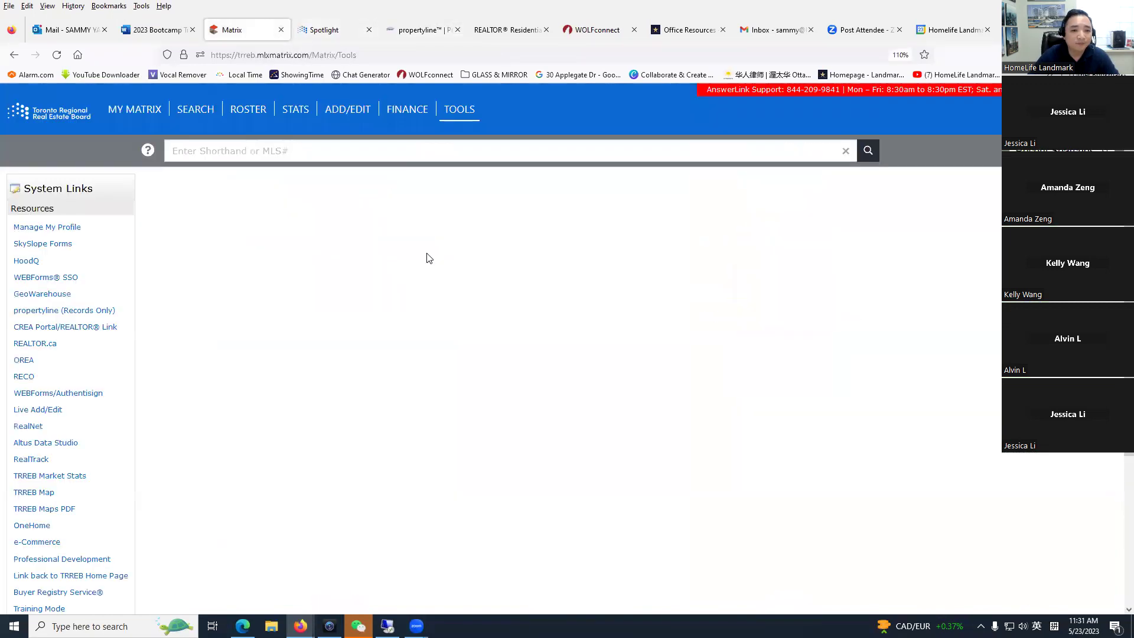
Step: Close the propertyline and Spotlight tabs
{"action": "left_click", "coordinate": [420, 30]}
{"action": "left_click", "coordinate": [457, 30]}
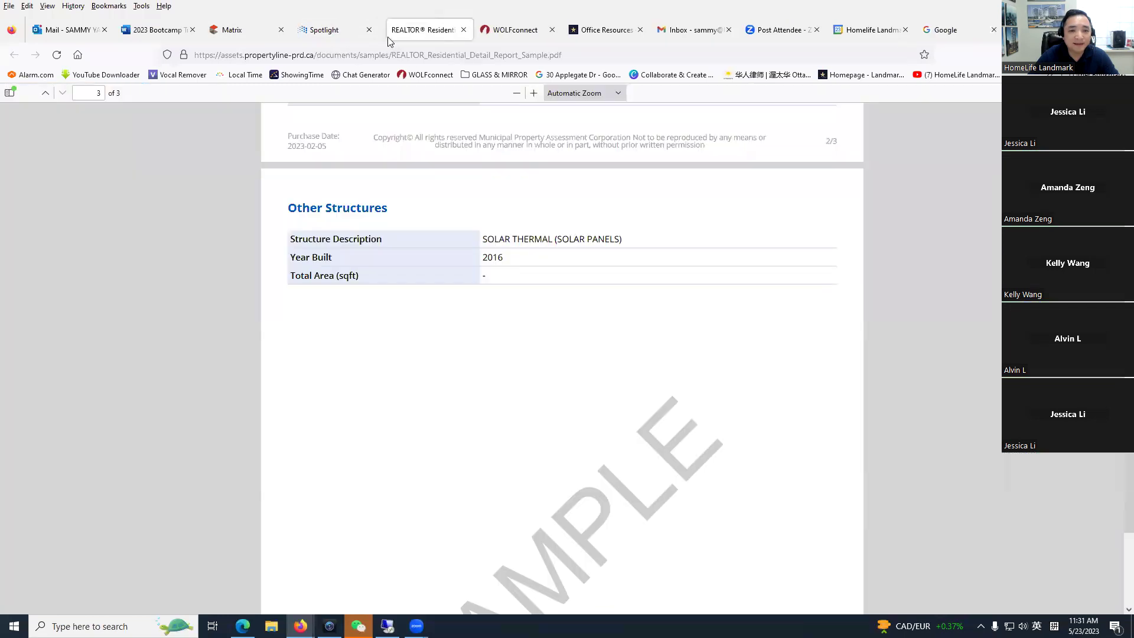
{"action": "left_click", "coordinate": [331, 30]}
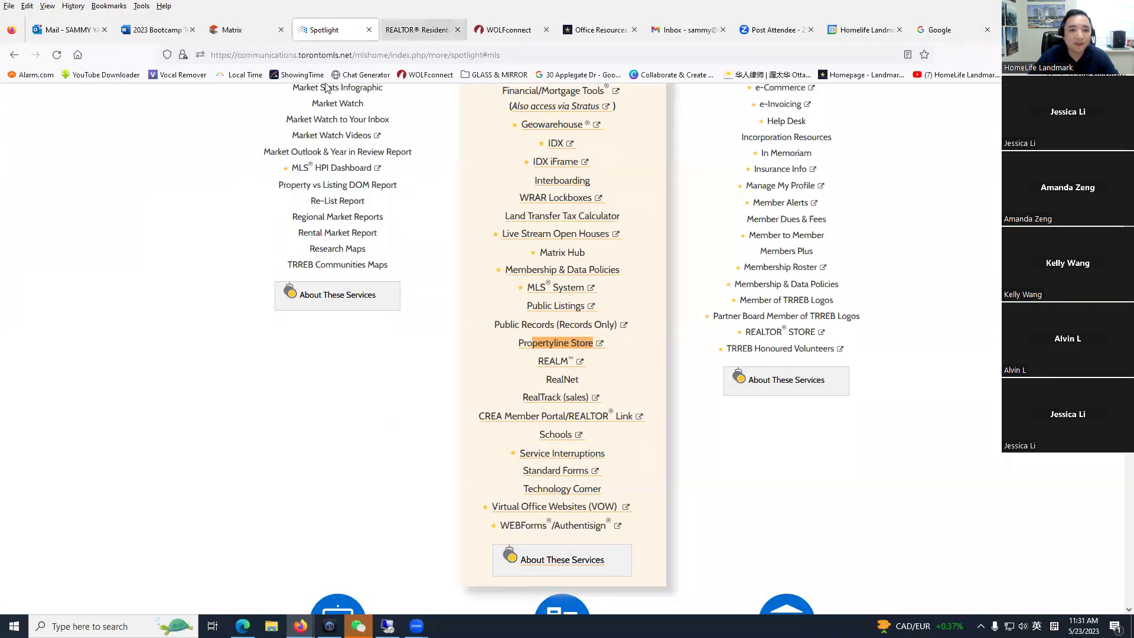
{"action": "left_click", "coordinate": [369, 30]}
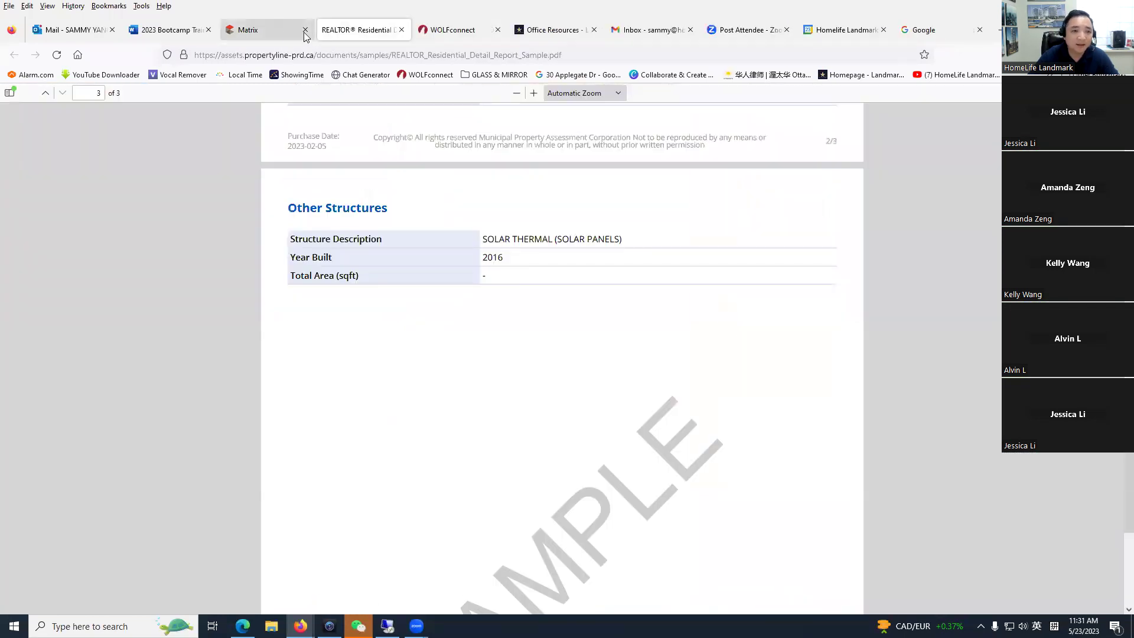
Step: Go back to the My Matrix home dashboard via the TRREB logo
{"action": "left_click", "coordinate": [304, 34]}
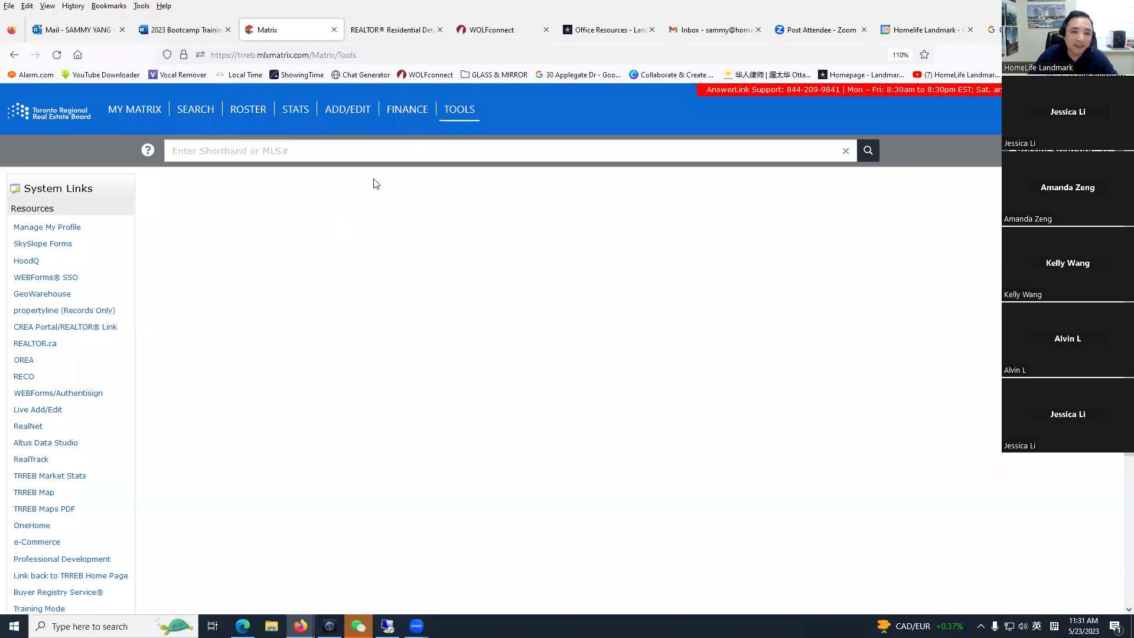
{"action": "left_click", "coordinate": [55, 121]}
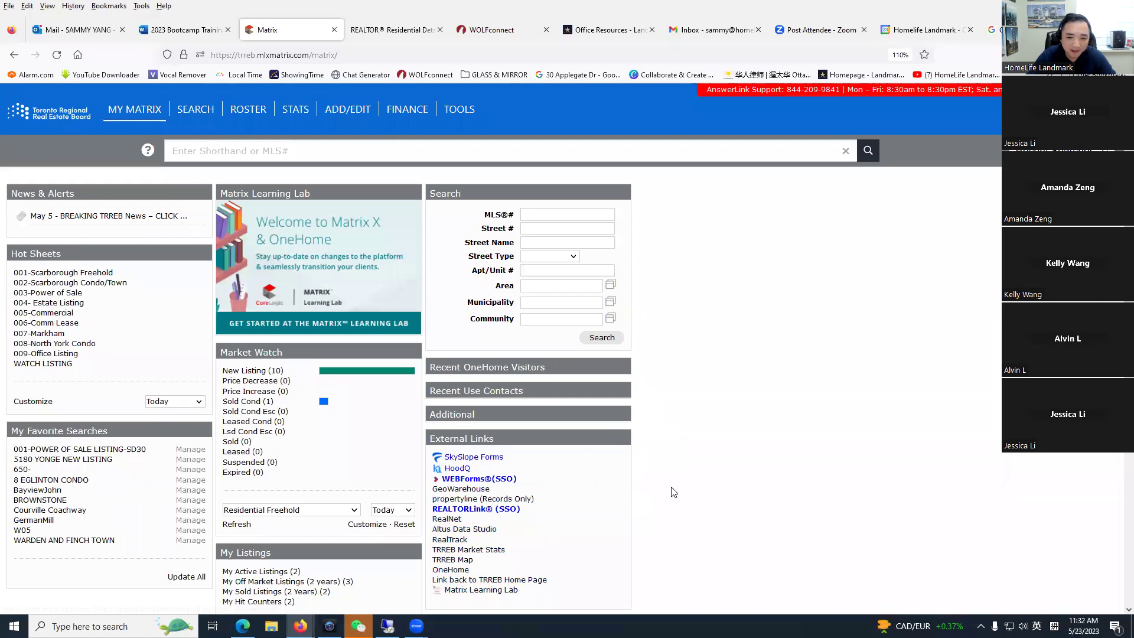
{"action": "scroll", "coordinate": [655, 517], "scroll_direction": "down", "scroll_amount": 3}
{"action": "scroll", "coordinate": [655, 518], "scroll_direction": "up", "scroll_amount": 3}
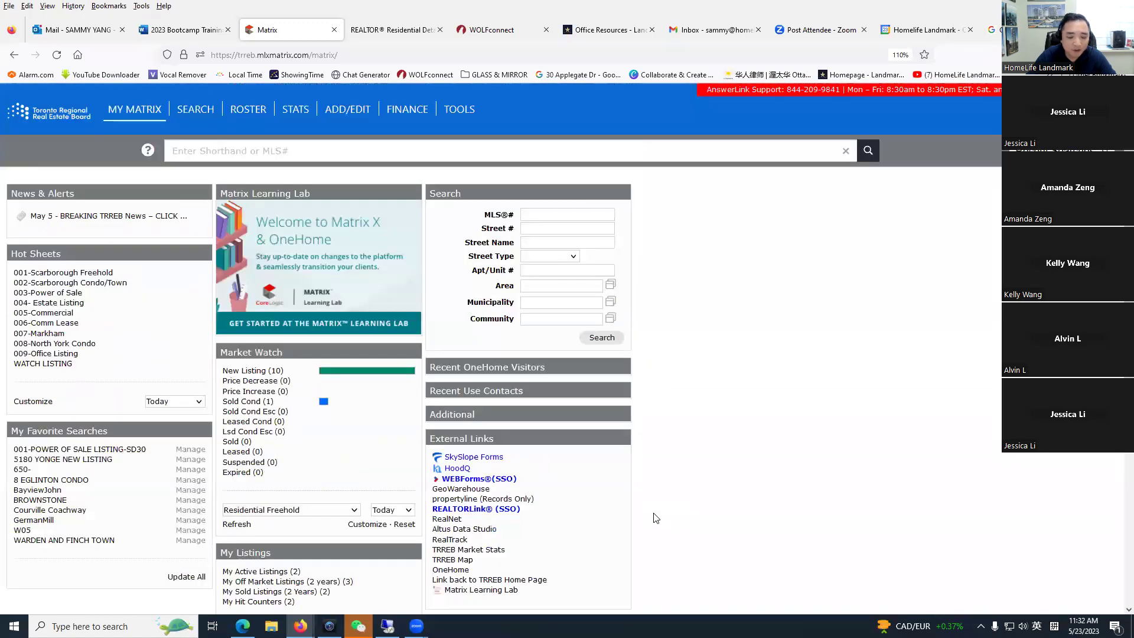
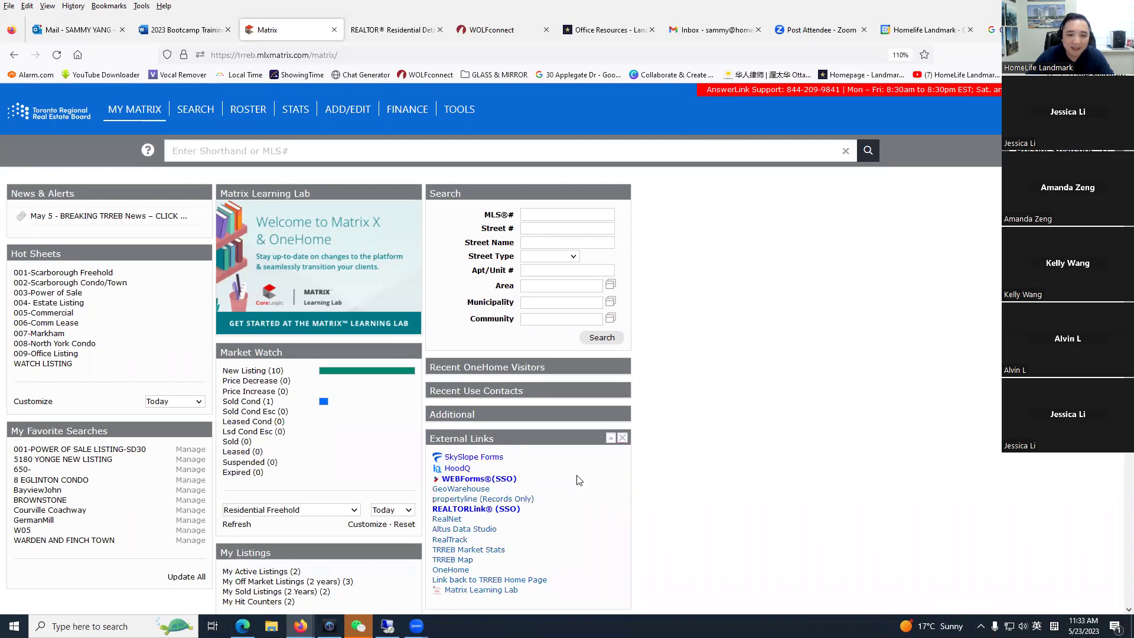
{"action": "left_click", "coordinate": [253, 371]}
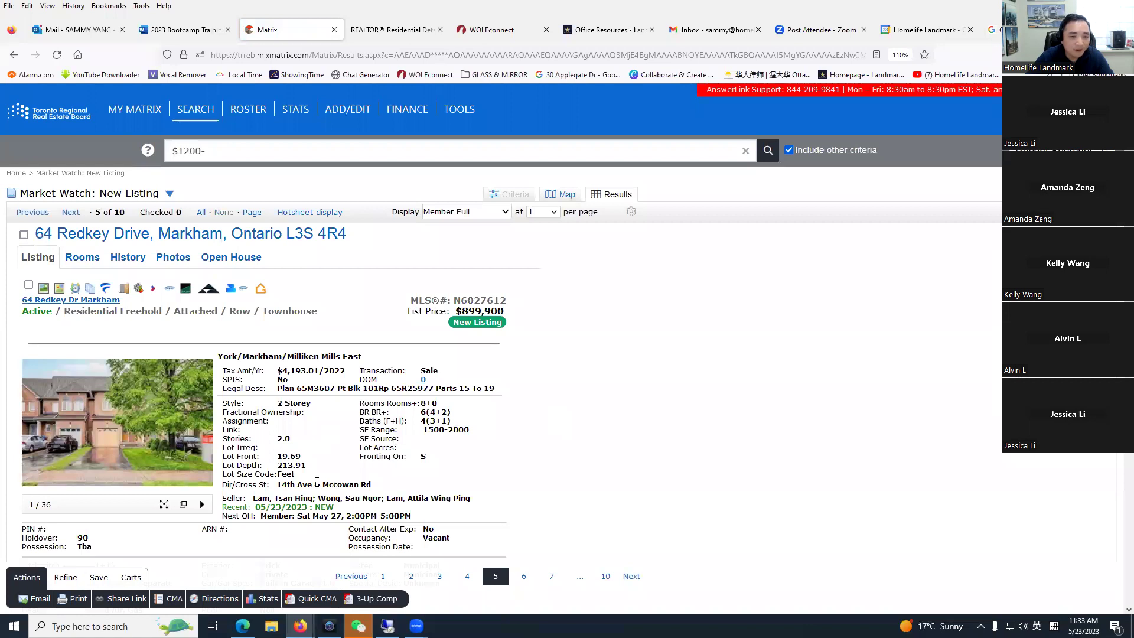
{"action": "scroll", "coordinate": [317, 483], "scroll_direction": "down", "scroll_amount": 3}
{"action": "scroll", "coordinate": [317, 485], "scroll_direction": "up", "scroll_amount": 3}
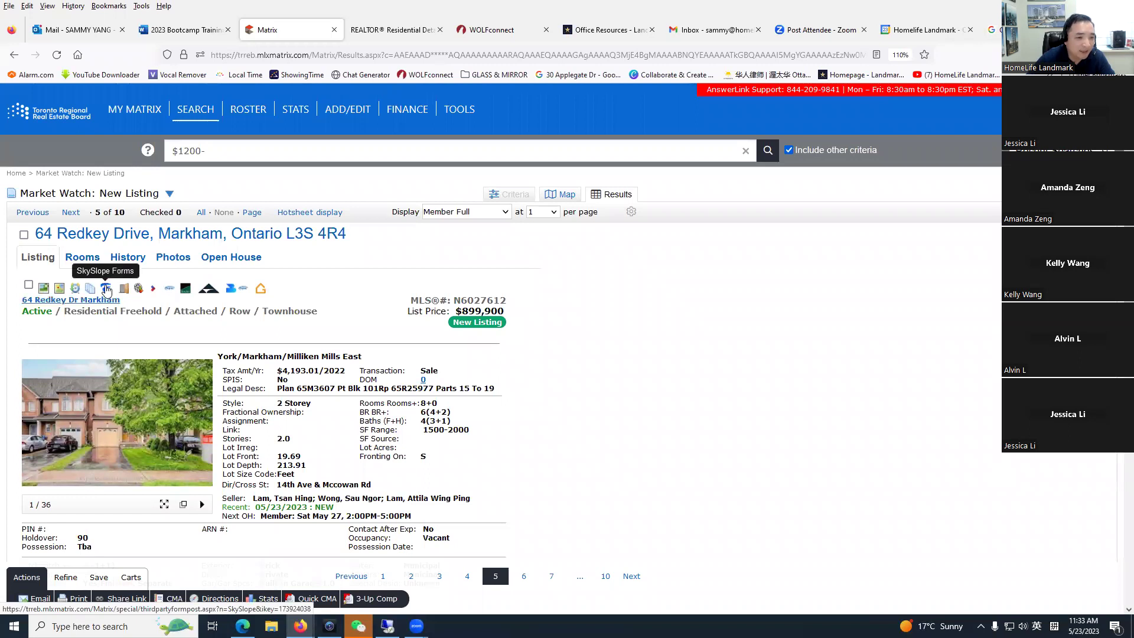
{"action": "left_click", "coordinate": [107, 289]}
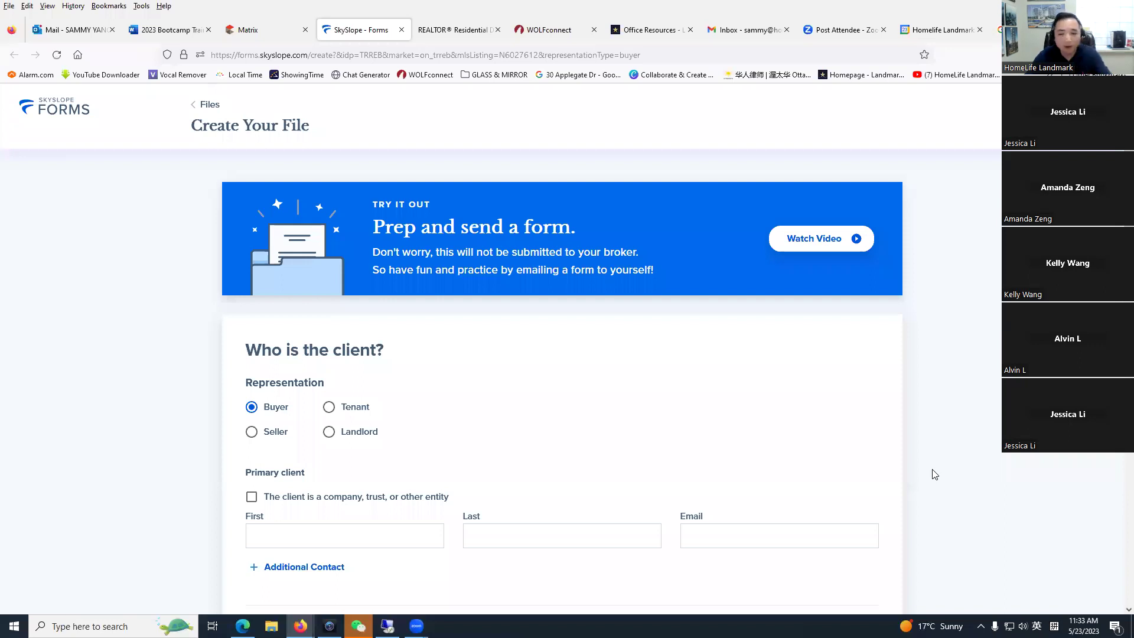
Step: Enter the primary client's first and last names on the new buyer file
{"action": "scroll", "coordinate": [871, 456], "scroll_direction": "down", "scroll_amount": 2}
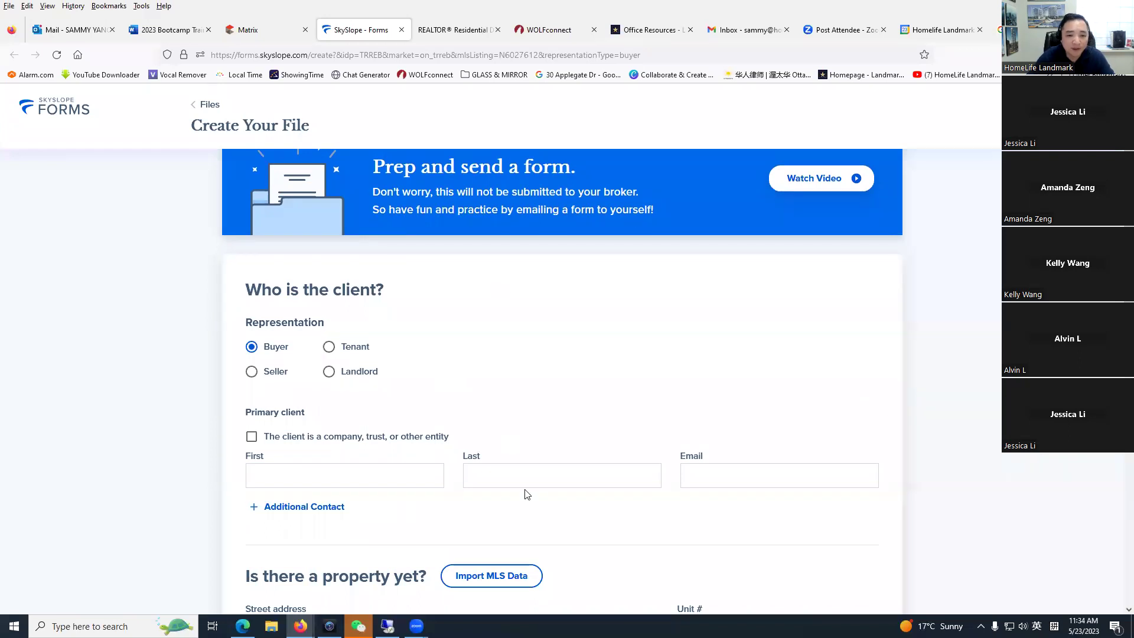
{"action": "scroll", "coordinate": [455, 375], "scroll_direction": "down", "scroll_amount": 3}
{"action": "scroll", "coordinate": [372, 308], "scroll_direction": "up", "scroll_amount": 2}
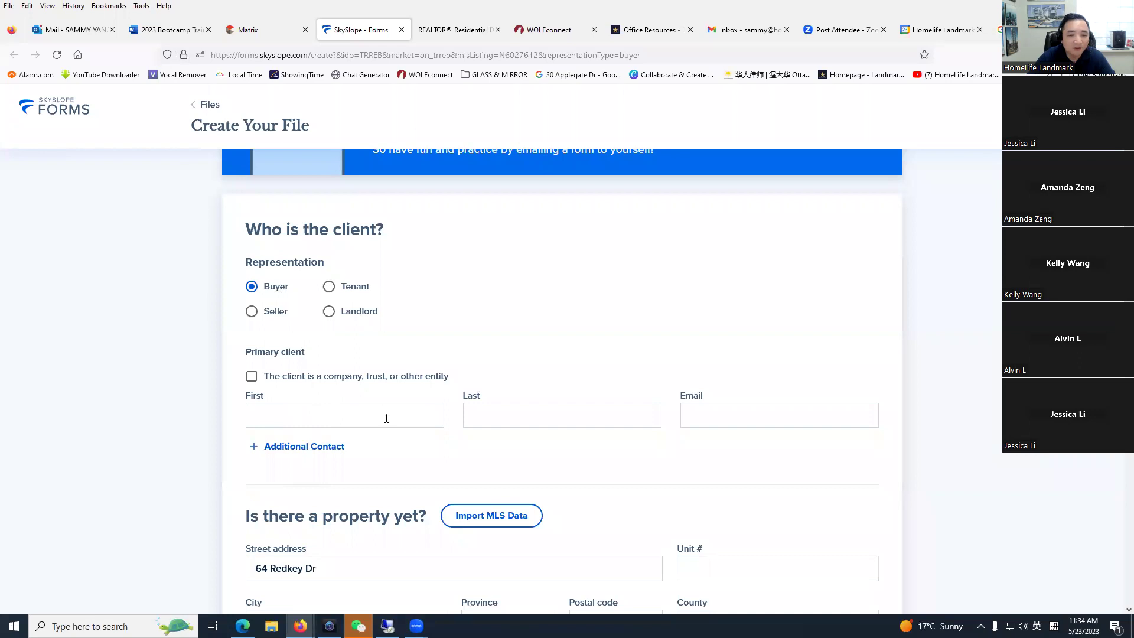
{"action": "left_click", "coordinate": [332, 418]}
{"action": "key", "text": "Tab"}
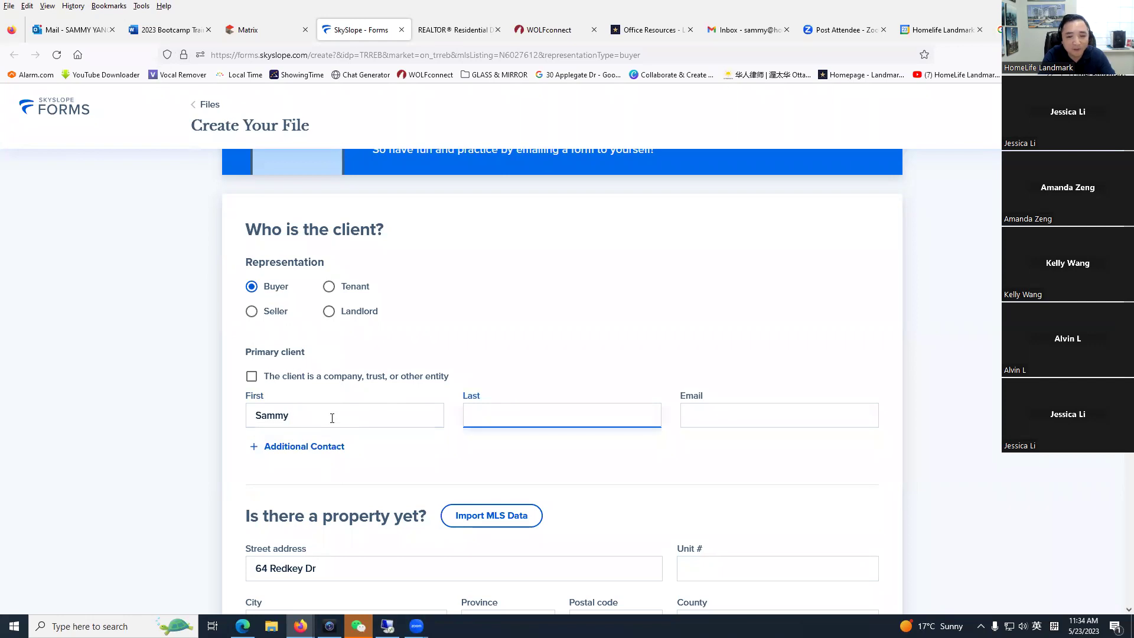
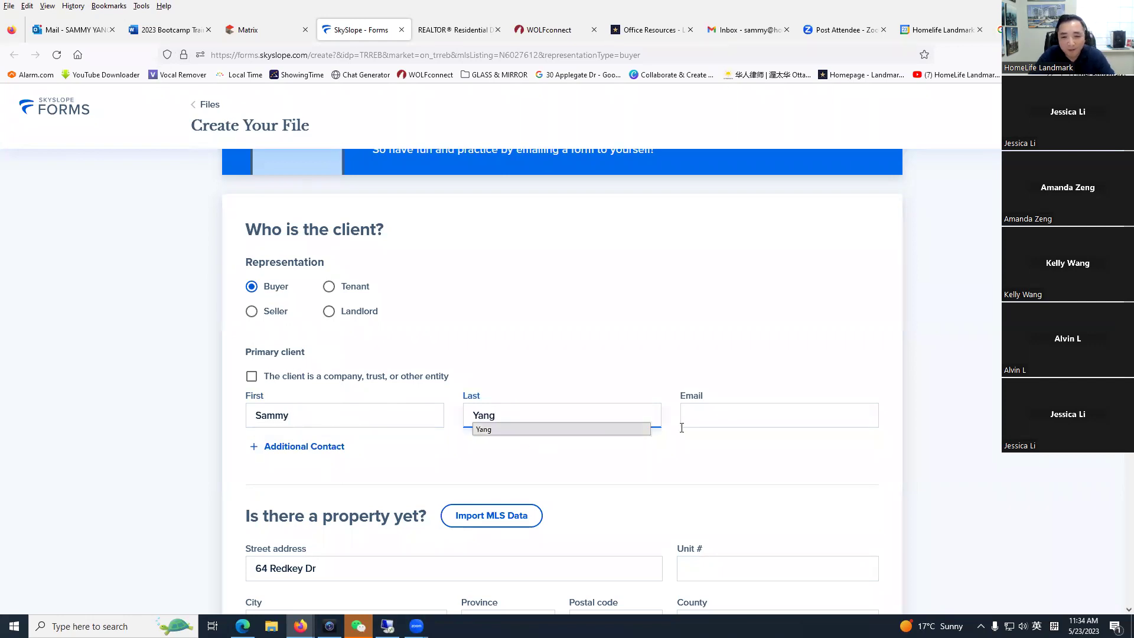
Step: Fill the client's e-mail from a saved address and add an additional contact row
{"action": "left_click", "coordinate": [748, 408]}
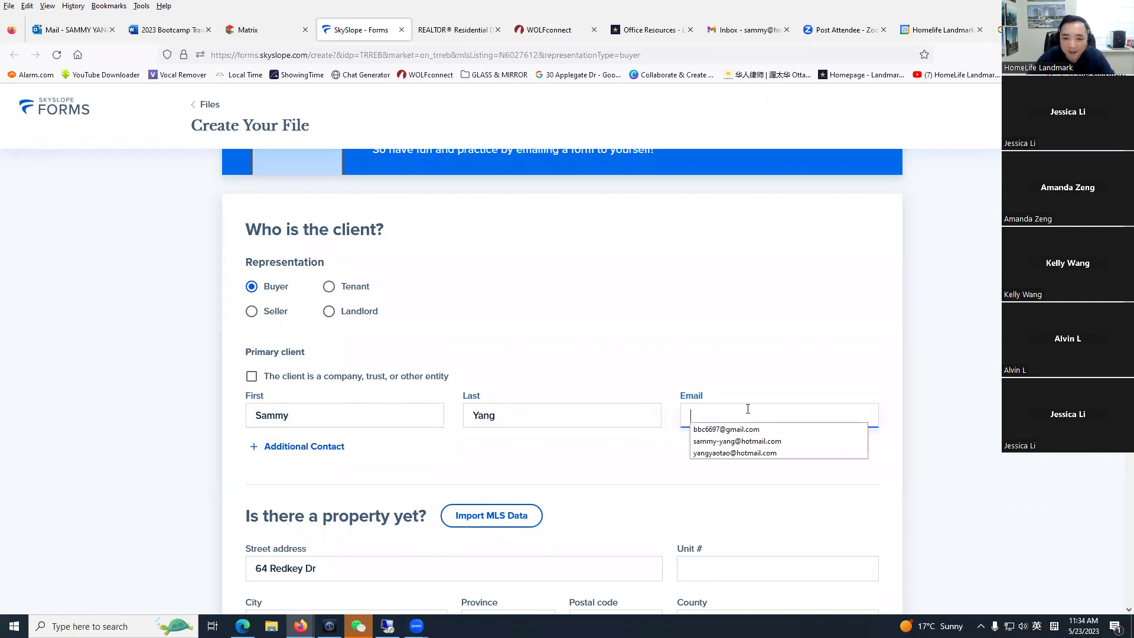
{"action": "left_click", "coordinate": [742, 441]}
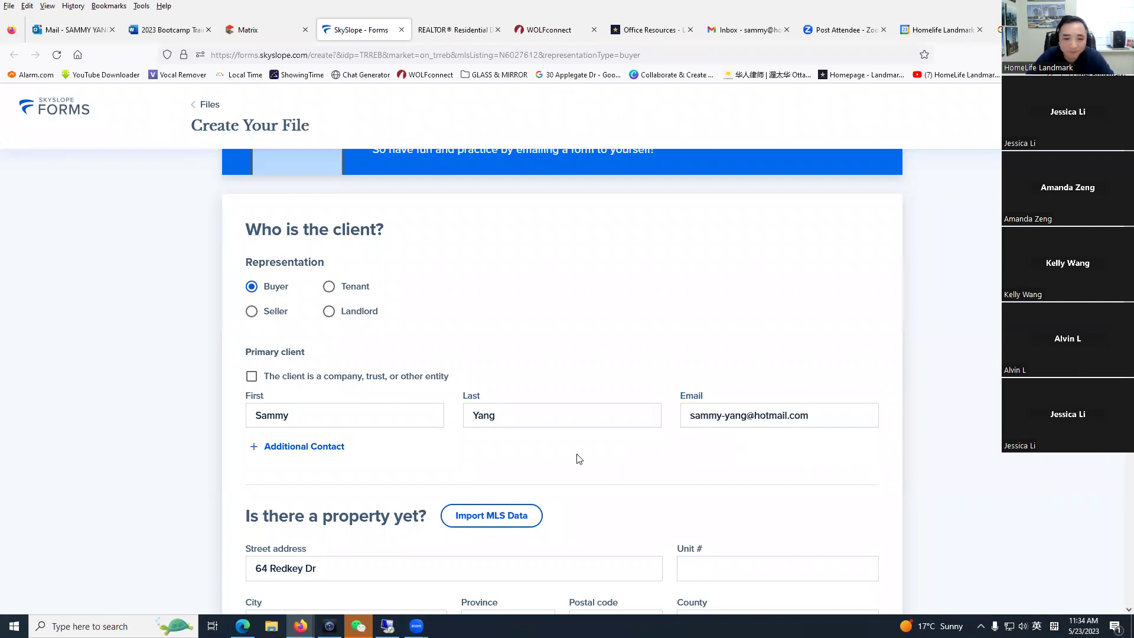
{"action": "scroll", "coordinate": [332, 504], "scroll_direction": "down", "scroll_amount": 1}
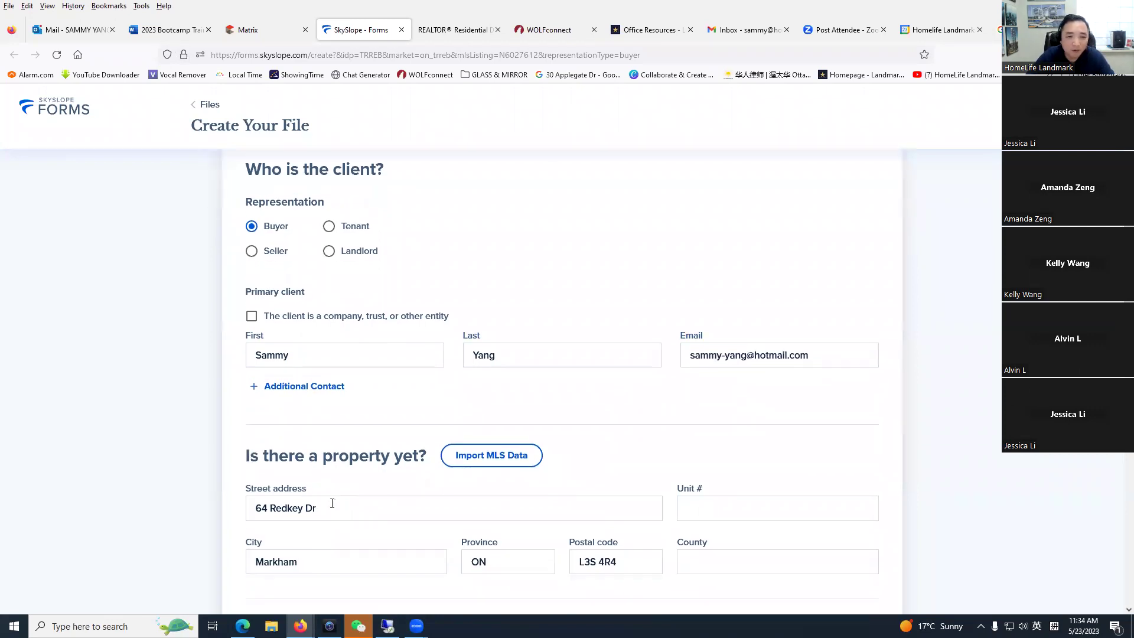
{"action": "left_click", "coordinate": [298, 391]}
Step: Enter the second contact's first name, last name and e-mail address
{"action": "left_click", "coordinate": [295, 447]}
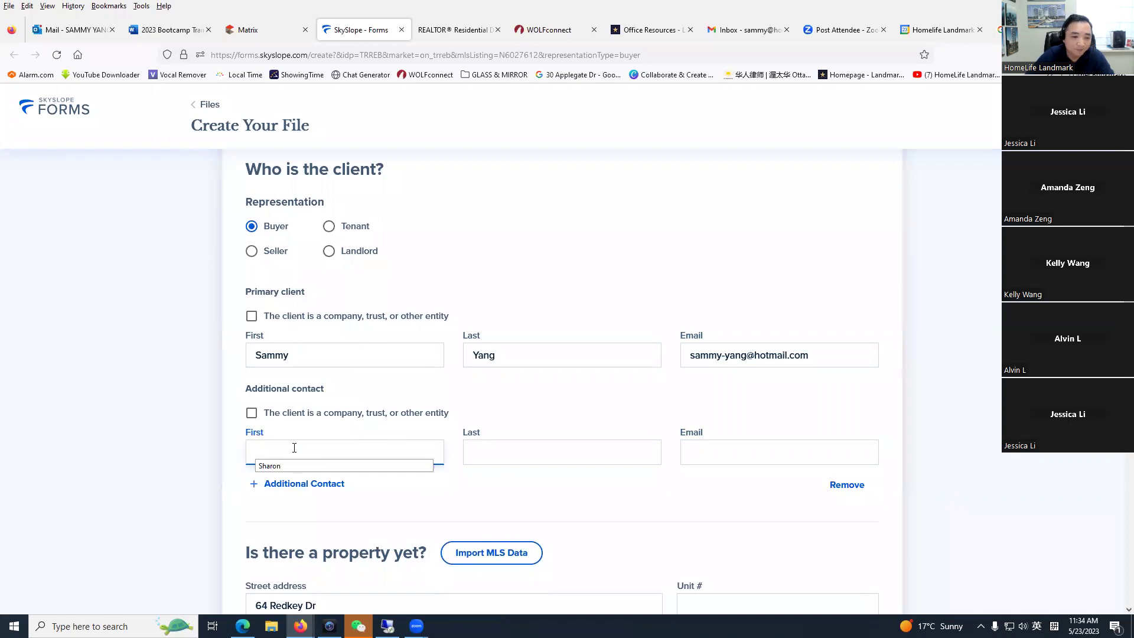
{"action": "key", "text": "Tab"}
{"action": "left_click", "coordinate": [722, 459]}
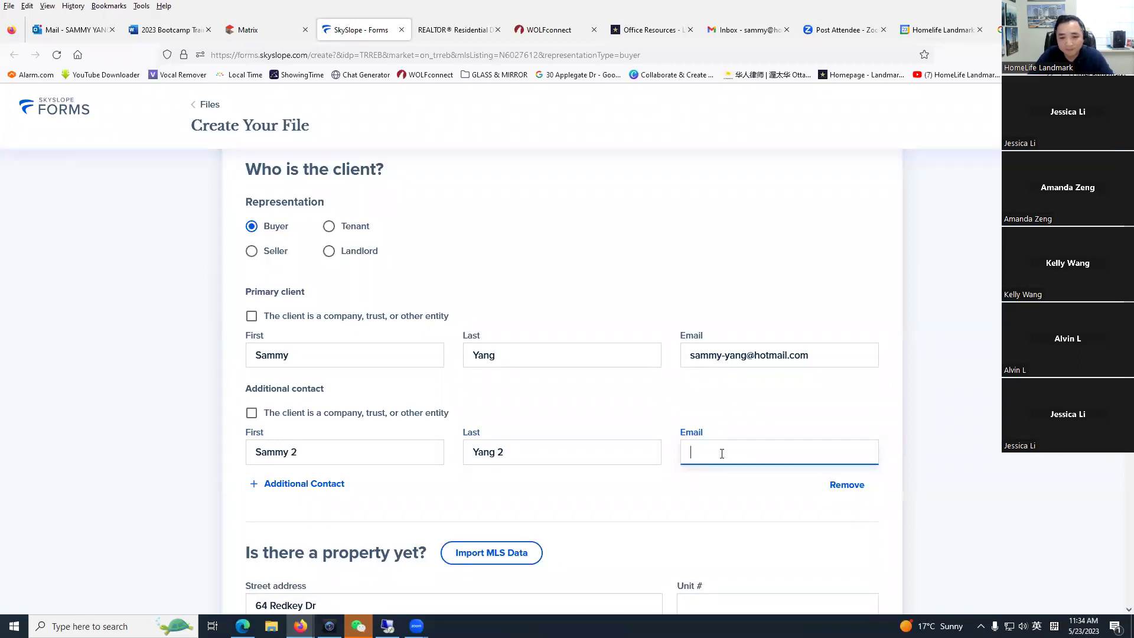
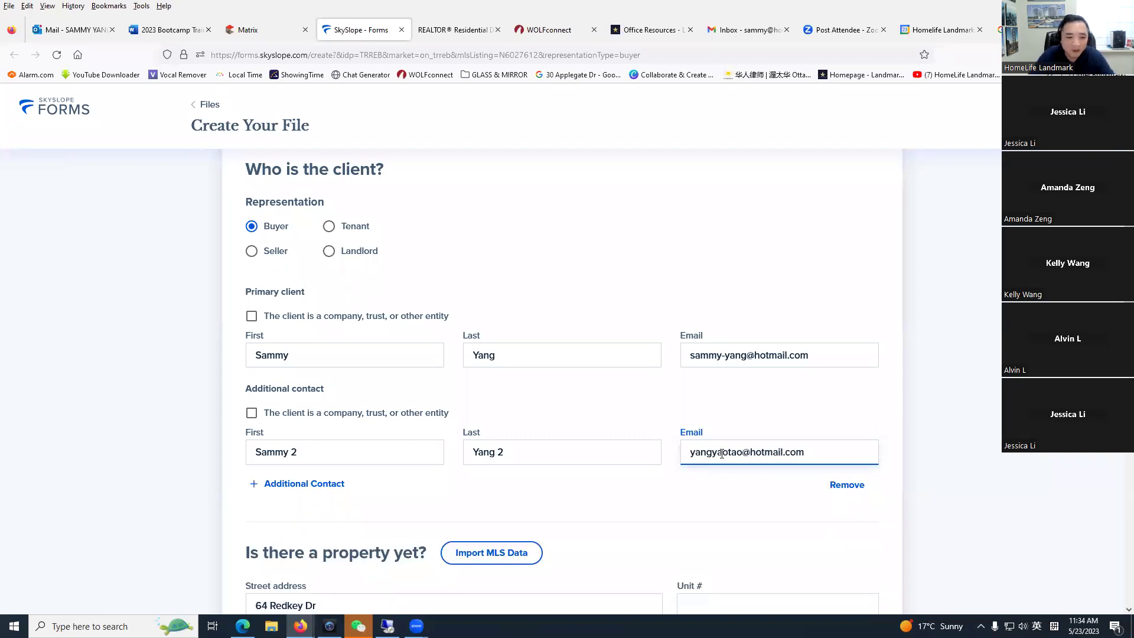
Step: Check the Matrix listing tab, then return to the file and edit its file name
{"action": "scroll", "coordinate": [341, 376], "scroll_direction": "down", "scroll_amount": 2}
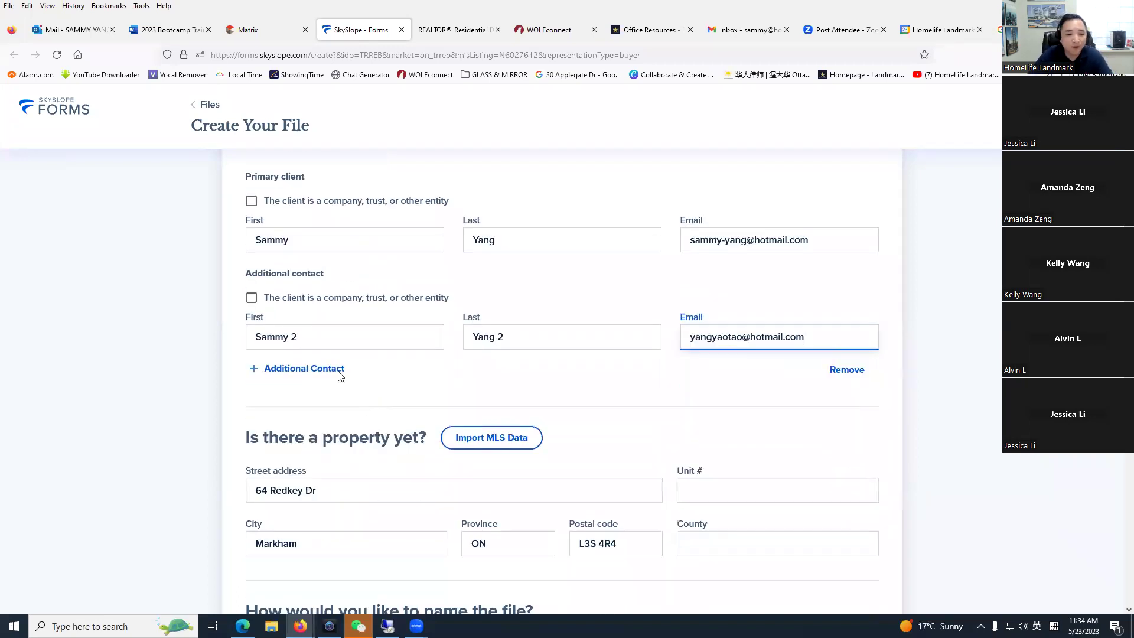
{"action": "scroll", "coordinate": [330, 372], "scroll_direction": "down", "scroll_amount": 2}
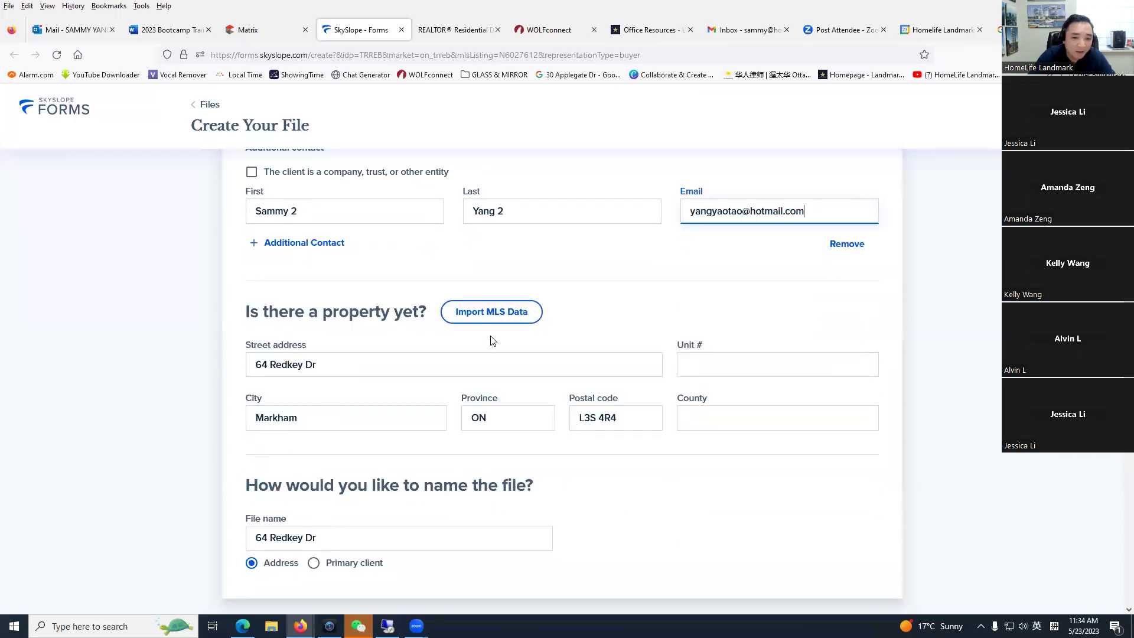
{"action": "scroll", "coordinate": [305, 317], "scroll_direction": "down", "scroll_amount": 1}
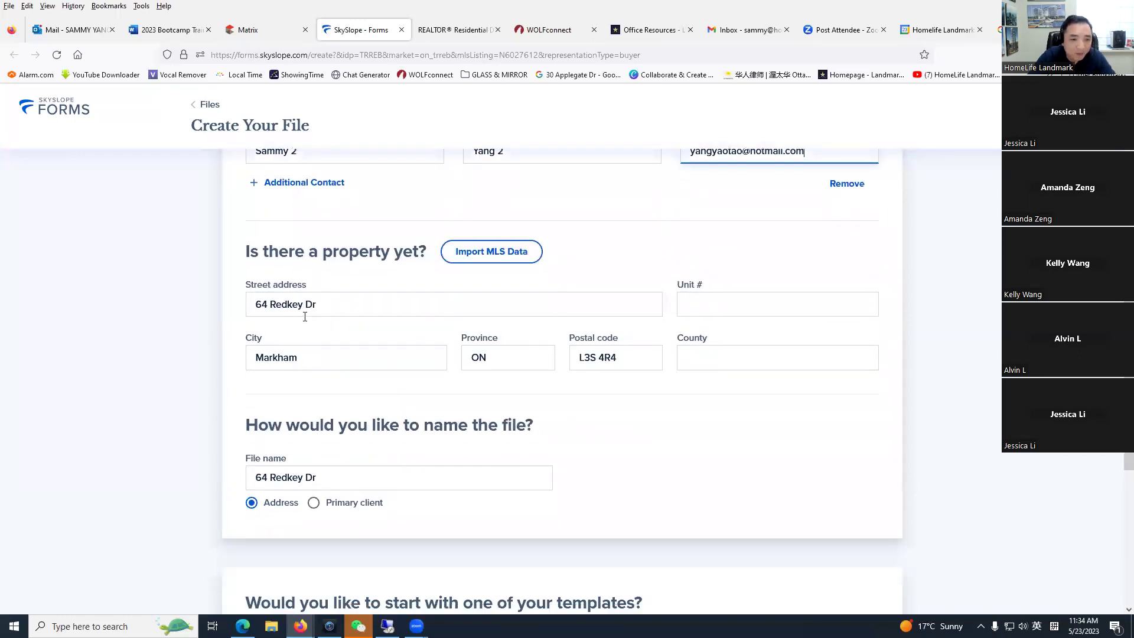
{"action": "left_click", "coordinate": [248, 30]}
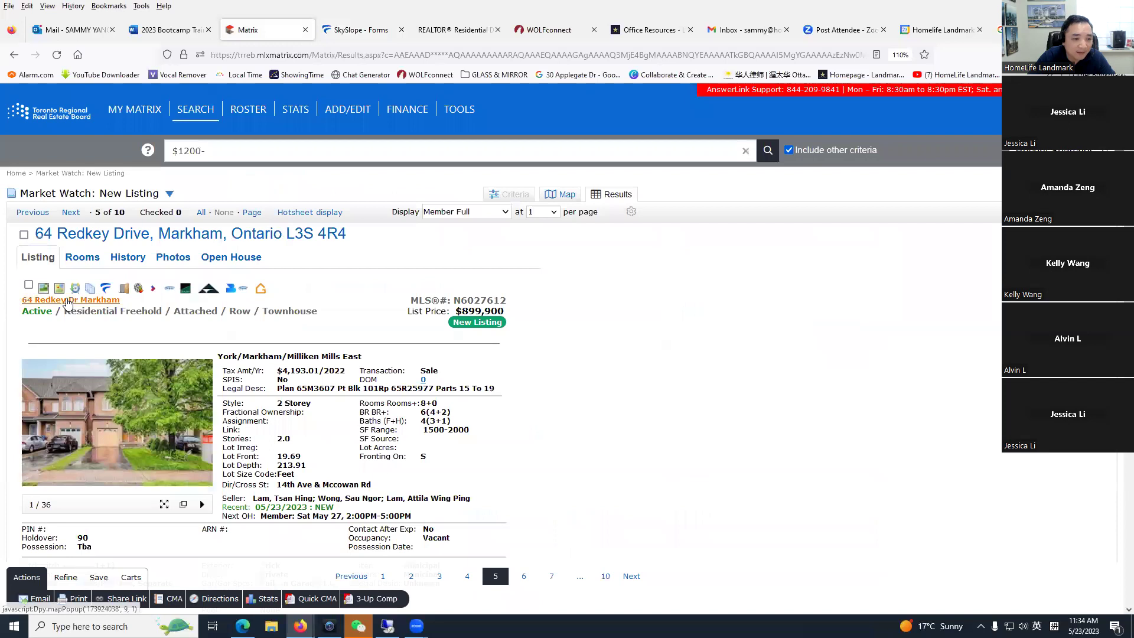
{"action": "left_click", "coordinate": [358, 30]}
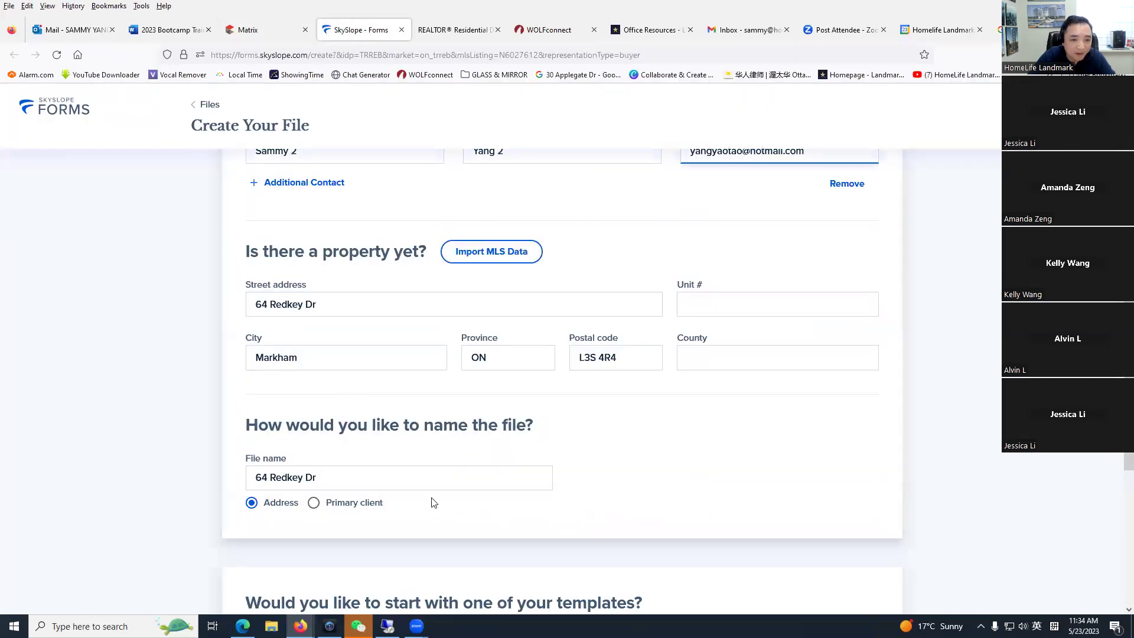
{"action": "scroll", "coordinate": [426, 455], "scroll_direction": "down", "scroll_amount": 1}
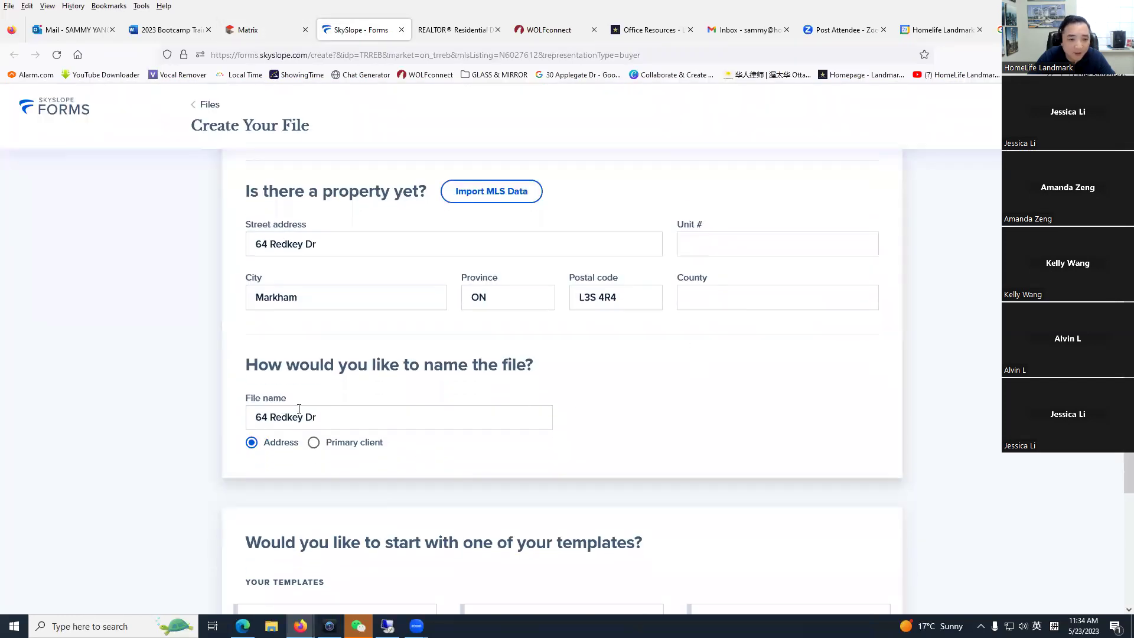
{"action": "scroll", "coordinate": [299, 408], "scroll_direction": "down", "scroll_amount": 2}
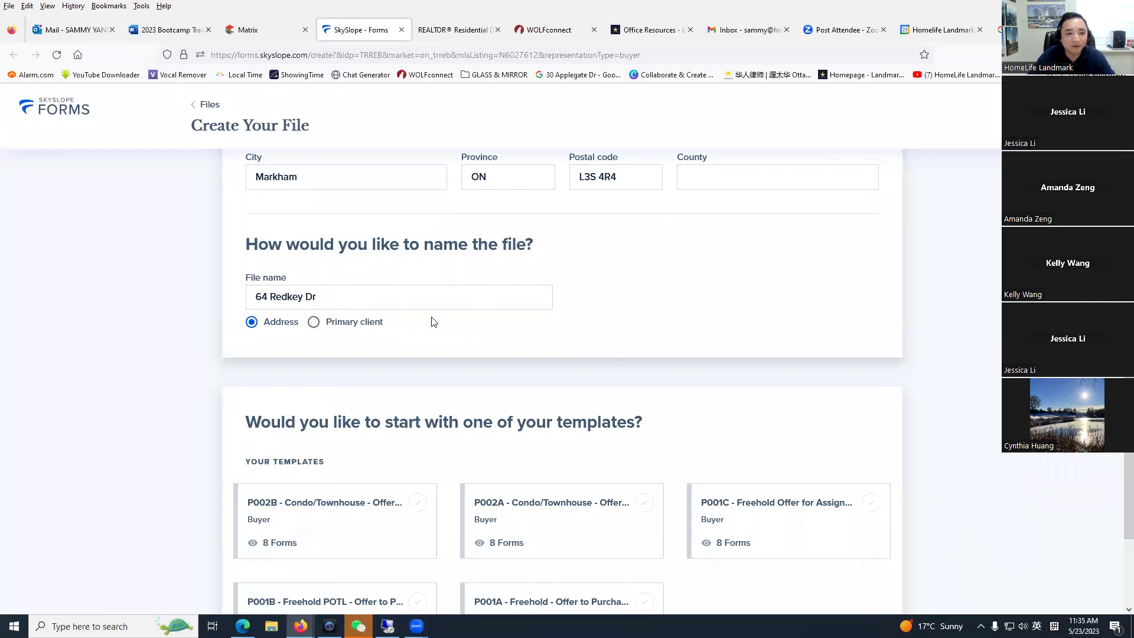
{"action": "left_click", "coordinate": [418, 297]}
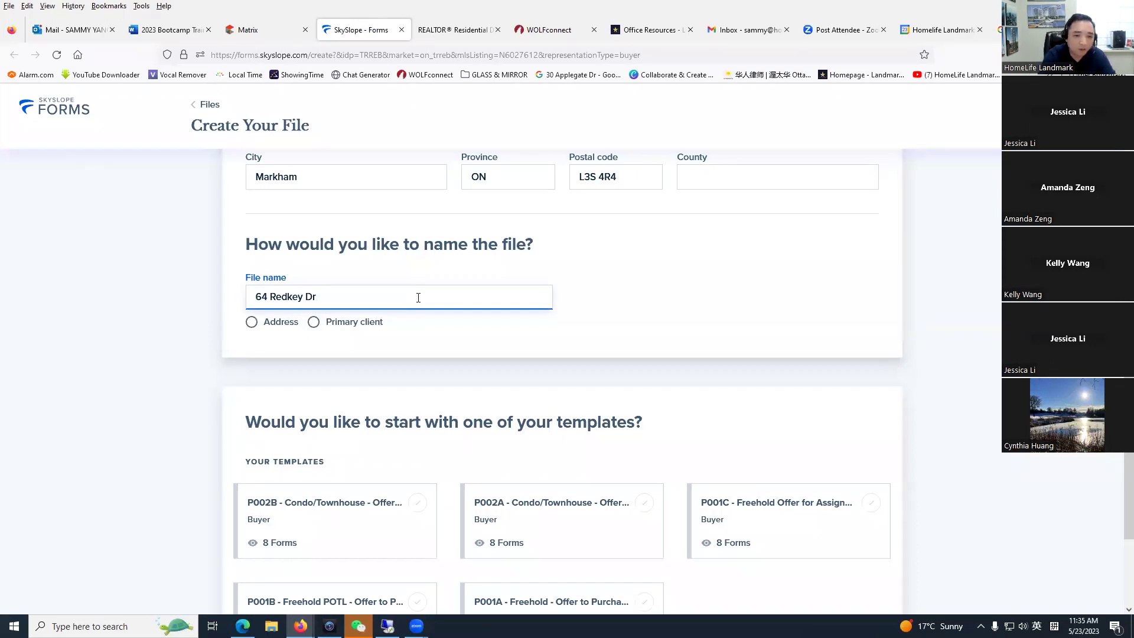
{"action": "type", "text": "May 2023"}
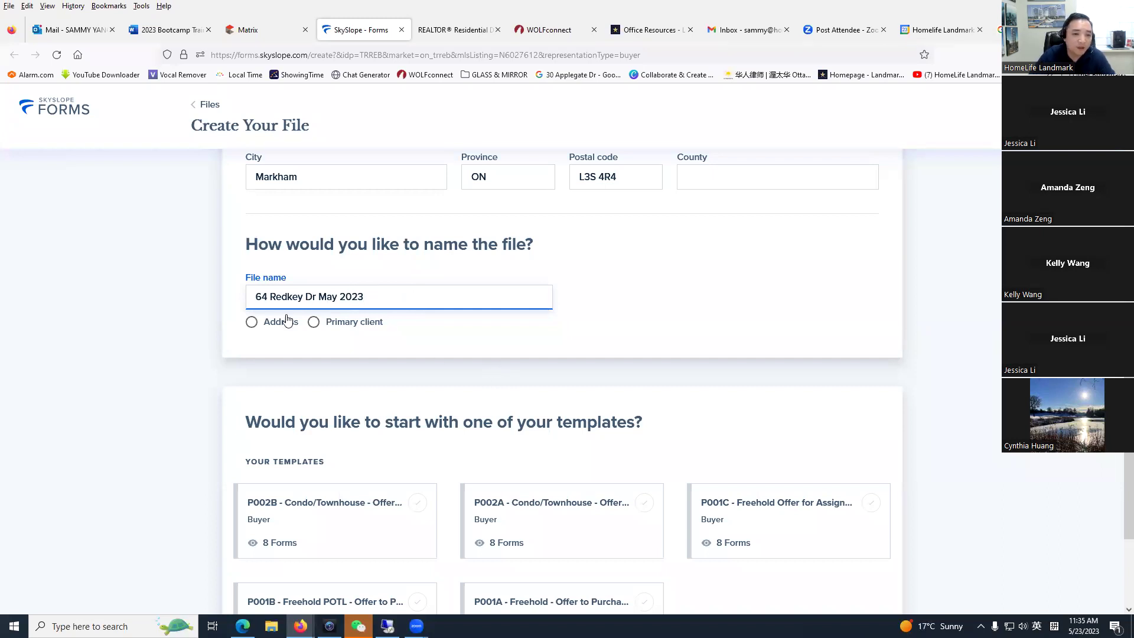
{"action": "left_click_drag", "start_coordinate": [397, 298], "coordinate": [142, 305]}
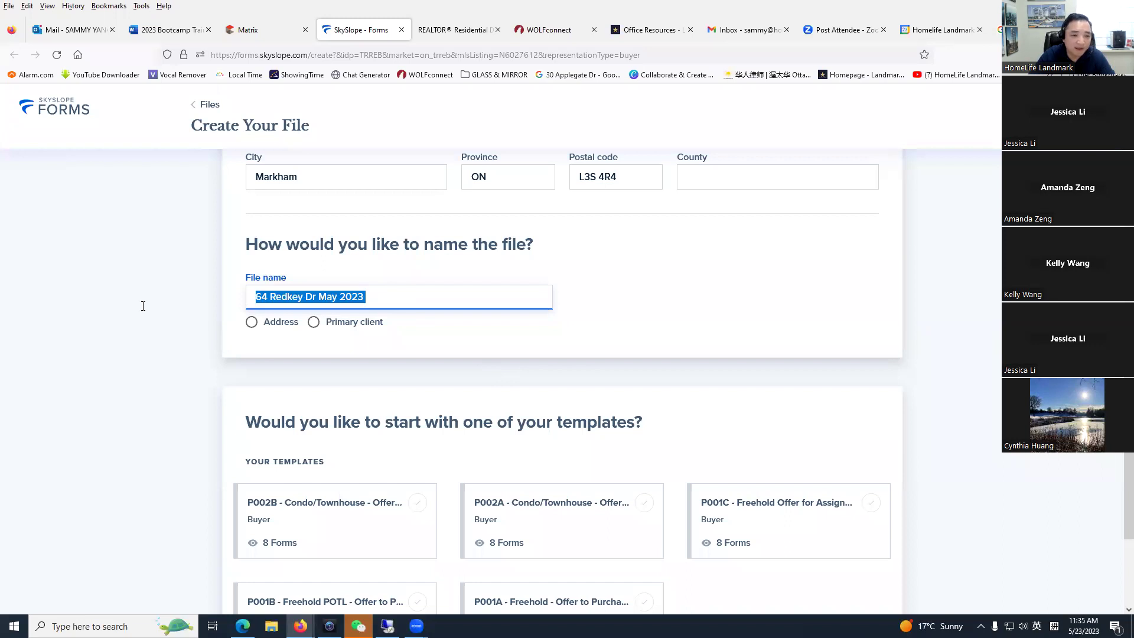
{"action": "left_click", "coordinate": [420, 345]}
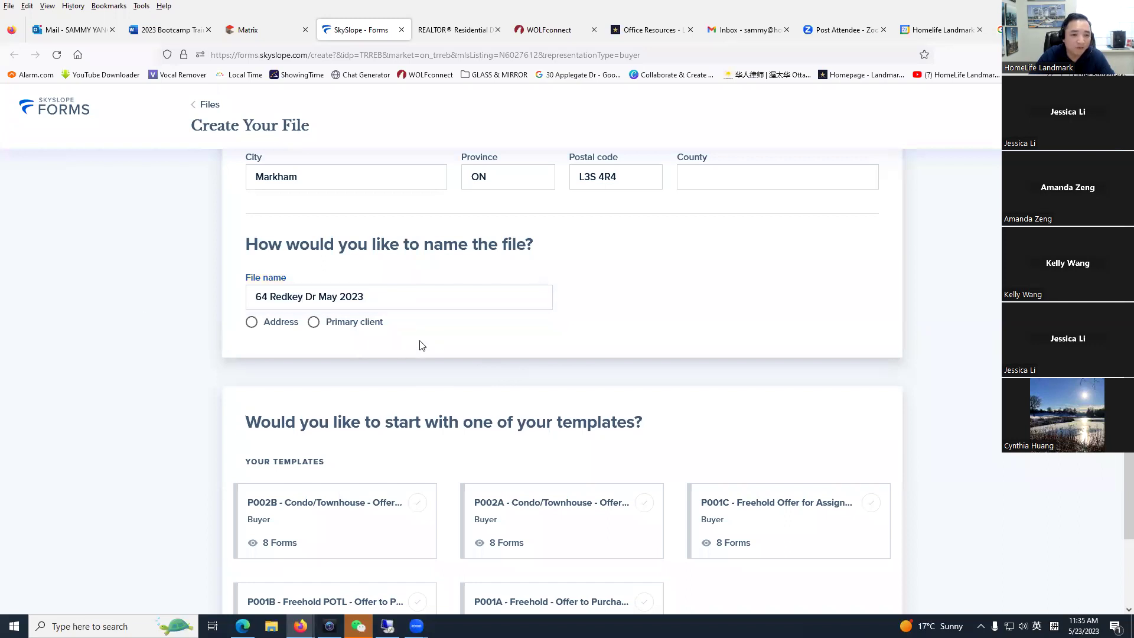
{"action": "left_click_drag", "start_coordinate": [317, 298], "coordinate": [603, 269]}
{"action": "key", "text": "BackSpace"}
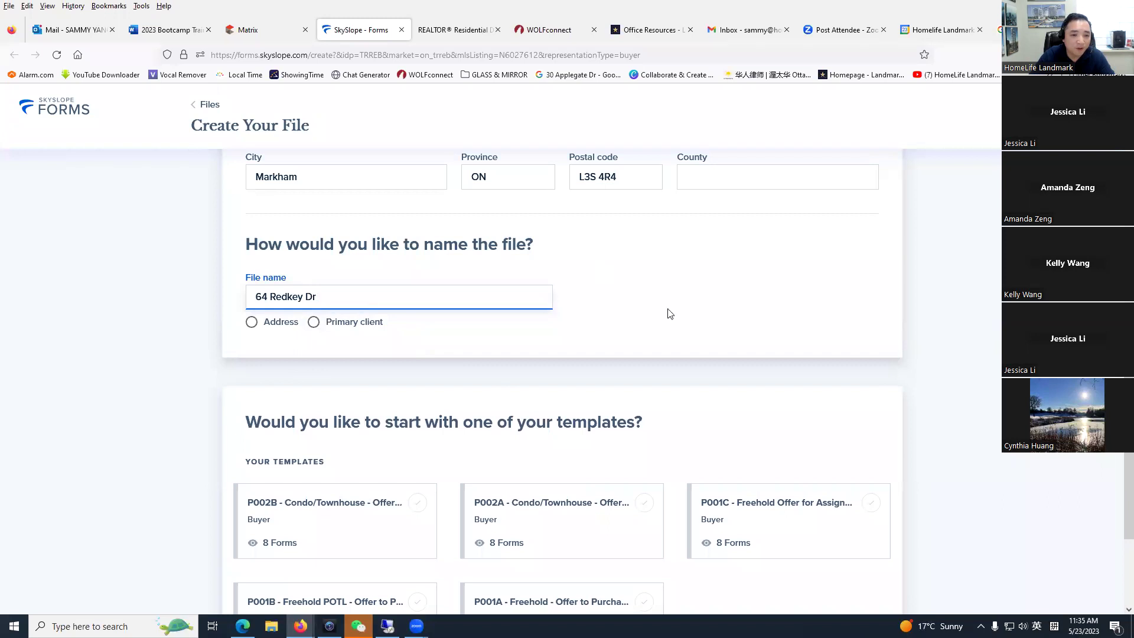
{"action": "left_click", "coordinate": [255, 324]}
{"action": "scroll", "coordinate": [271, 335], "scroll_direction": "down", "scroll_amount": 3}
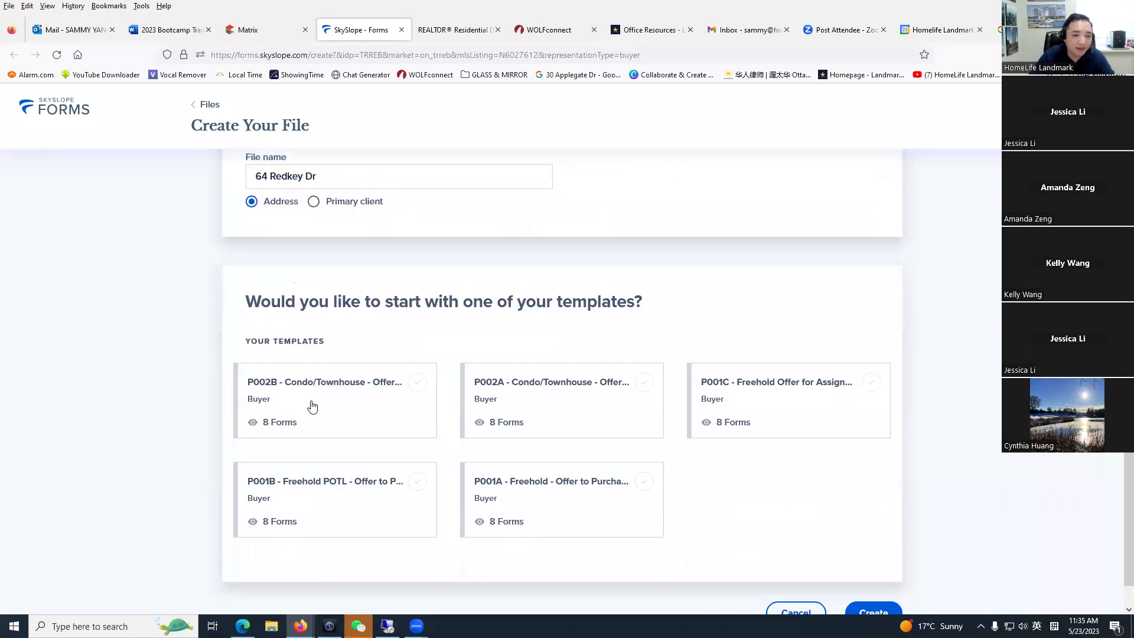
{"action": "scroll", "coordinate": [400, 542], "scroll_direction": "down", "scroll_amount": 1}
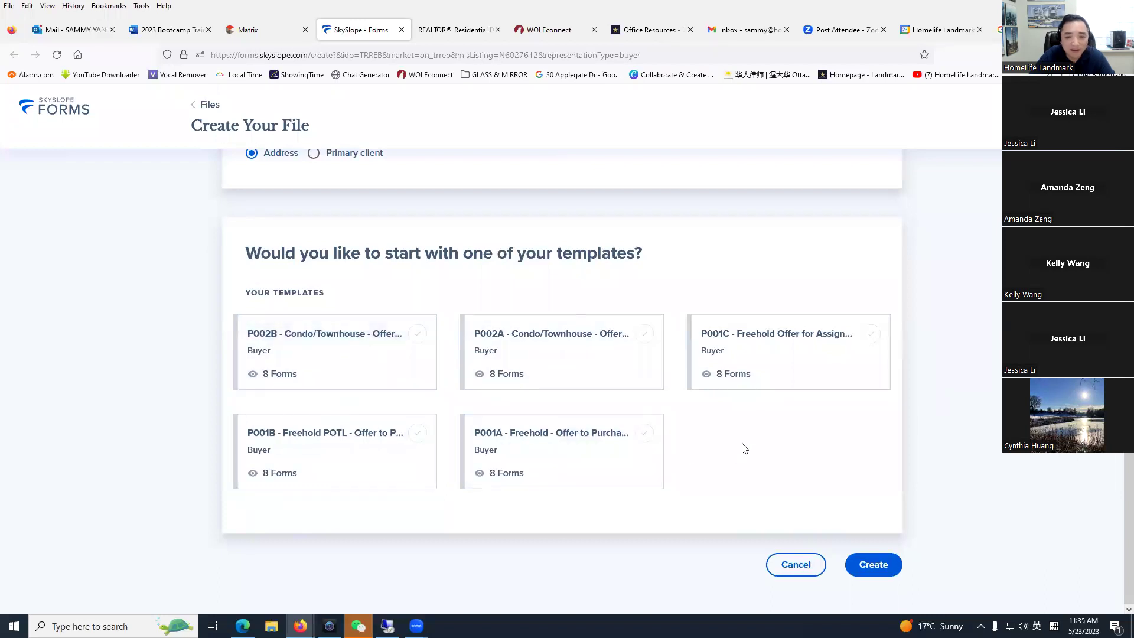
{"action": "scroll", "coordinate": [803, 443], "scroll_direction": "up", "scroll_amount": 3}
{"action": "scroll", "coordinate": [807, 448], "scroll_direction": "up", "scroll_amount": 3}
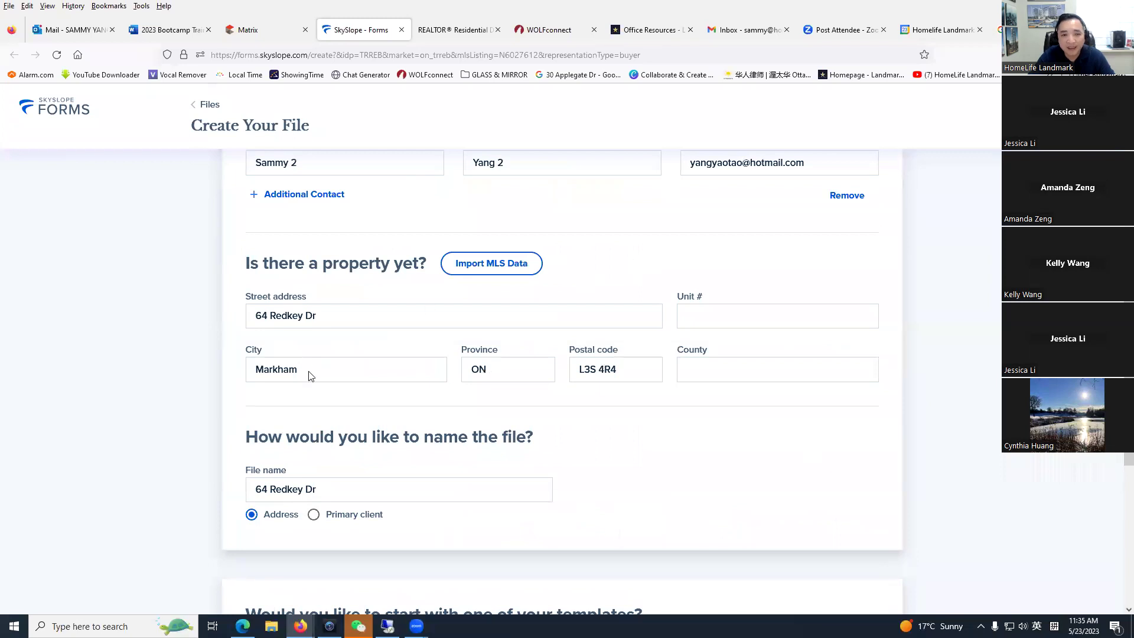
{"action": "scroll", "coordinate": [307, 367], "scroll_direction": "up", "scroll_amount": 8}
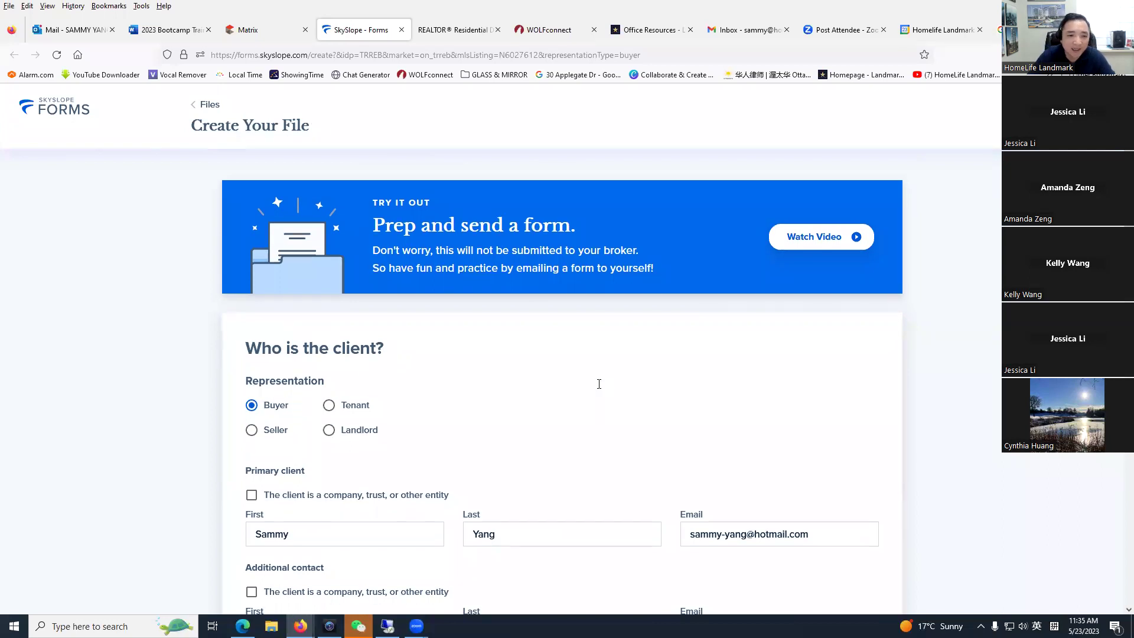
{"action": "scroll", "coordinate": [598, 384], "scroll_direction": "down", "scroll_amount": 11}
{"action": "scroll", "coordinate": [625, 443], "scroll_direction": "down", "scroll_amount": 3}
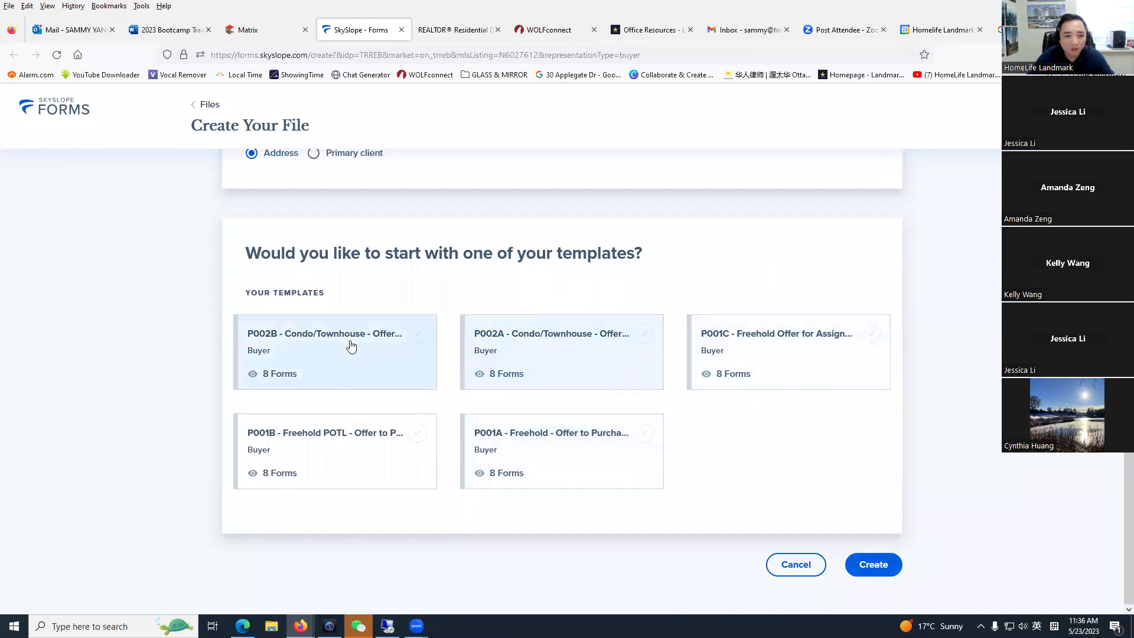
{"action": "left_click", "coordinate": [873, 564]}
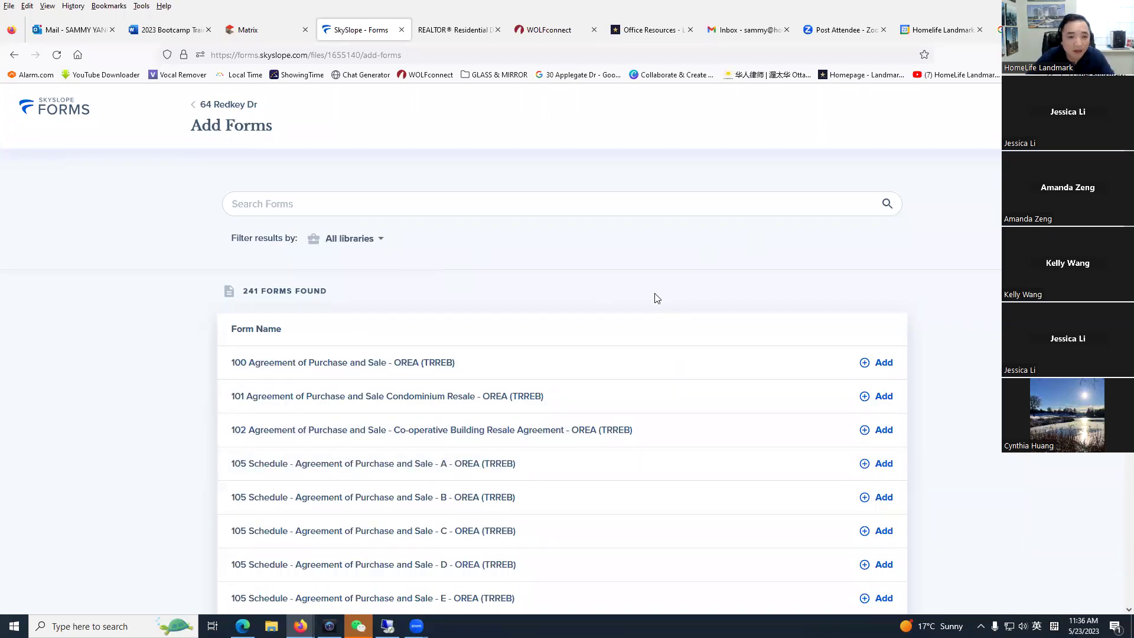
{"action": "scroll", "coordinate": [485, 259], "scroll_direction": "down", "scroll_amount": 2}
{"action": "scroll", "coordinate": [473, 268], "scroll_direction": "up", "scroll_amount": 2}
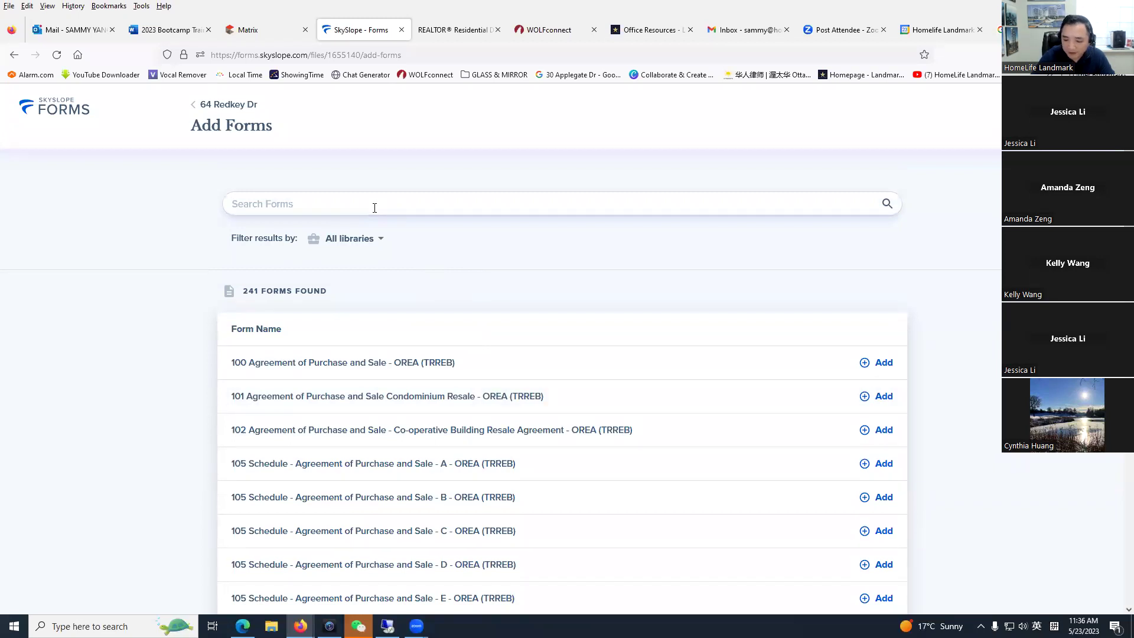
{"action": "type", "text": "810"}
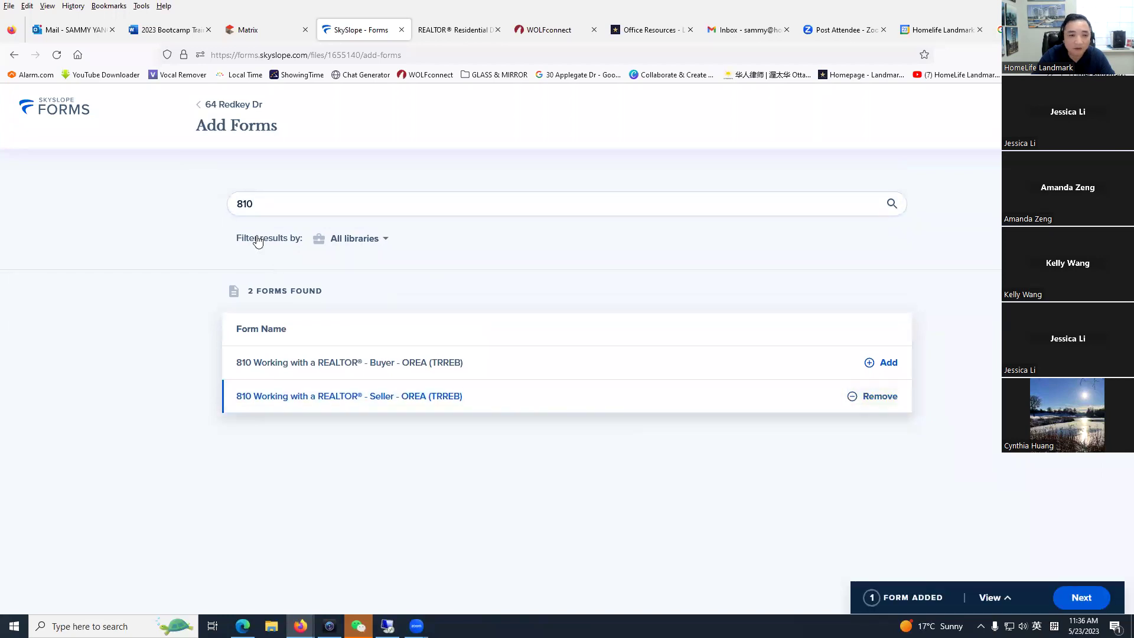
{"action": "type", "text": "300"}
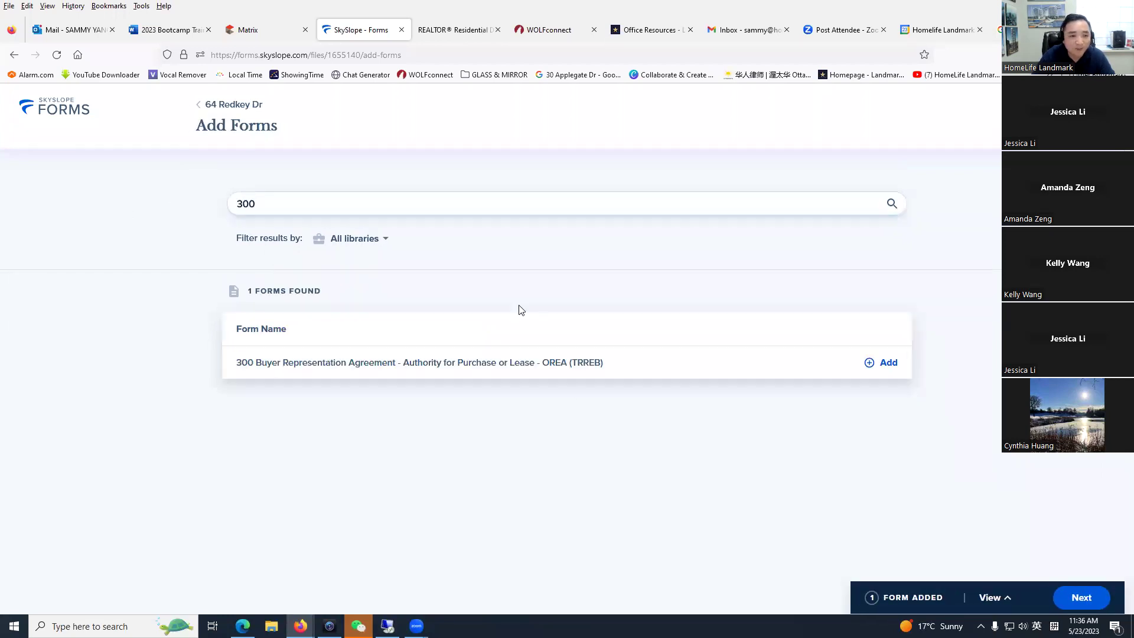
{"action": "left_click", "coordinate": [868, 368]}
{"action": "left_click_drag", "start_coordinate": [304, 205], "coordinate": [2, 212]}
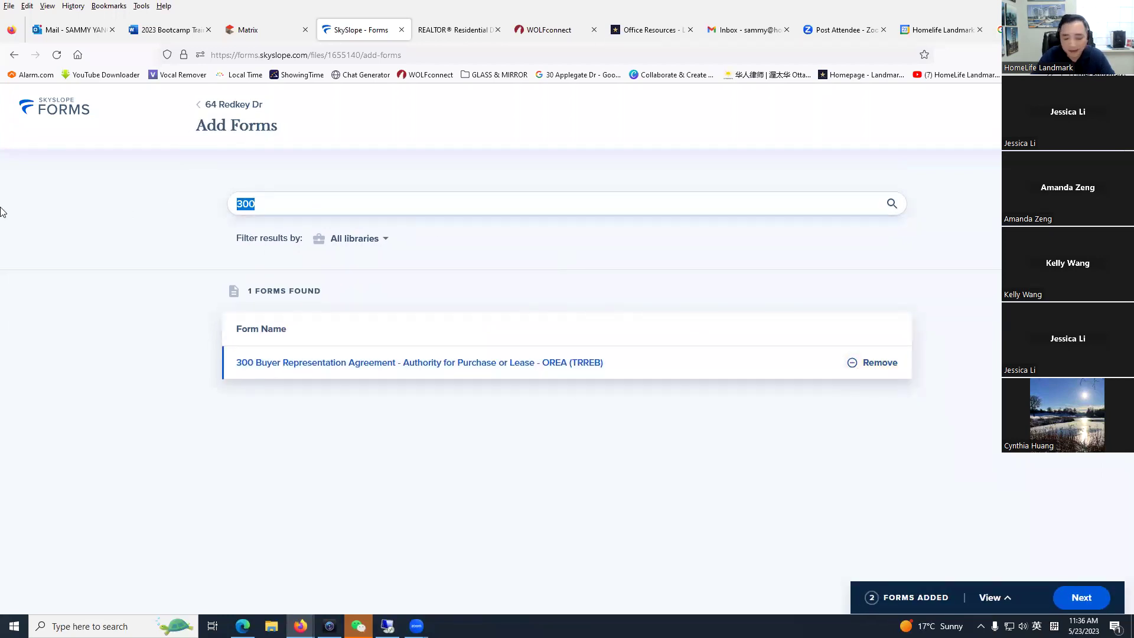
{"action": "type", "text": "630"}
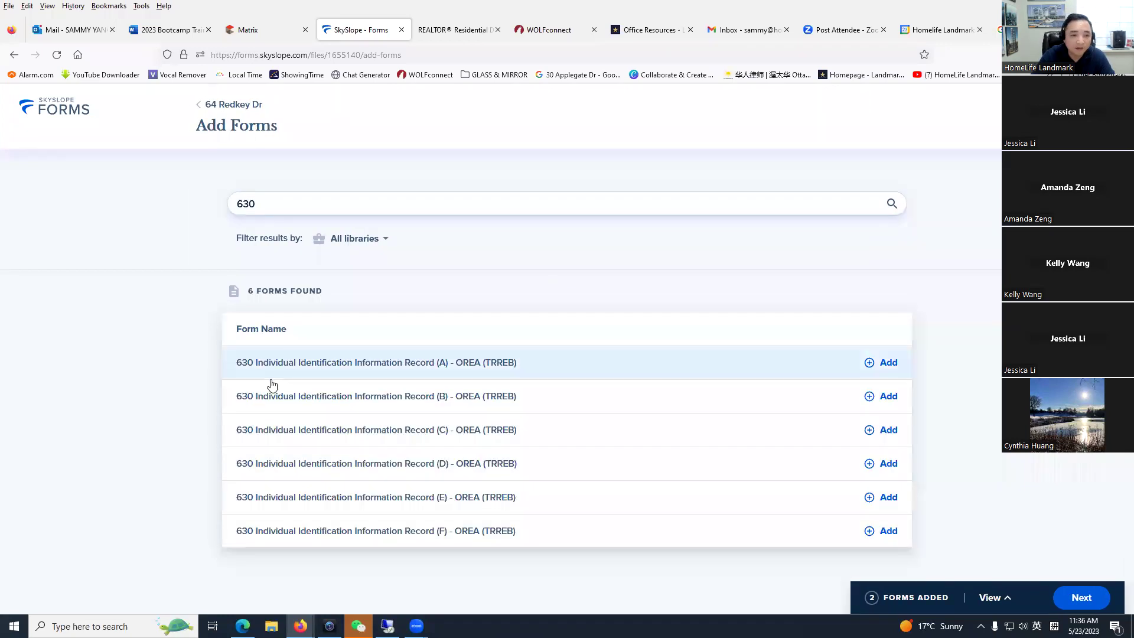
{"action": "left_click", "coordinate": [873, 363]}
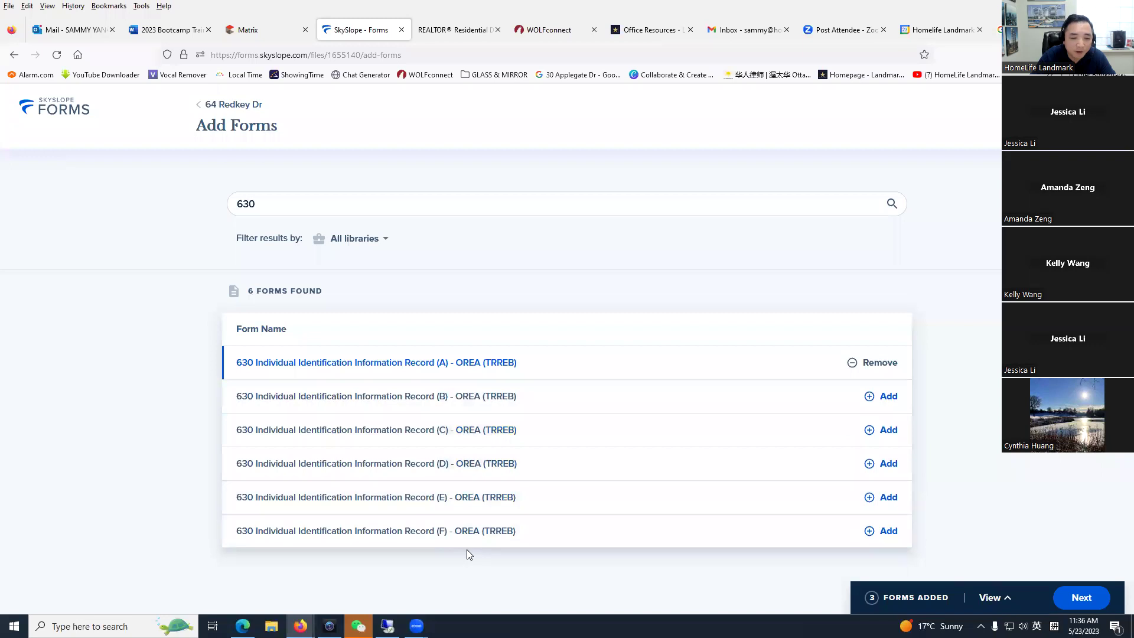
{"action": "left_click", "coordinate": [873, 404]}
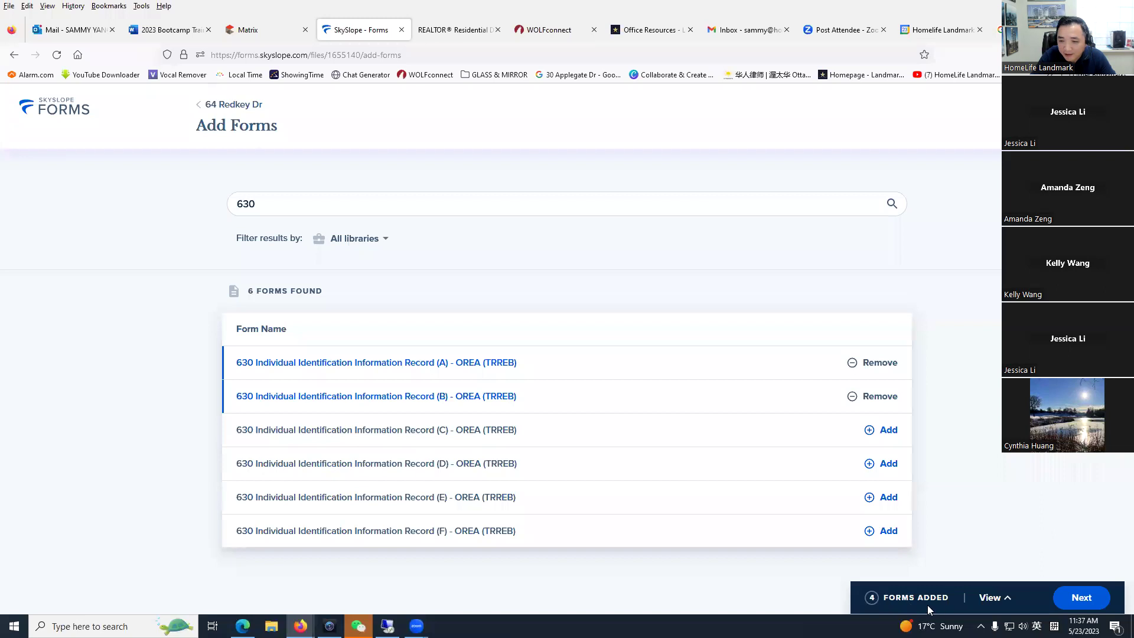
Step: Add forms 635, 801, 100 and 320 by searching their numbers
{"action": "double_click", "coordinate": [279, 207]}
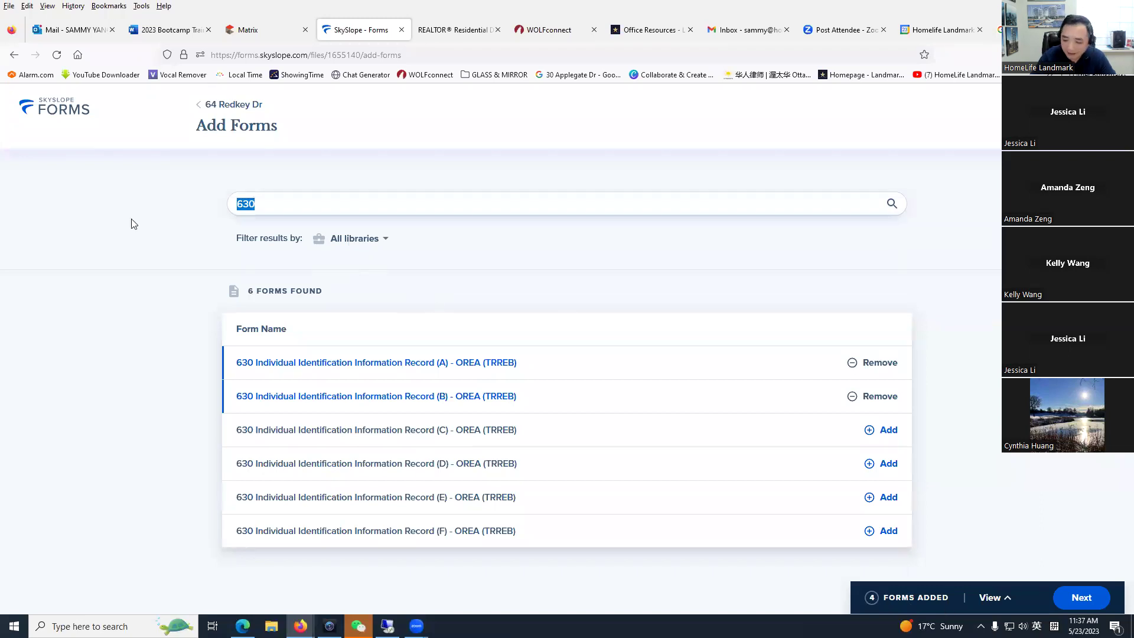
{"action": "type", "text": "635"}
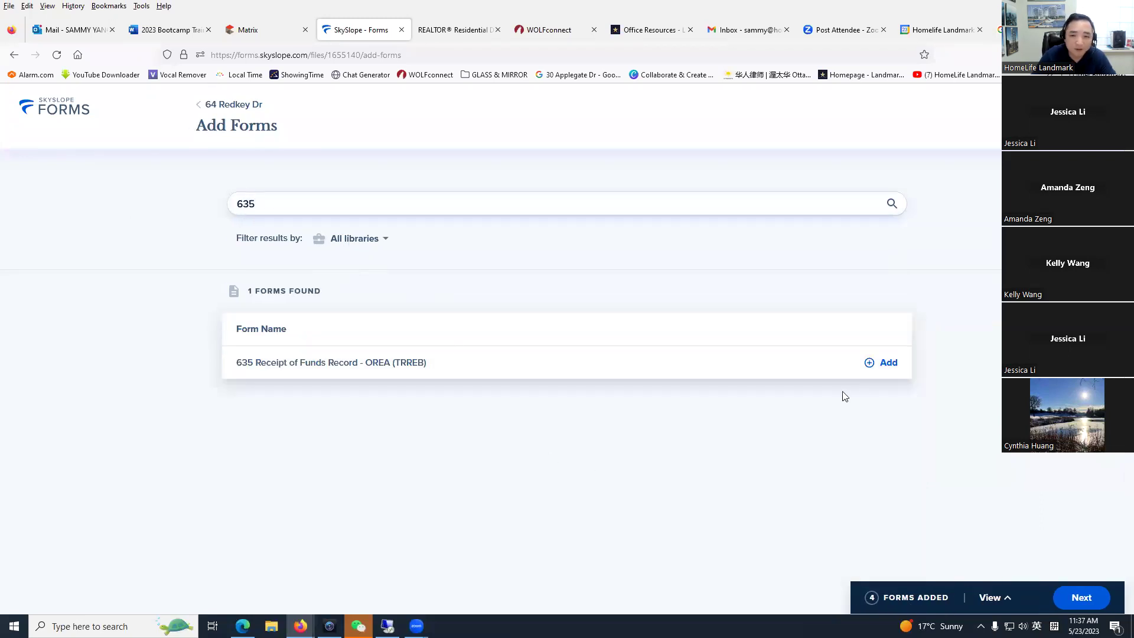
{"action": "left_click", "coordinate": [874, 363]}
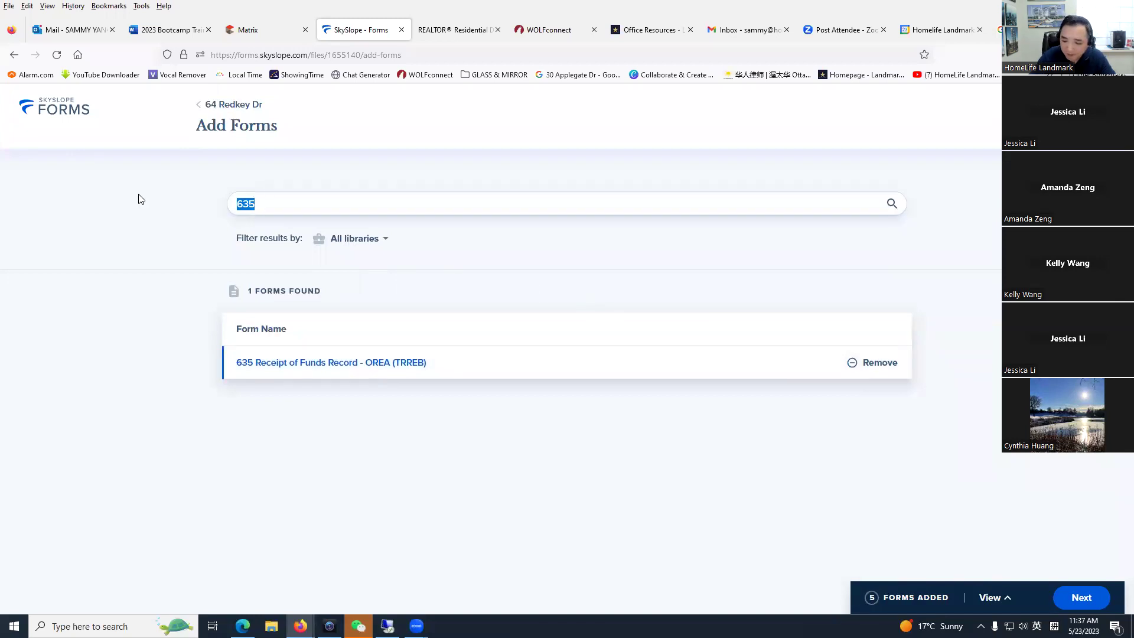
{"action": "type", "text": "801"}
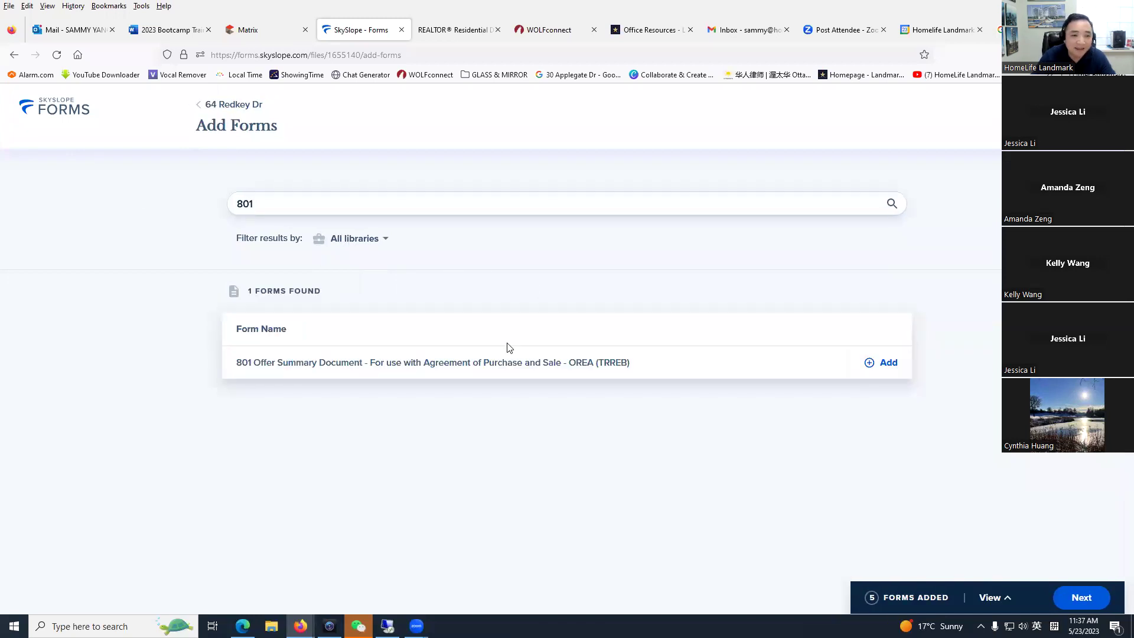
{"action": "left_click", "coordinate": [878, 365]}
{"action": "double_click", "coordinate": [256, 202]}
{"action": "type", "text": "100"}
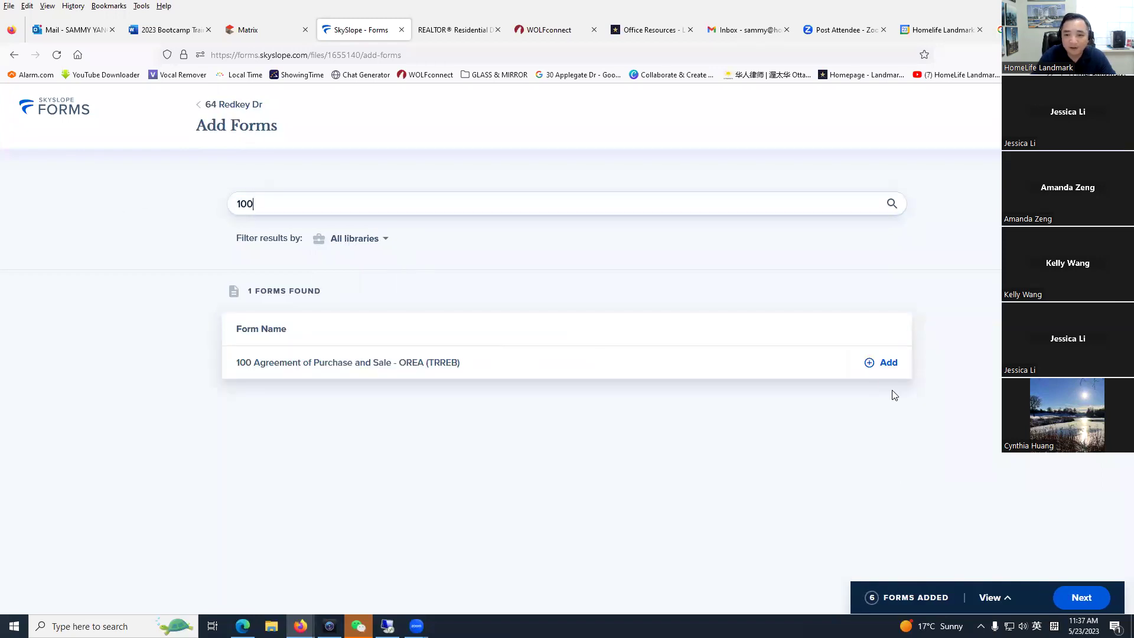
{"action": "left_click", "coordinate": [871, 362]}
{"action": "left_click_drag", "start_coordinate": [339, 208], "coordinate": [2, 206]}
{"action": "type", "text": "320"}
{"action": "left_click", "coordinate": [869, 362]}
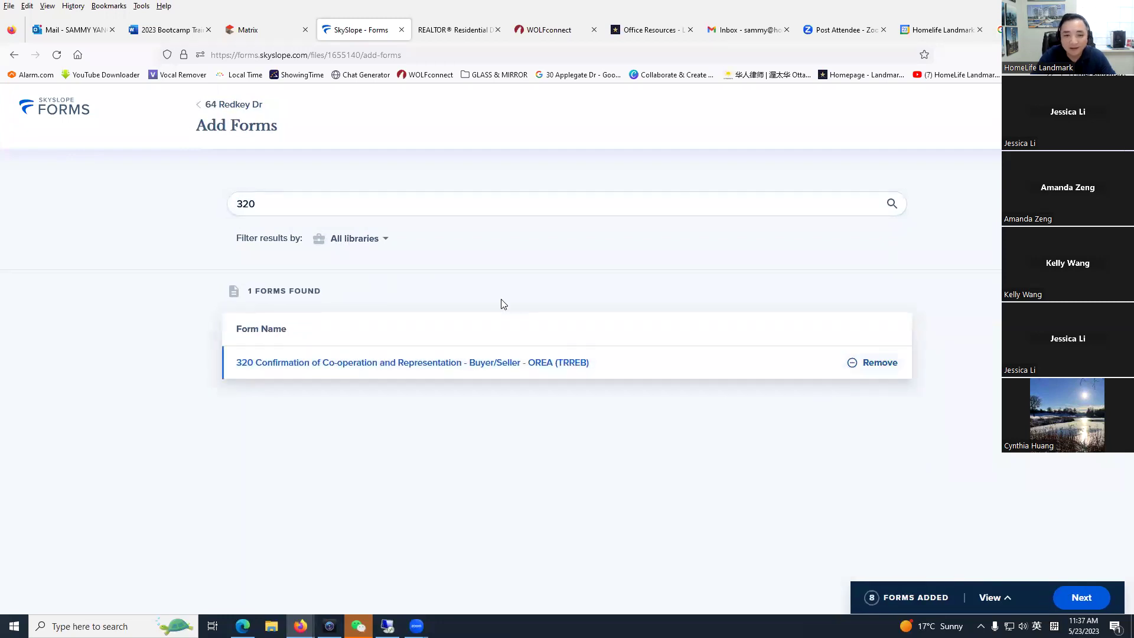
Step: Clear the forms search to list all forms and proceed to the file
{"action": "left_click_drag", "start_coordinate": [331, 204], "coordinate": [2, 211]}
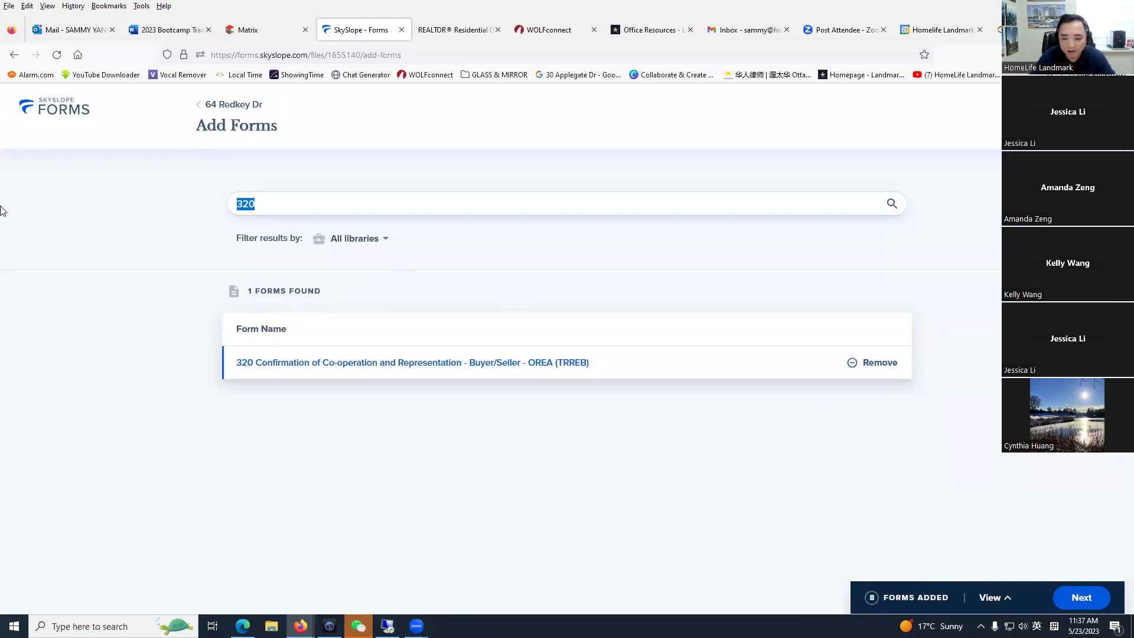
{"action": "key", "text": "BackSpace"}
{"action": "type", "text": "160"}
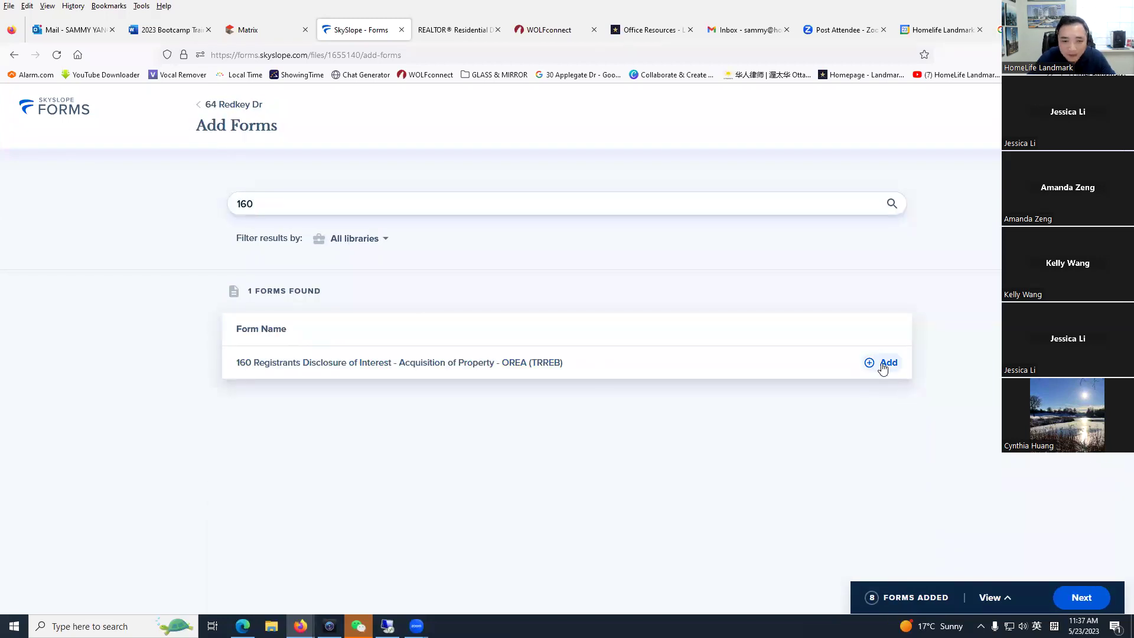
{"action": "key", "text": "ctrl+a"}
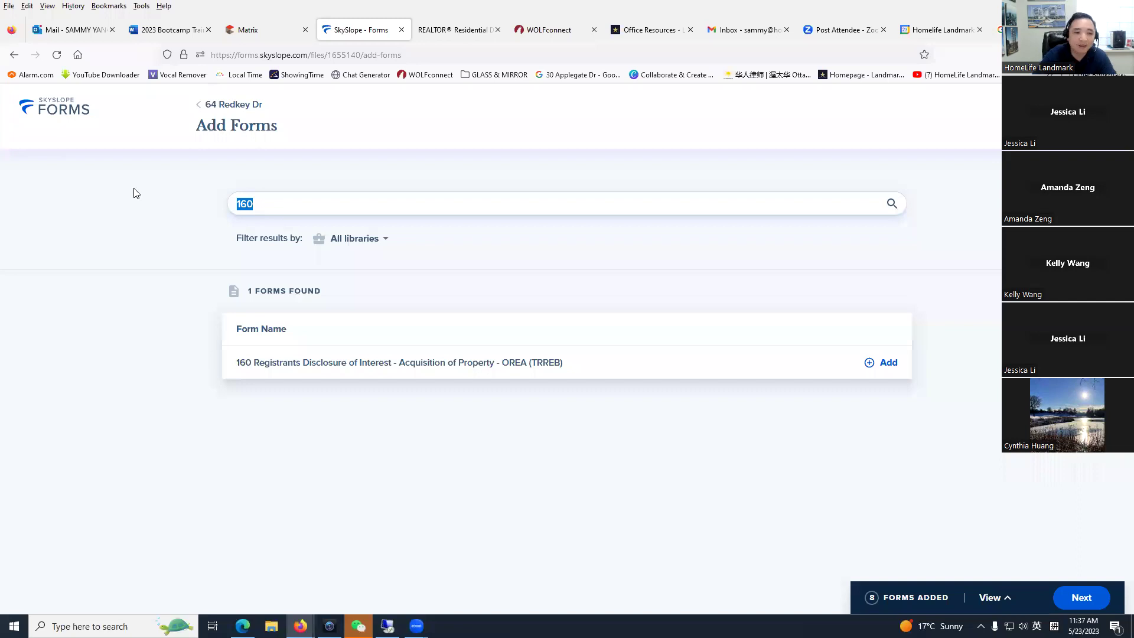
{"action": "key", "text": "BackSpace"}
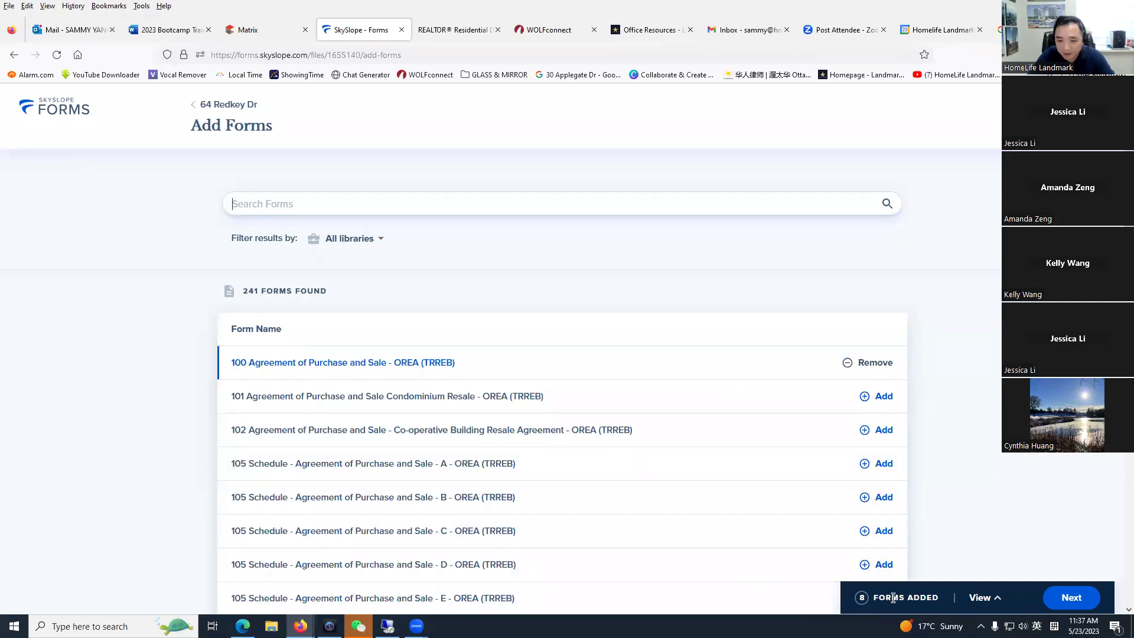
{"action": "left_click", "coordinate": [1071, 597]}
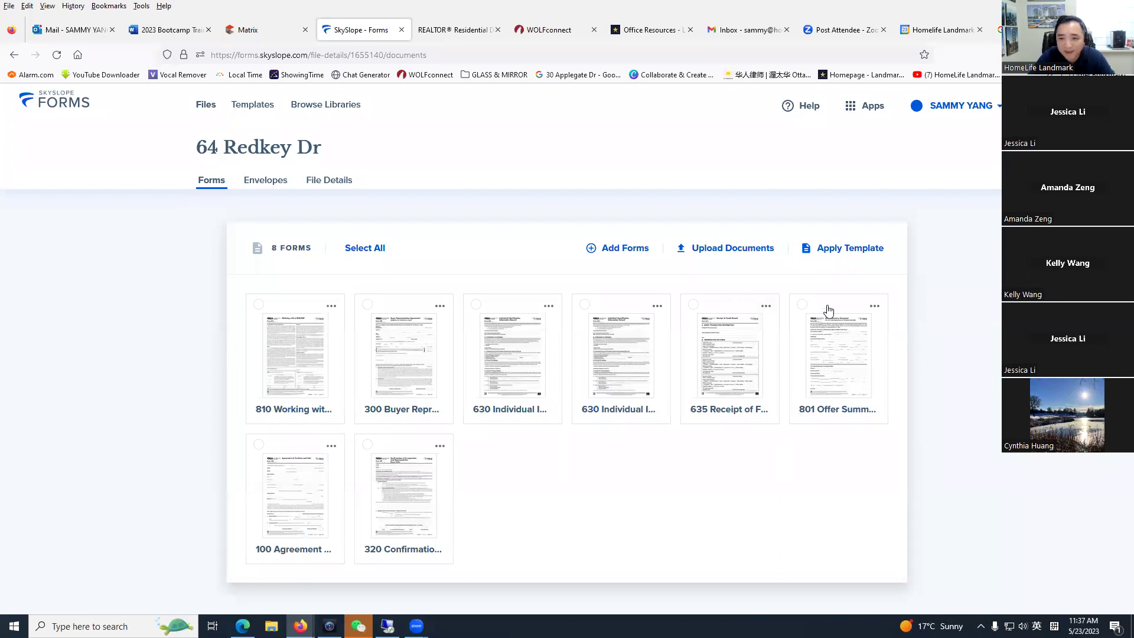
Step: Toggle the 801 card's checkbox and options menu, then open the 801 Offer Summary for filling
{"action": "left_click_drag", "start_coordinate": [829, 310], "coordinate": [761, 313]}
{"action": "left_click", "coordinate": [879, 316]}
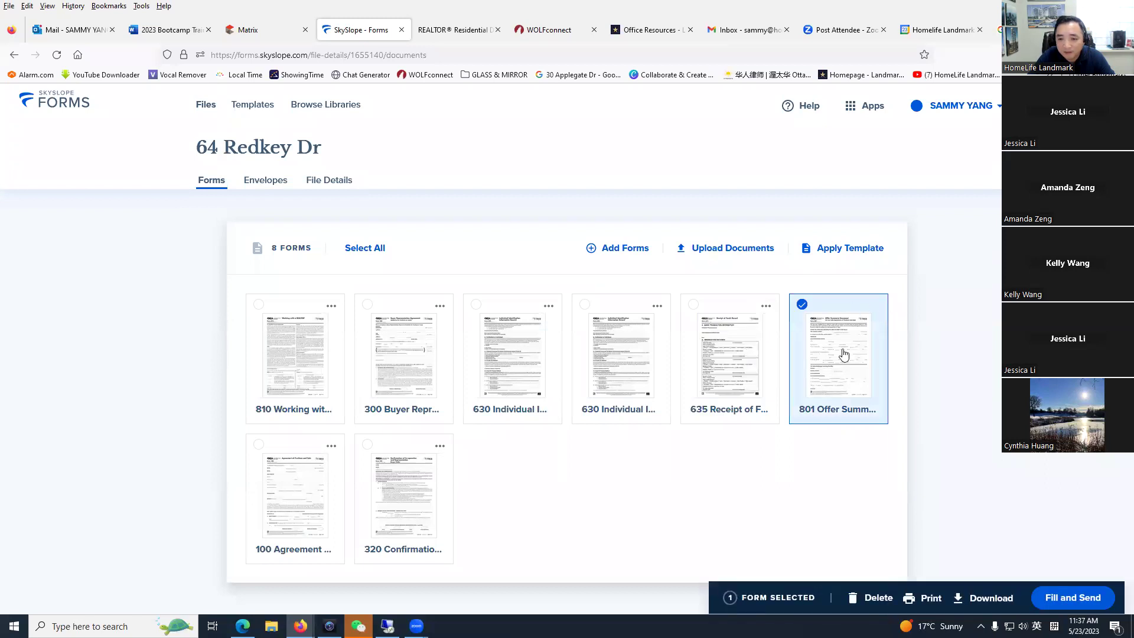
{"action": "left_click_drag", "start_coordinate": [824, 302], "coordinate": [783, 403]}
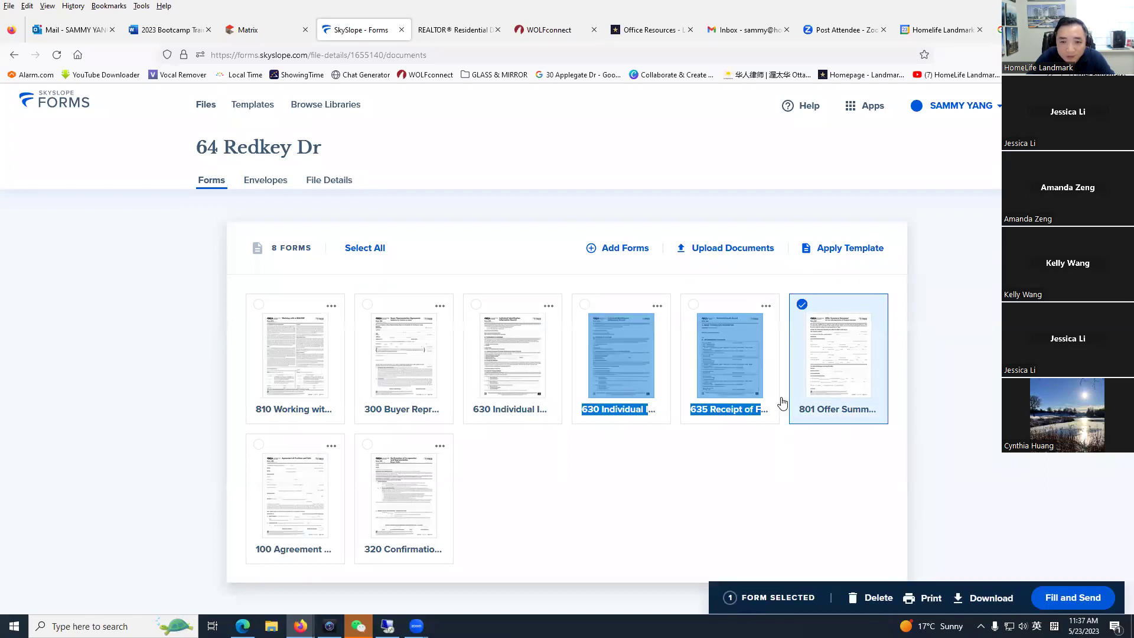
{"action": "left_click", "coordinate": [880, 323]}
{"action": "left_click", "coordinate": [875, 307]}
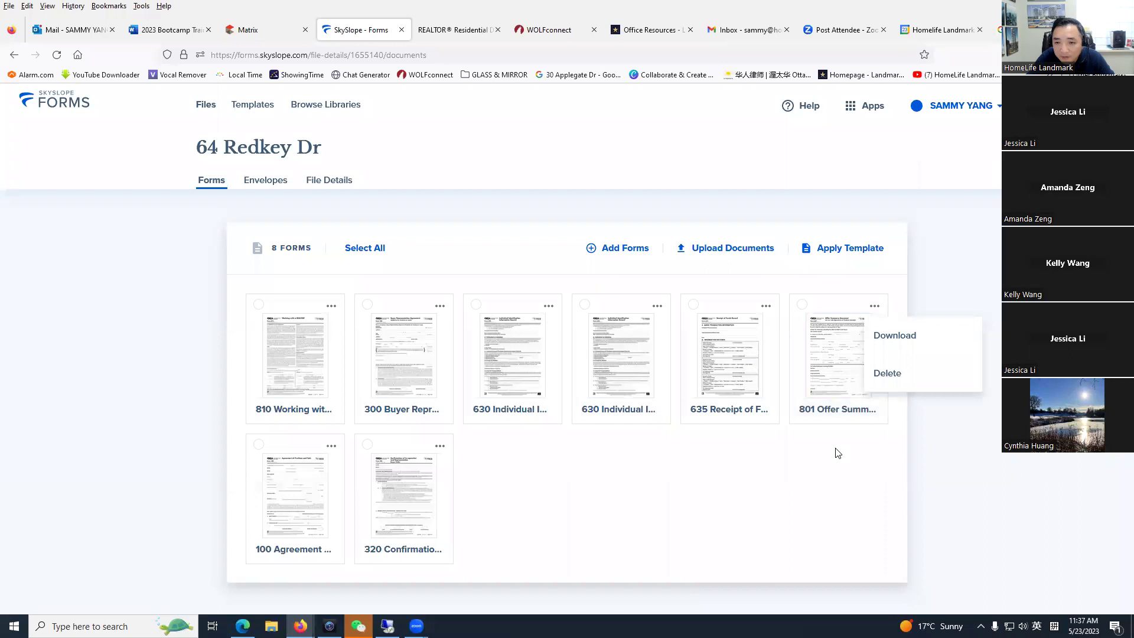
{"action": "left_click", "coordinate": [827, 482]}
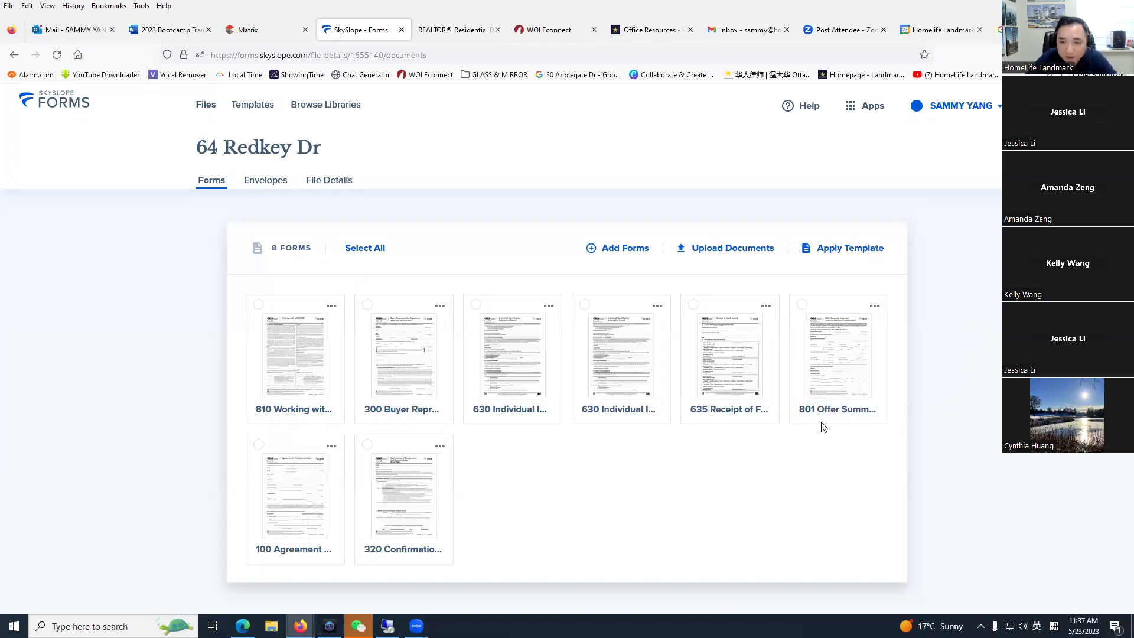
{"action": "left_click", "coordinate": [841, 335]}
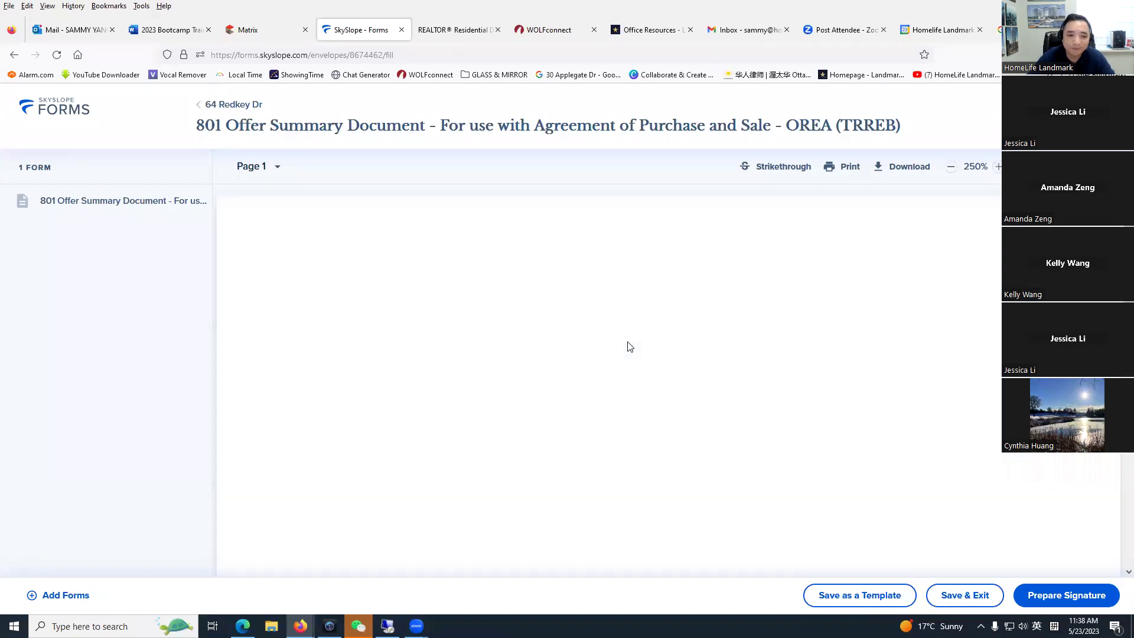
Step: Enter 'email' as the offer's submission method on the 801 form
{"action": "scroll", "coordinate": [638, 385], "scroll_direction": "down", "scroll_amount": 5}
{"action": "left_click", "coordinate": [444, 376]}
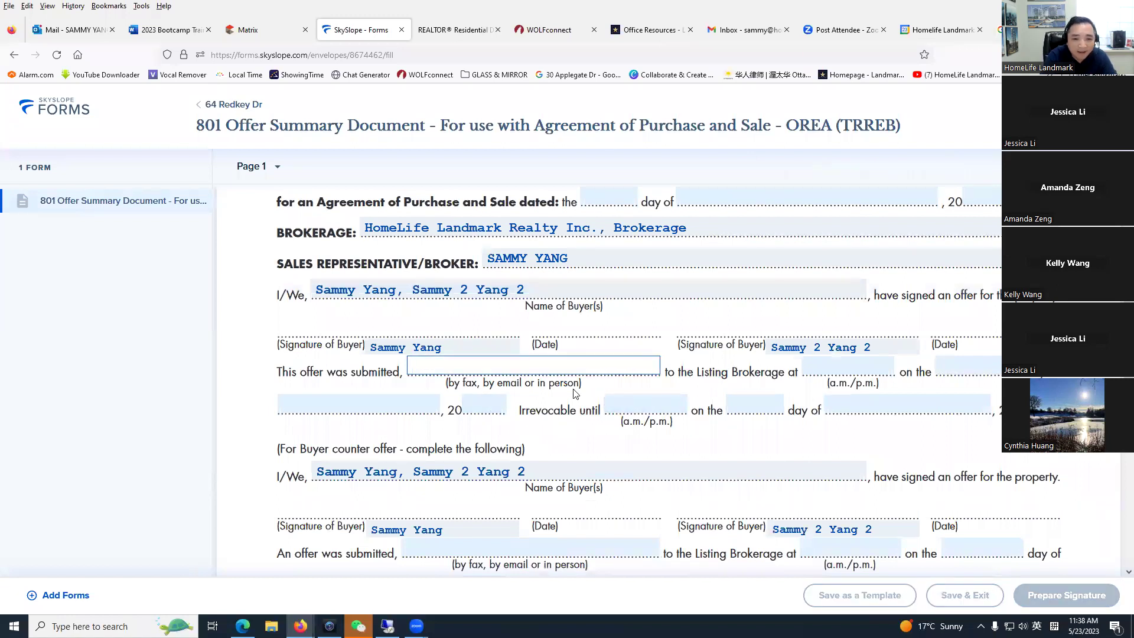
{"action": "type", "text": "email"}
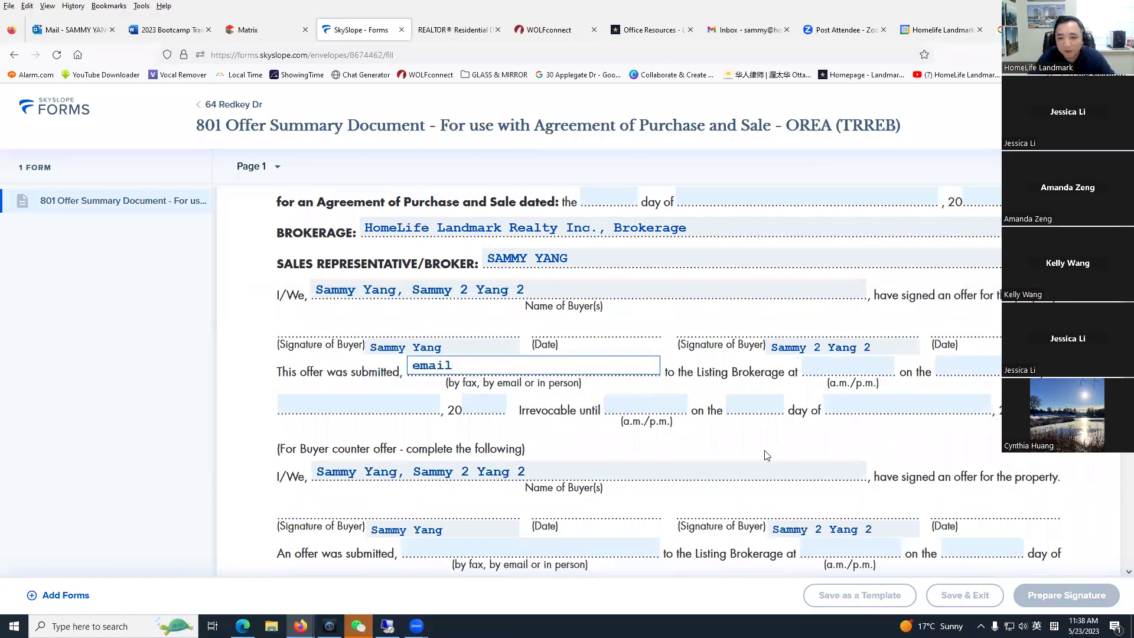
{"action": "left_click", "coordinate": [868, 425]}
{"action": "scroll", "coordinate": [754, 387], "scroll_direction": "down", "scroll_amount": 3}
{"action": "scroll", "coordinate": [754, 388], "scroll_direction": "up", "scroll_amount": 7}
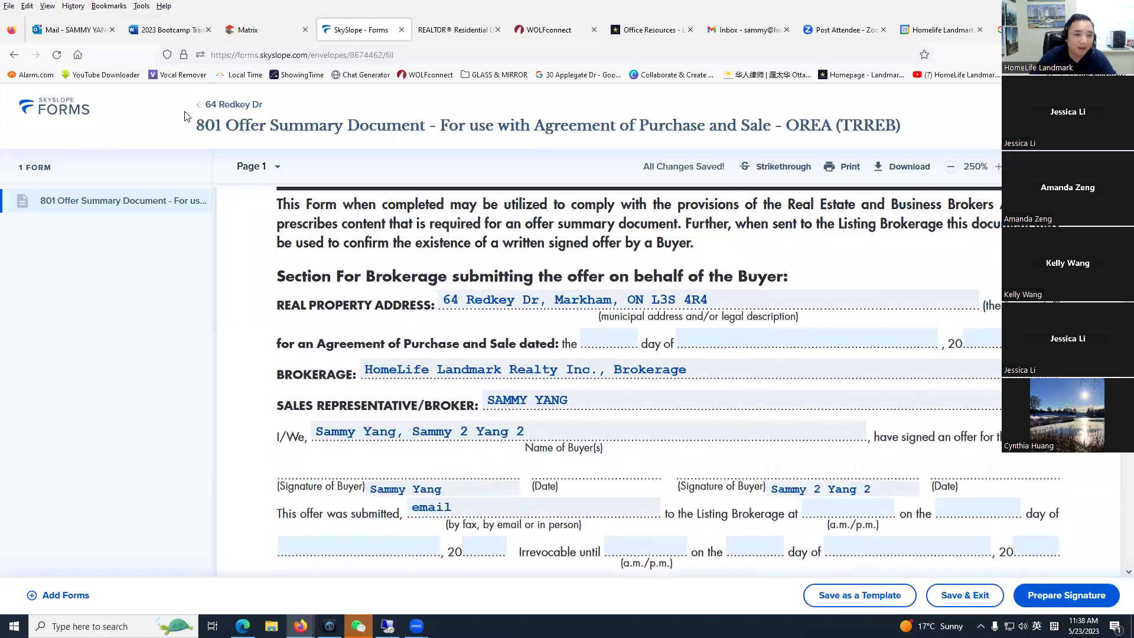
{"action": "left_click", "coordinate": [200, 109]}
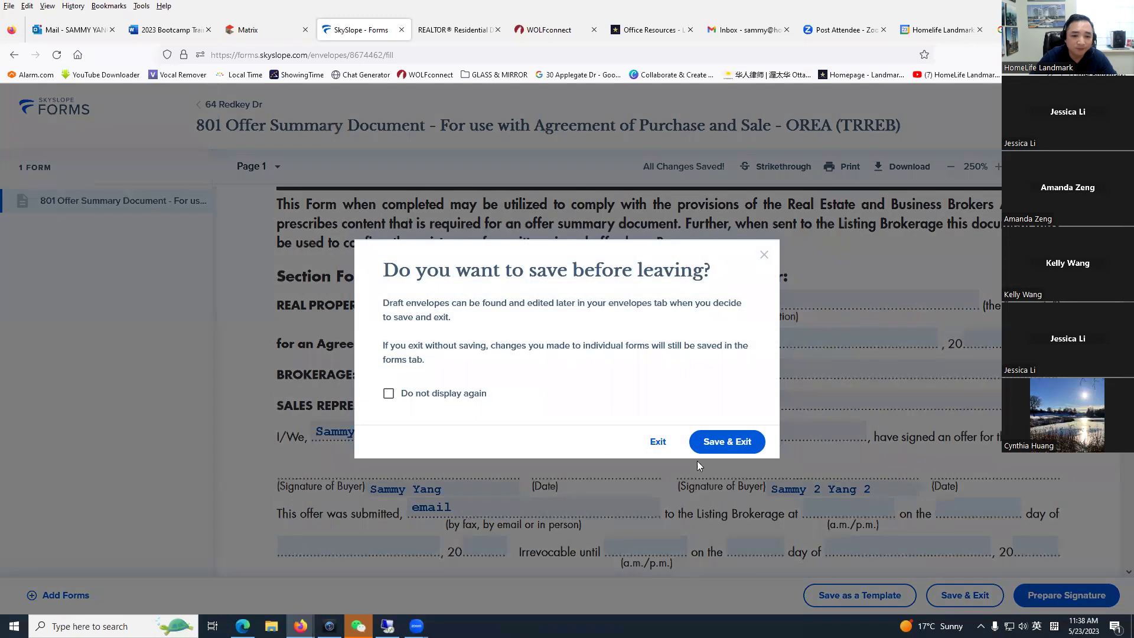
{"action": "left_click", "coordinate": [738, 447]}
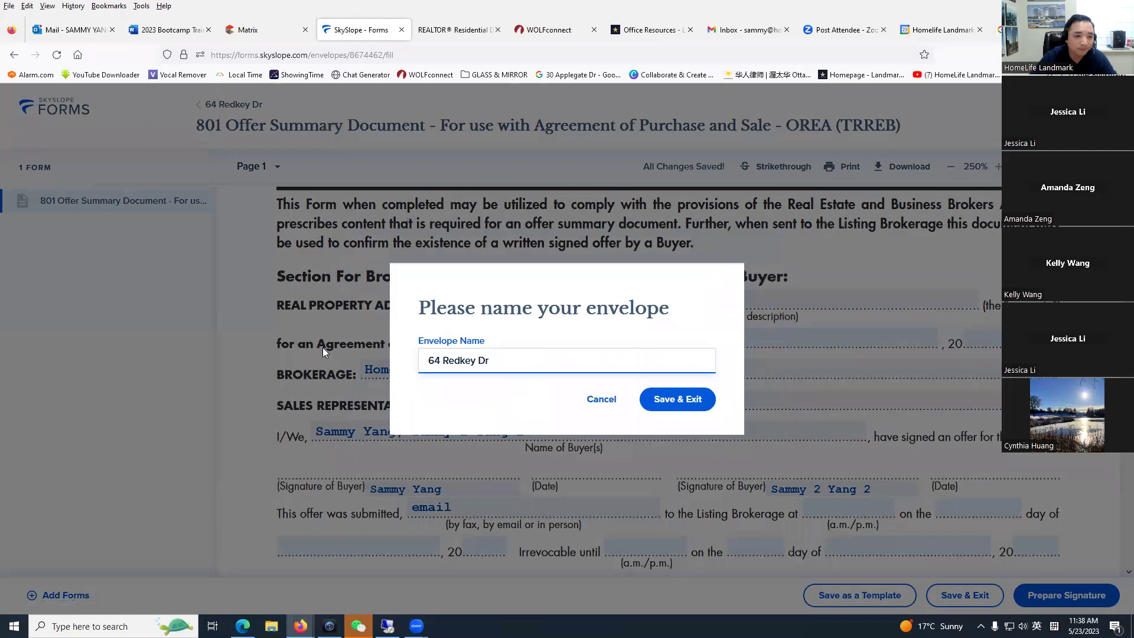
{"action": "left_click", "coordinate": [671, 412]}
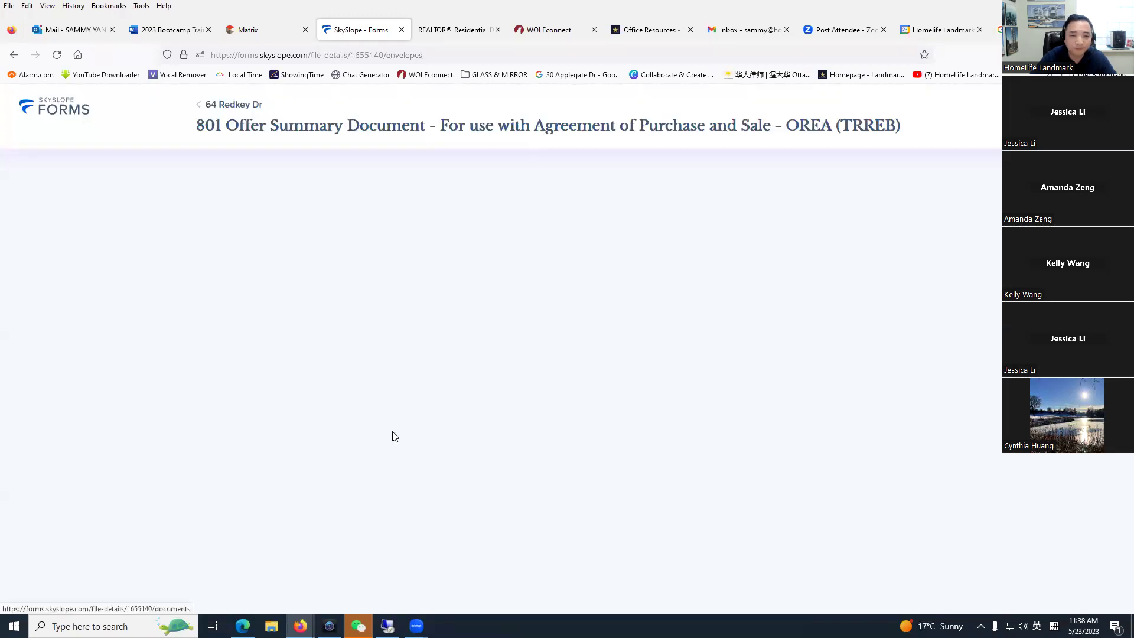
{"action": "left_click", "coordinate": [255, 274]}
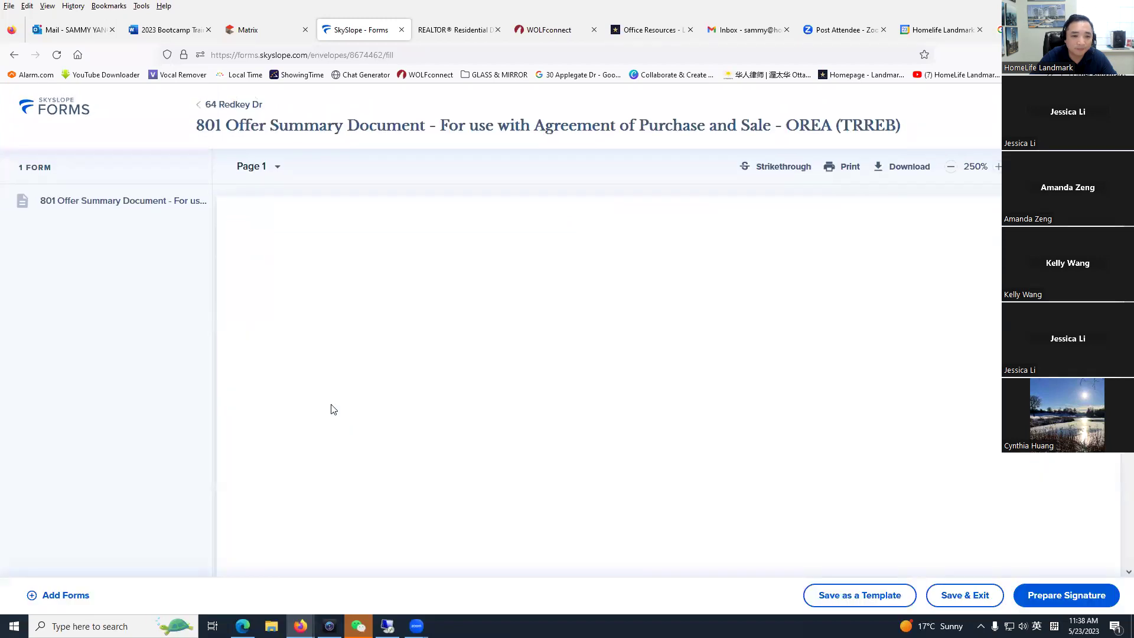
{"action": "left_click", "coordinate": [827, 596]}
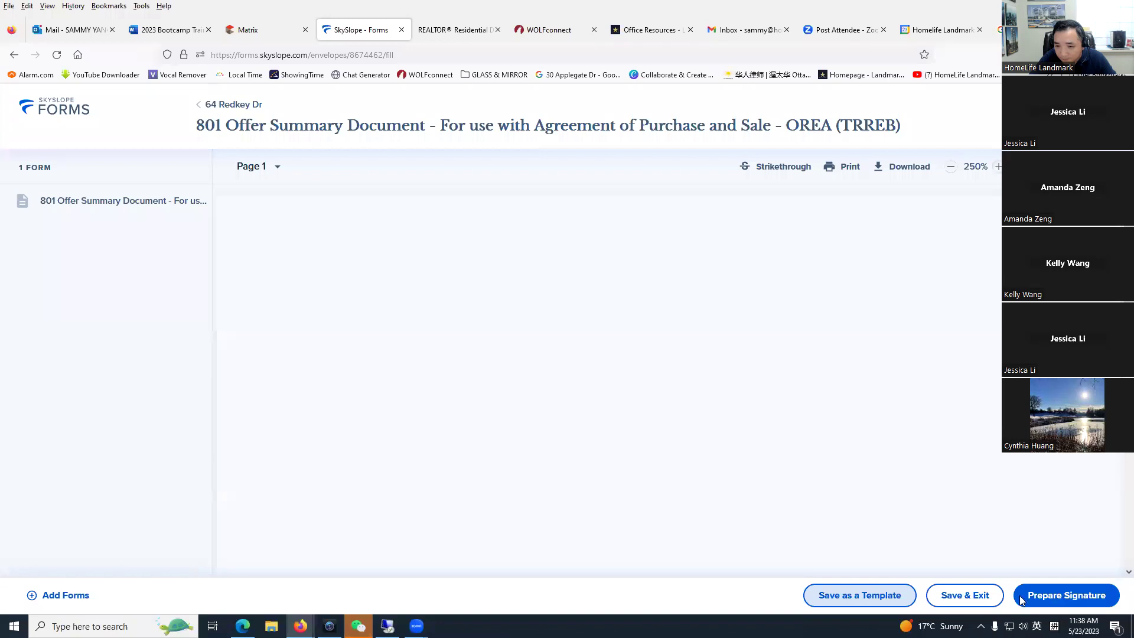
{"action": "left_click", "coordinate": [964, 595]}
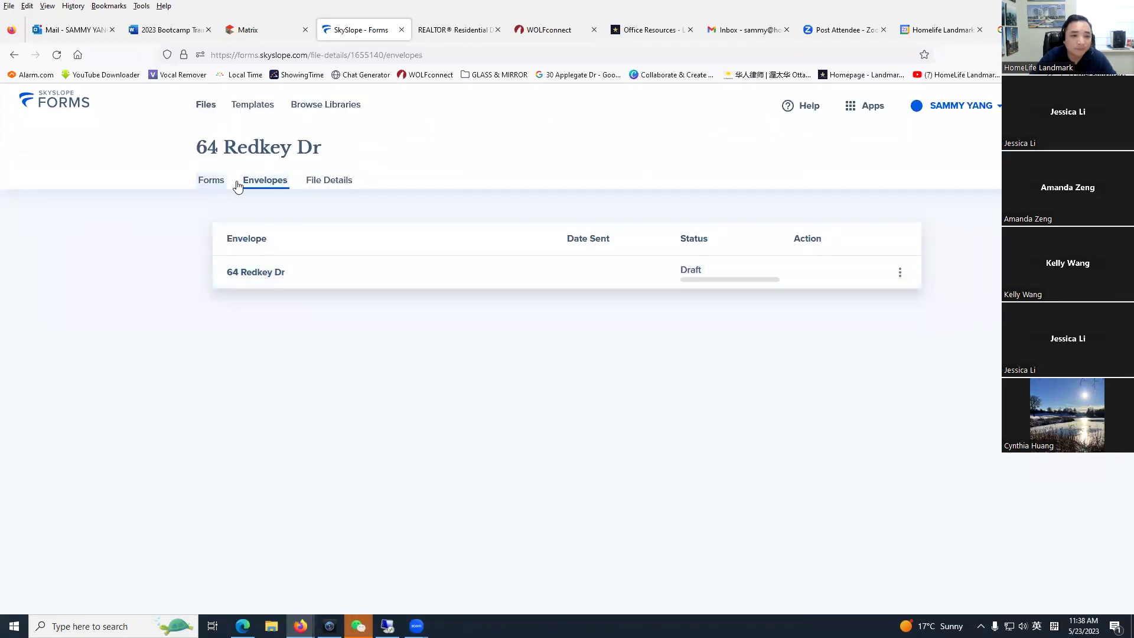
{"action": "left_click", "coordinate": [262, 274]}
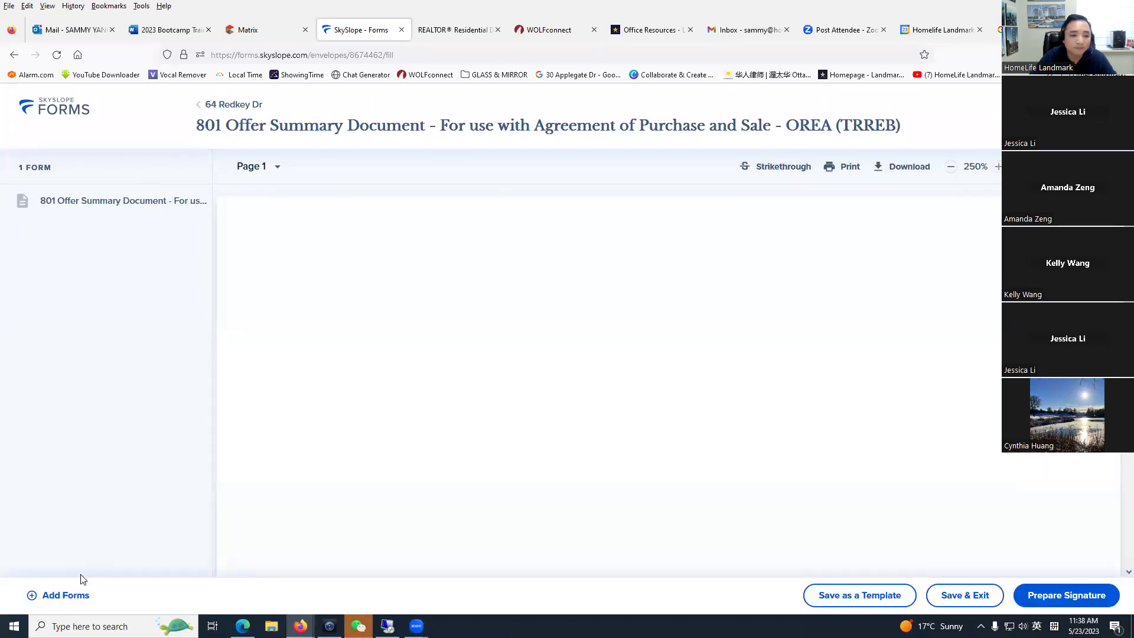
{"action": "left_click", "coordinate": [257, 171]}
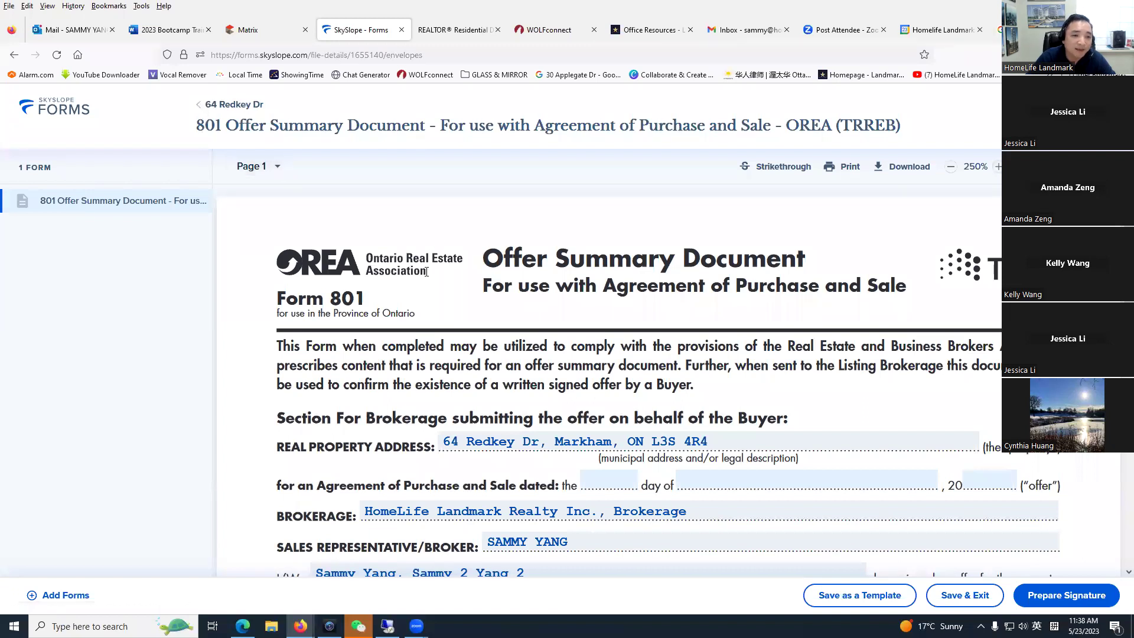
{"action": "left_click", "coordinate": [900, 272]}
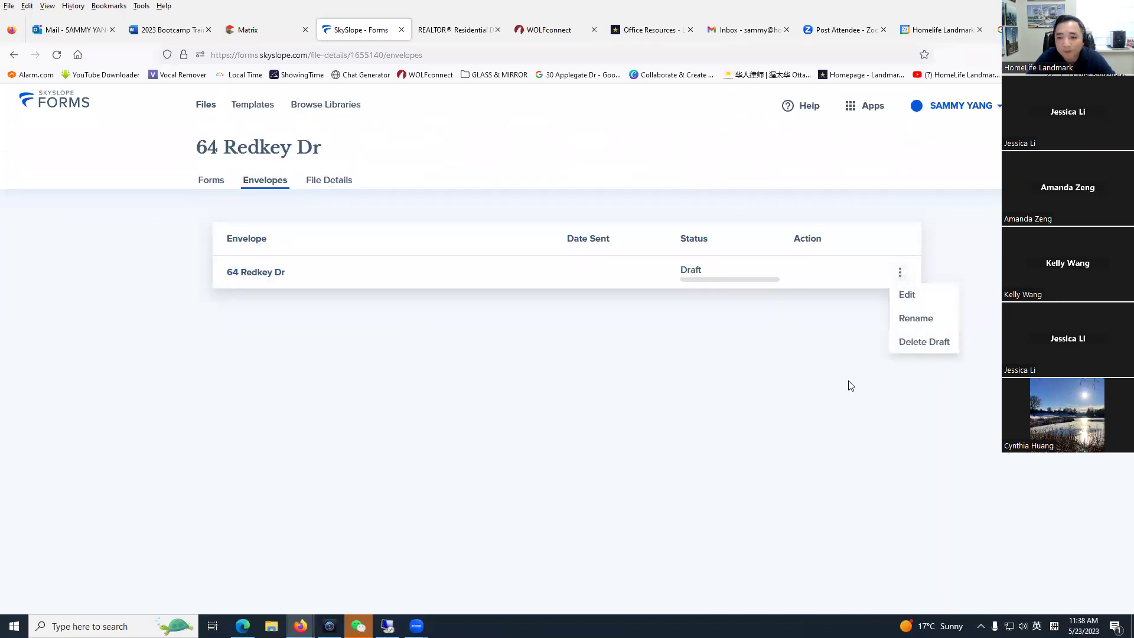
Step: Review the file's details and contacts, then point out the title and sections on the Forms tab
{"action": "left_click", "coordinate": [329, 179]}
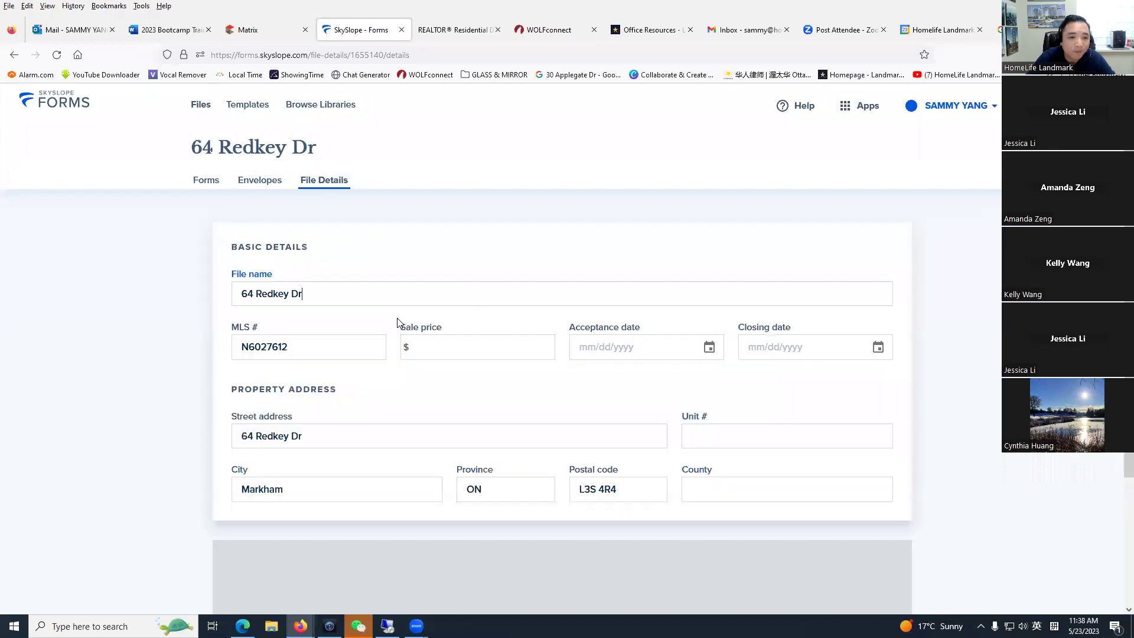
{"action": "scroll", "coordinate": [203, 404], "scroll_direction": "down", "scroll_amount": 5}
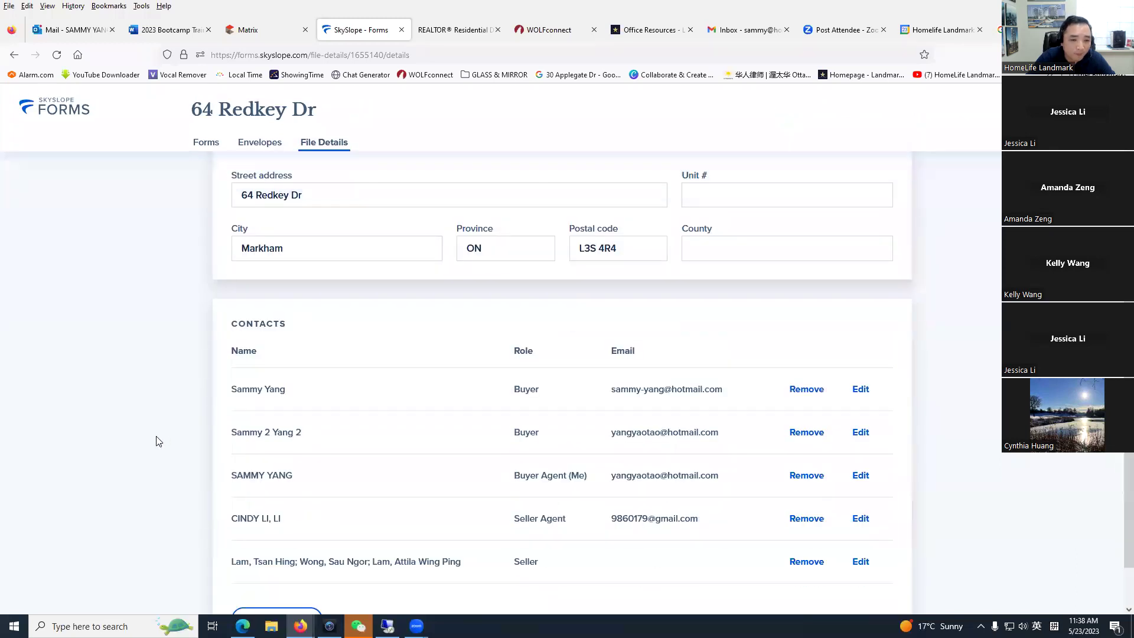
{"action": "scroll", "coordinate": [140, 388], "scroll_direction": "up", "scroll_amount": 4}
{"action": "scroll", "coordinate": [140, 388], "scroll_direction": "up", "scroll_amount": 2}
{"action": "left_click", "coordinate": [208, 179]}
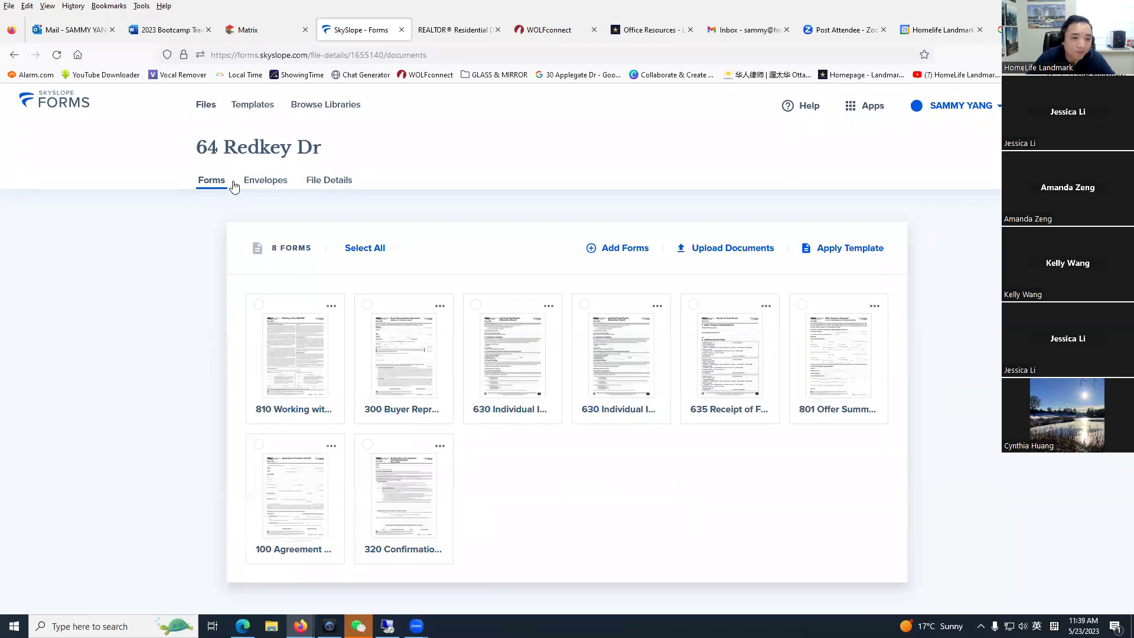
{"action": "left_click_drag", "start_coordinate": [201, 150], "coordinate": [332, 151]}
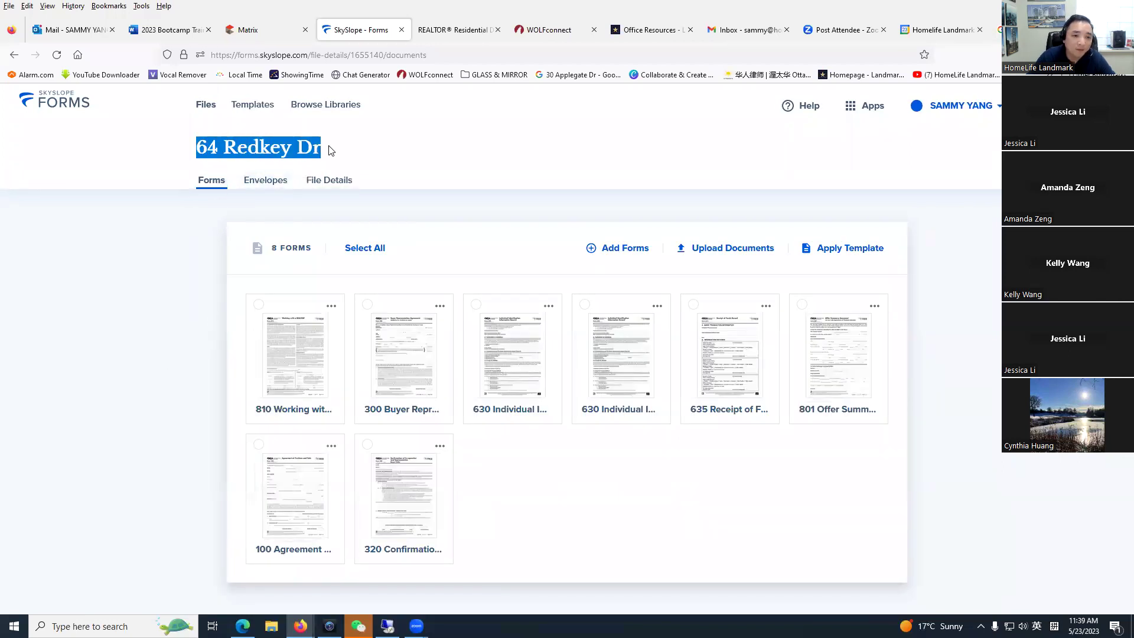
{"action": "left_click", "coordinate": [371, 160]}
{"action": "left_click_drag", "start_coordinate": [185, 184], "coordinate": [363, 189]}
{"action": "left_click", "coordinate": [239, 171]}
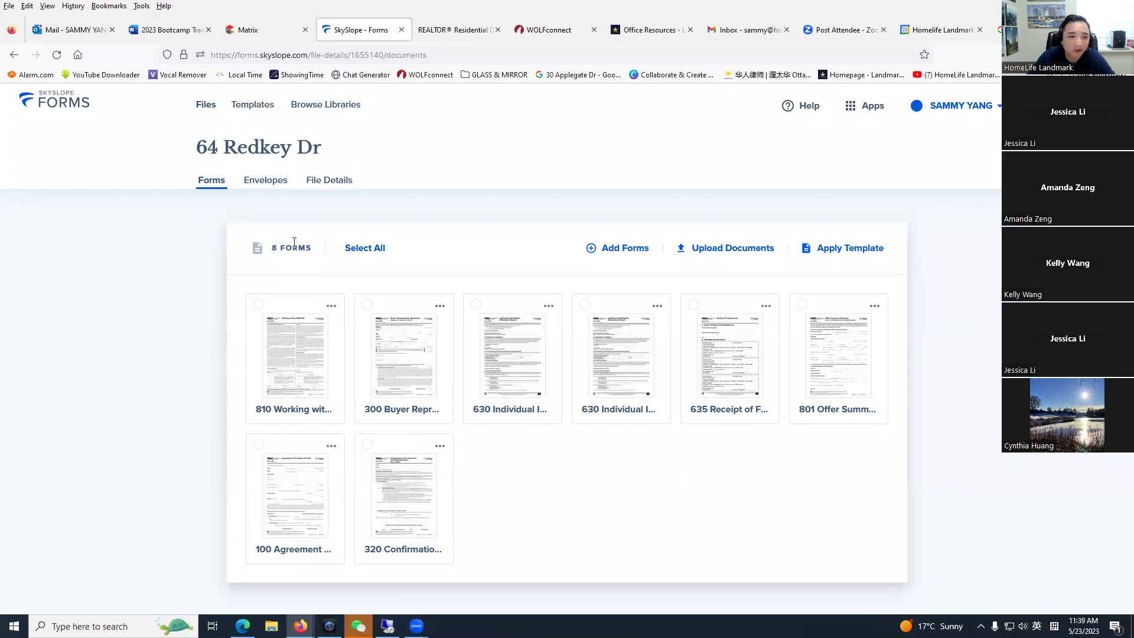
Step: Switch through the Envelopes and File Details tabs, then return to Forms and tick 810
{"action": "left_click", "coordinate": [263, 181]}
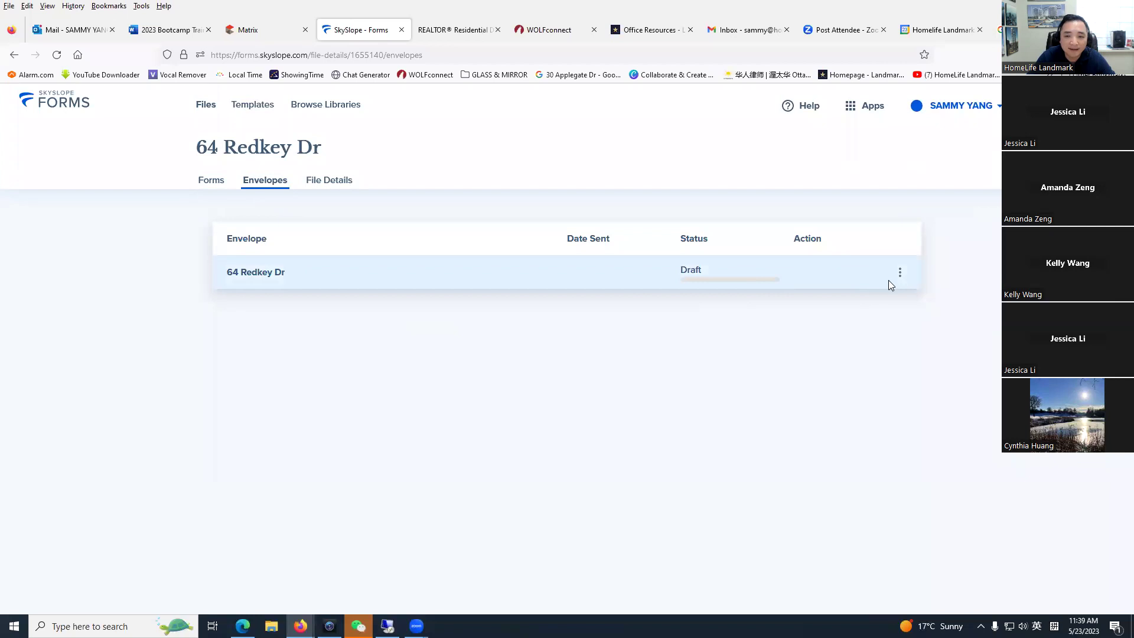
{"action": "left_click", "coordinate": [324, 187]}
{"action": "scroll", "coordinate": [328, 466], "scroll_direction": "down", "scroll_amount": 3}
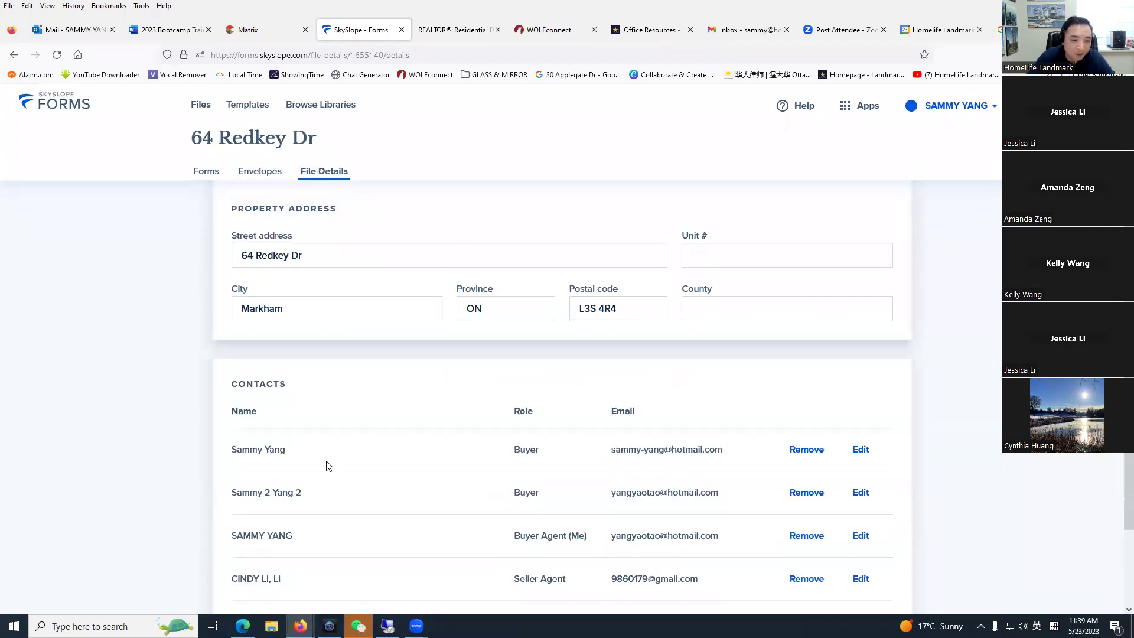
{"action": "scroll", "coordinate": [329, 467], "scroll_direction": "down", "scroll_amount": 2}
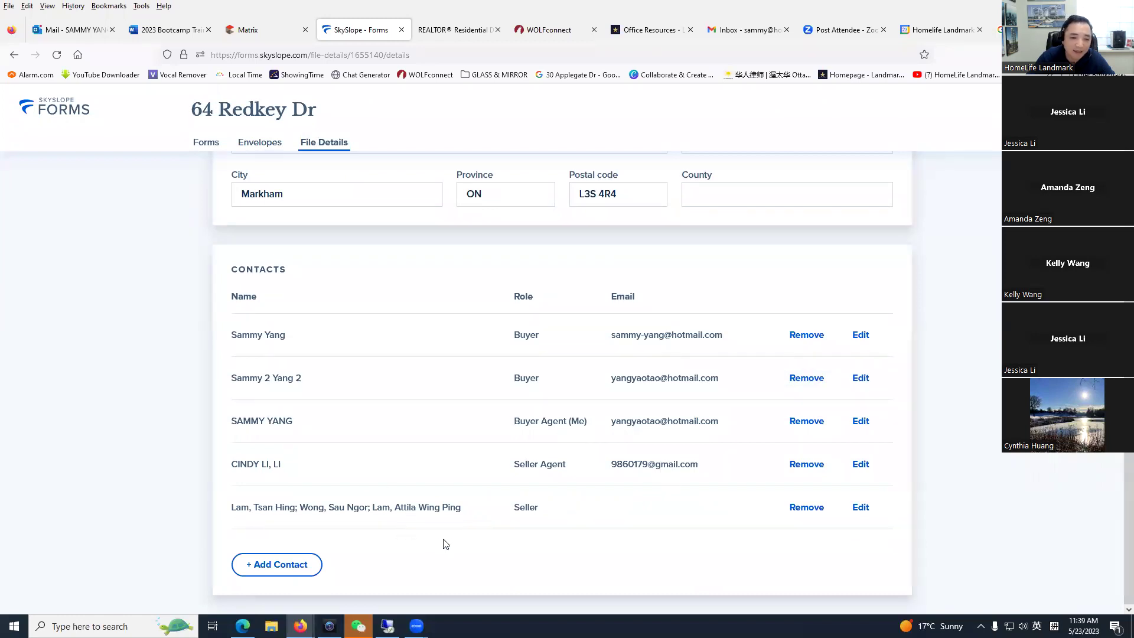
{"action": "scroll", "coordinate": [264, 228], "scroll_direction": "up", "scroll_amount": 5}
{"action": "left_click", "coordinate": [210, 180]}
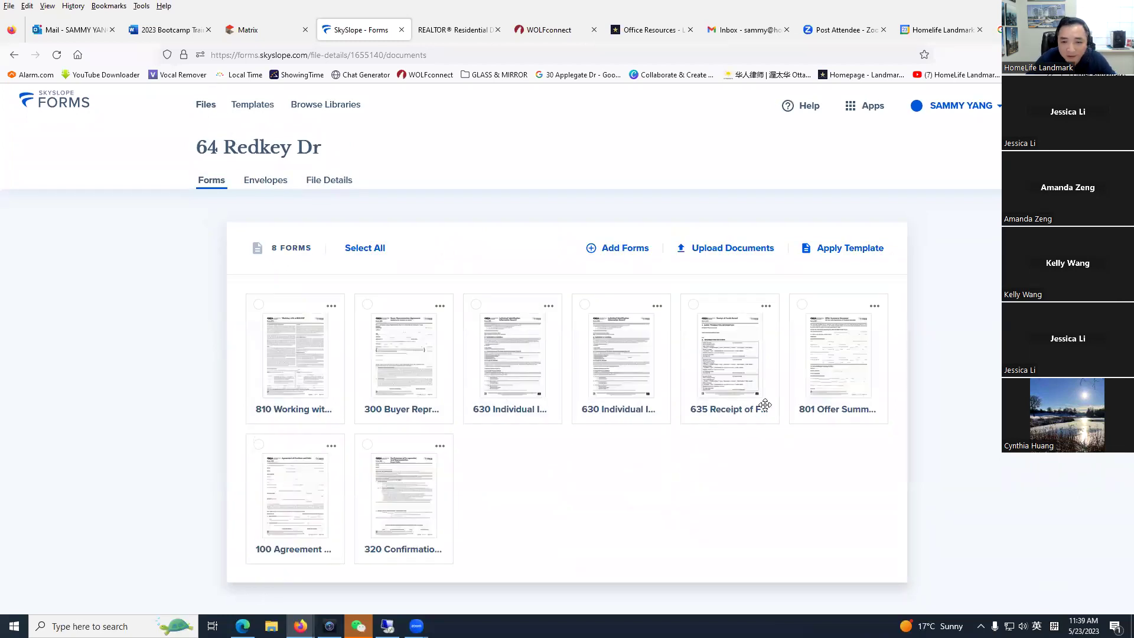
{"action": "left_click", "coordinate": [260, 305]}
Step: Select forms 801, 100 and 320 and start Fill and Send with them
{"action": "key", "text": "Escape"}
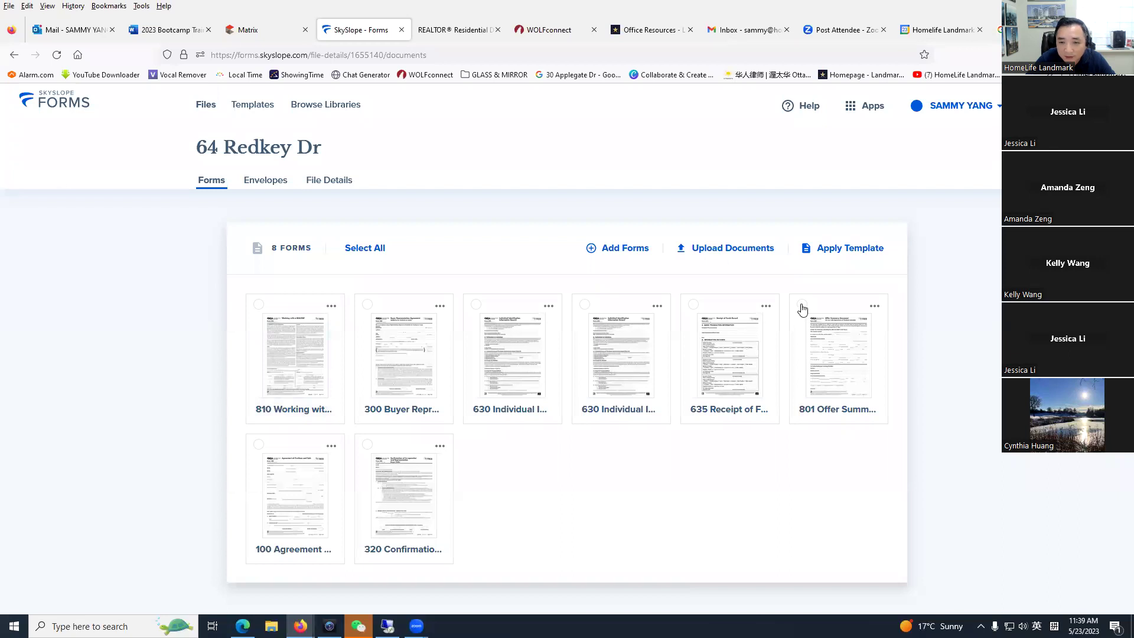
{"action": "left_click", "coordinate": [802, 306]}
{"action": "left_click", "coordinate": [259, 444]}
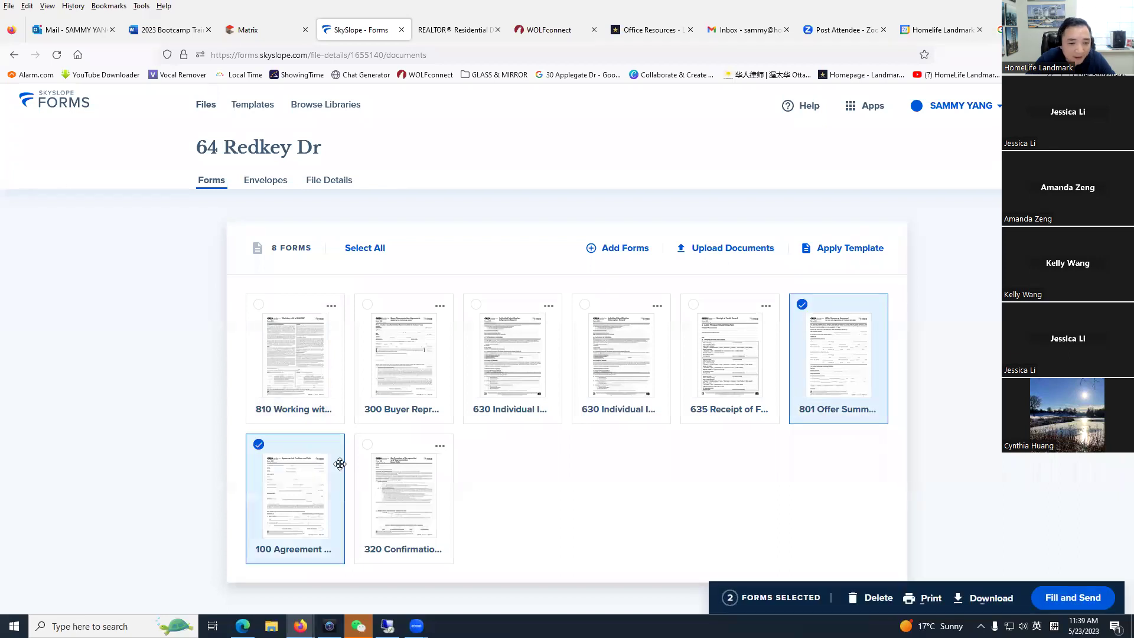
{"action": "left_click", "coordinate": [367, 446]}
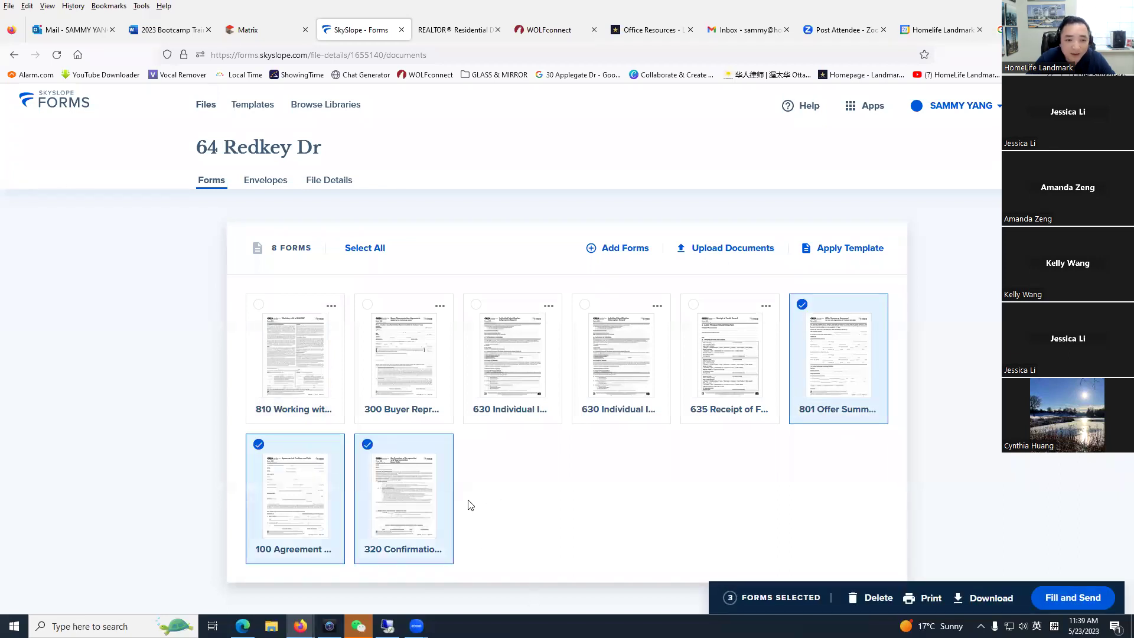
{"action": "left_click", "coordinate": [1067, 600]}
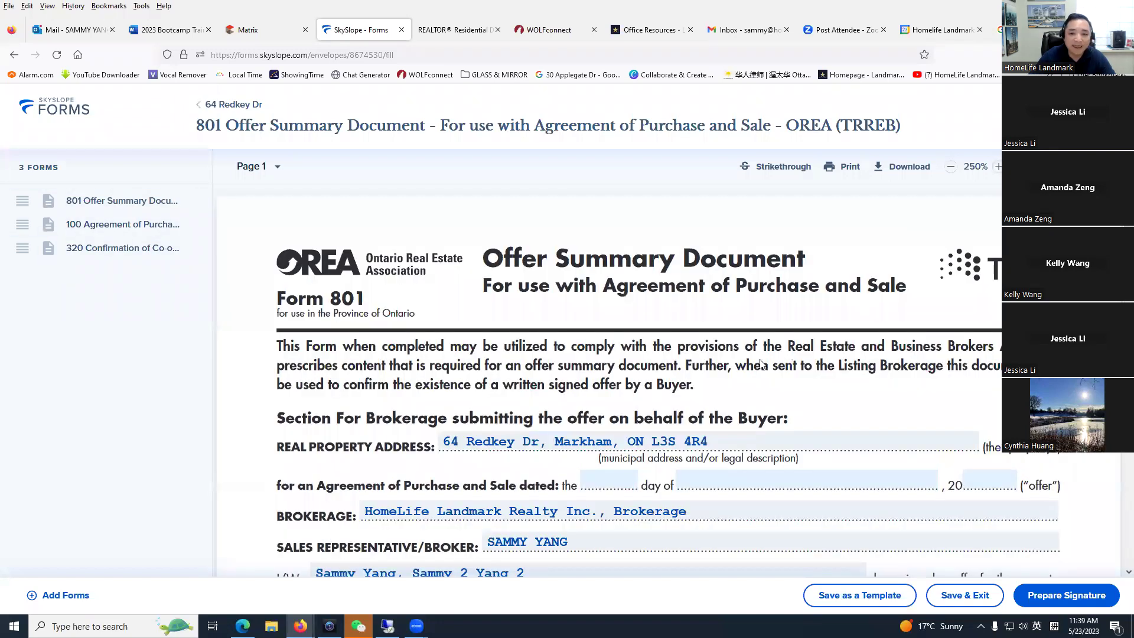
Step: Scroll through the 100 Agreement form in the envelope, then switch to the Matrix tab
{"action": "scroll", "coordinate": [340, 337], "scroll_direction": "down", "scroll_amount": 10}
{"action": "left_click", "coordinate": [148, 227]}
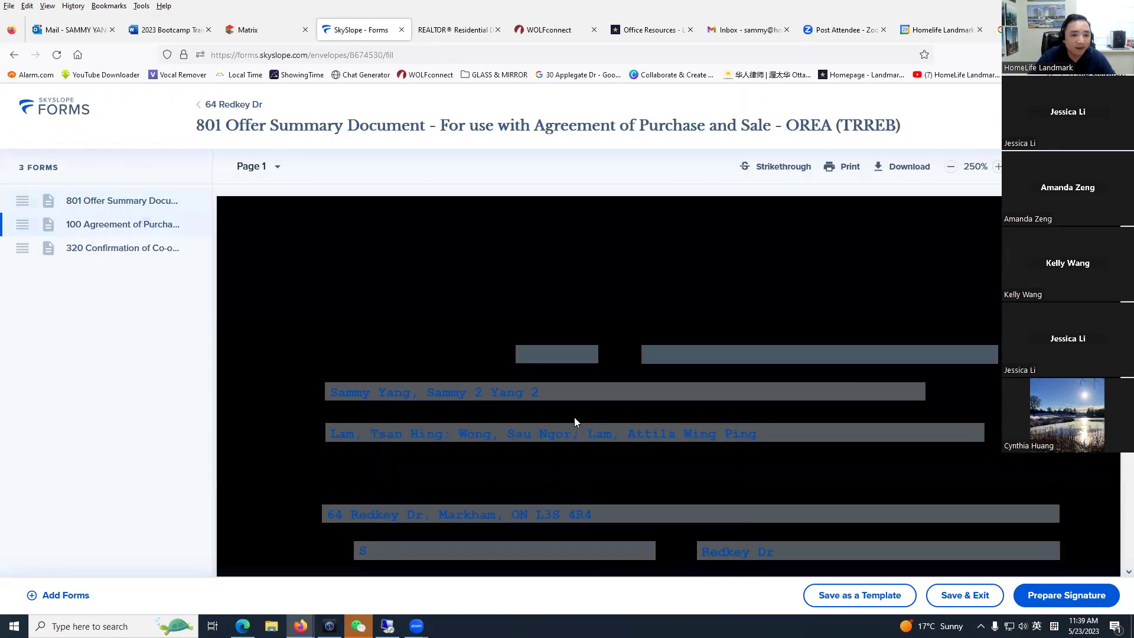
{"action": "scroll", "coordinate": [570, 422], "scroll_direction": "down", "scroll_amount": 10}
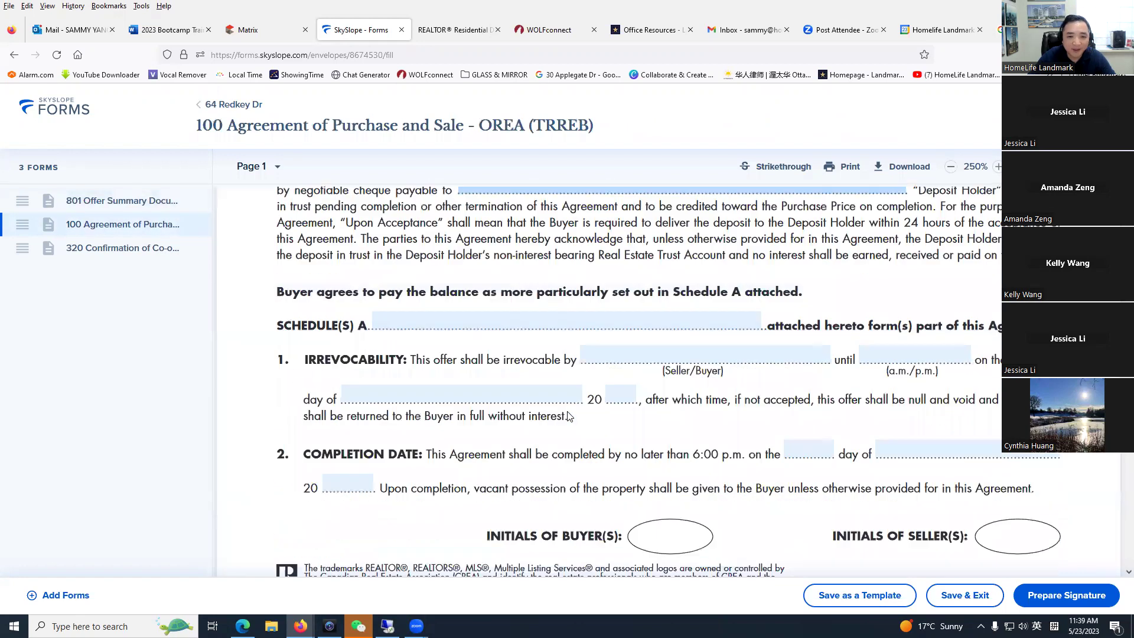
{"action": "scroll", "coordinate": [626, 387], "scroll_direction": "up", "scroll_amount": 4}
{"action": "scroll", "coordinate": [617, 388], "scroll_direction": "down", "scroll_amount": 15}
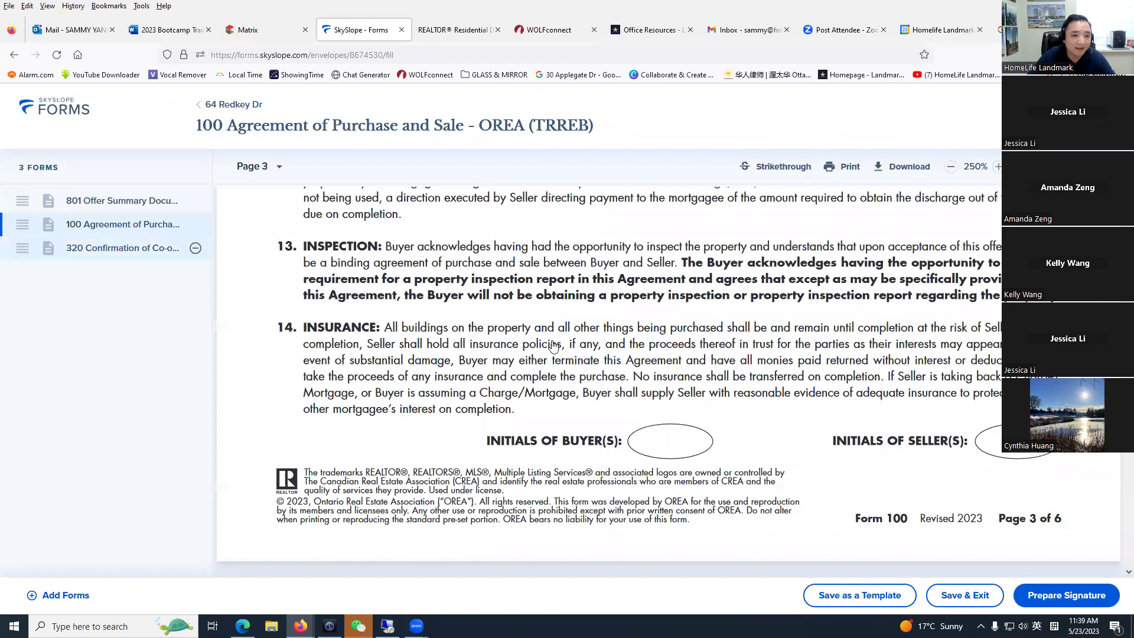
{"action": "scroll", "coordinate": [536, 435], "scroll_direction": "down", "scroll_amount": 8}
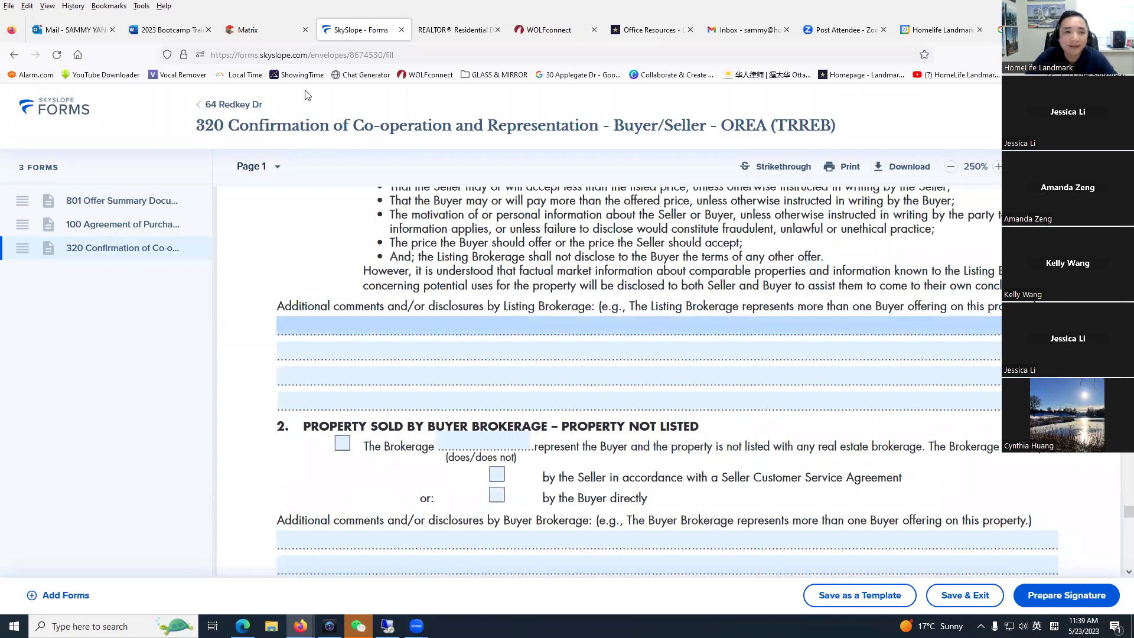
{"action": "left_click", "coordinate": [251, 30]}
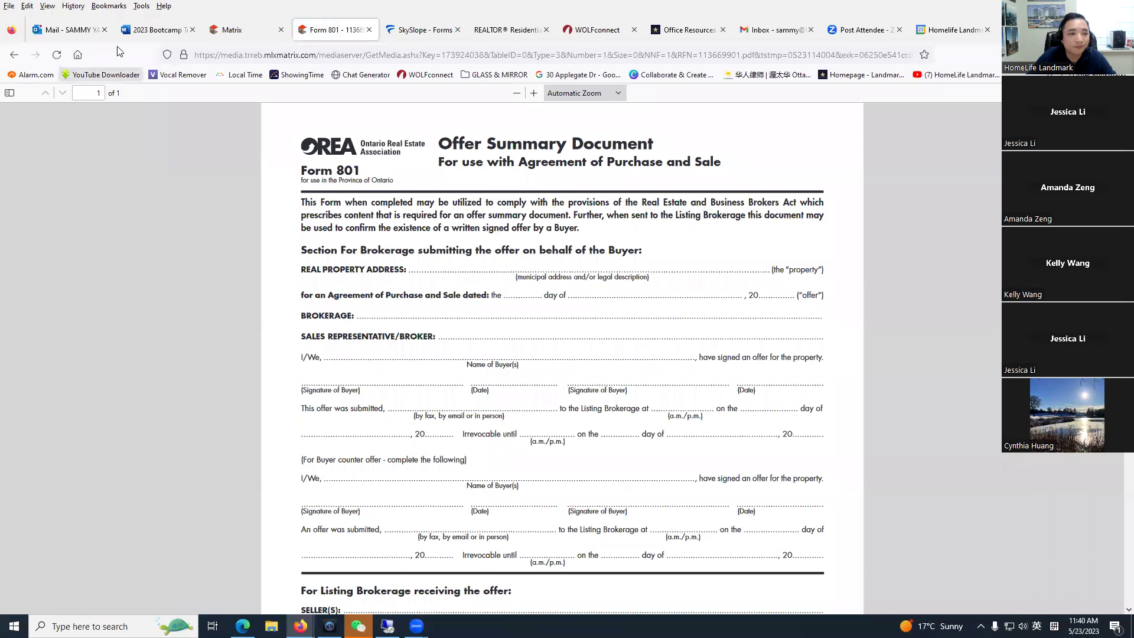
Step: Save the Schedule B PDF to Downloads as 113669900, then return to the SkySlope envelope
{"action": "left_click", "coordinate": [14, 54]}
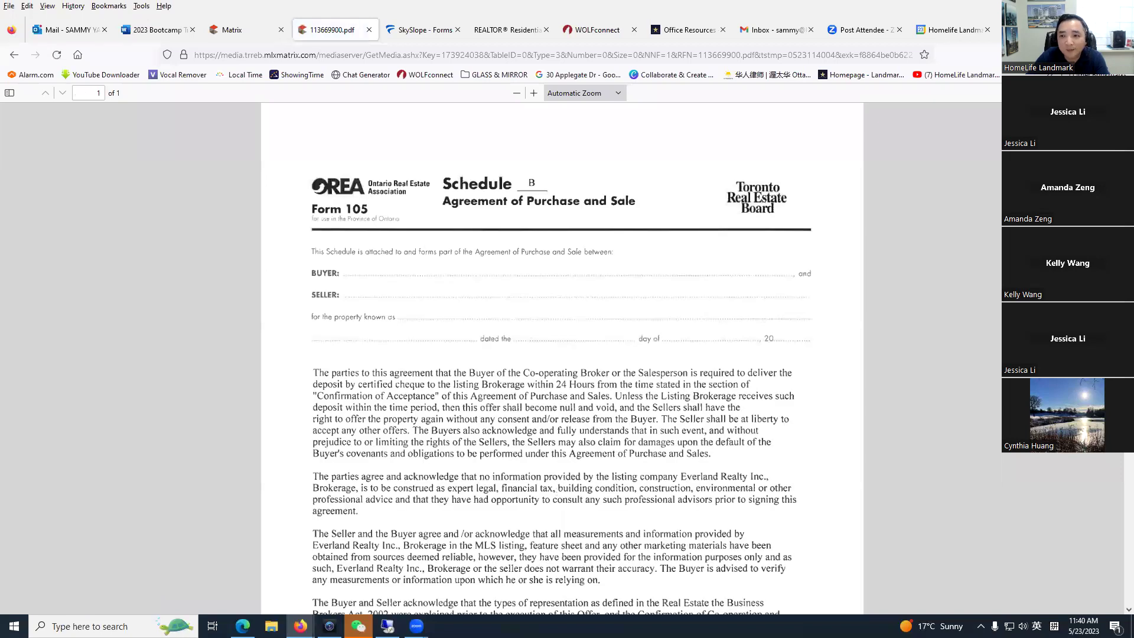
{"action": "key", "text": "ctrl+s"}
{"action": "left_click", "coordinate": [53, 106]}
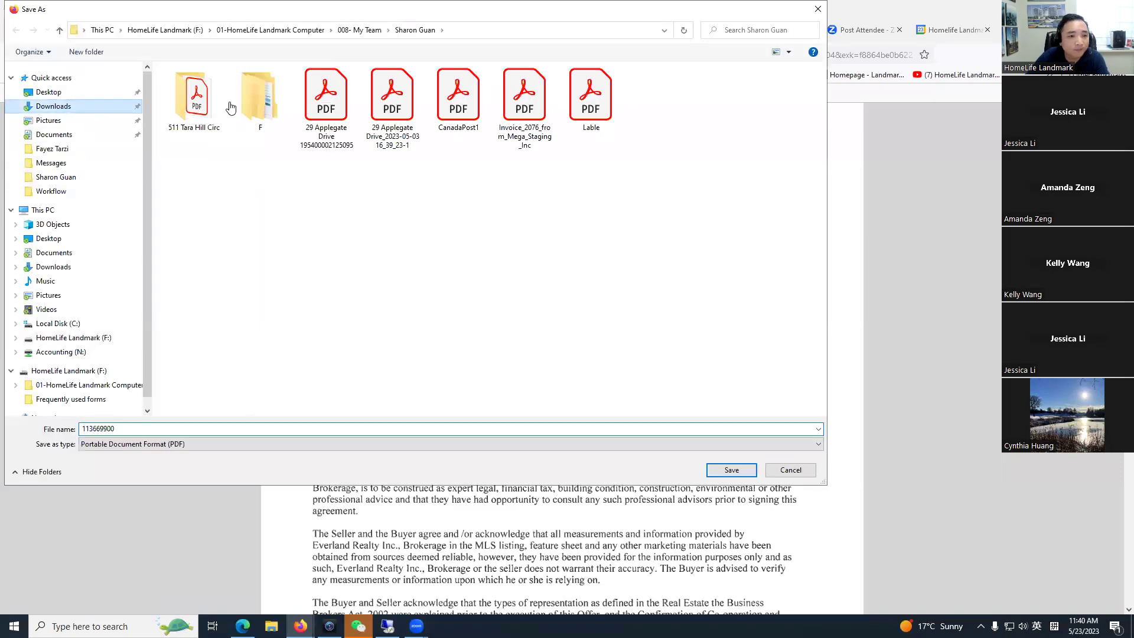
{"action": "left_click", "coordinate": [731, 470]}
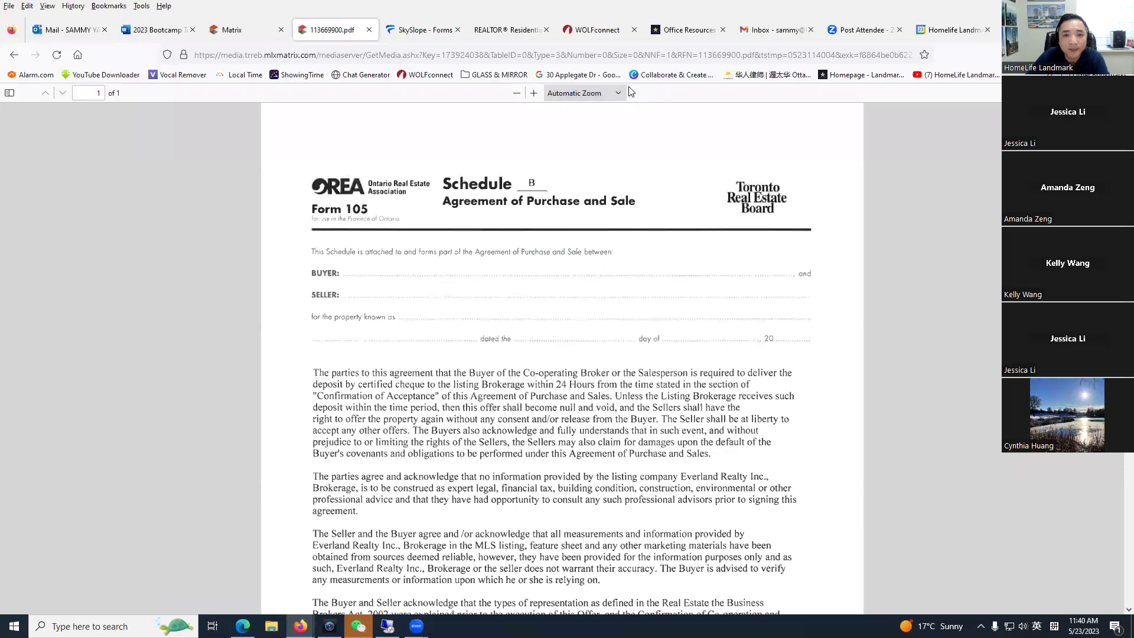
{"action": "left_click", "coordinate": [417, 33]}
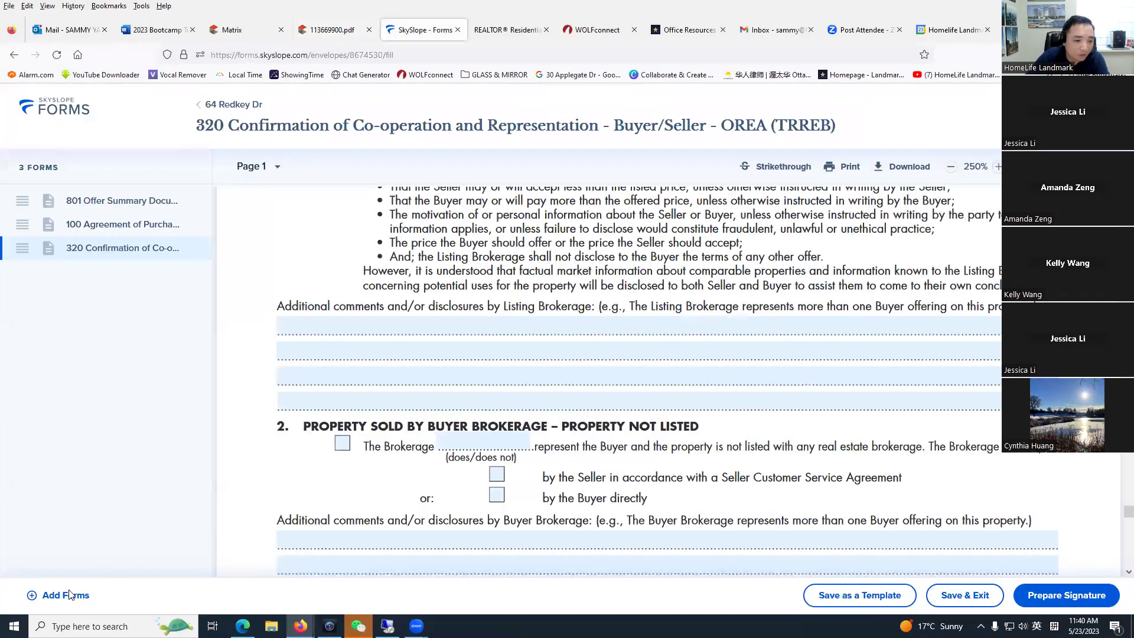
{"action": "left_click", "coordinate": [69, 595]}
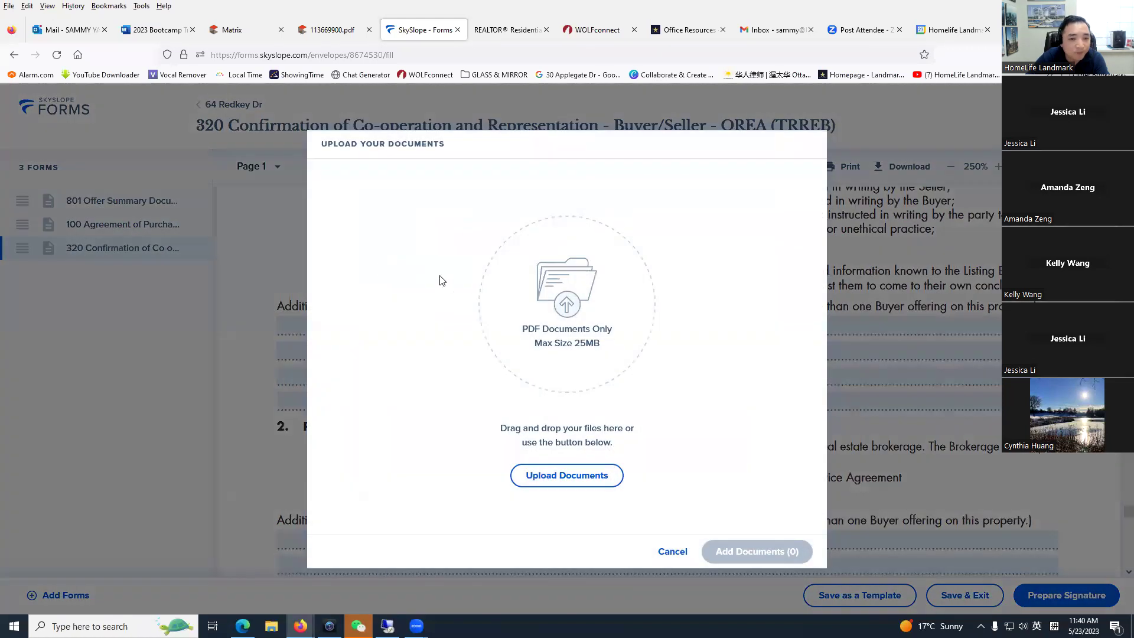
{"action": "left_click", "coordinate": [567, 475]}
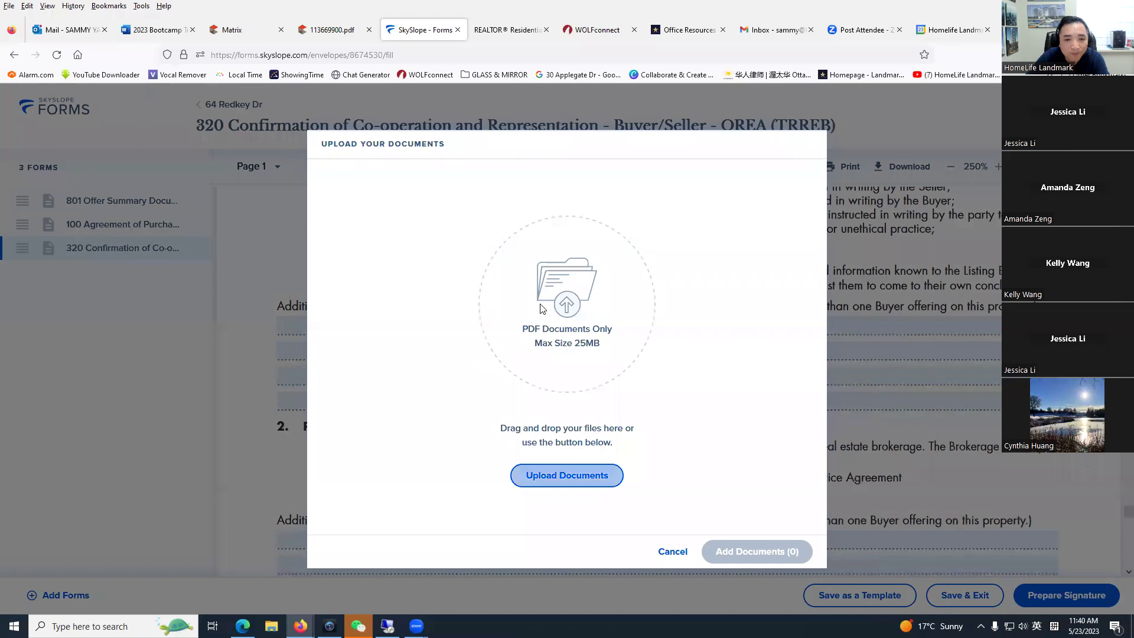
{"action": "left_click", "coordinate": [52, 106]}
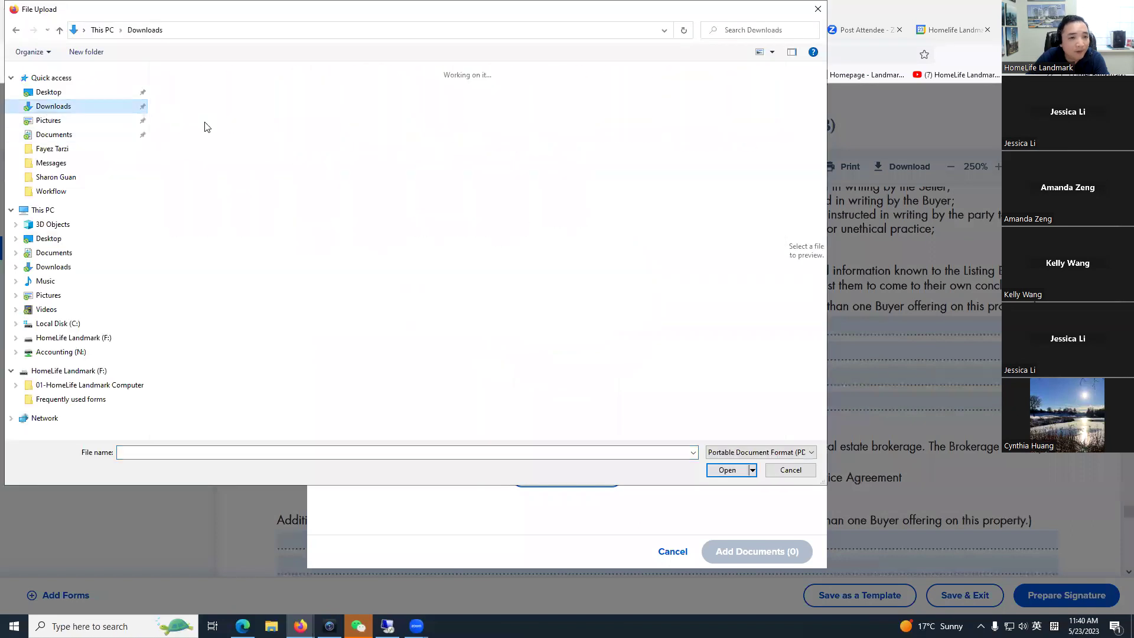
{"action": "double_click", "coordinate": [198, 115]}
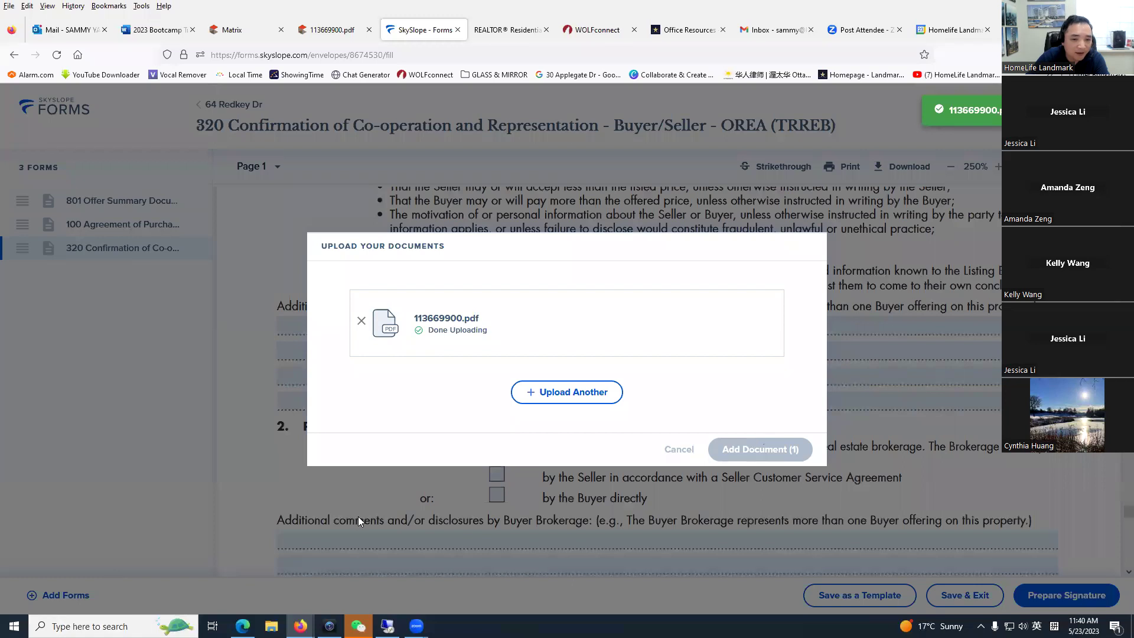
{"action": "left_click", "coordinate": [769, 458]}
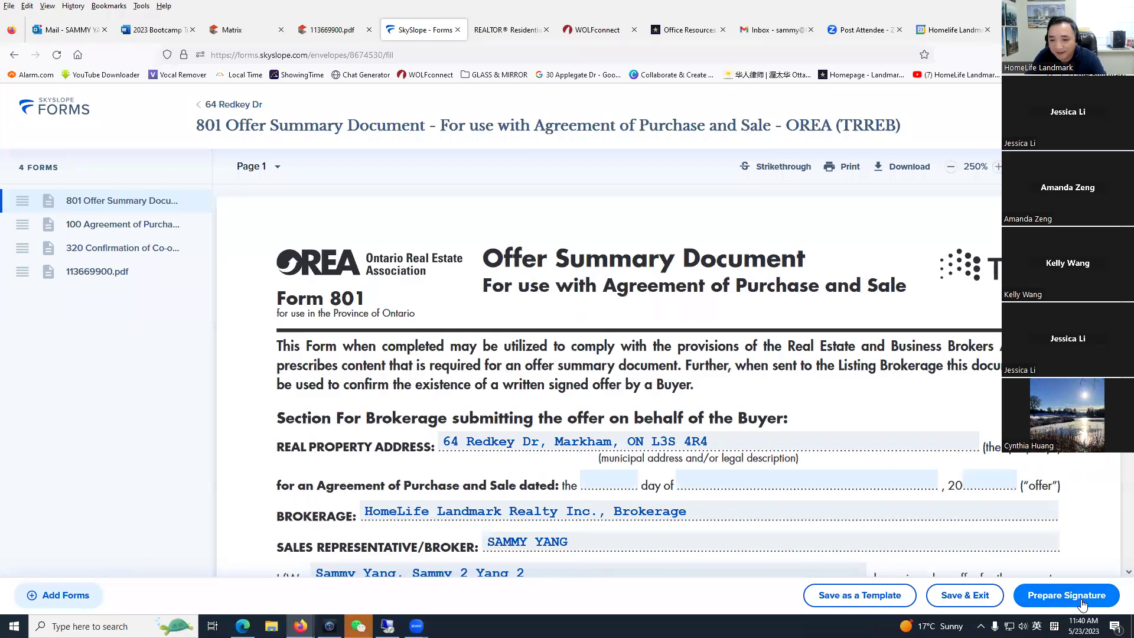
Step: Keep the first buyer as a signer, set the Buyer Agent to 'Needs to sign', and create the envelope
{"action": "left_click", "coordinate": [1083, 602]}
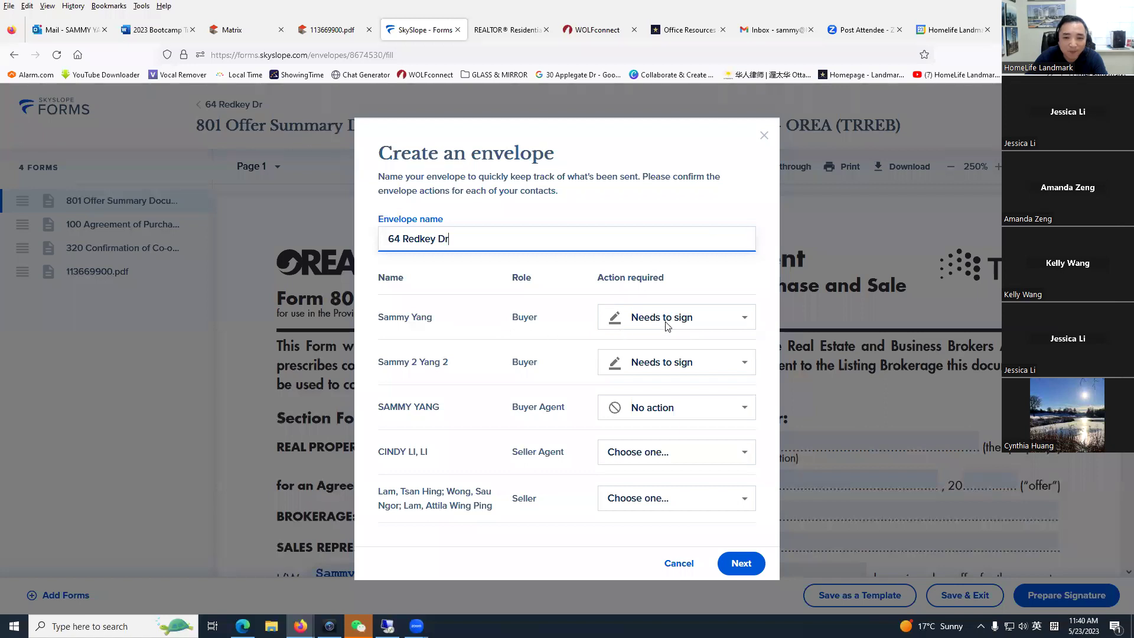
{"action": "left_click", "coordinate": [708, 319]}
{"action": "left_click", "coordinate": [507, 356]}
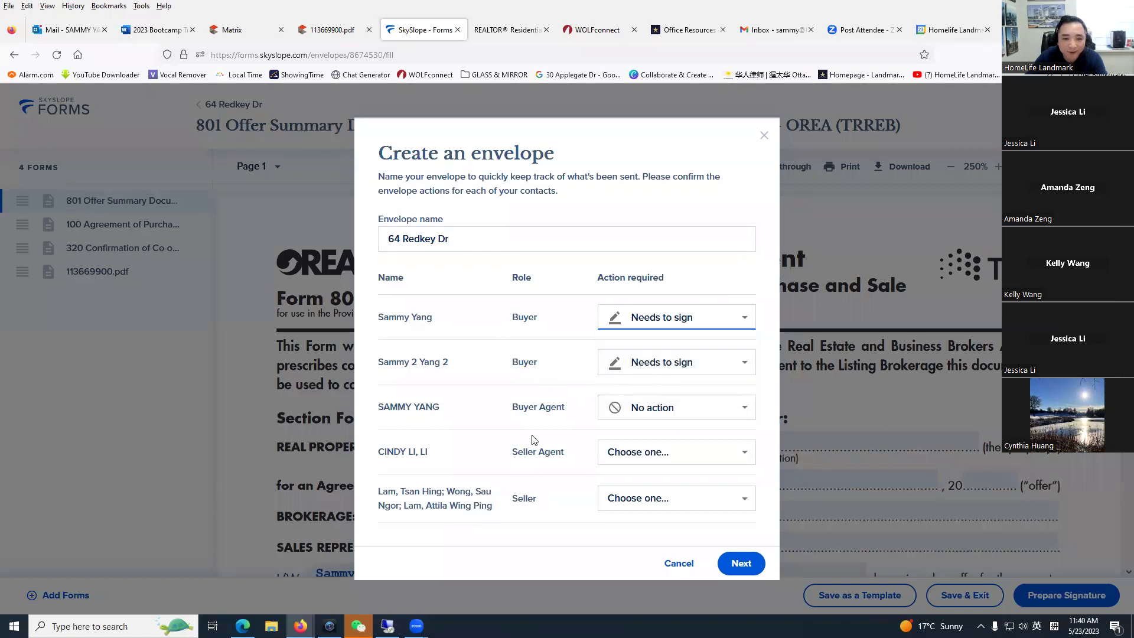
{"action": "left_click", "coordinate": [670, 417]}
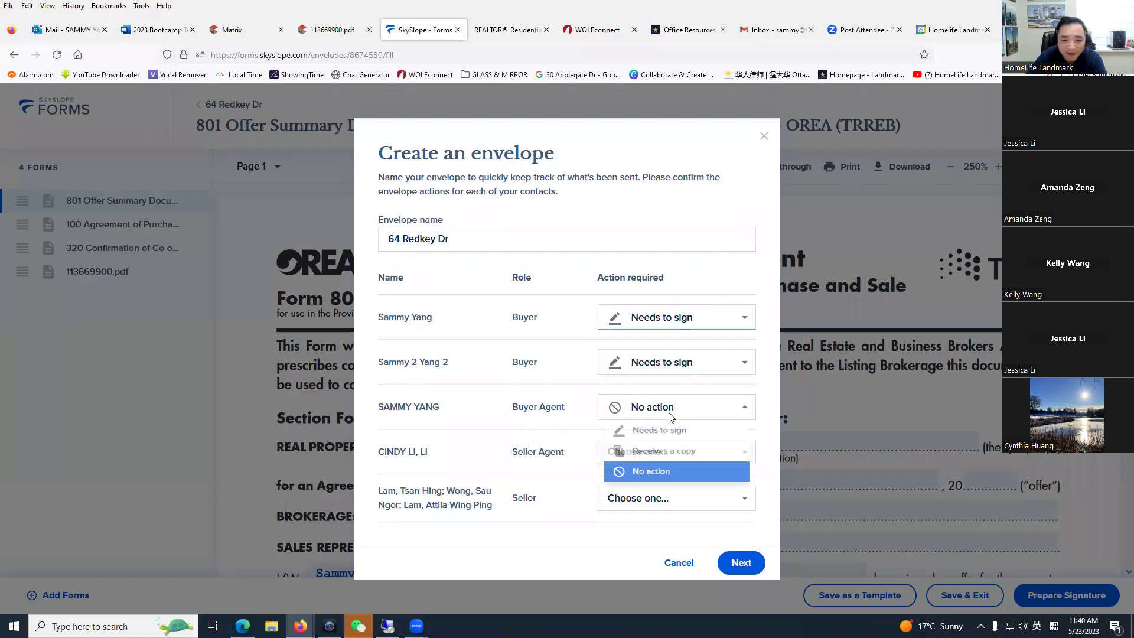
{"action": "key", "text": "Return"}
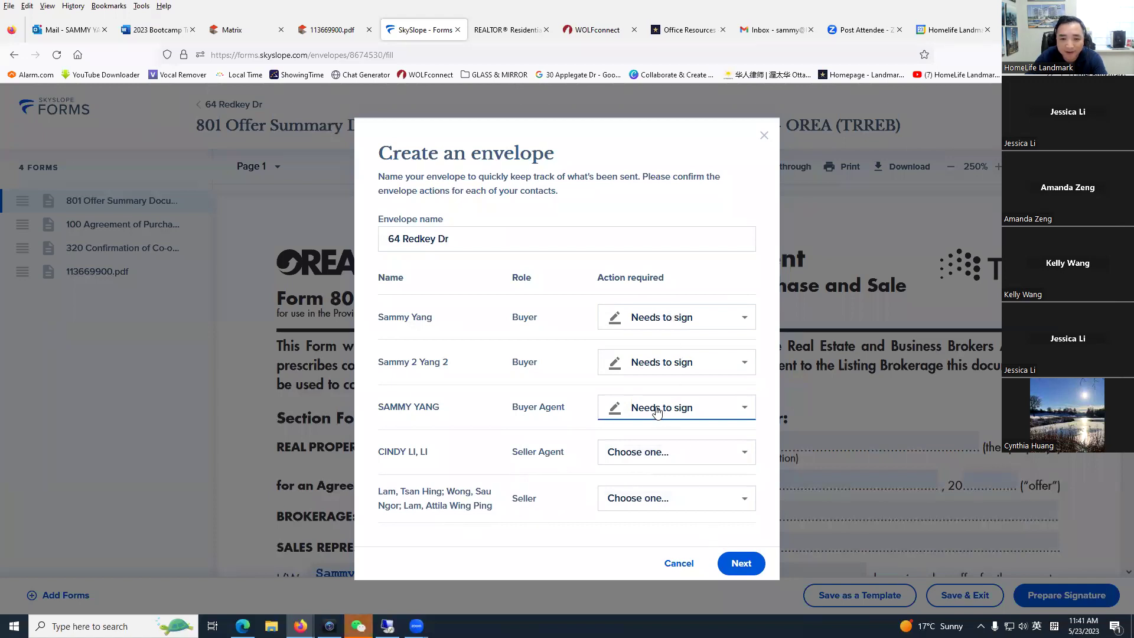
{"action": "left_click", "coordinate": [741, 562]}
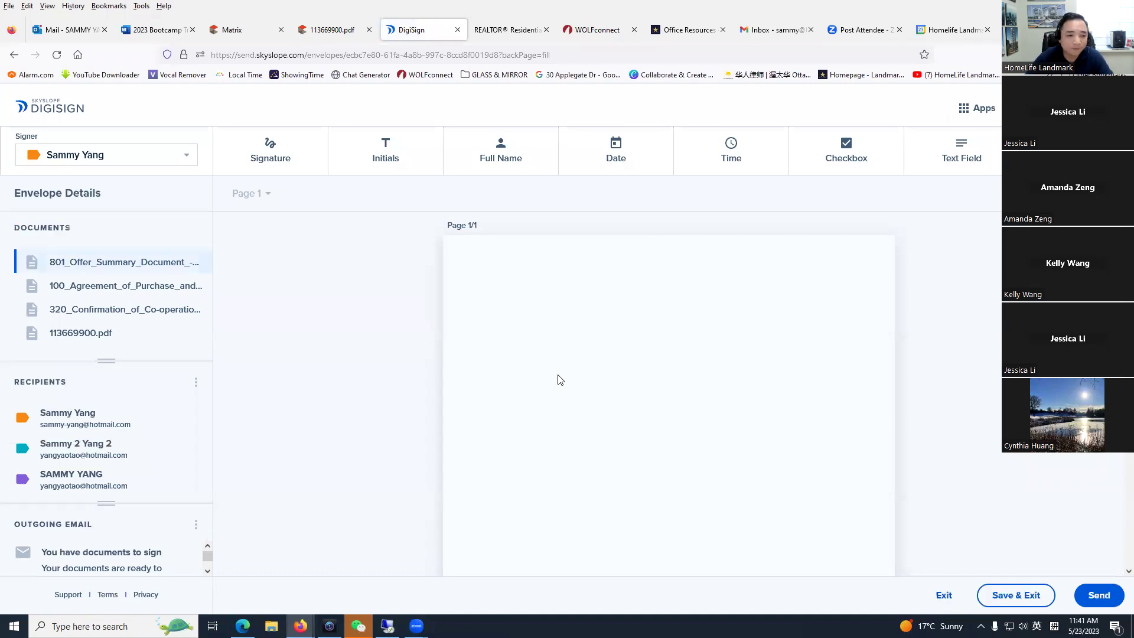
Step: Dismiss the DigiSign getting-started tips
{"action": "left_click", "coordinate": [305, 185]}
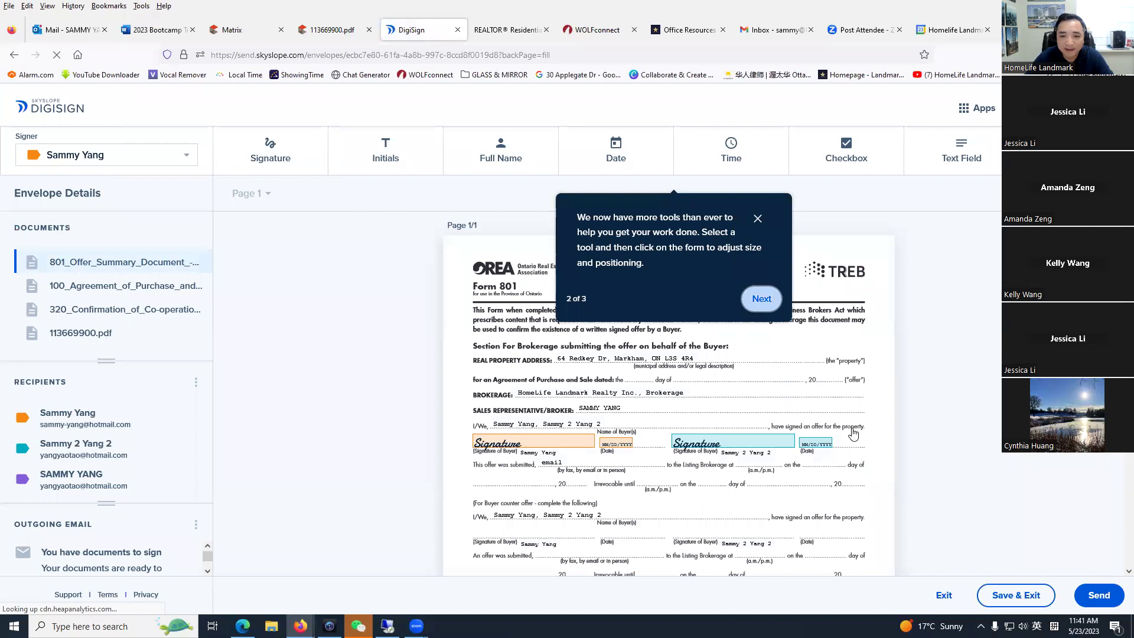
{"action": "left_click", "coordinate": [762, 299]}
{"action": "left_click", "coordinate": [406, 324]}
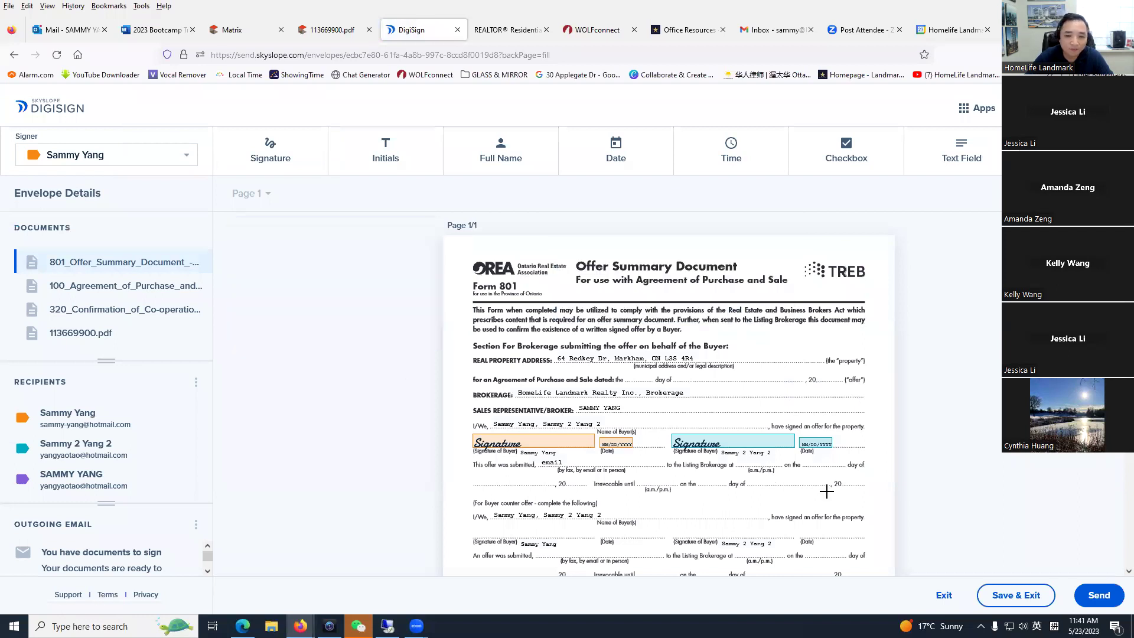
Step: Scroll through the 801, 100 and 320 documents to review the placed signature and initial fields
{"action": "scroll", "coordinate": [826, 490], "scroll_direction": "down", "scroll_amount": 15}
{"action": "scroll", "coordinate": [820, 488], "scroll_direction": "down", "scroll_amount": 14}
{"action": "scroll", "coordinate": [689, 459], "scroll_direction": "down", "scroll_amount": 16}
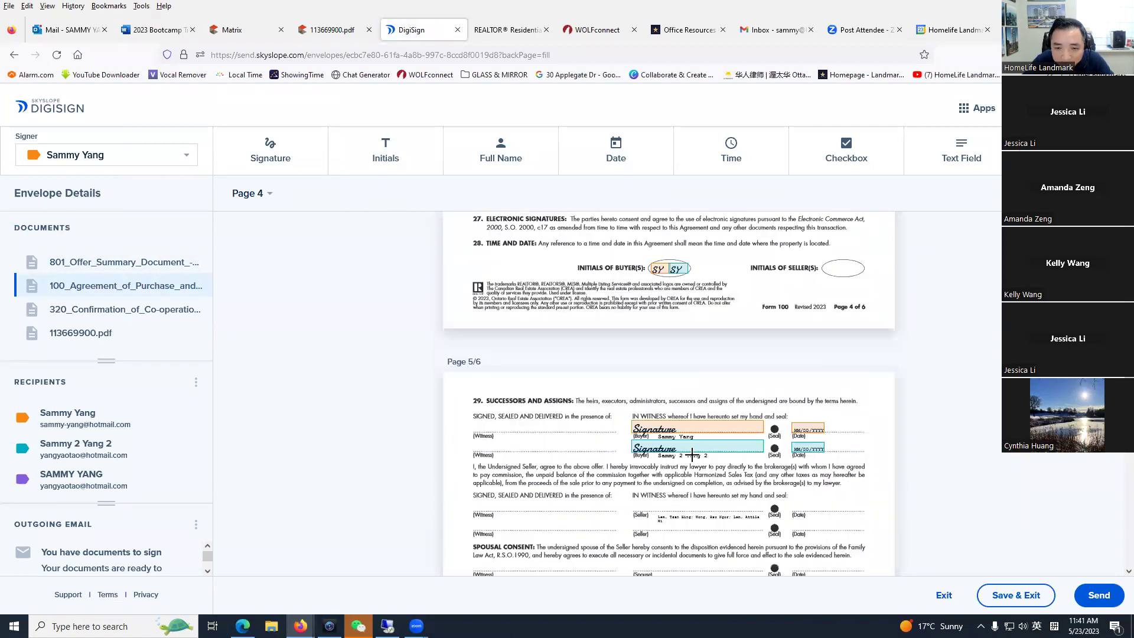
{"action": "scroll", "coordinate": [692, 455], "scroll_direction": "down", "scroll_amount": 12}
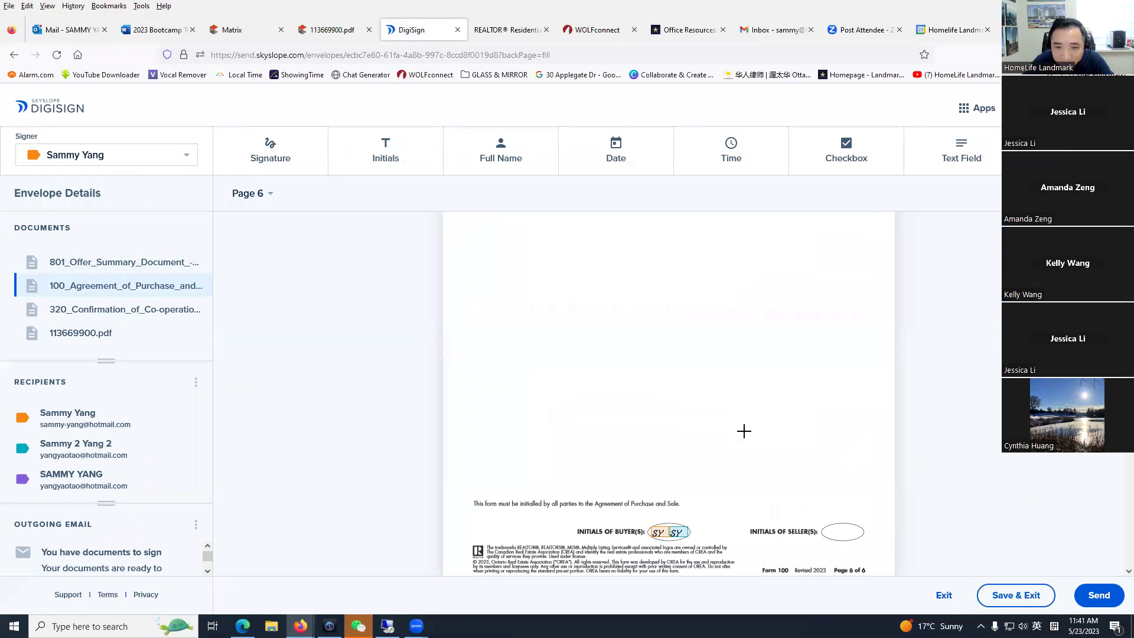
{"action": "scroll", "coordinate": [744, 431], "scroll_direction": "down", "scroll_amount": 10}
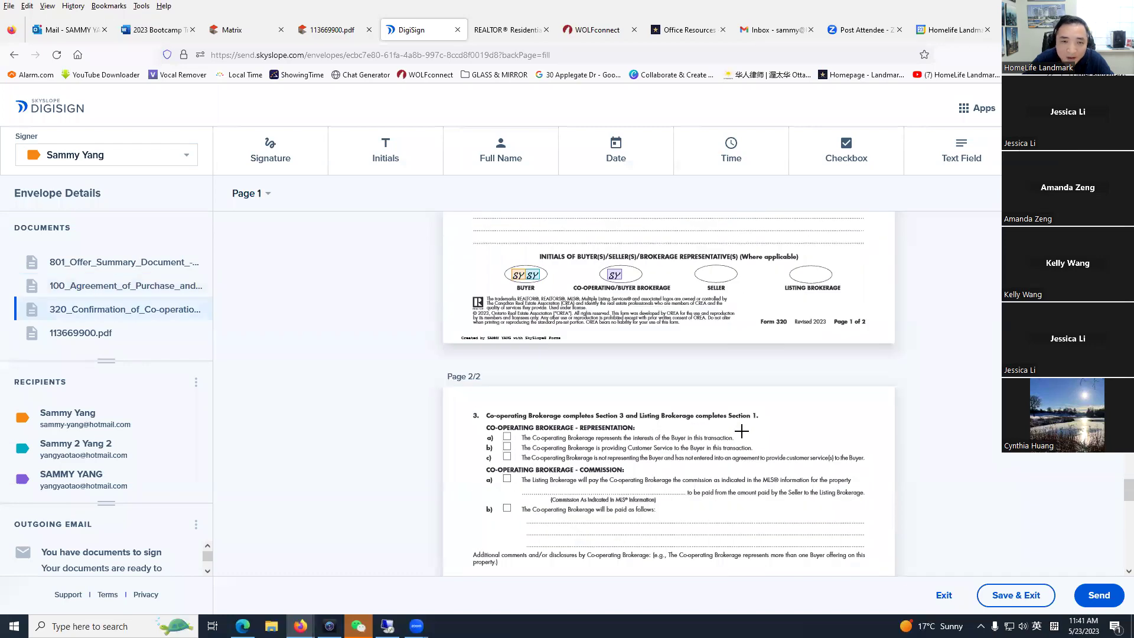
{"action": "scroll", "coordinate": [742, 434], "scroll_direction": "down", "scroll_amount": 3}
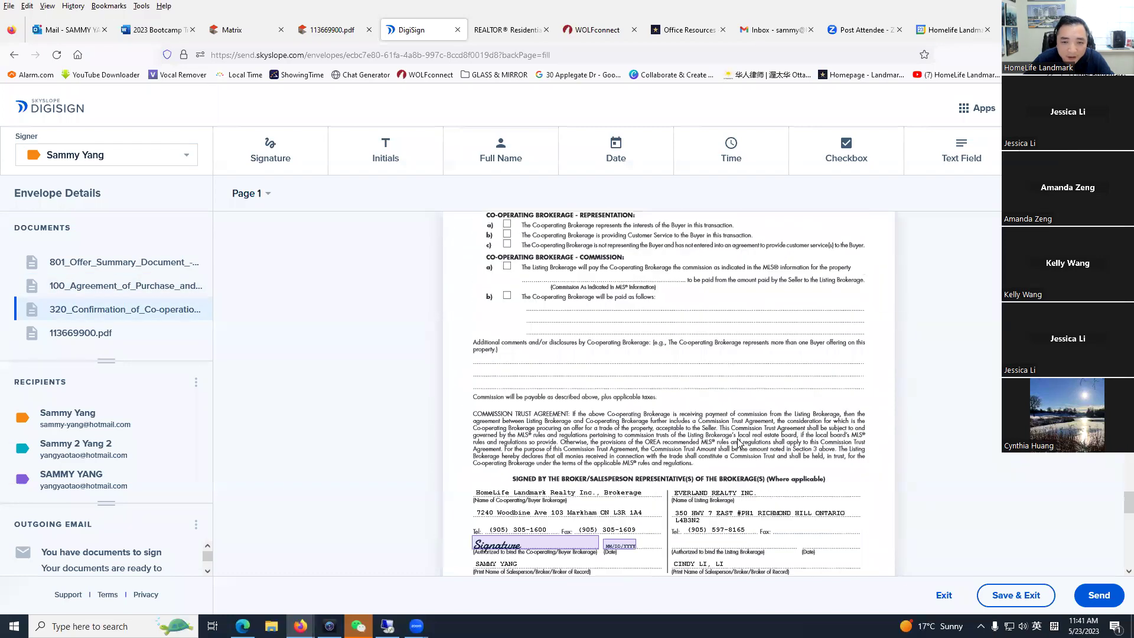
{"action": "scroll", "coordinate": [738, 441], "scroll_direction": "up", "scroll_amount": 5}
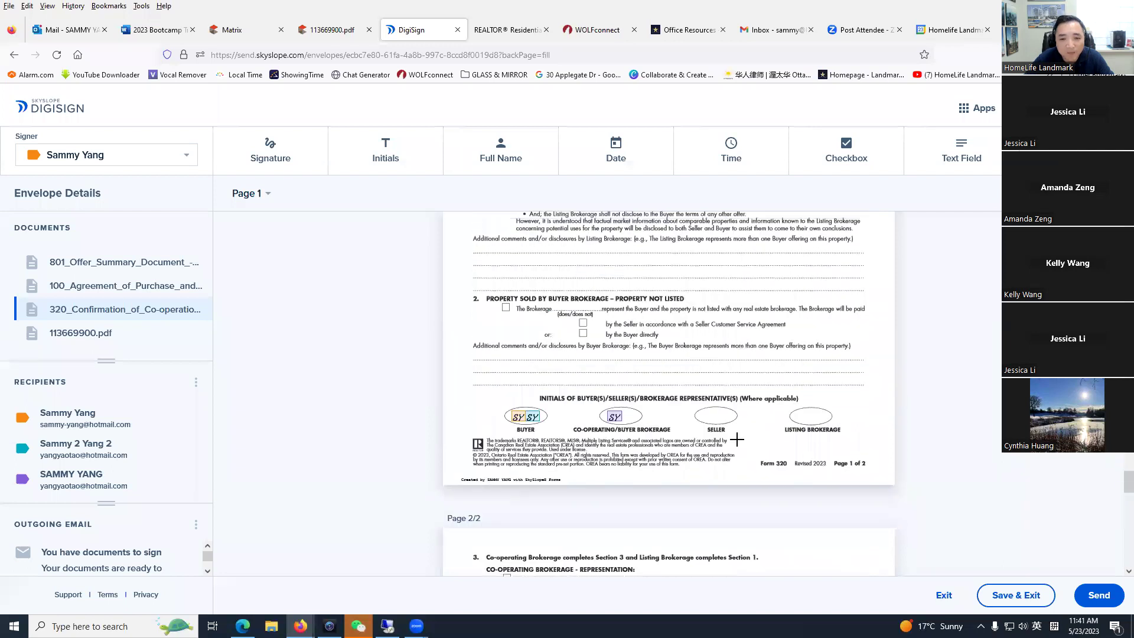
{"action": "scroll", "coordinate": [737, 439], "scroll_direction": "up", "scroll_amount": 3}
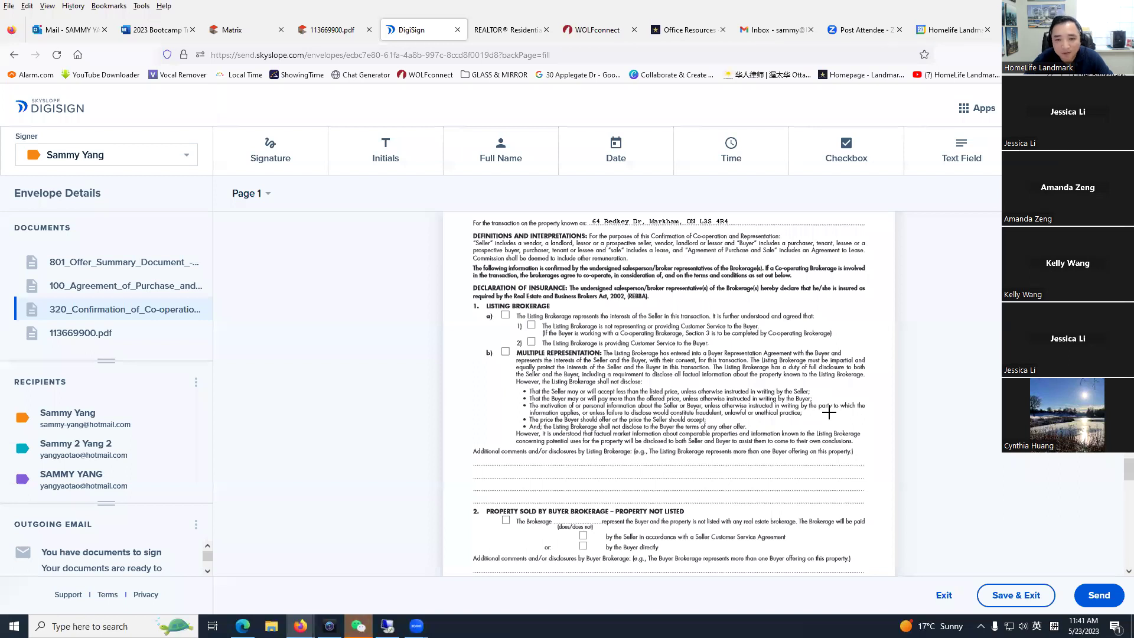
{"action": "scroll", "coordinate": [824, 412], "scroll_direction": "up", "scroll_amount": 5}
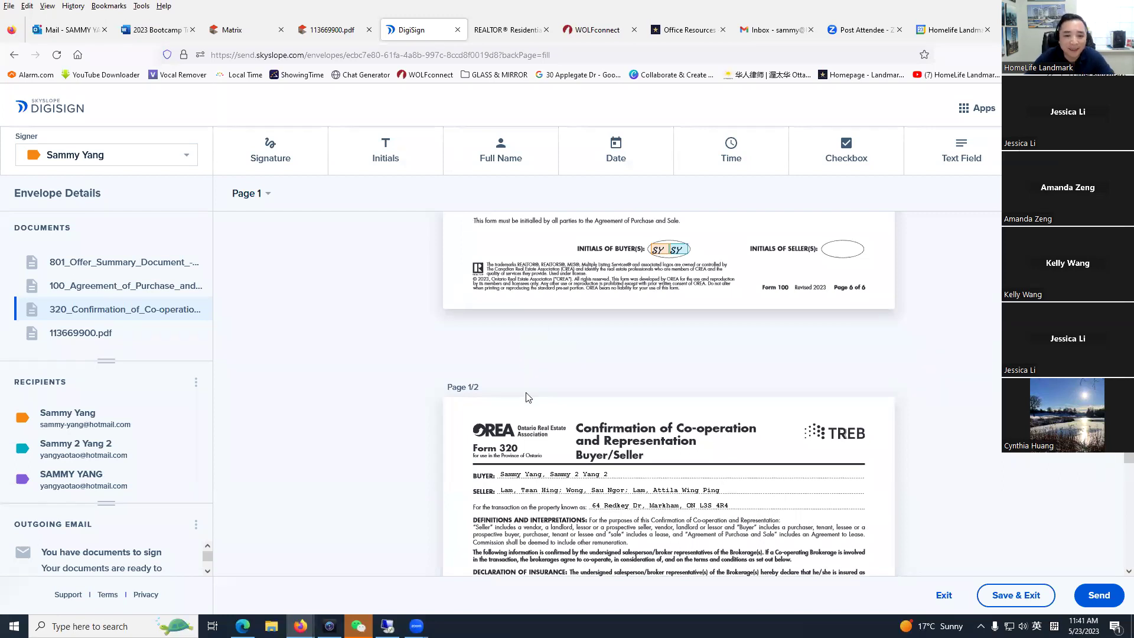
{"action": "scroll", "coordinate": [526, 395], "scroll_direction": "up", "scroll_amount": 6}
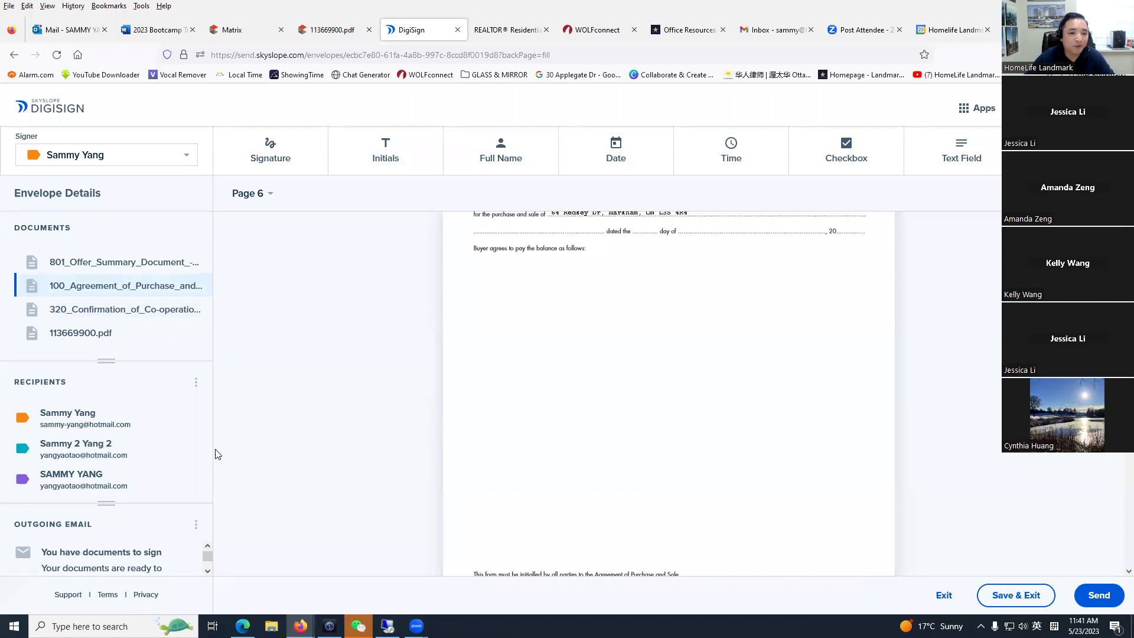
{"action": "scroll", "coordinate": [516, 442], "scroll_direction": "down", "scroll_amount": 8}
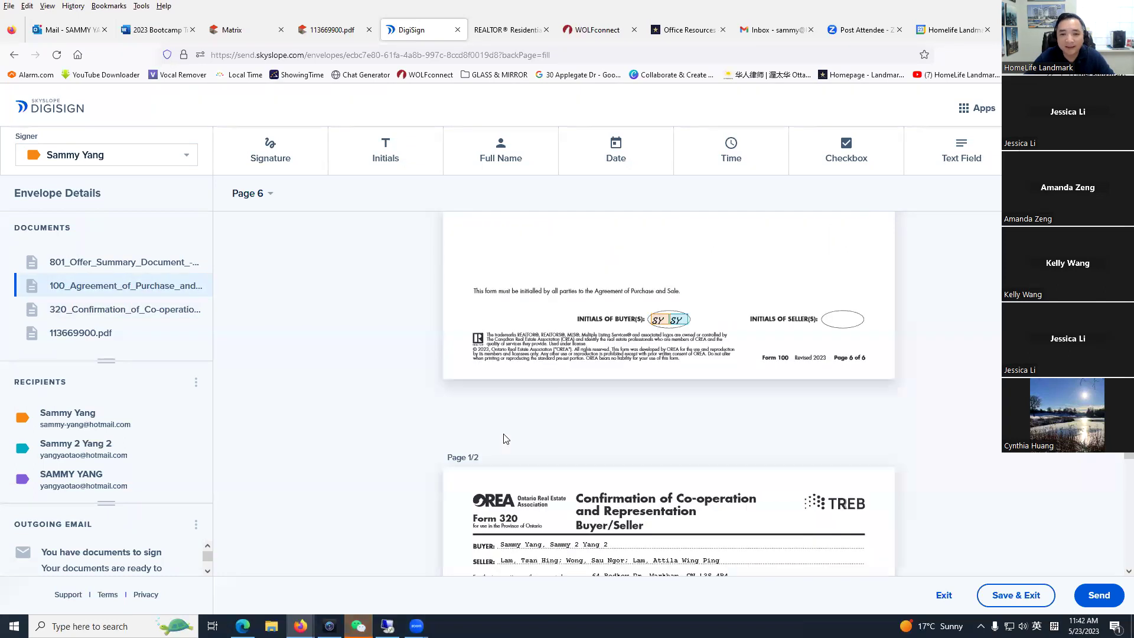
{"action": "scroll", "coordinate": [499, 434], "scroll_direction": "up", "scroll_amount": 5}
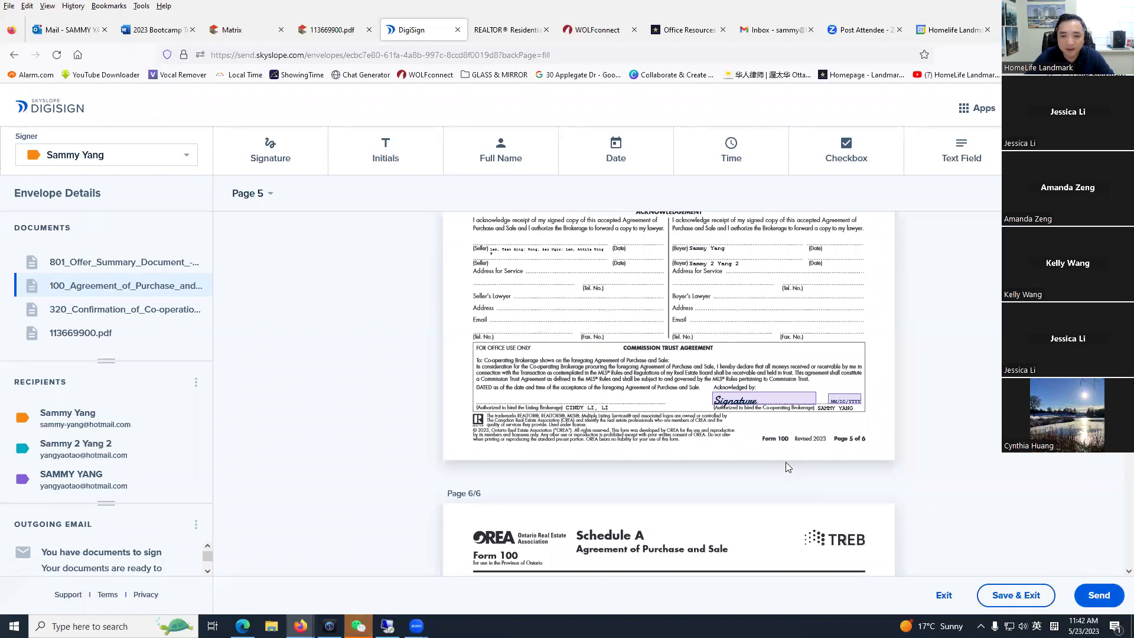
{"action": "scroll", "coordinate": [787, 468], "scroll_direction": "down", "scroll_amount": 10}
{"action": "scroll", "coordinate": [670, 384], "scroll_direction": "down", "scroll_amount": 15}
{"action": "scroll", "coordinate": [828, 499], "scroll_direction": "up", "scroll_amount": 15}
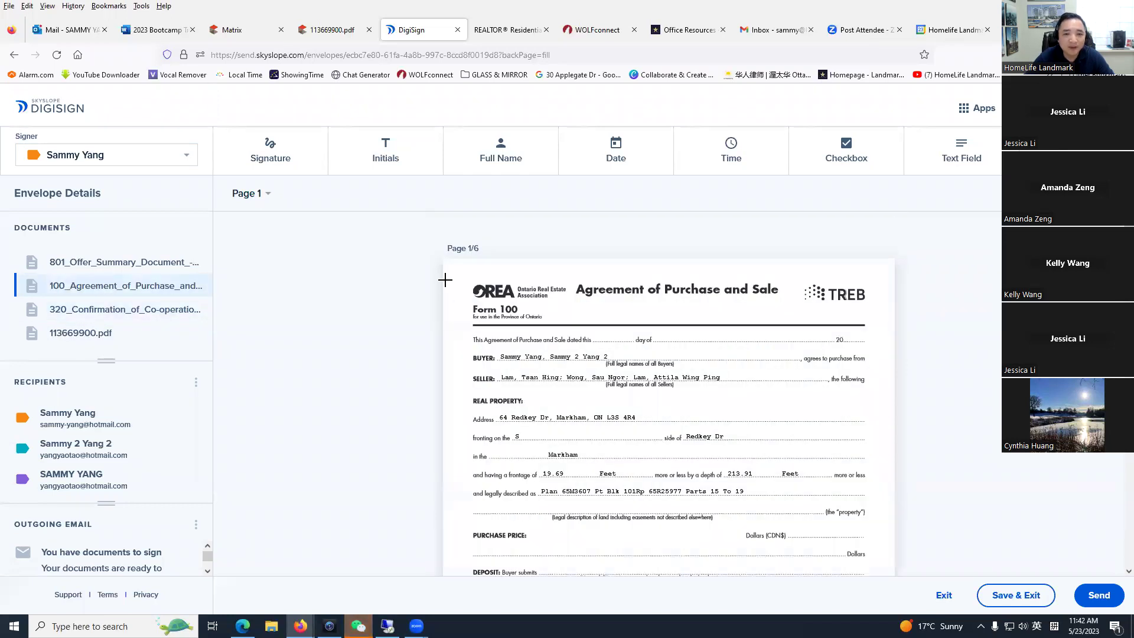